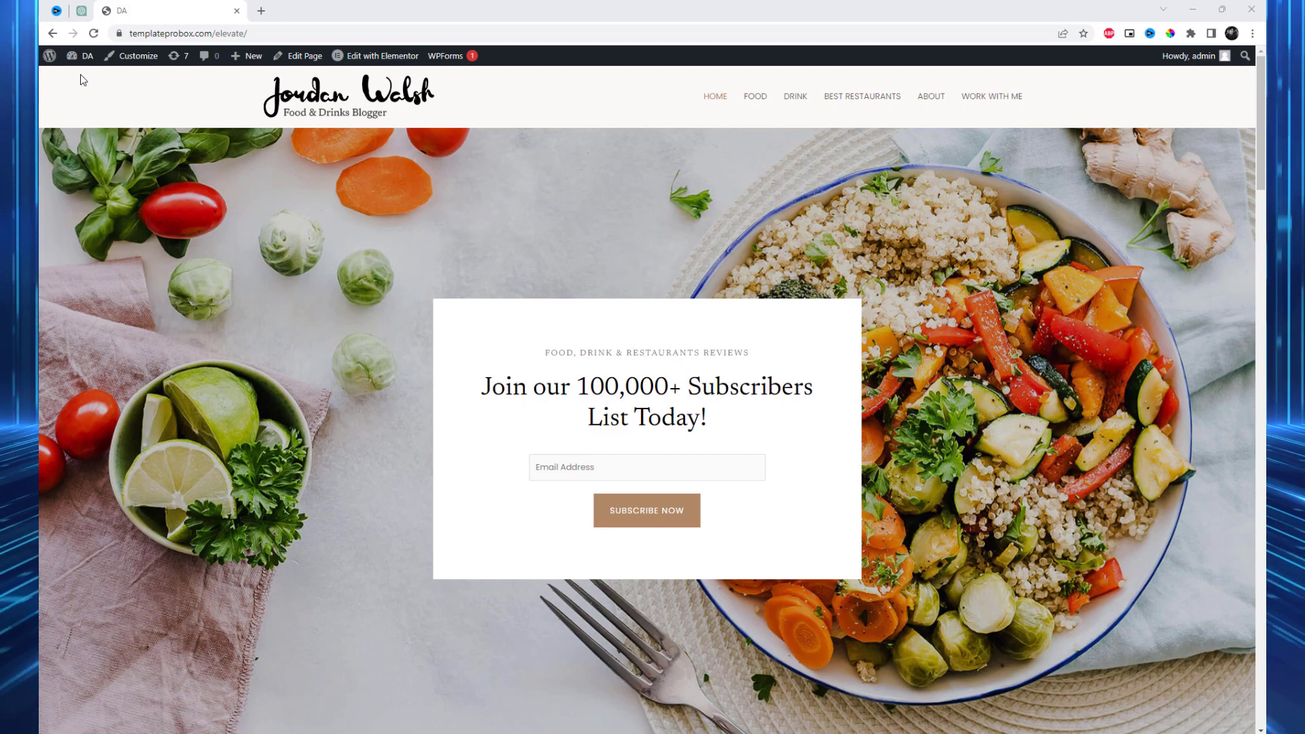
Step: Open the WordPress dashboard in a new browser tab and go to the page for adding new plugins
middle_click(87, 78)
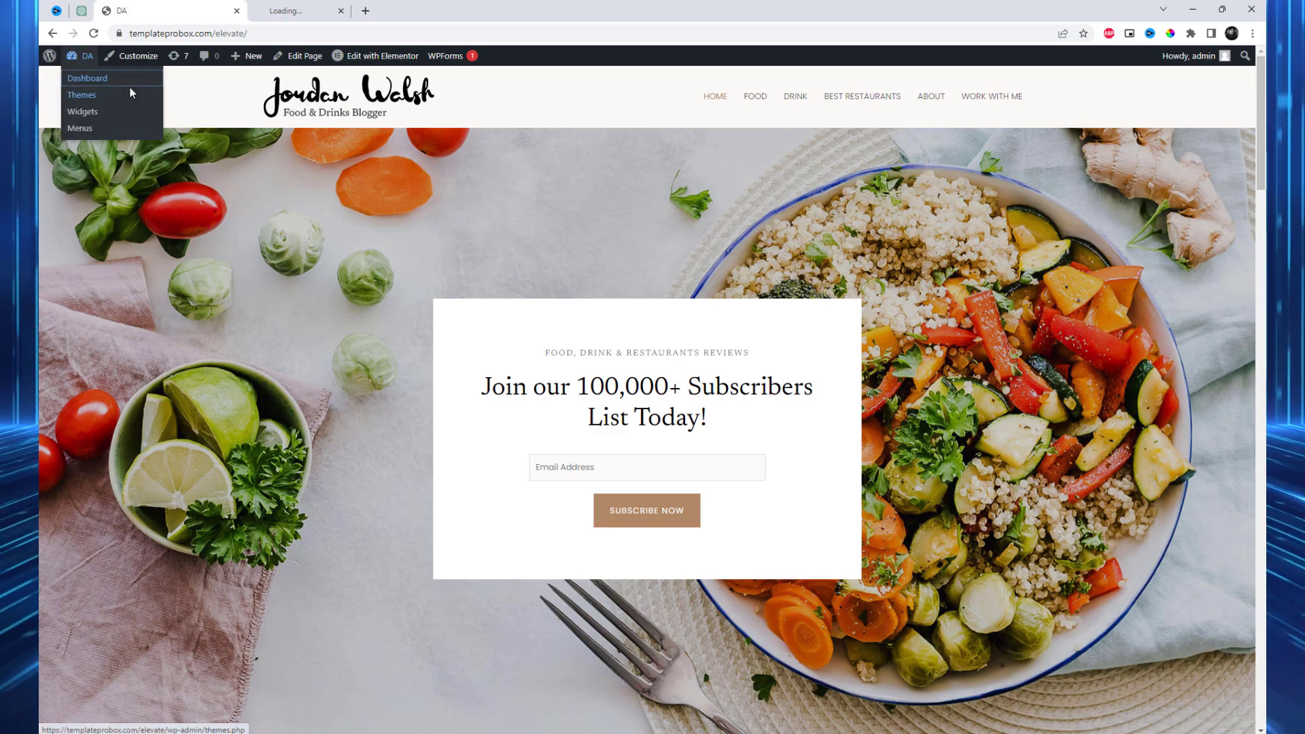
key(ctrl+Tab)
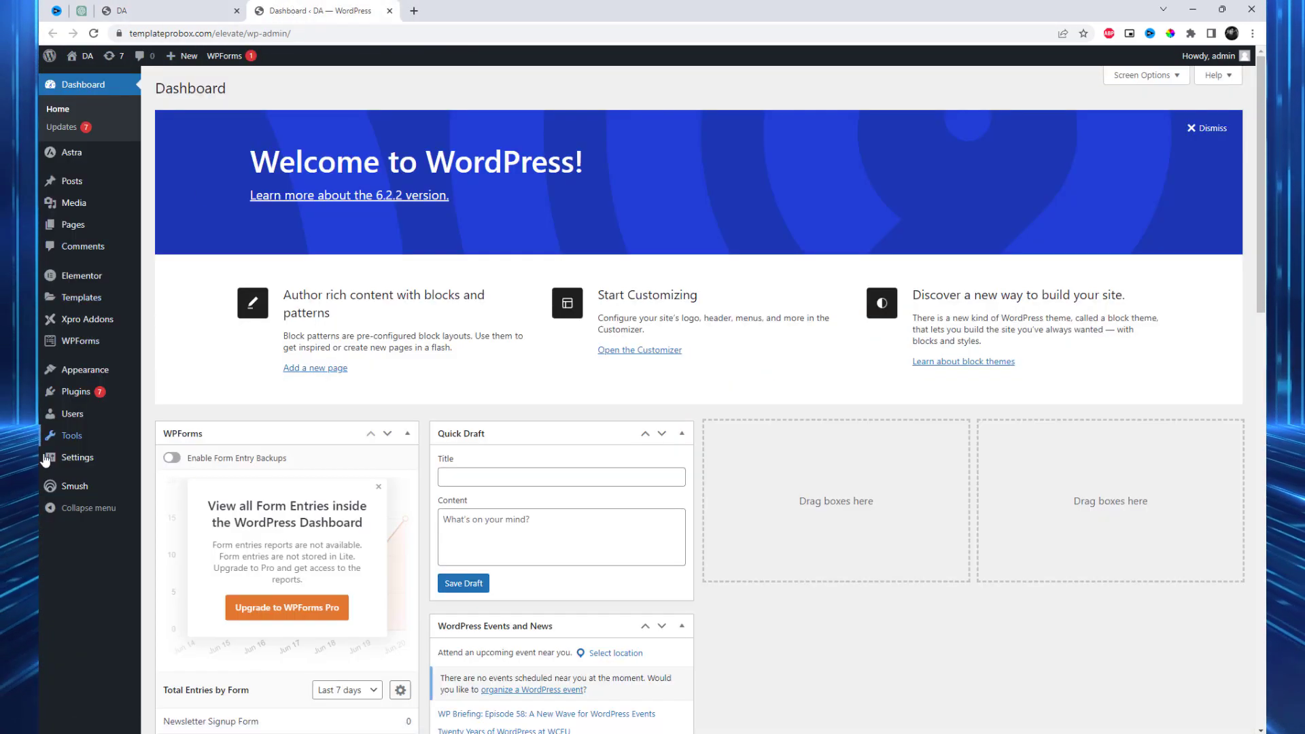
mouse_move(76, 392)
click(185, 394)
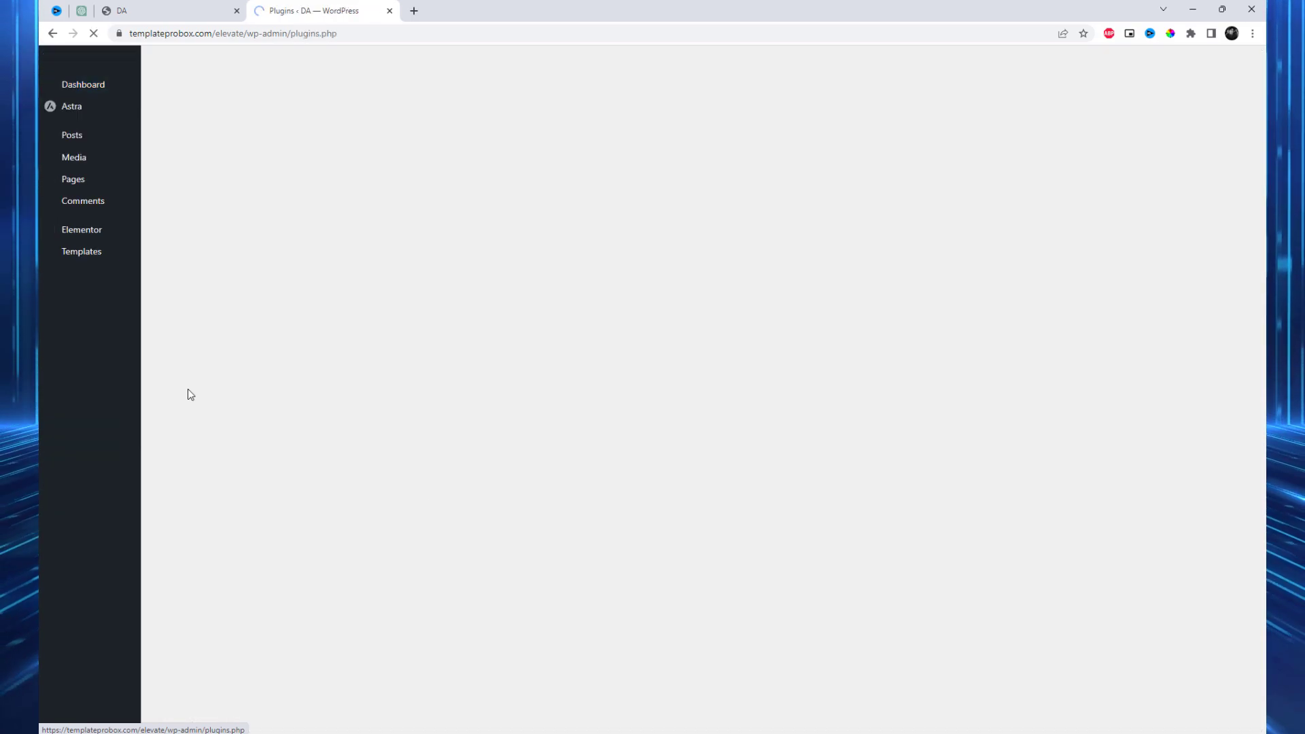
click(239, 94)
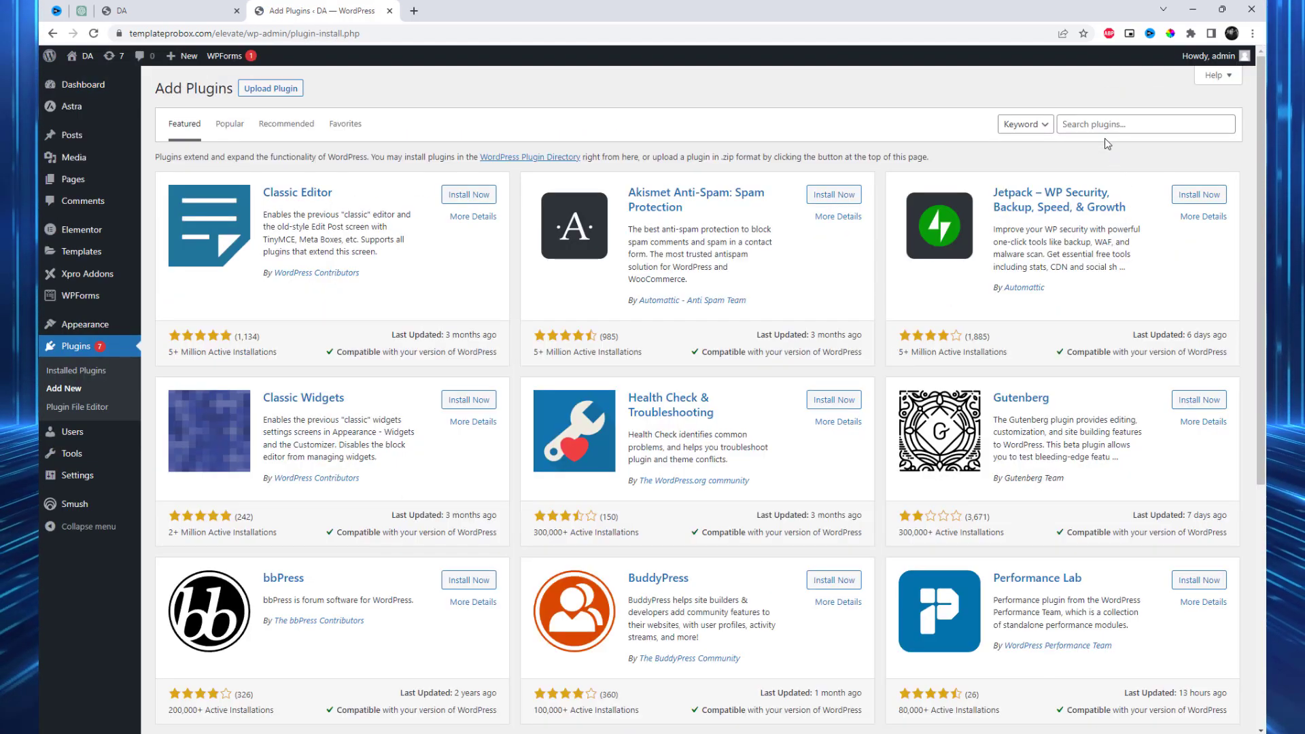
Step: Search for "ElementsKit Elementor addons" and install and activate that plugin
click(1104, 125)
text(ElementsKit Elementor addons)
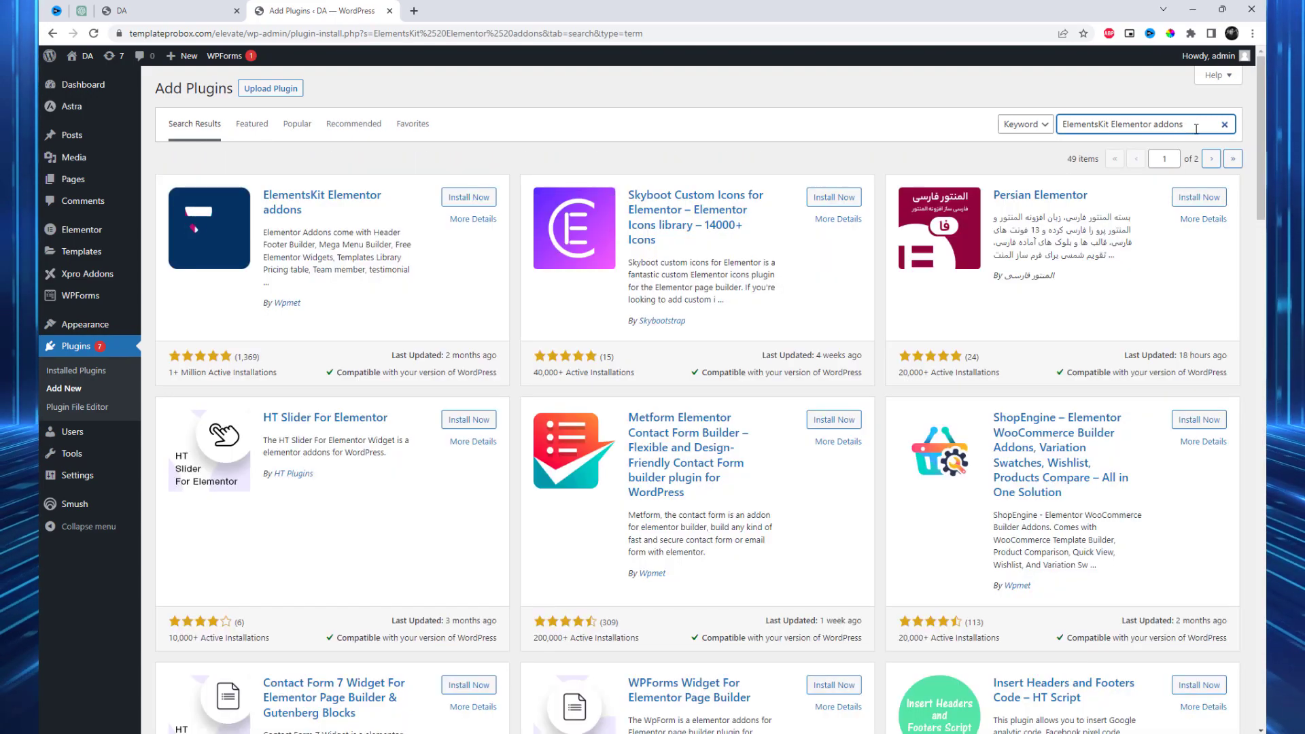
drag(1184, 124, 1062, 124)
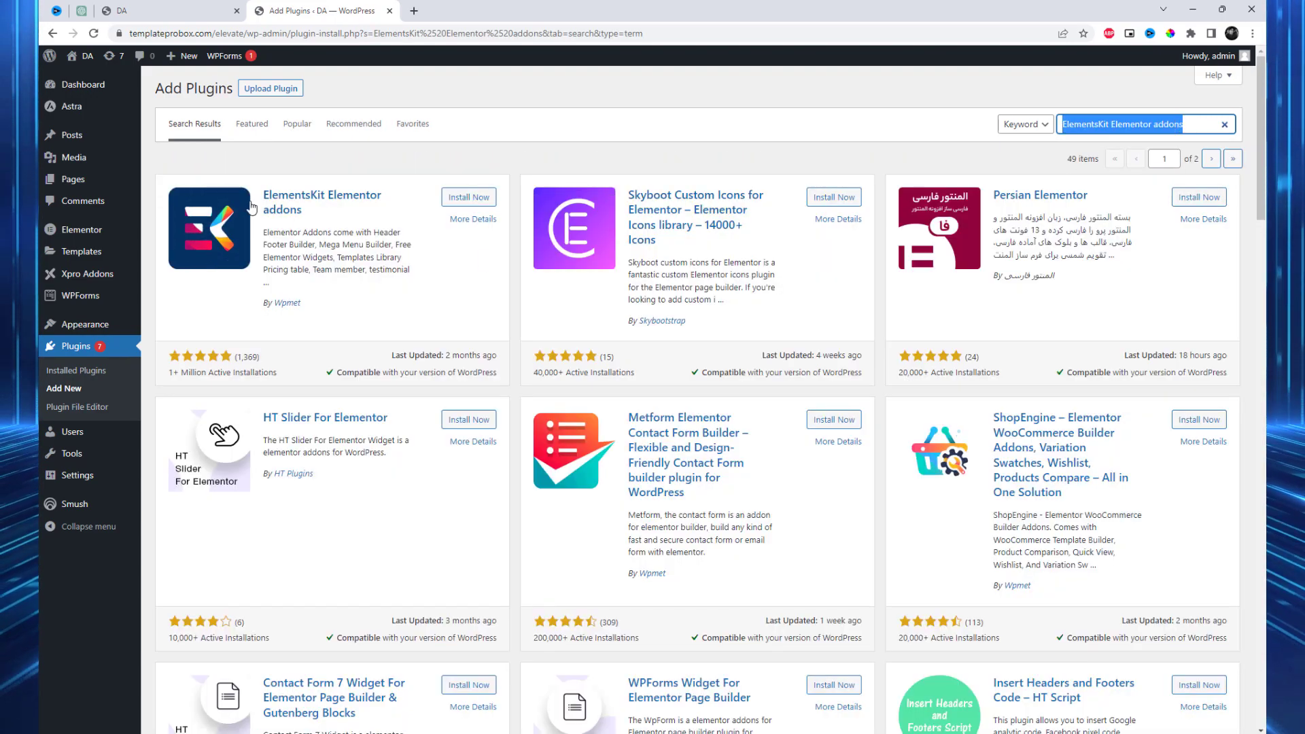
click(470, 197)
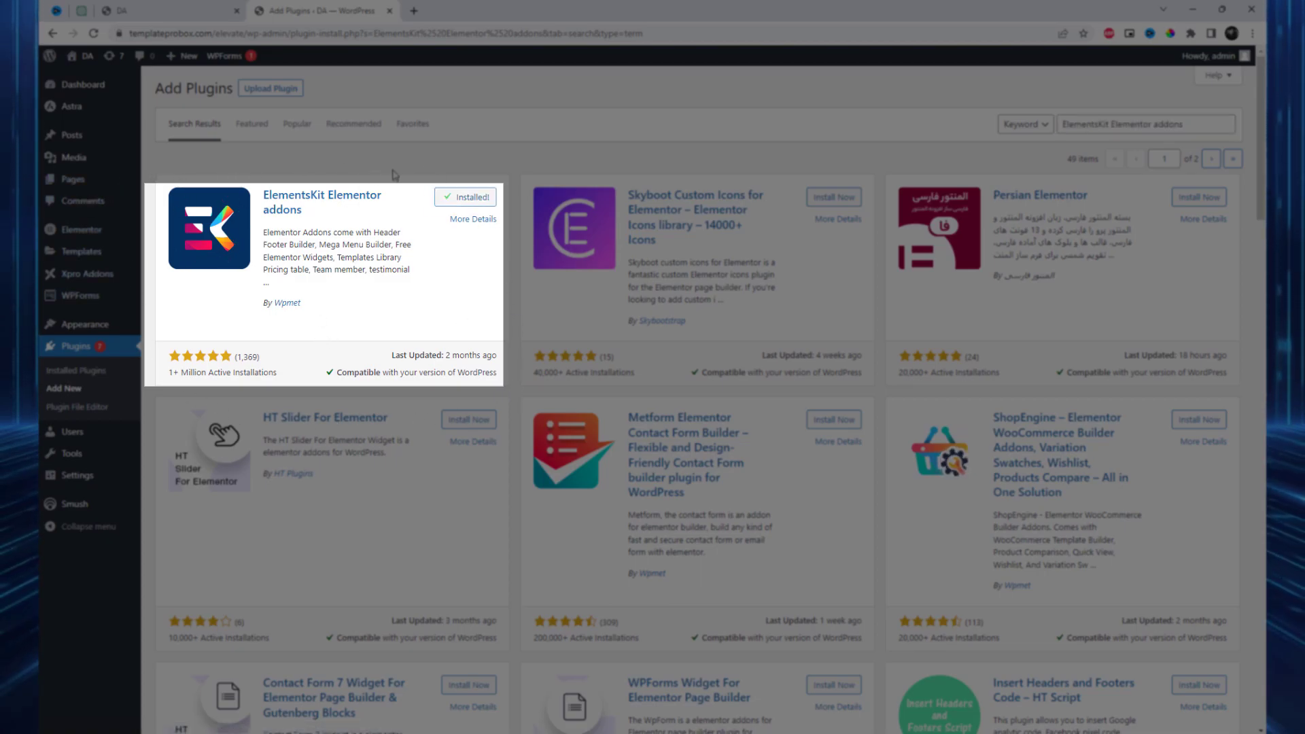
click(480, 199)
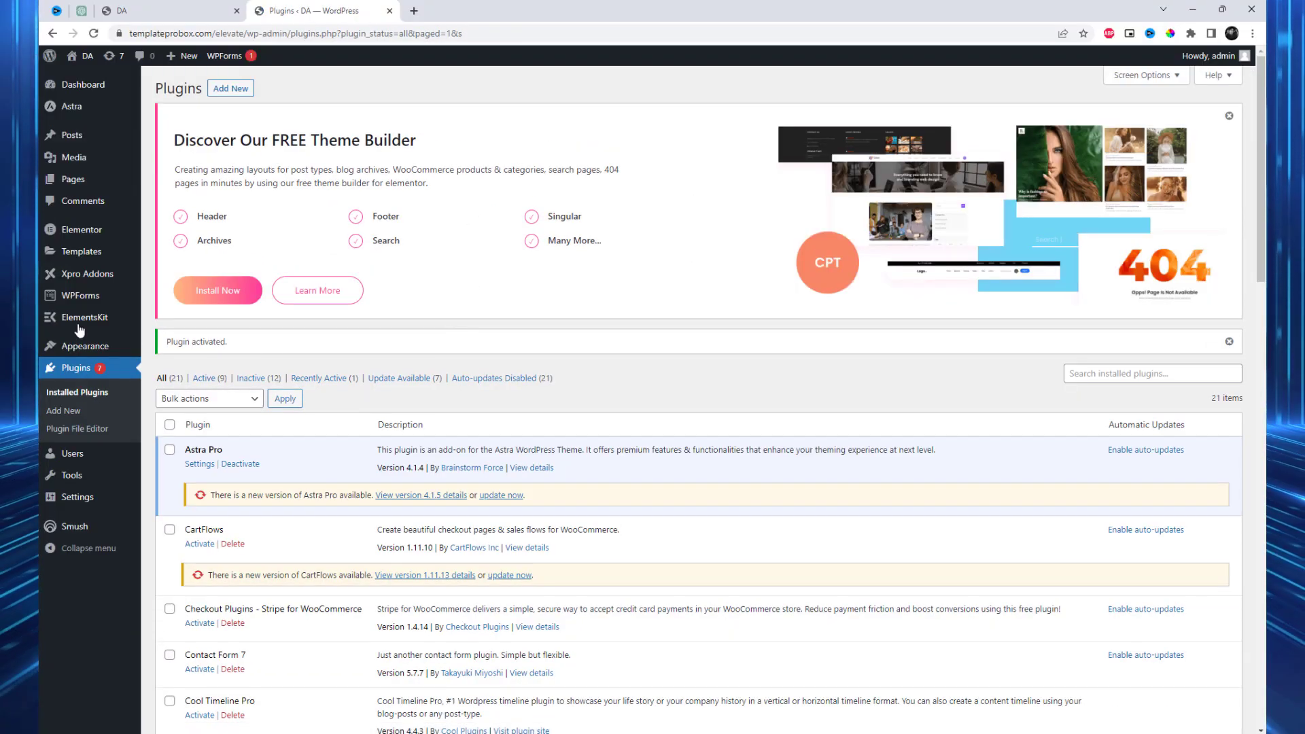
Step: Look through the ElementsKit widget and module settings and check that the Mega Menu module is switched on
mouse_move(60, 318)
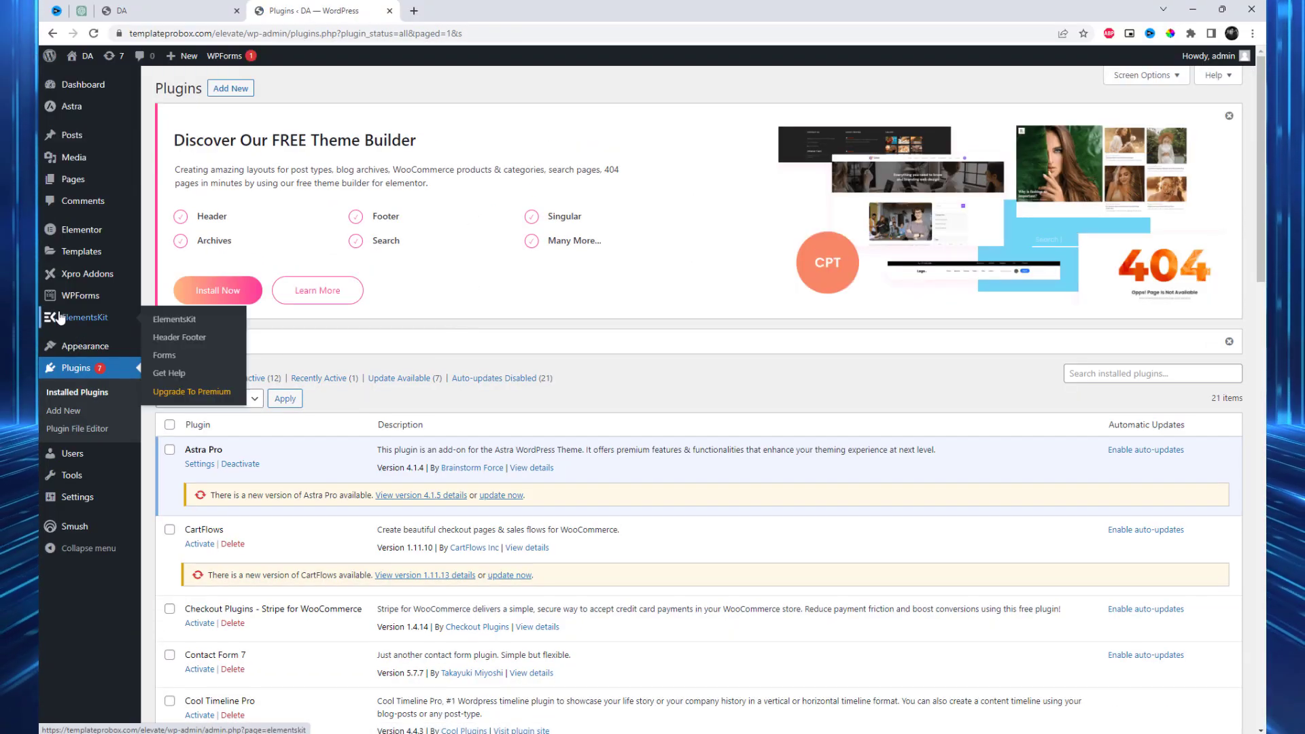
click(173, 327)
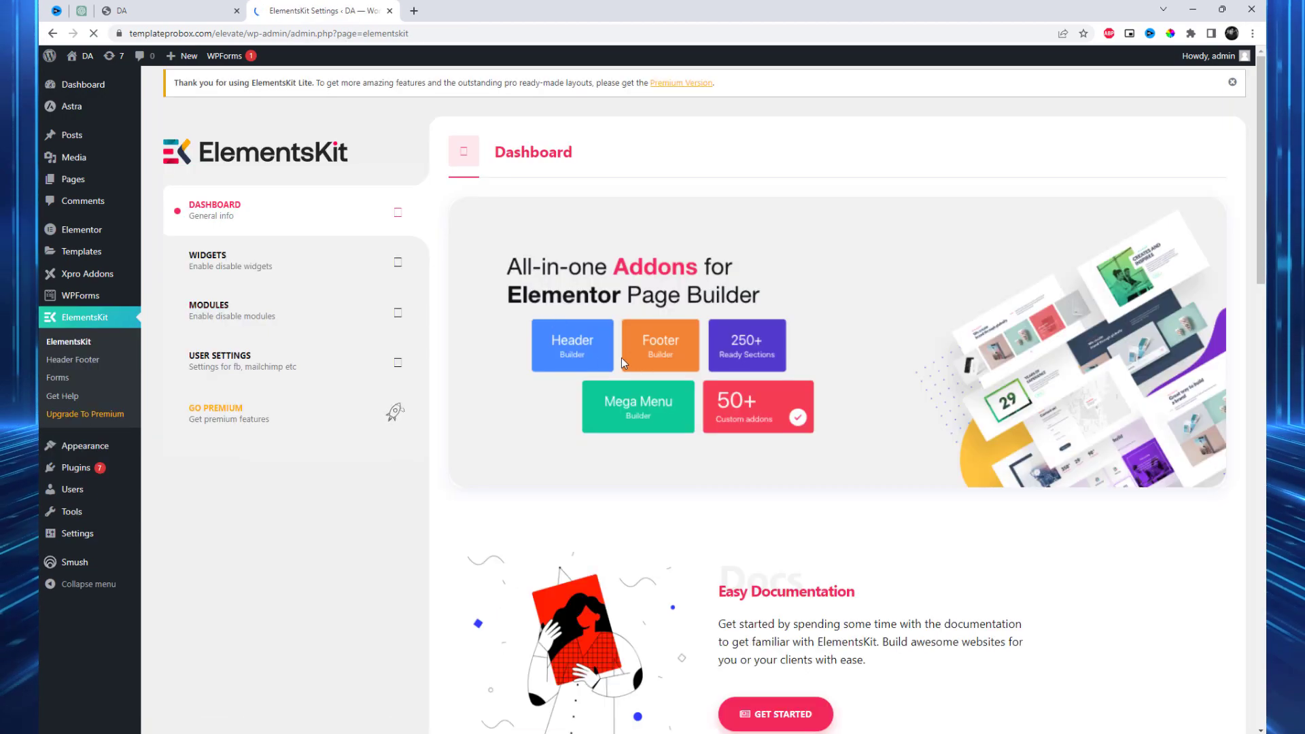
click(251, 272)
click(246, 318)
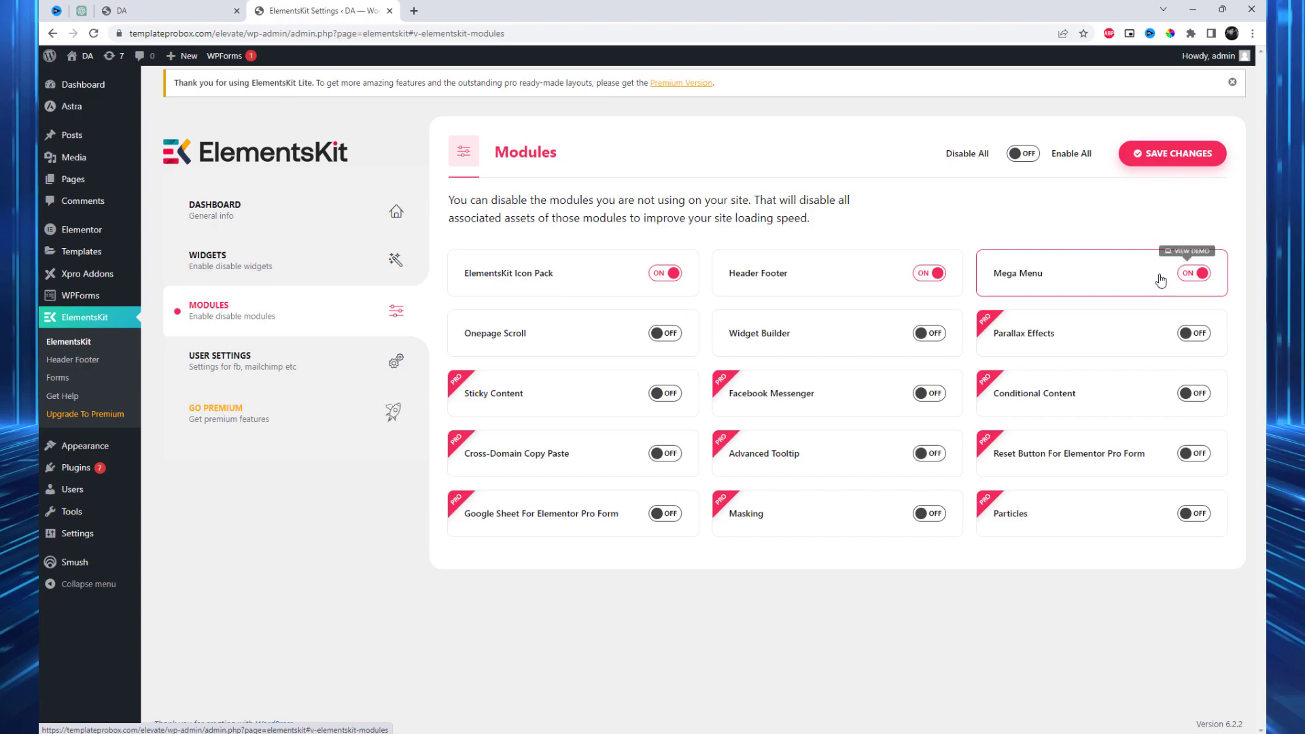
click(1196, 273)
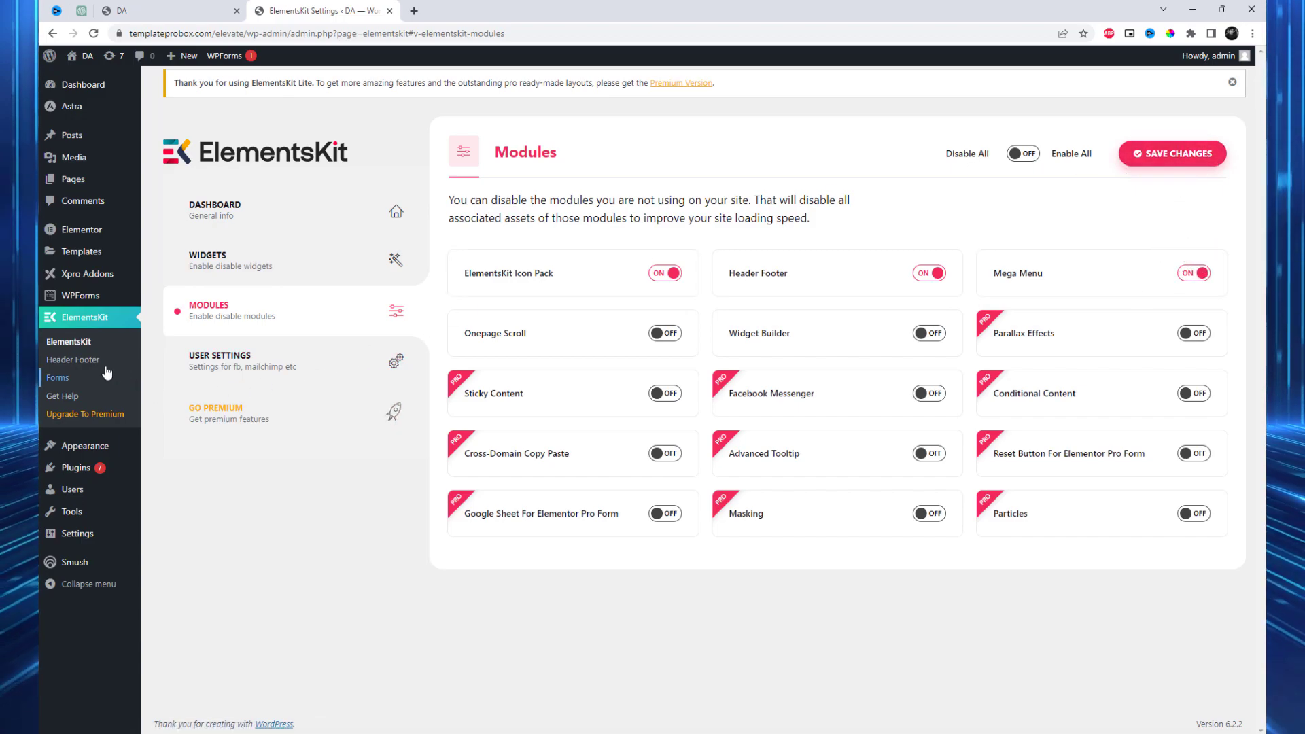
Step: Create an activated ElementsKit template titled "New Header" with type Header and condition Entire Site, and save it
click(73, 359)
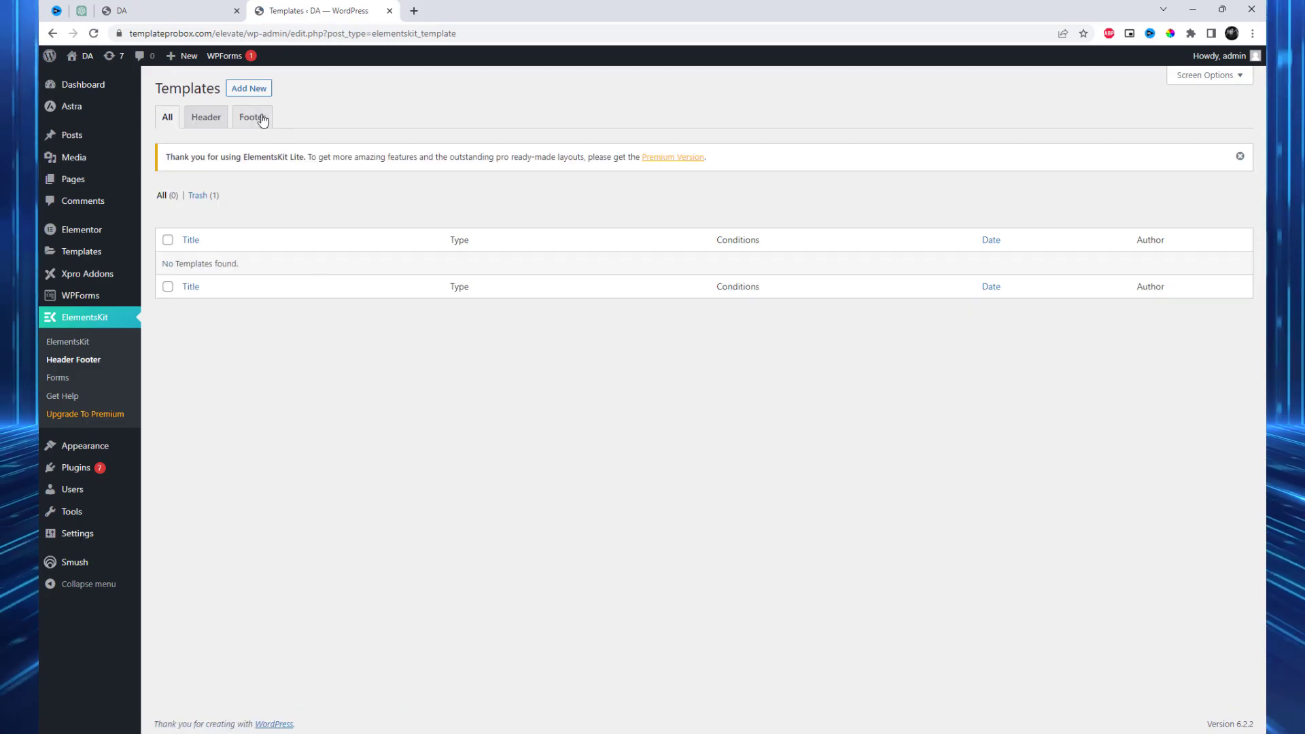
click(249, 91)
click(621, 290)
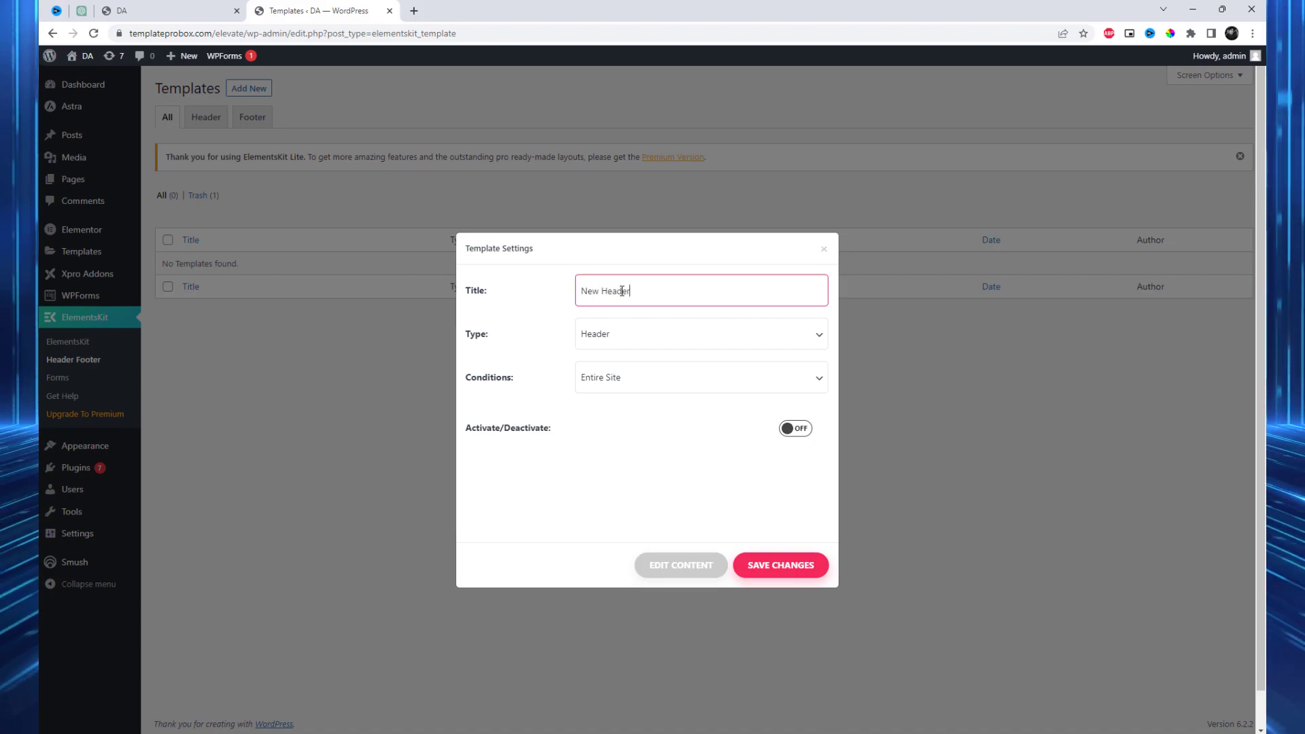
click(646, 335)
click(646, 335)
click(651, 377)
click(652, 377)
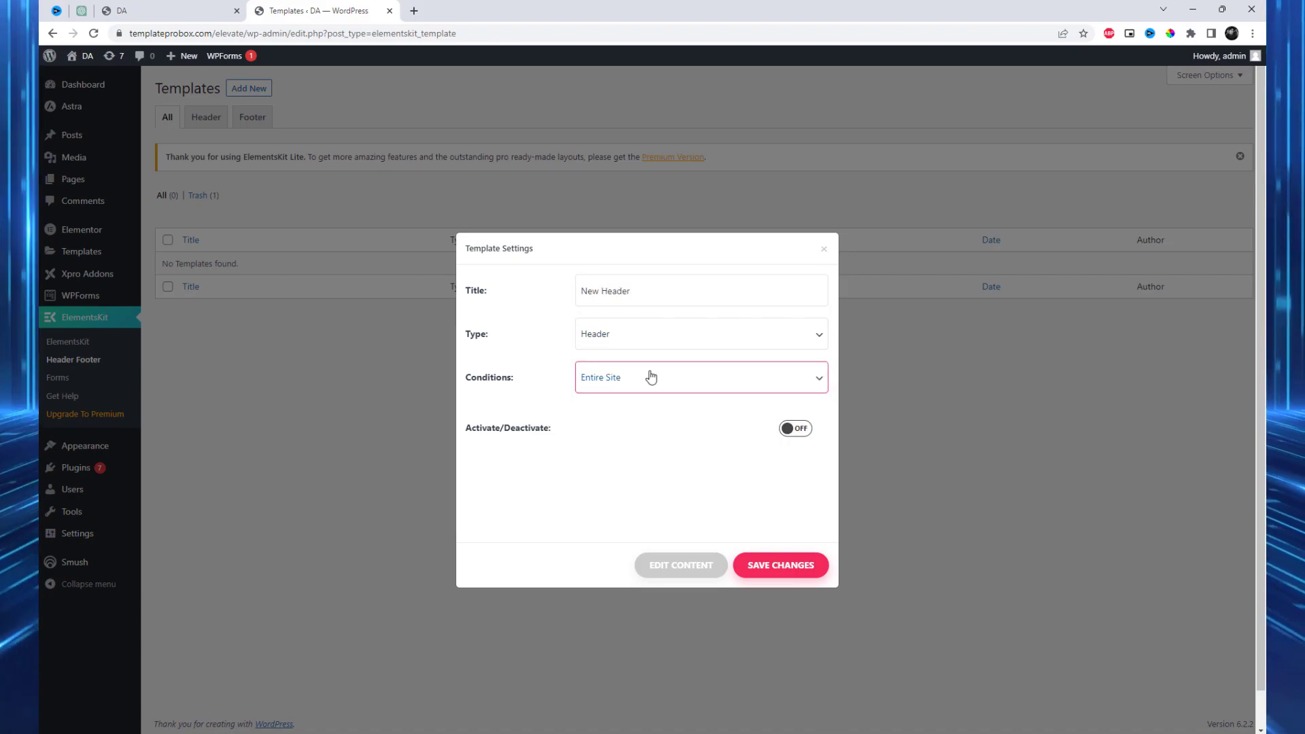
click(797, 430)
click(793, 567)
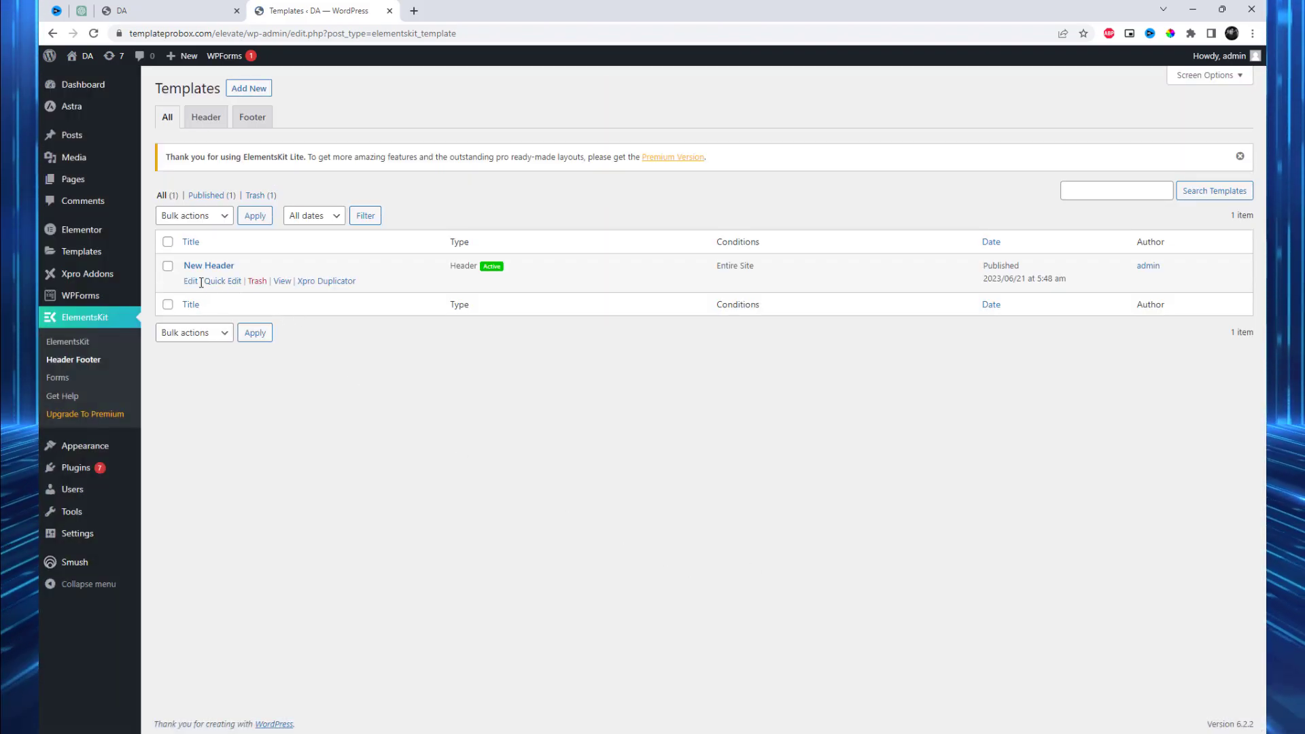
Step: Open the New Header template's content for editing and add a section with a one-third column followed by a two-thirds column
click(191, 283)
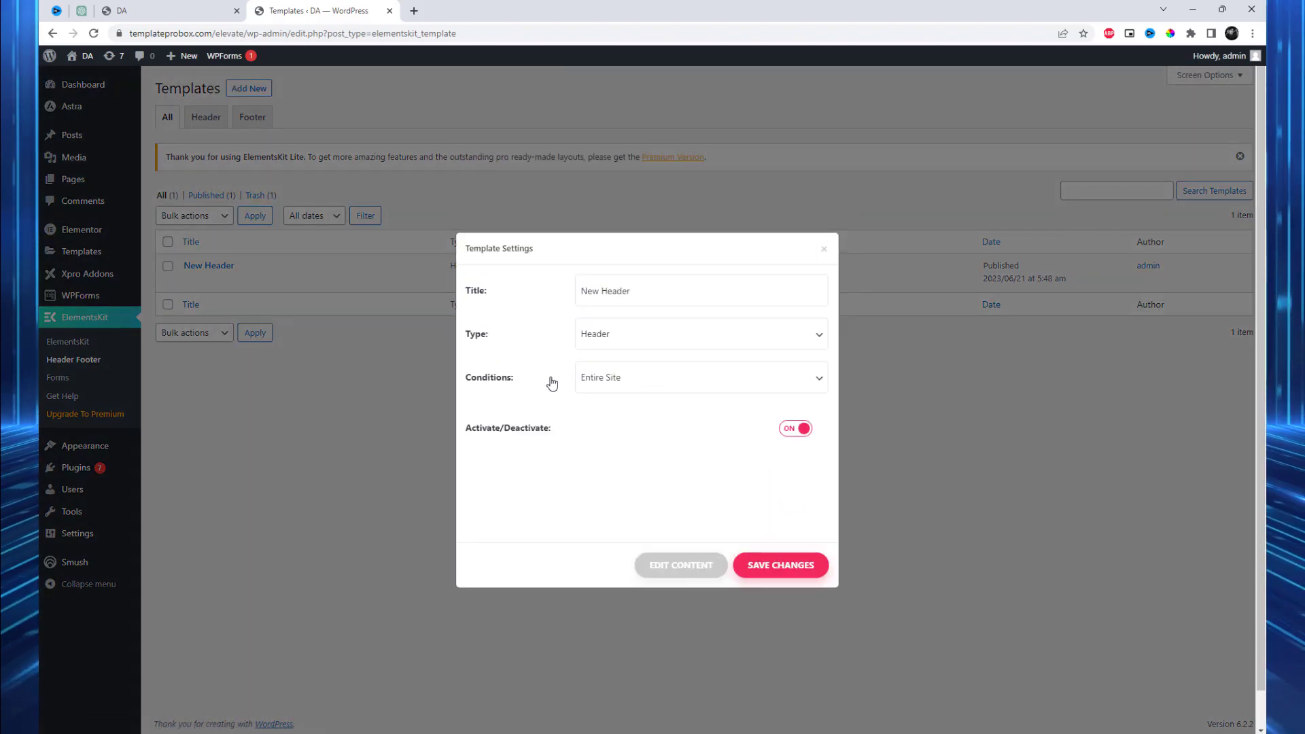
click(703, 575)
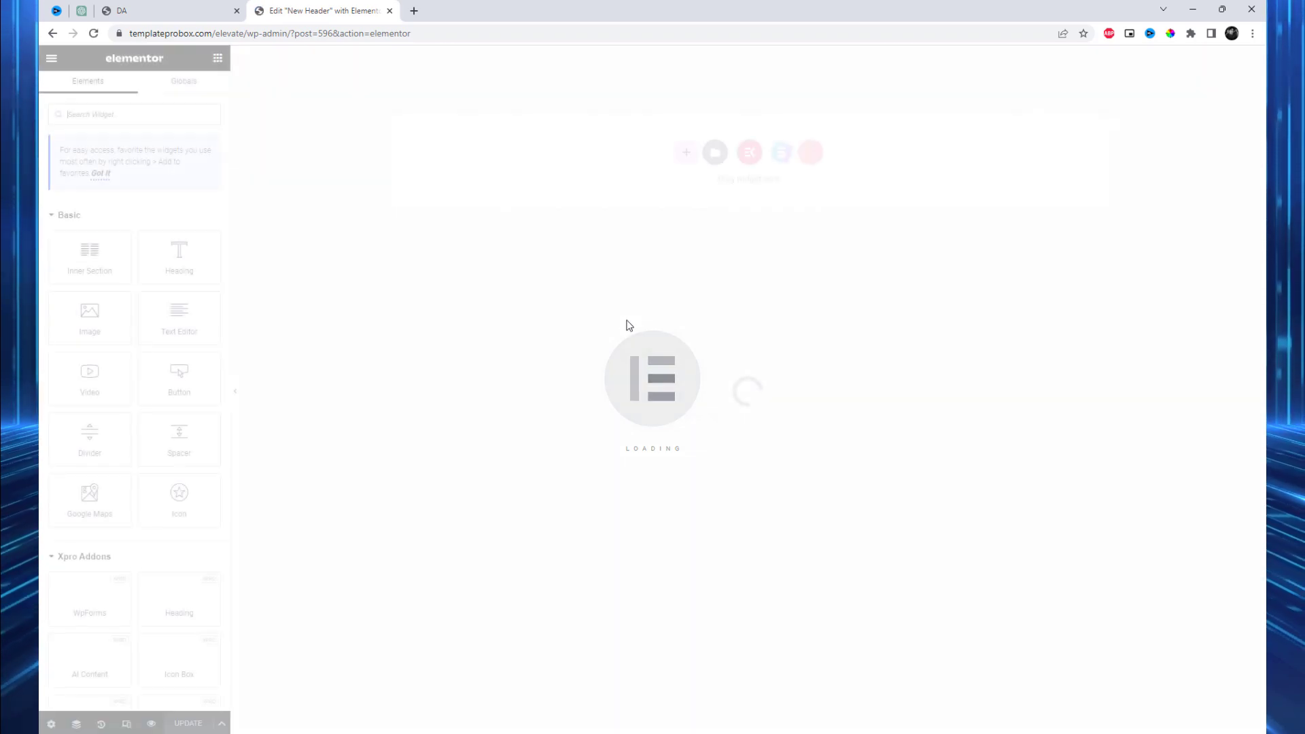
click(677, 153)
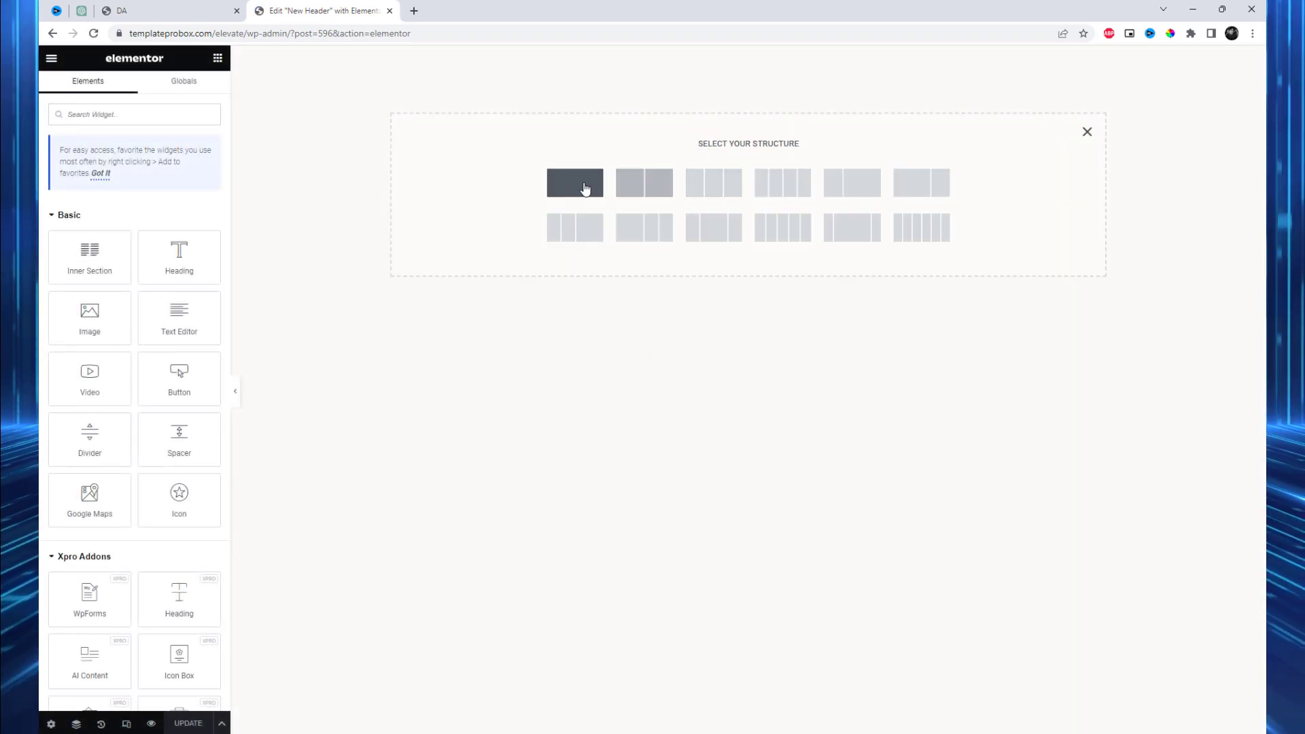
click(833, 187)
Step: Find the Image widget and place it in the narrow first column of the header section
click(505, 66)
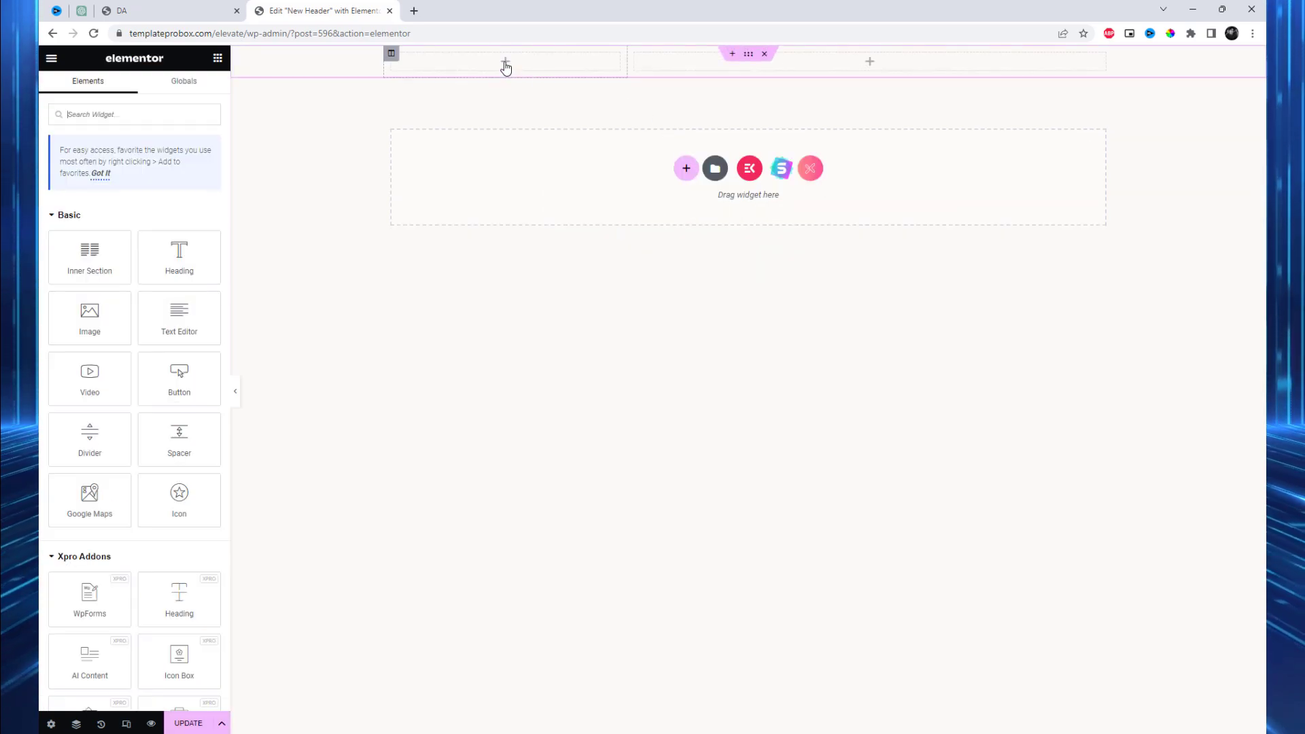
text(image)
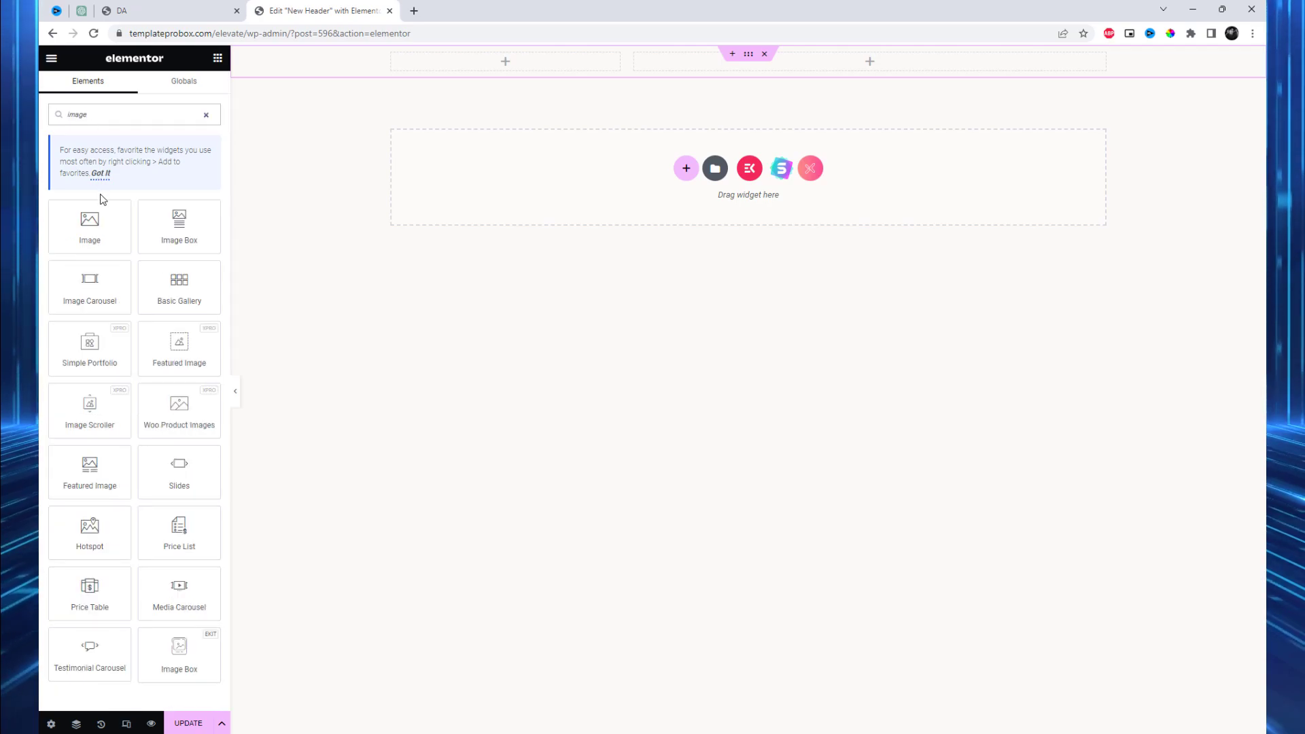
drag(95, 224, 539, 64)
Step: Insert the black Food & Drinks Blogger logo from the media library and narrow its column to about 27%
click(171, 199)
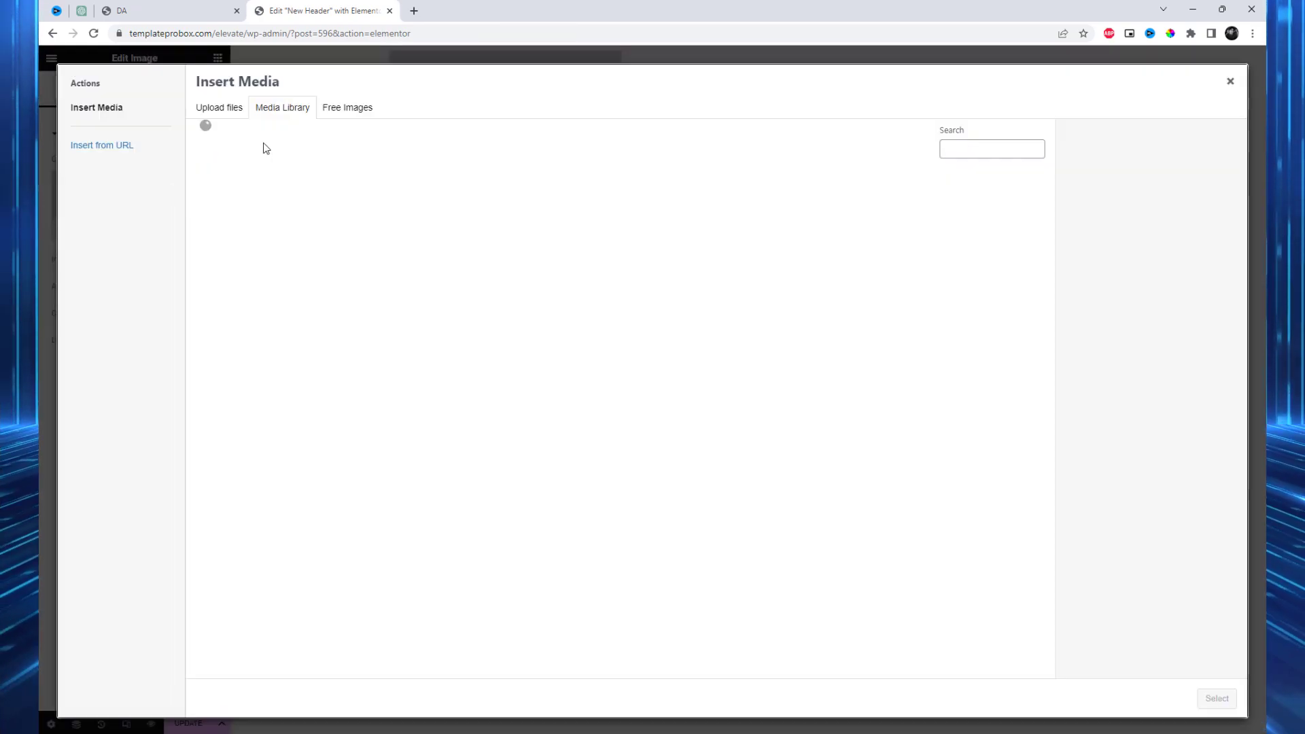
click(989, 150)
text(logo)
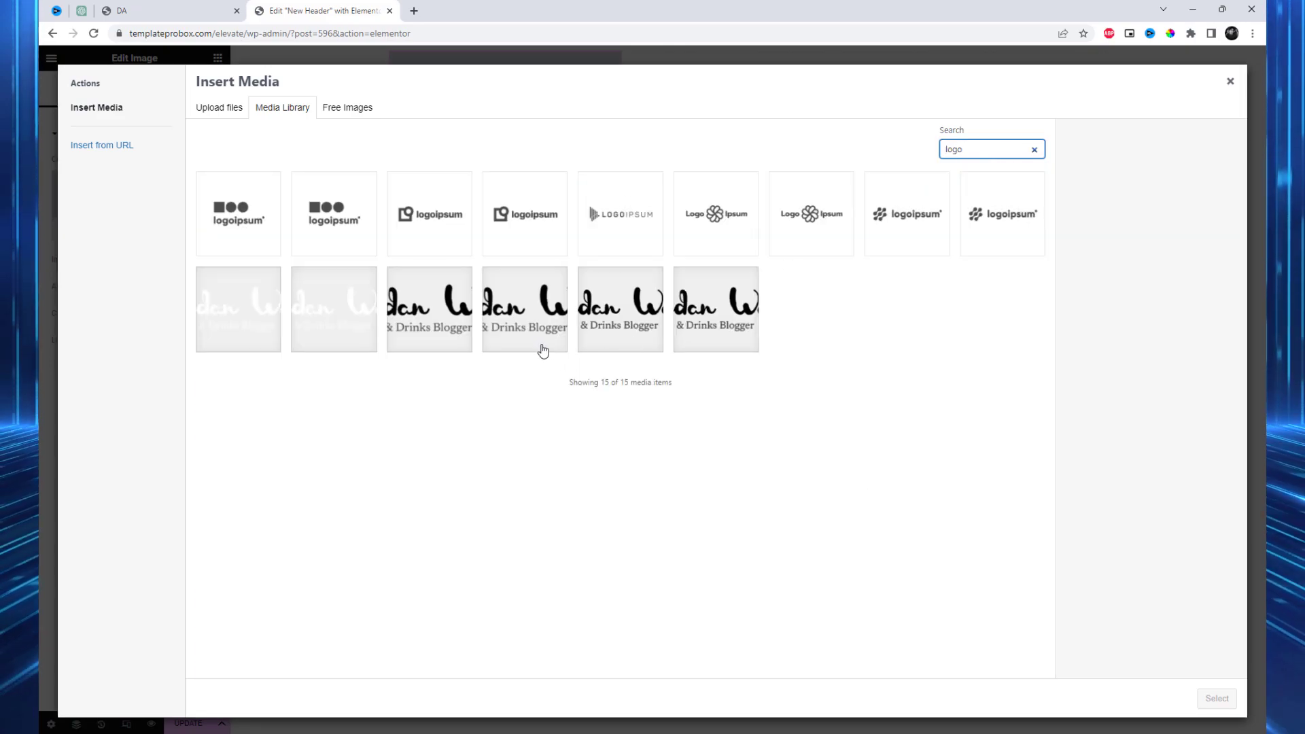
click(539, 344)
click(1210, 696)
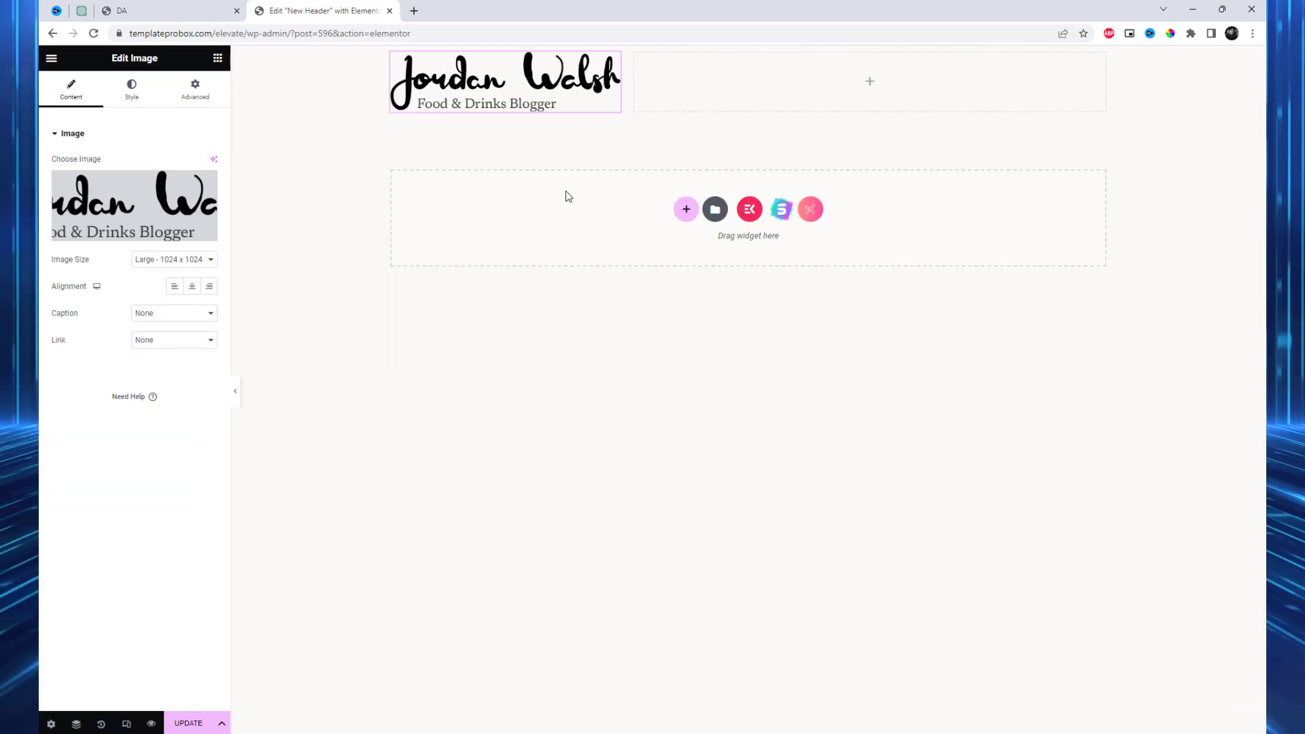
drag(621, 99, 579, 99)
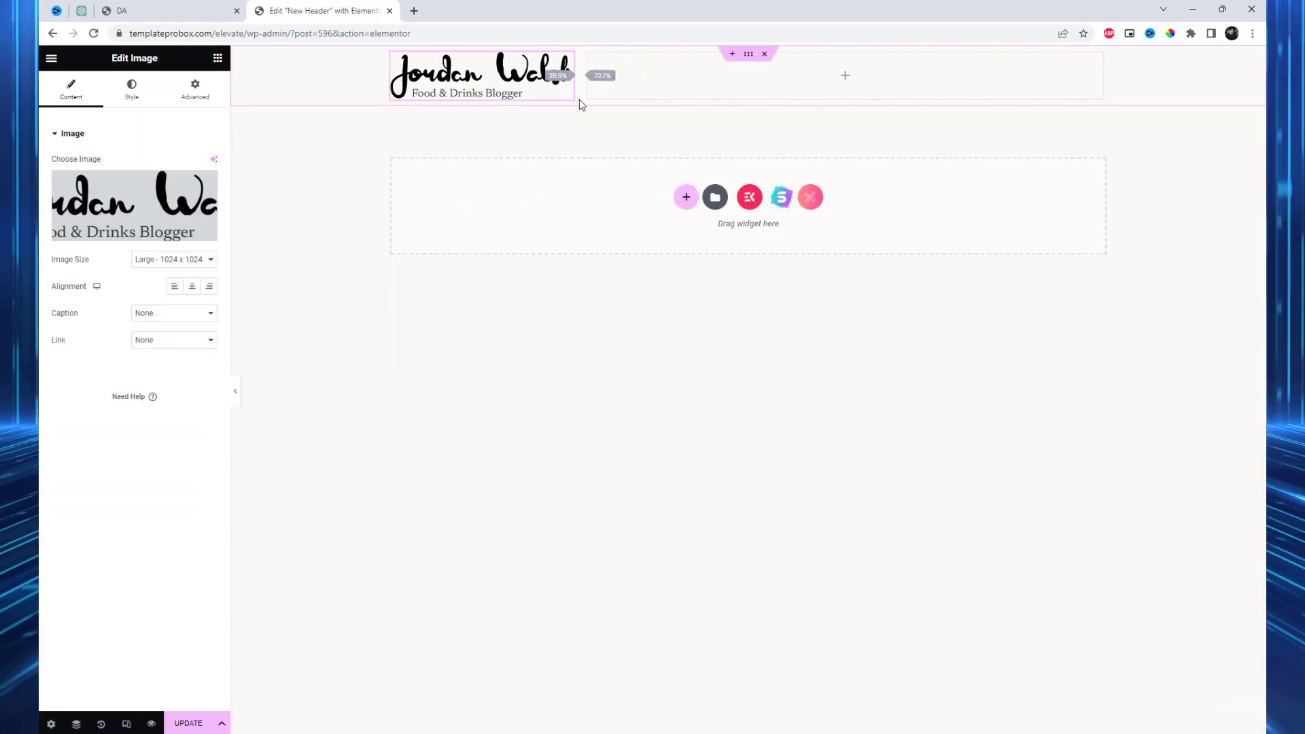
Step: Find the ElementsKit Nav Menu widget and place it in the wide second column of the header
click(845, 78)
text(Menu)
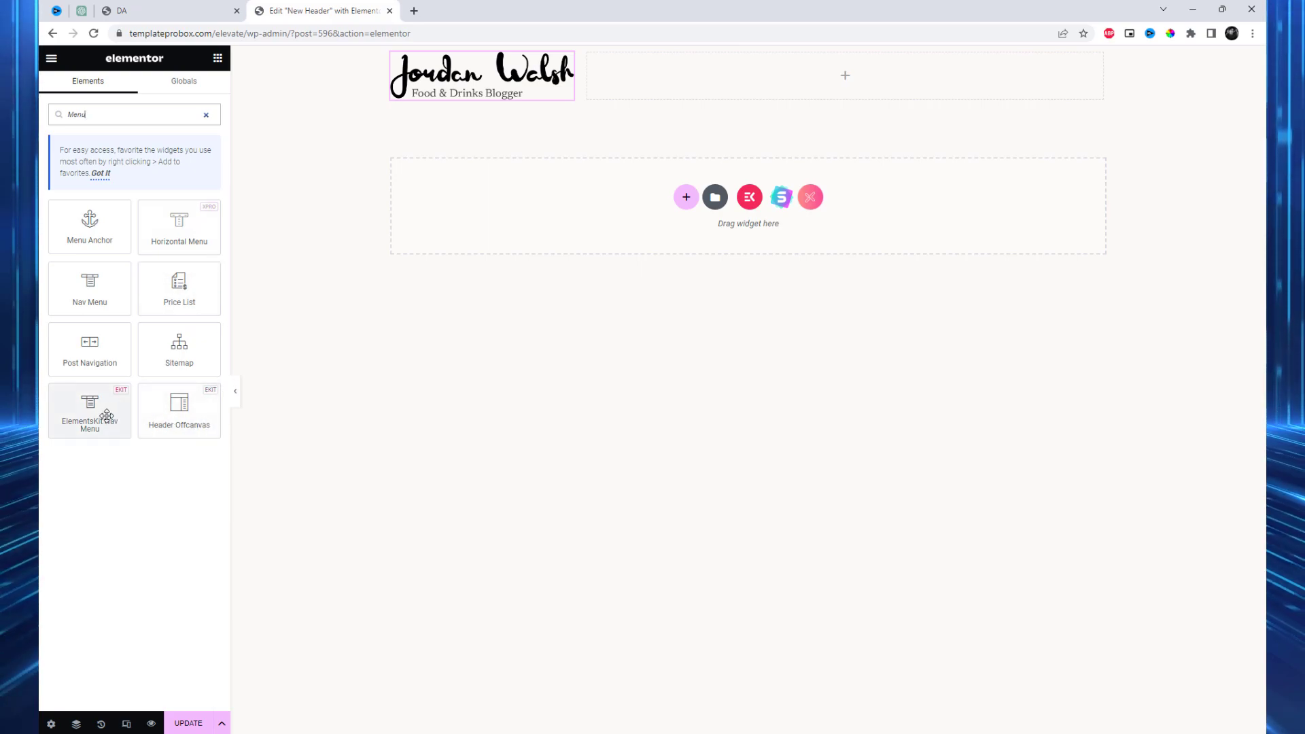
drag(107, 415, 812, 89)
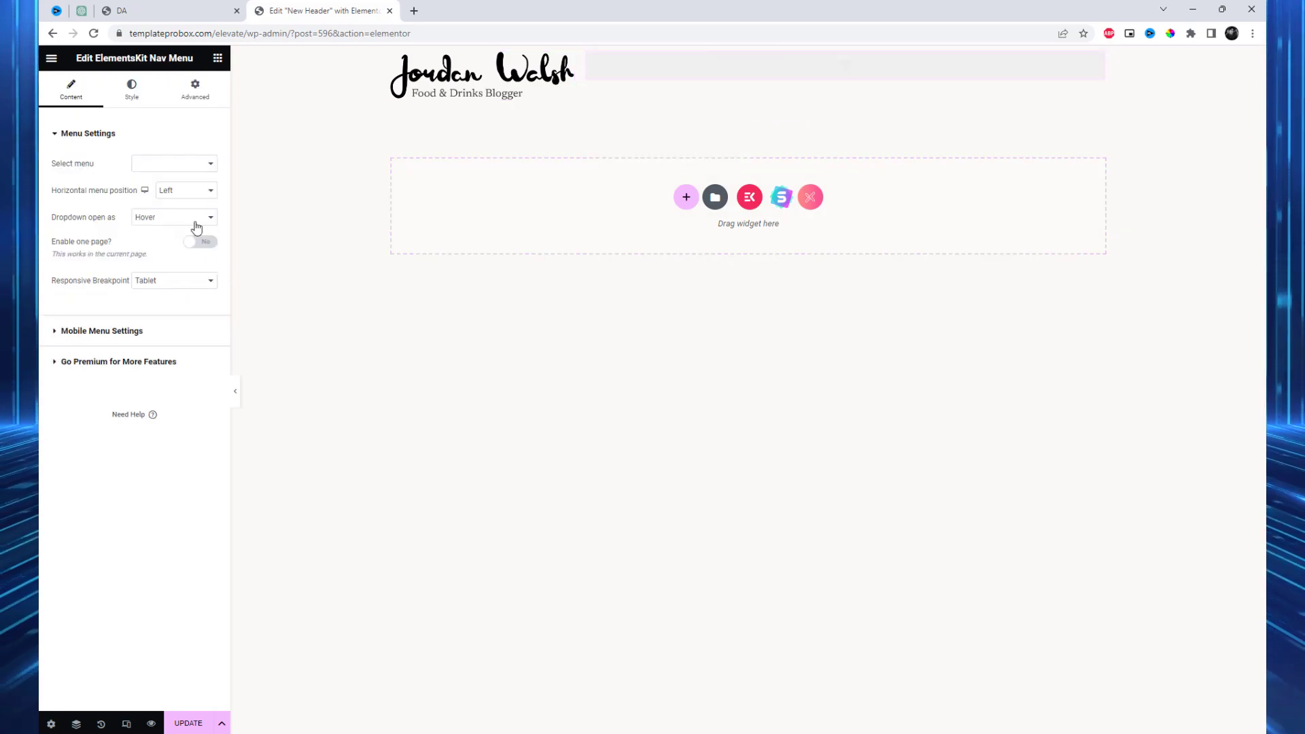
Step: Assign the menu named "Menu" to the nav widget and set its horizontal menu position to Center
click(184, 197)
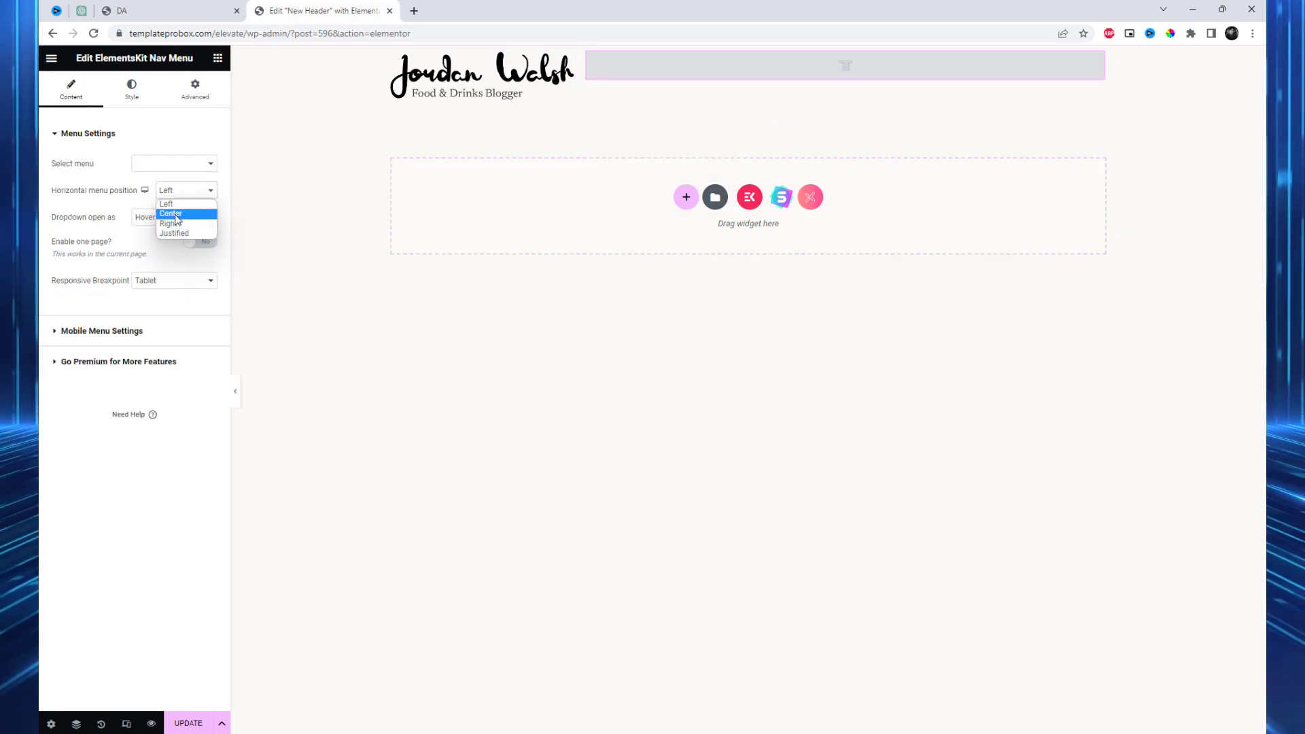
click(178, 224)
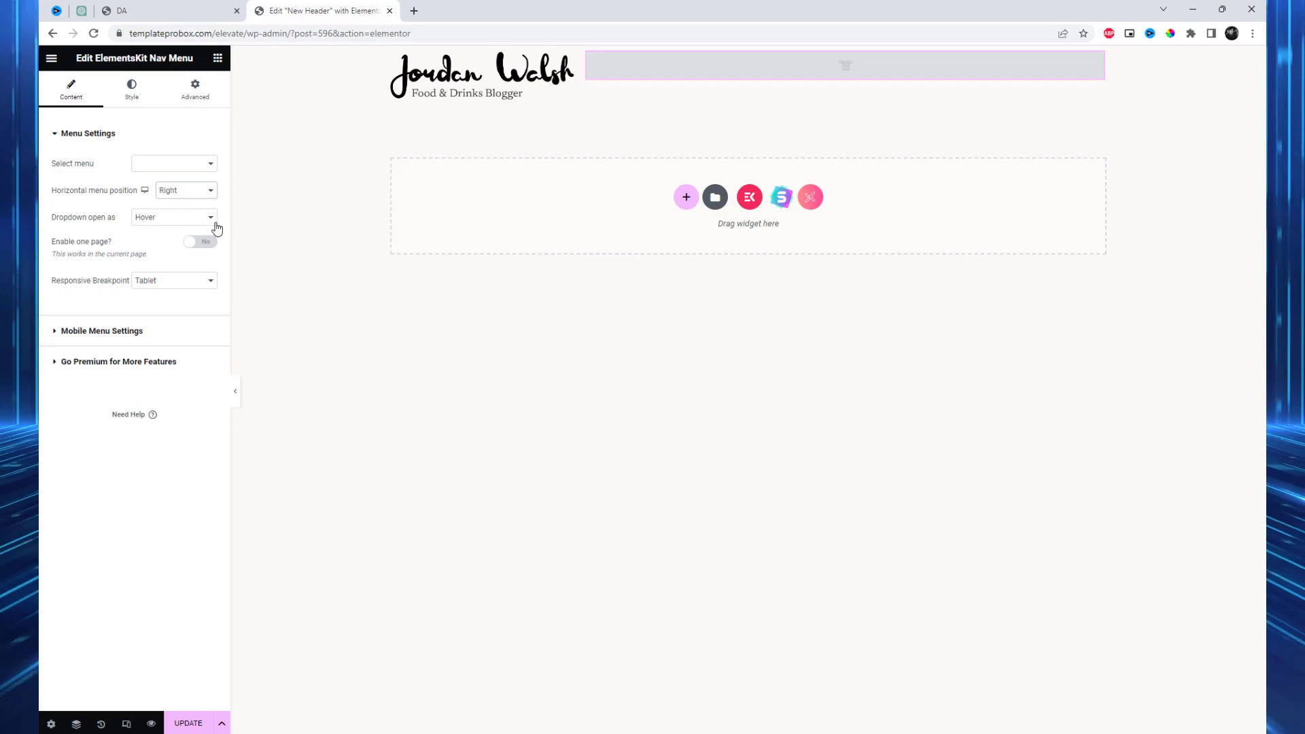
click(164, 164)
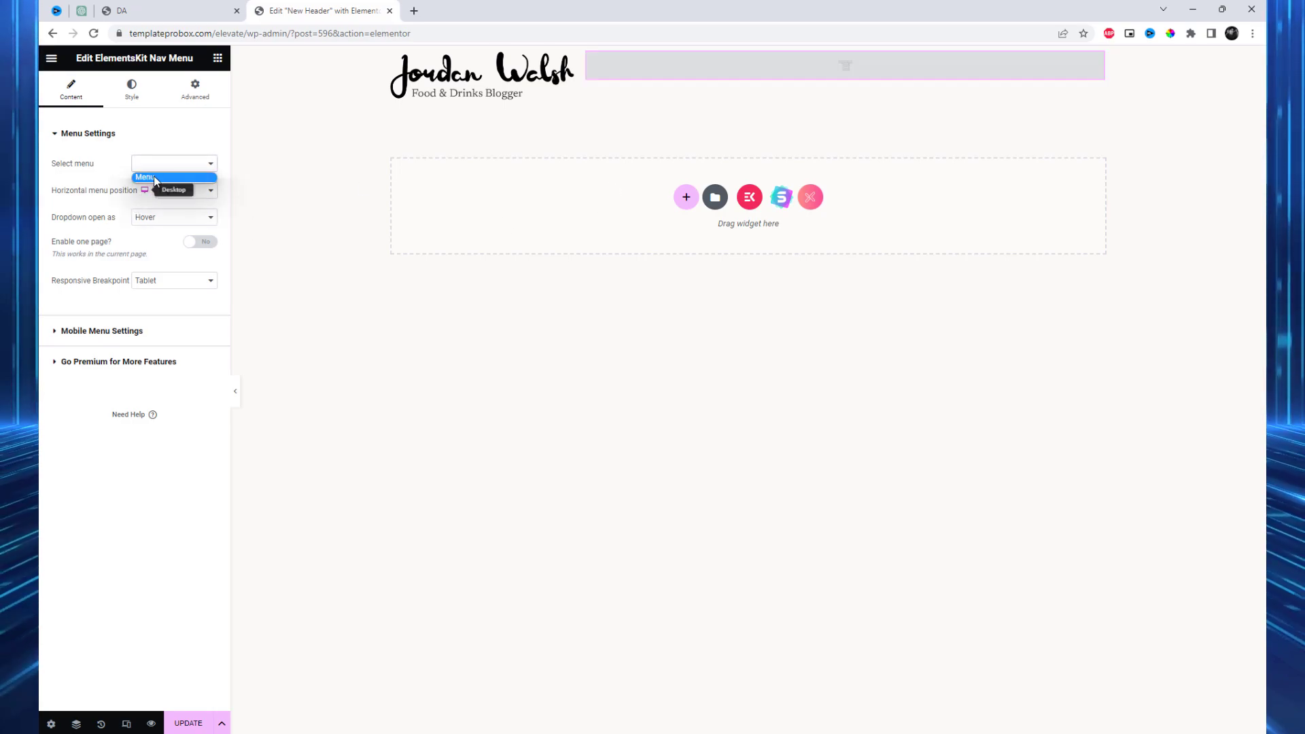
click(154, 176)
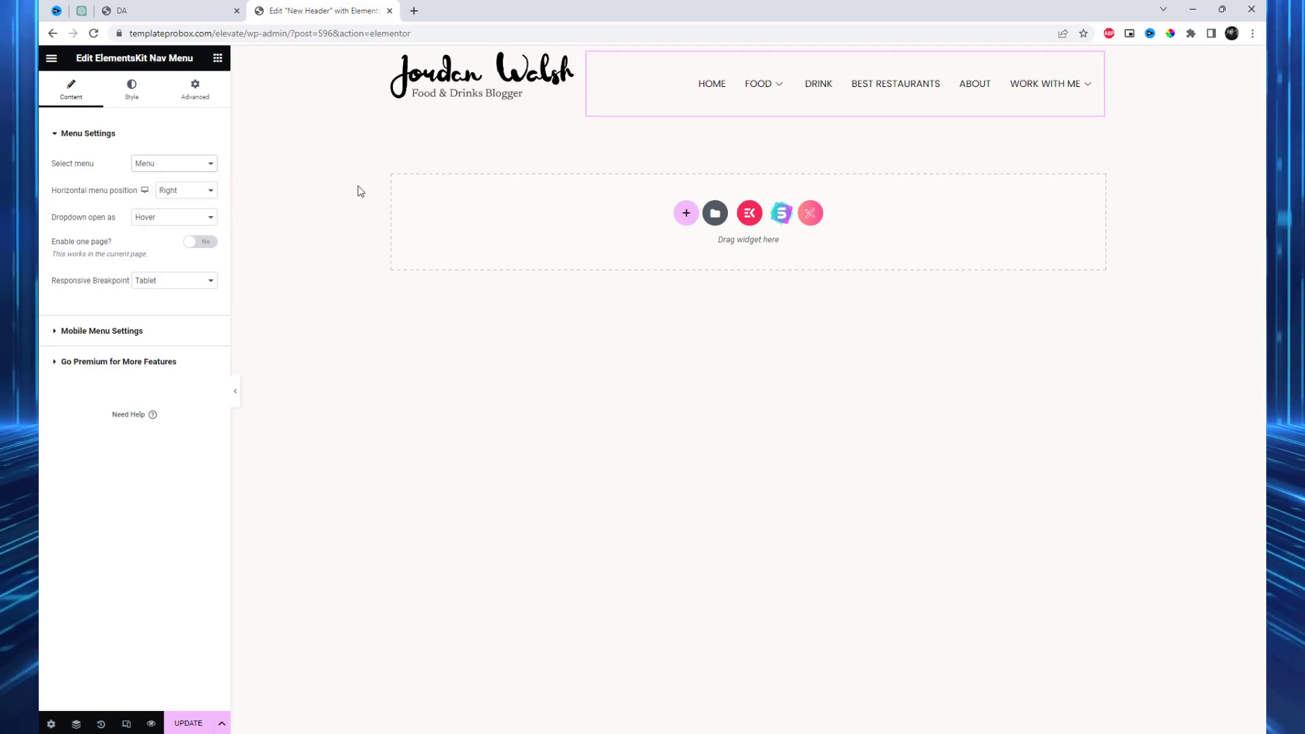
click(193, 194)
click(193, 217)
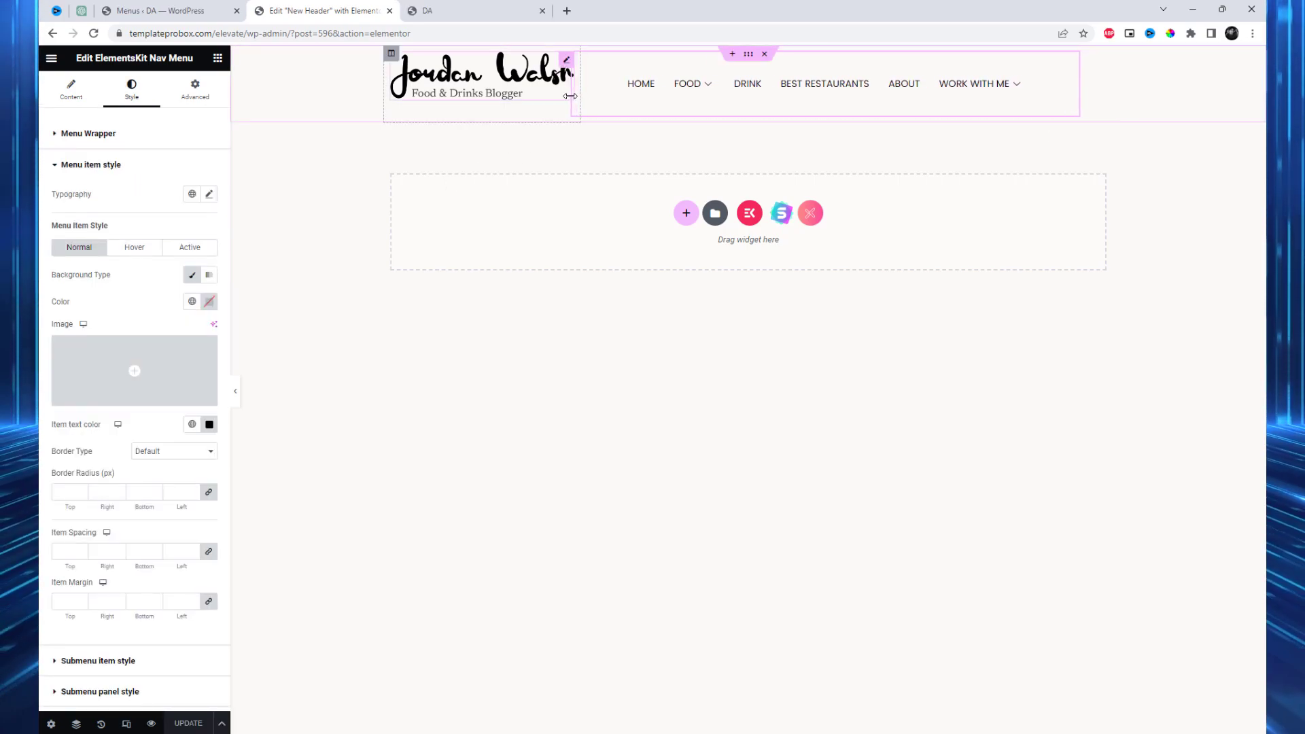
Step: Narrow the logo column slightly, save the header, and reload the site's homepage to check it
mouse_move(570, 96)
mouse_down()
mouse_move(580, 111)
mouse_move(562, 110)
mouse_move(576, 112)
mouse_up()
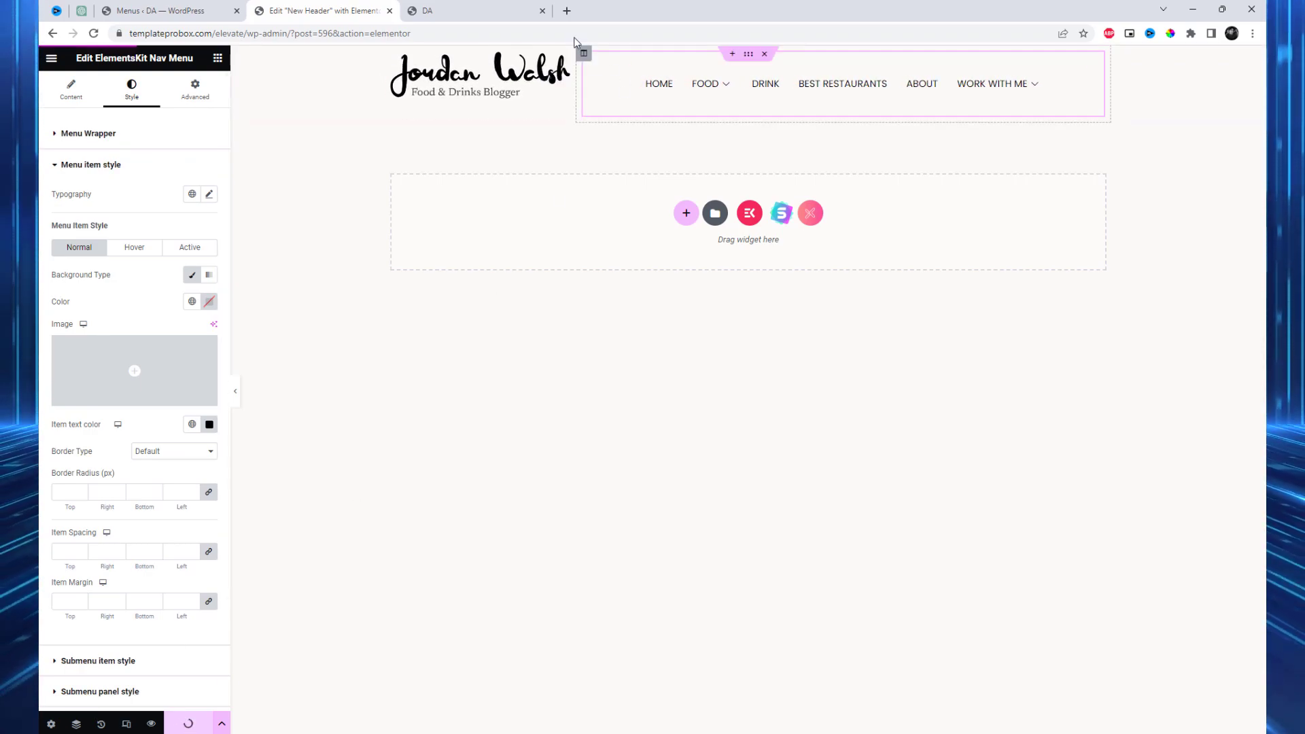
click(496, 15)
click(489, 38)
key(Return)
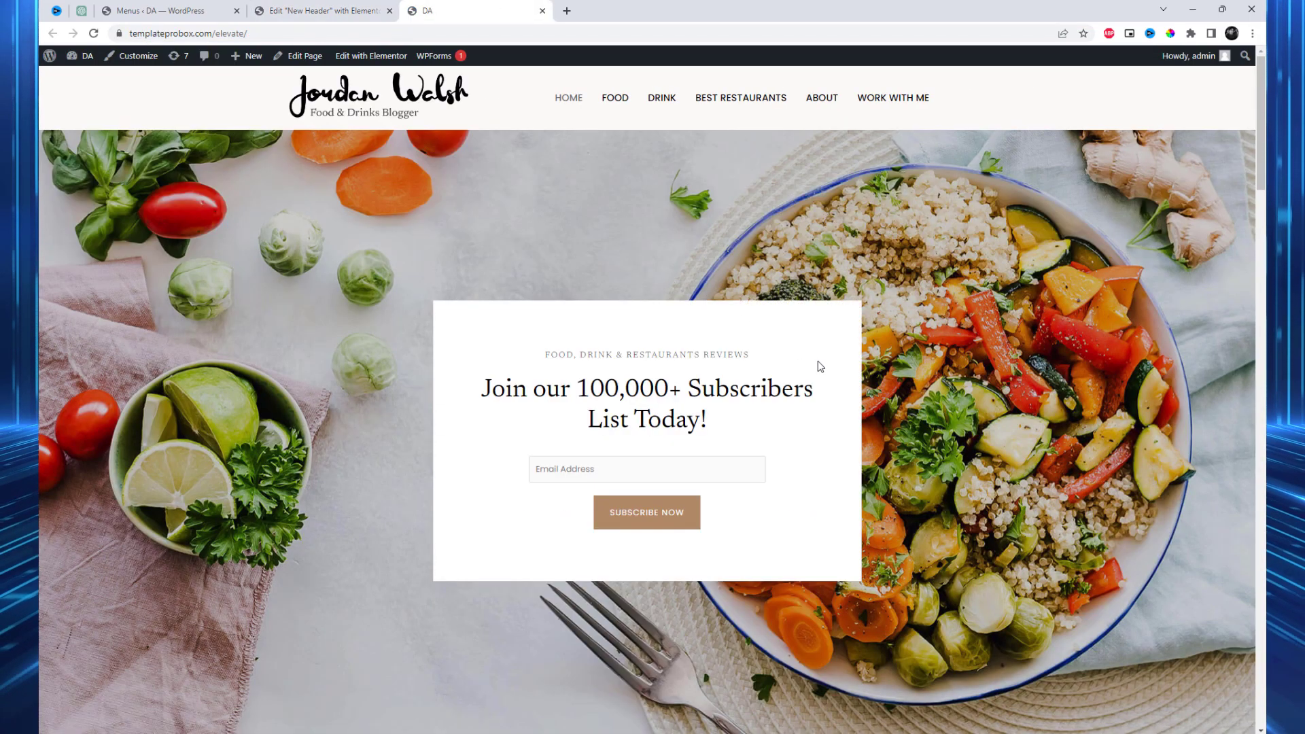
click(236, 10)
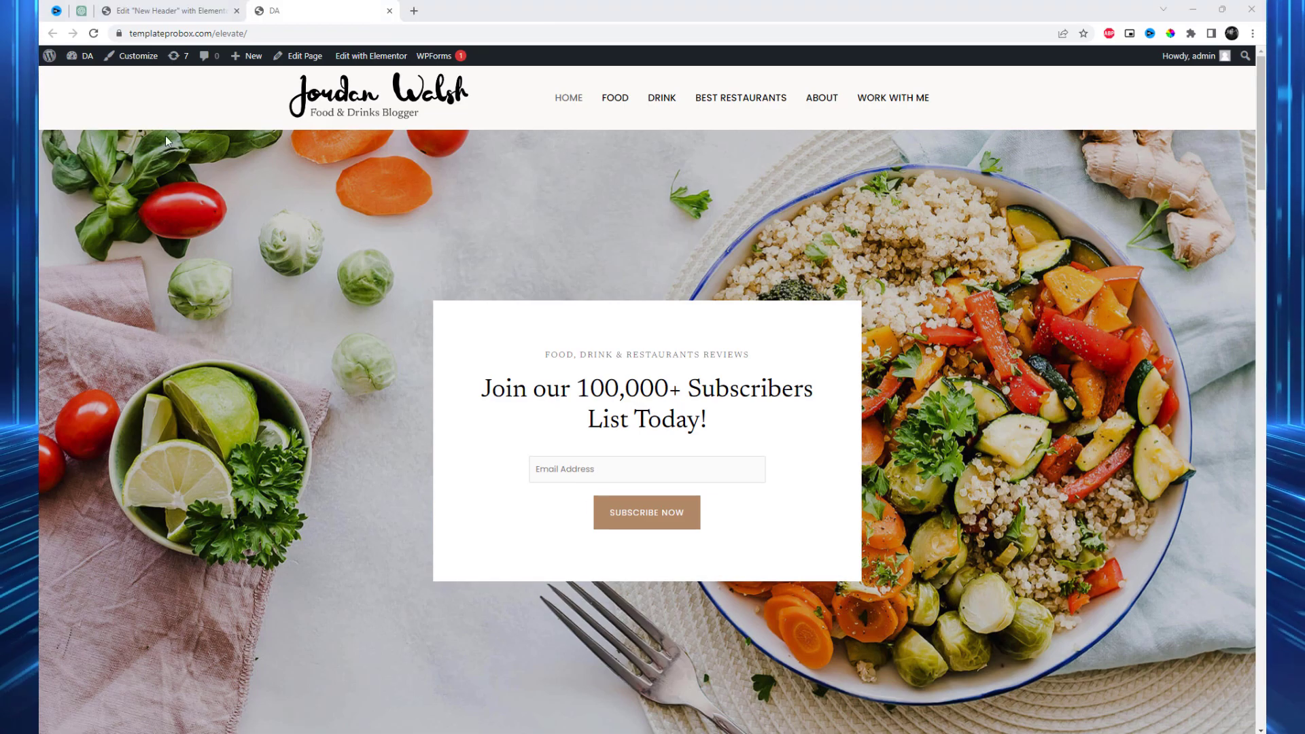
Step: Open the site's WordPress menu settings, enable the menu named "Menu" for Megamenu content, and save it
mouse_move(83, 57)
click(87, 80)
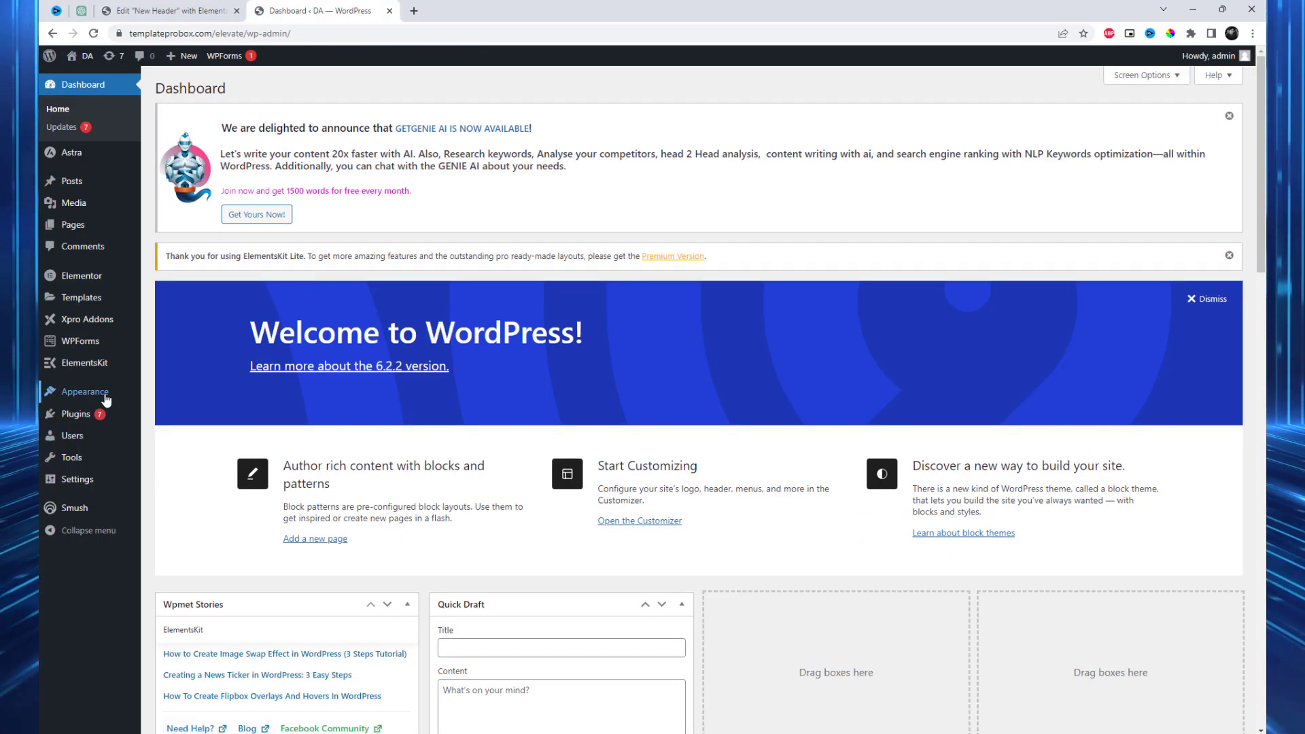
mouse_move(106, 401)
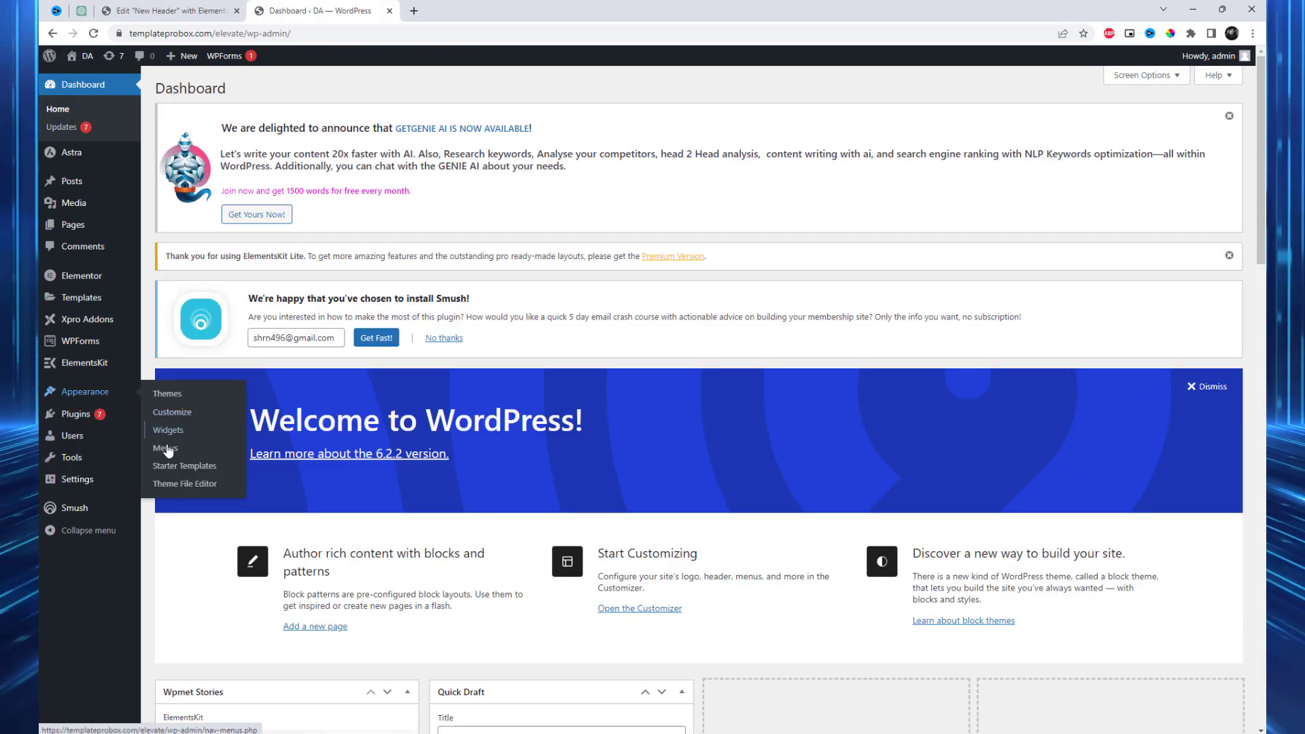
click(166, 443)
scroll(830, 509, down, 2)
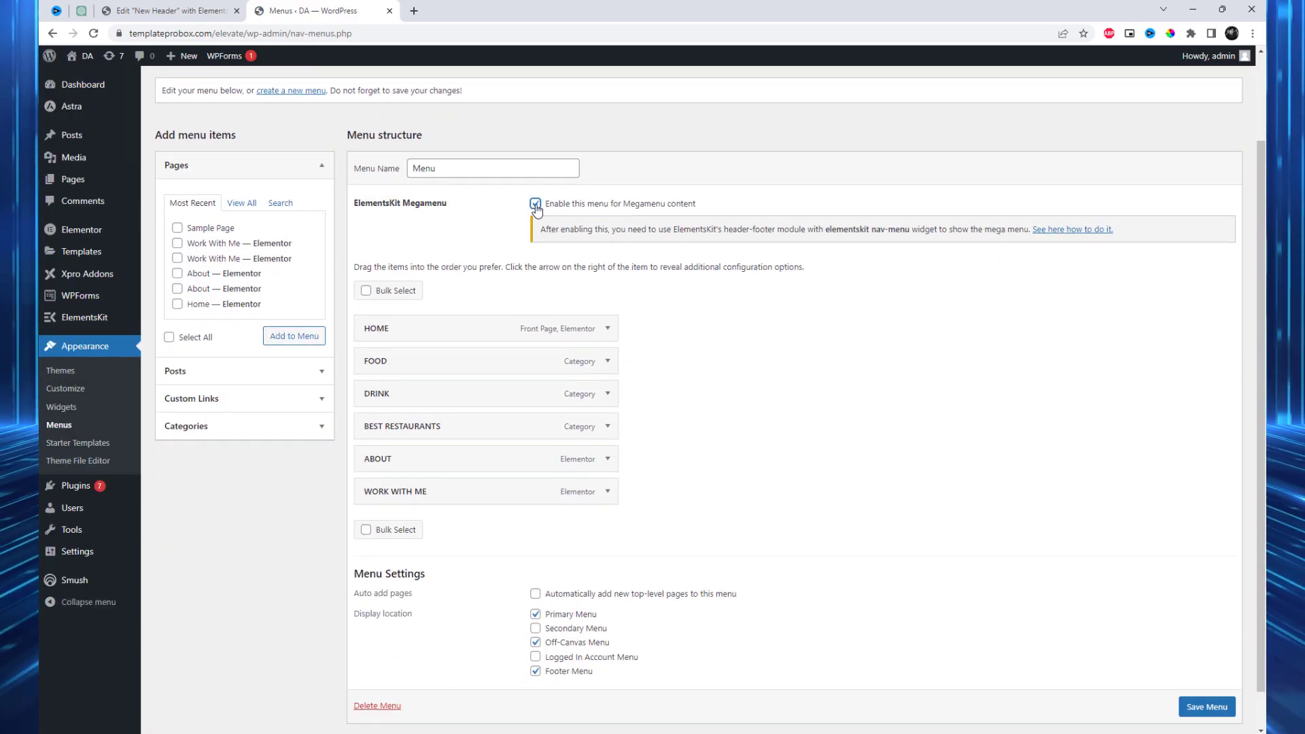
click(1213, 700)
scroll(1213, 700, down, 1)
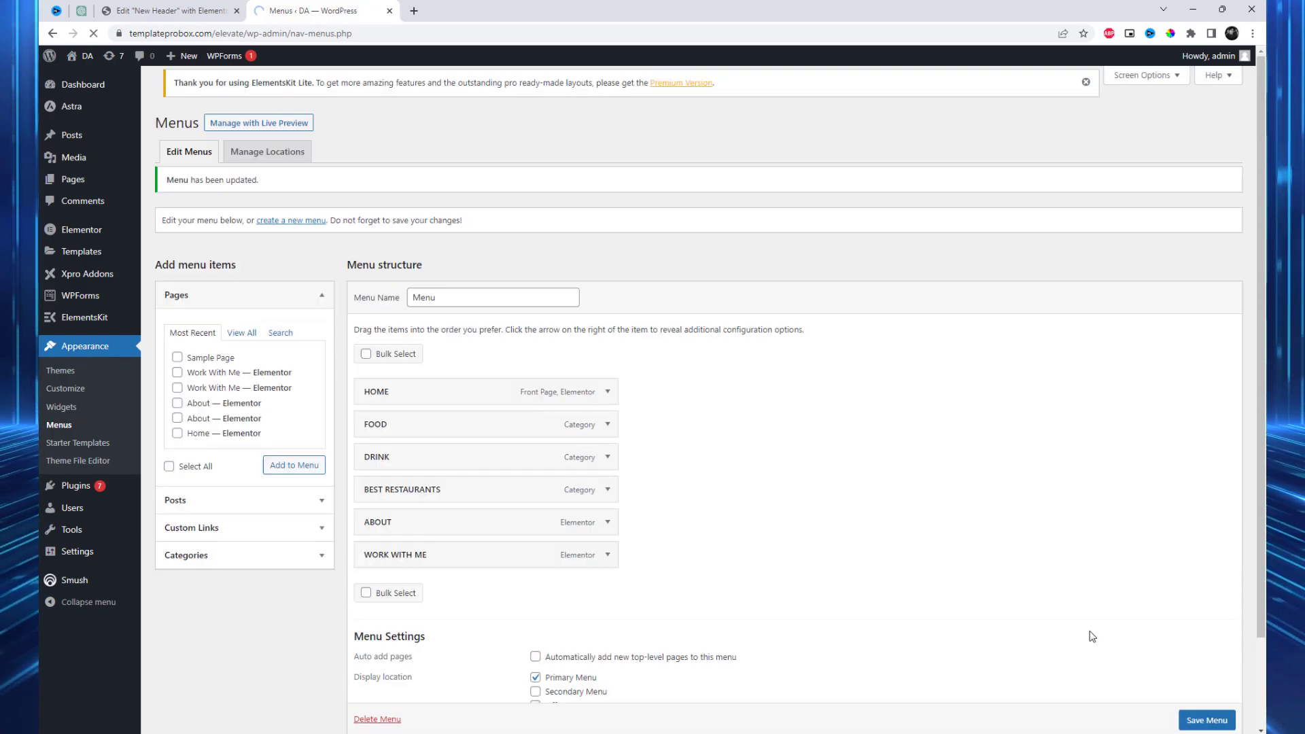
scroll(796, 488, down, 2)
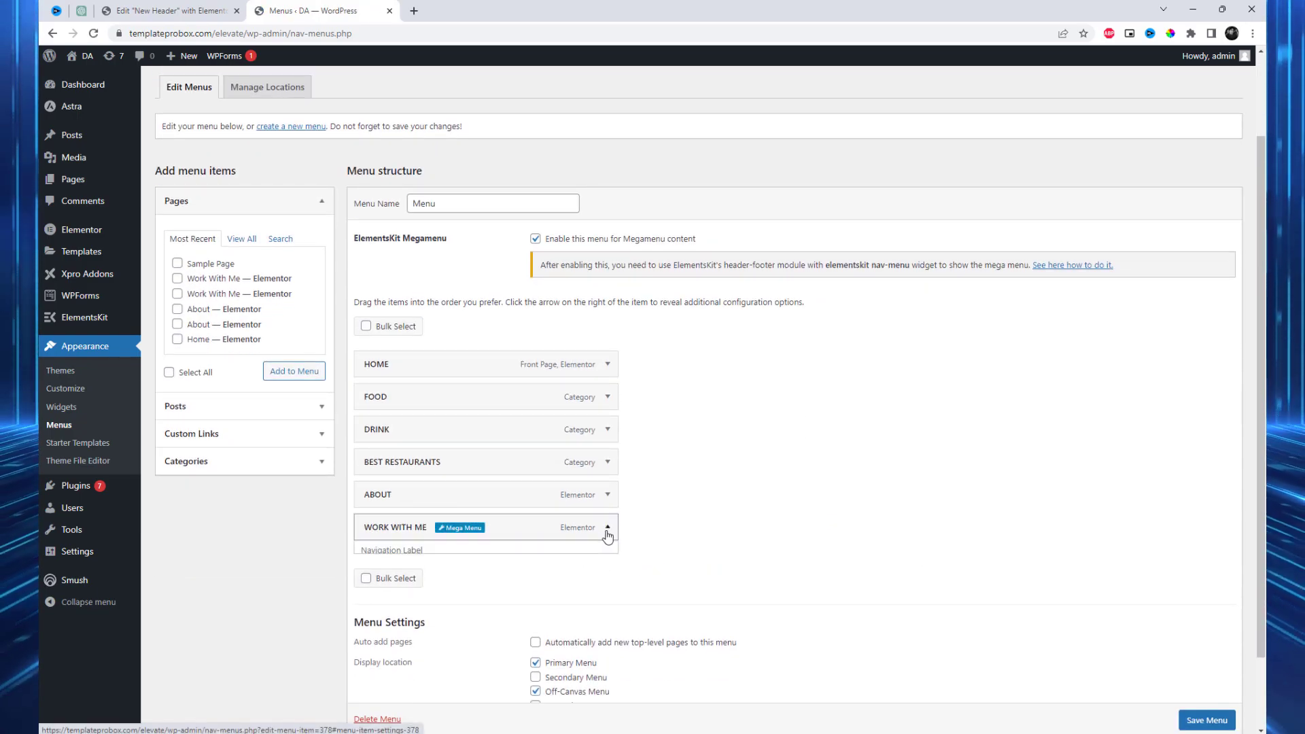
Step: Expand the WORK WITH ME menu item and reload the menu settings page
click(607, 535)
scroll(673, 541, down, 3)
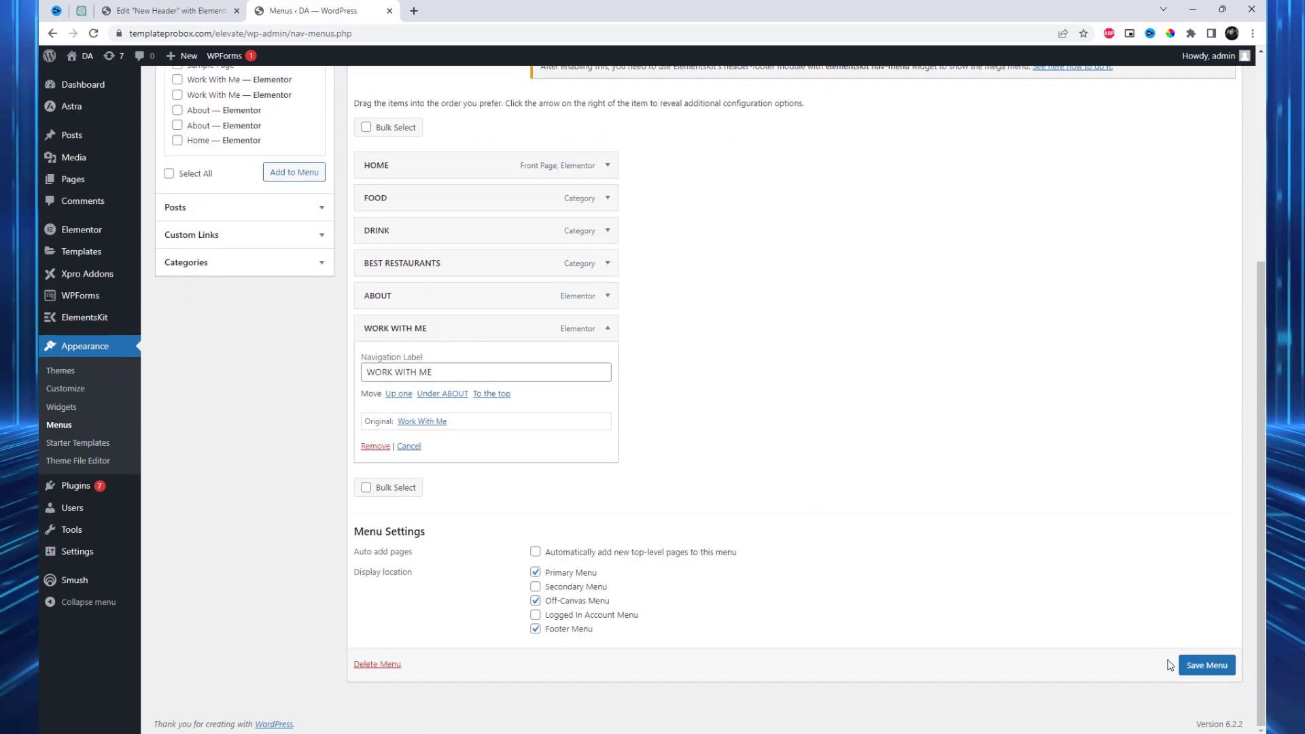
right_click(725, 249)
click(763, 284)
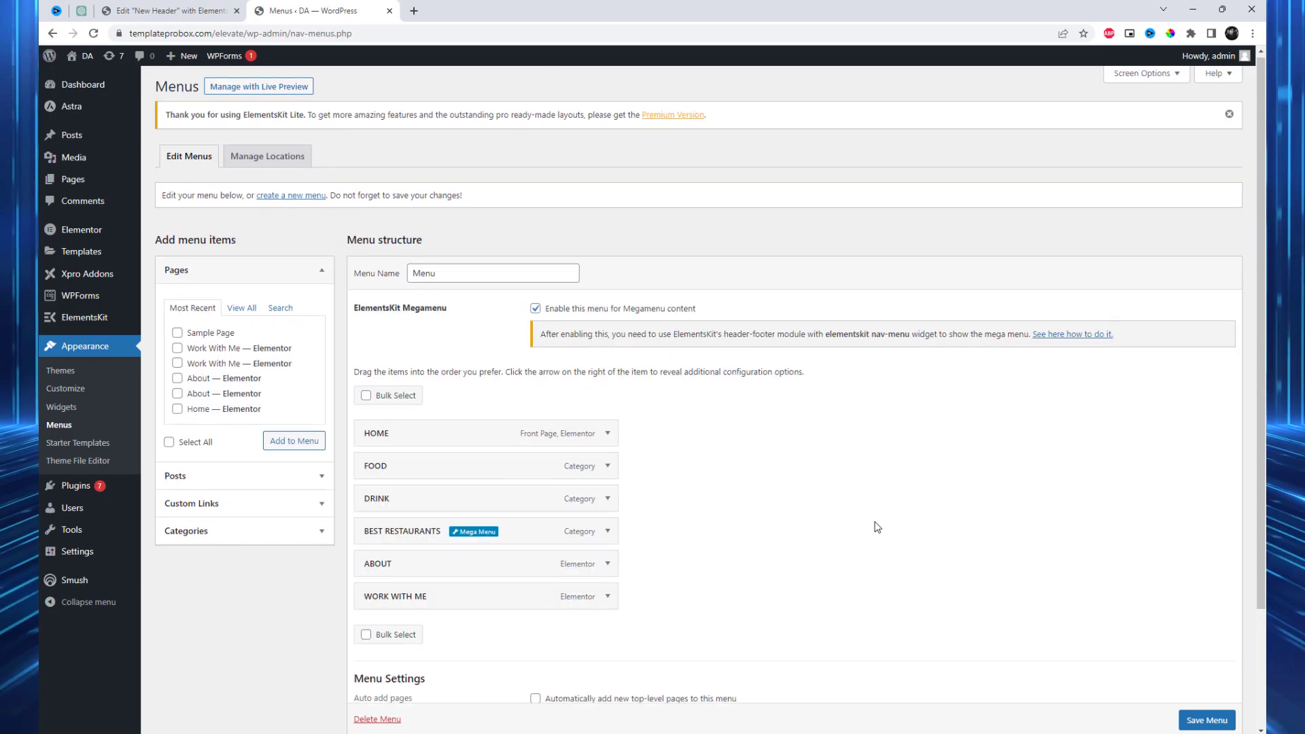
Step: Enable the mega menu for the WORK WITH ME menu item and save its mega menu settings
scroll(874, 524, down, 3)
click(609, 450)
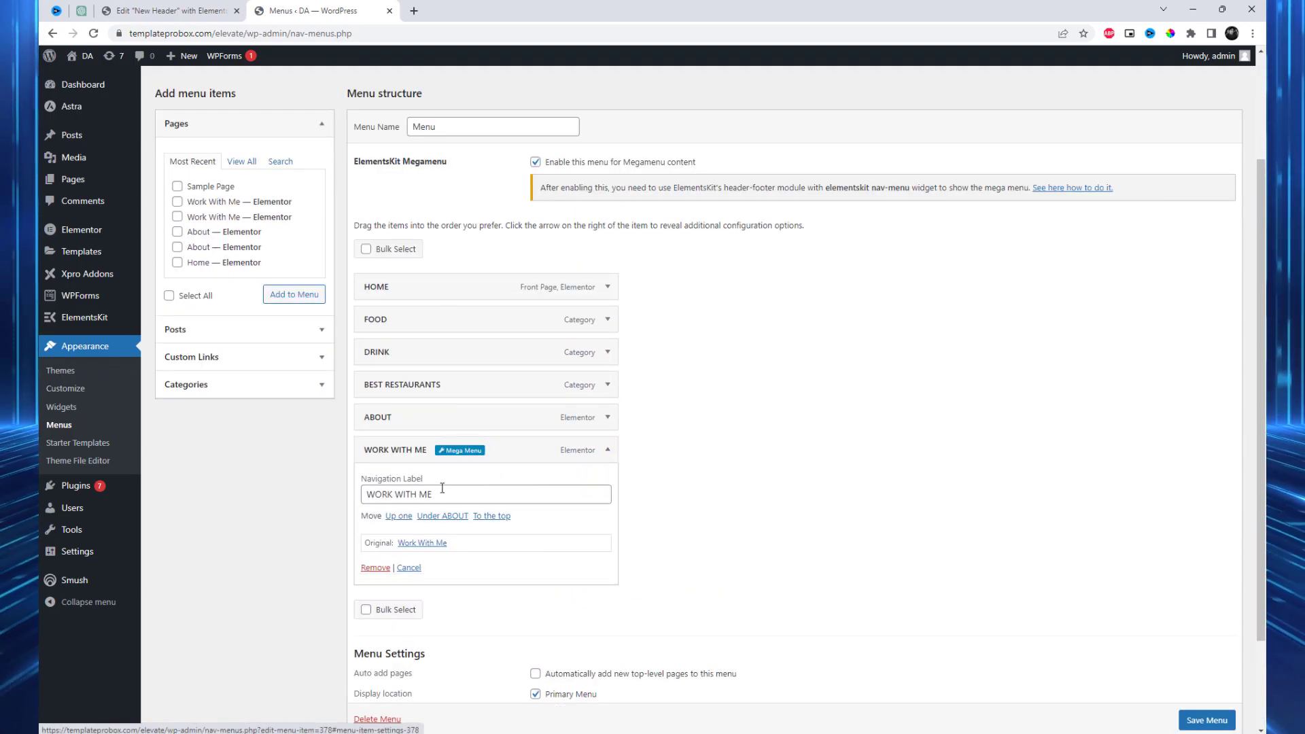
click(463, 452)
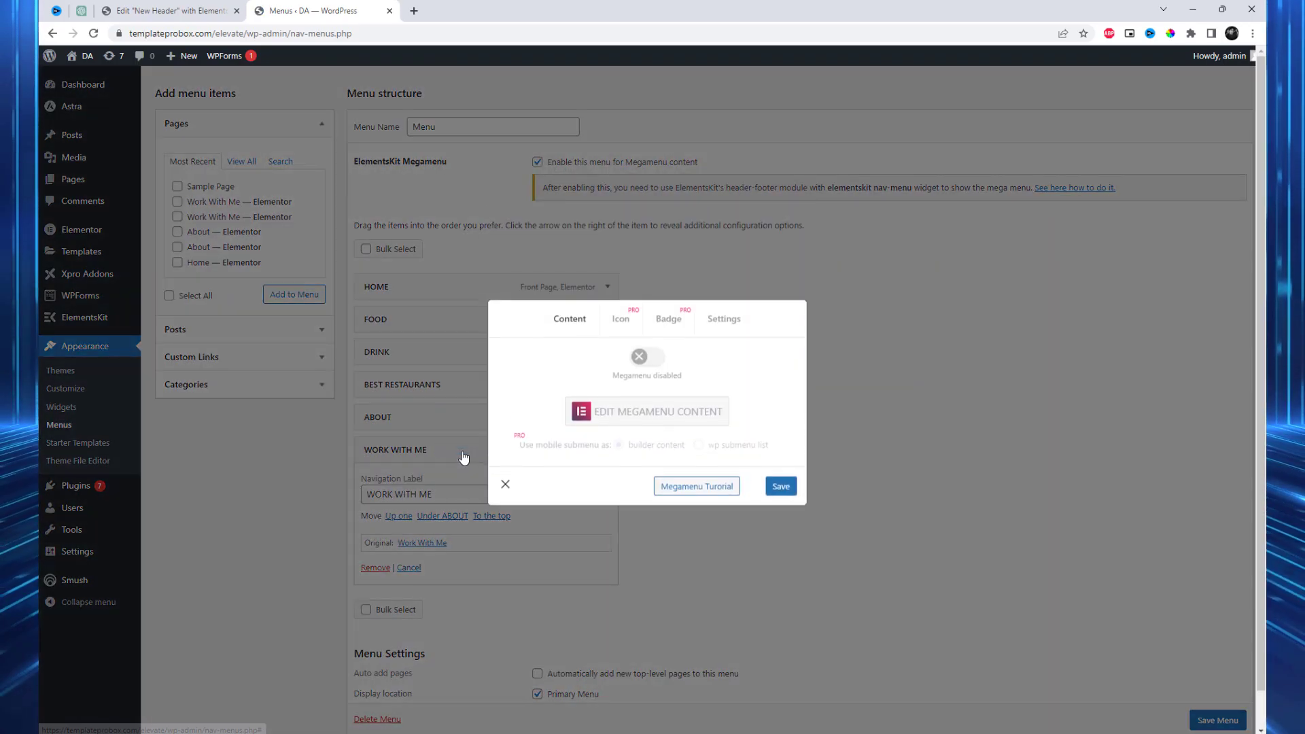
click(648, 371)
click(649, 370)
click(651, 367)
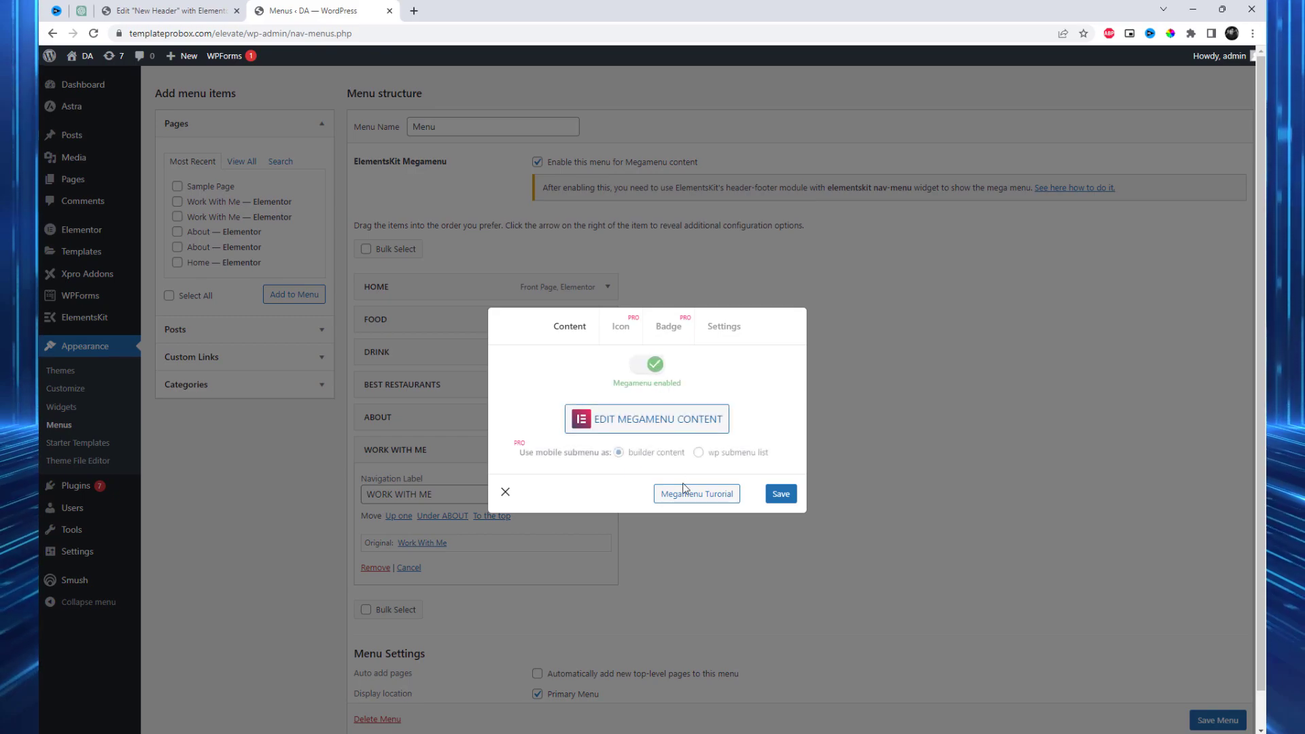
click(782, 499)
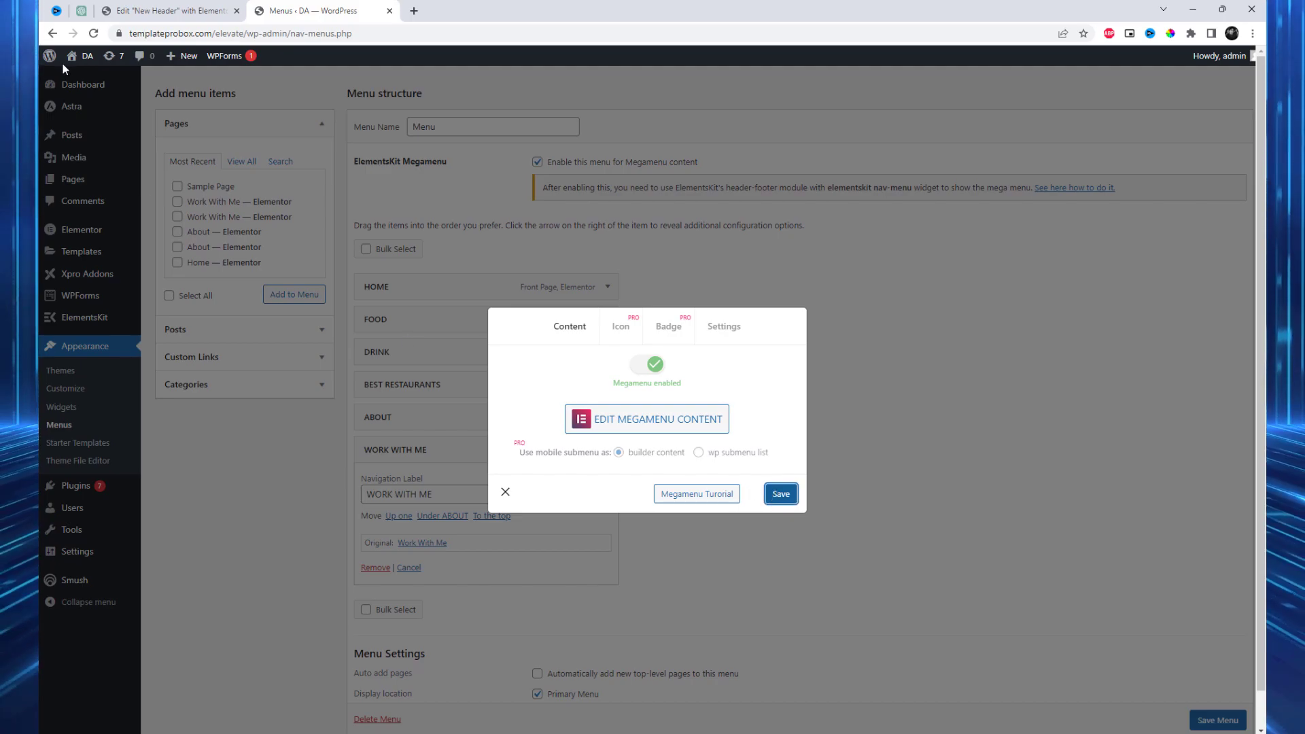
Step: Open the site's homepage in a new browser tab and go to its Work With Me page
drag(247, 33, 129, 33)
key(ctrl+c)
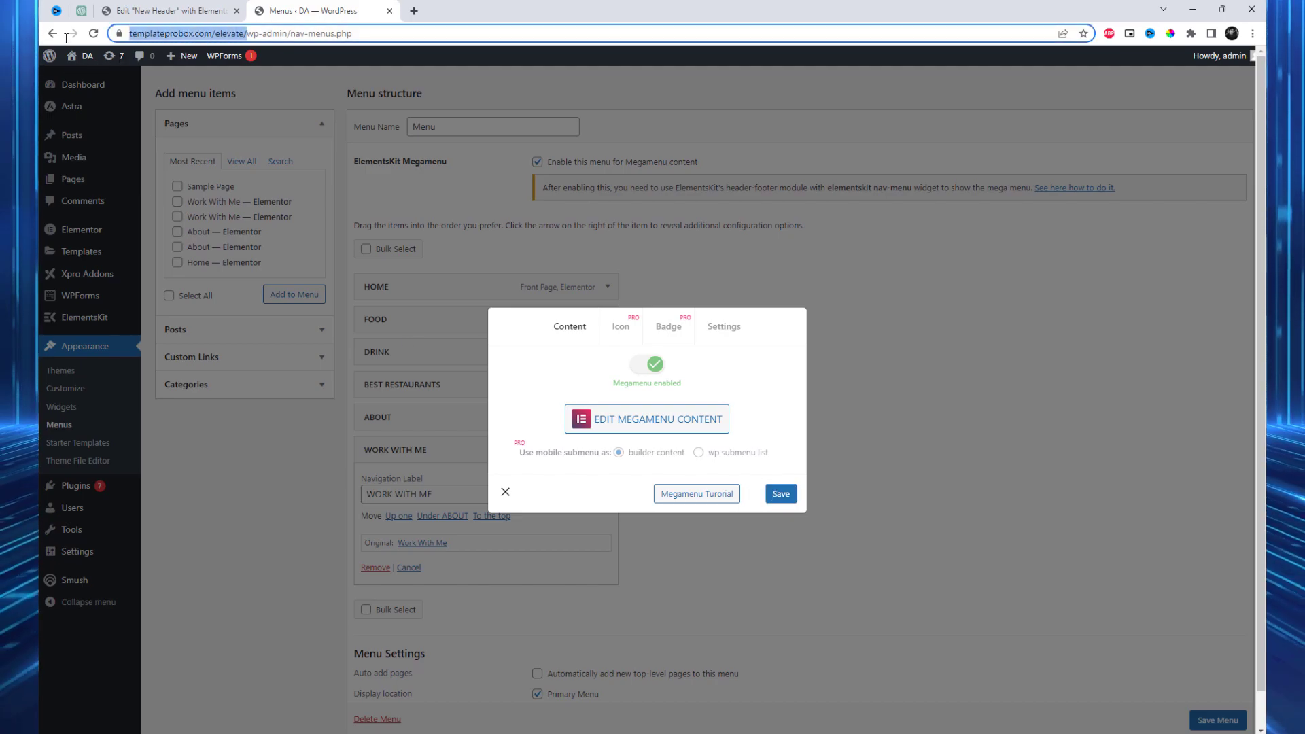
click(414, 13)
key(ctrl+v)
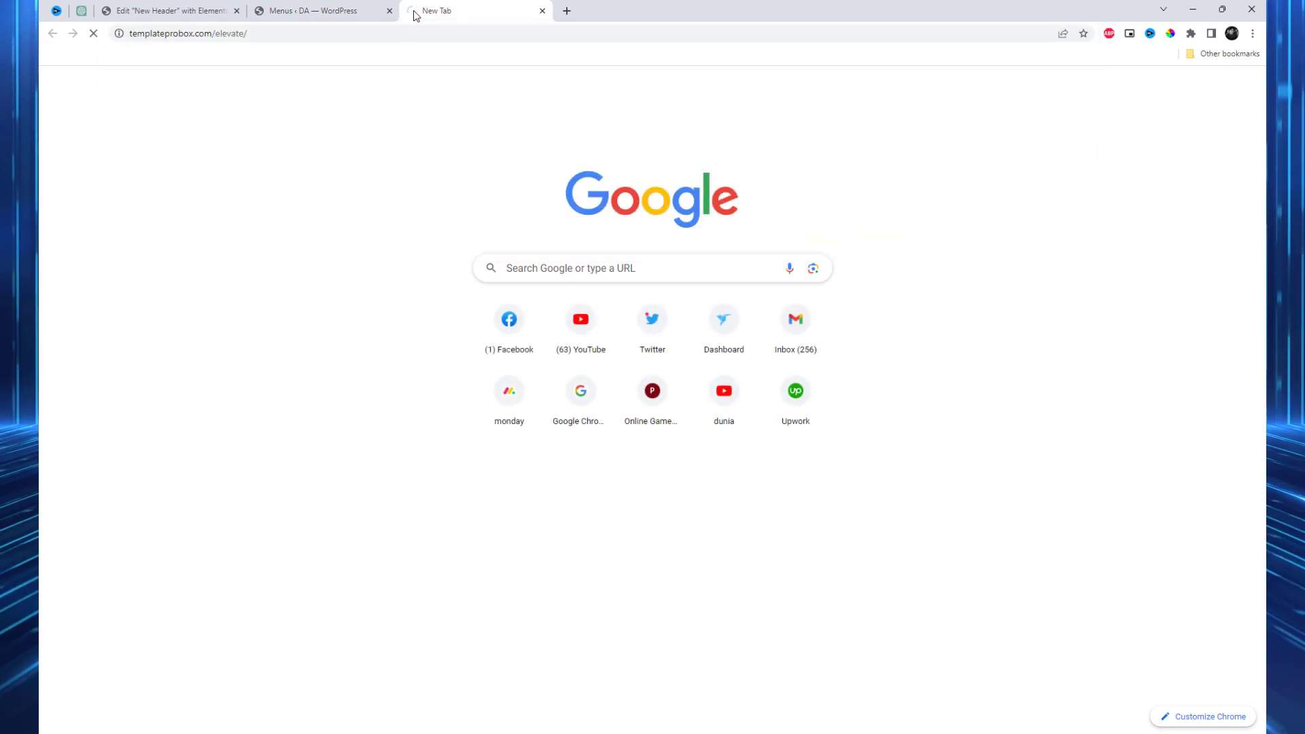
key(Return)
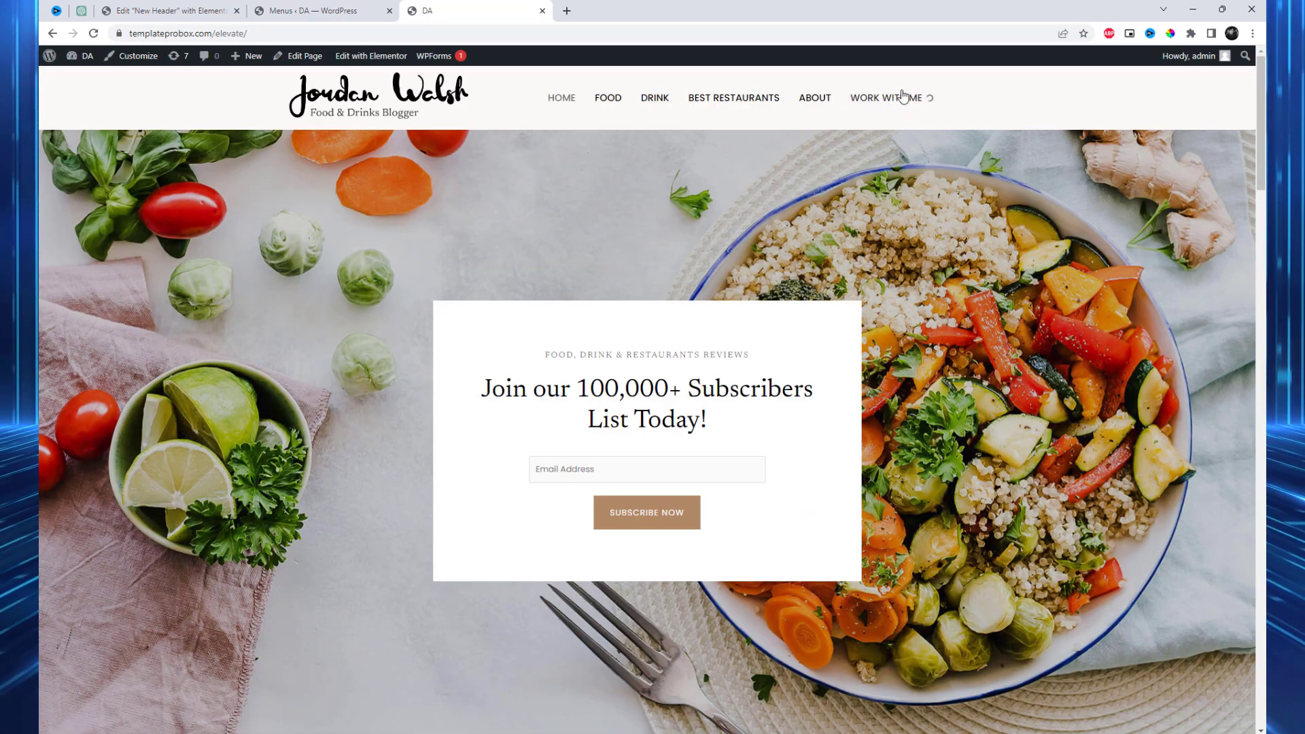
click(901, 100)
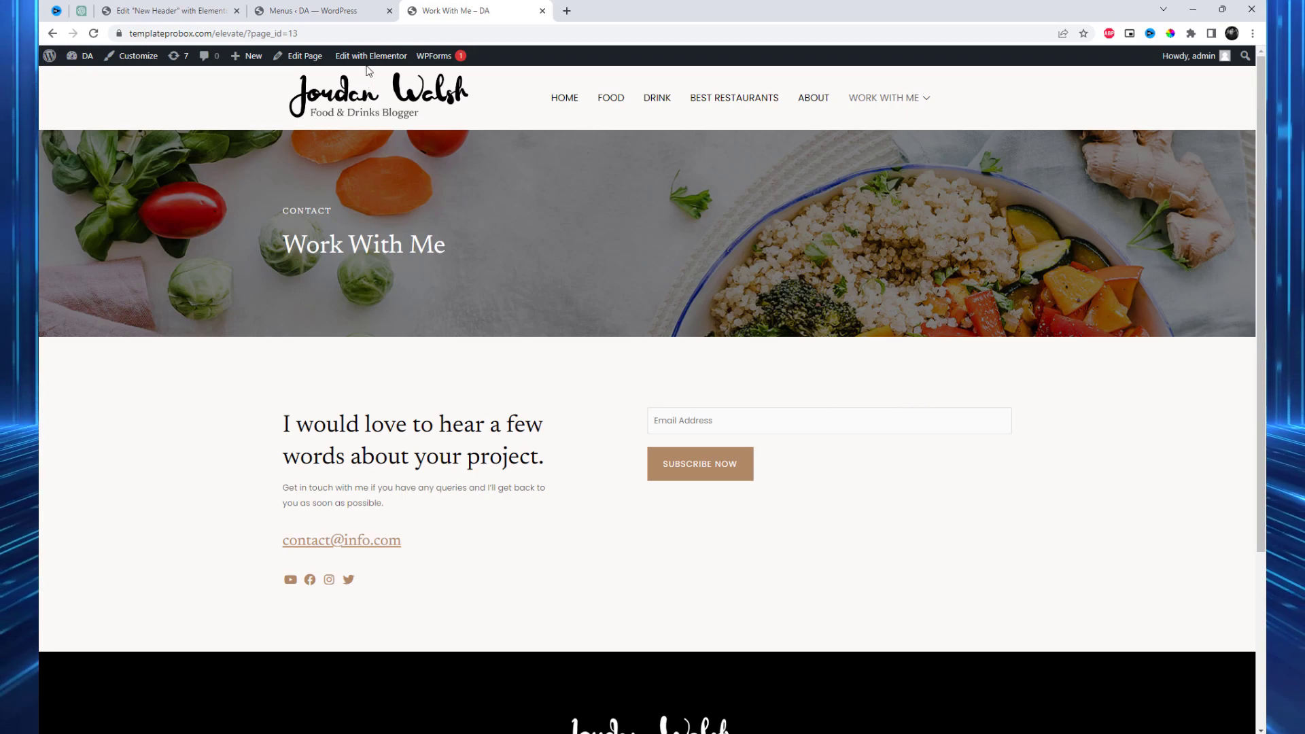
Step: Open the Work With Me page in Elementor in a new tab and save its contact section to the library as "Contact Info"
middle_click(428, 66)
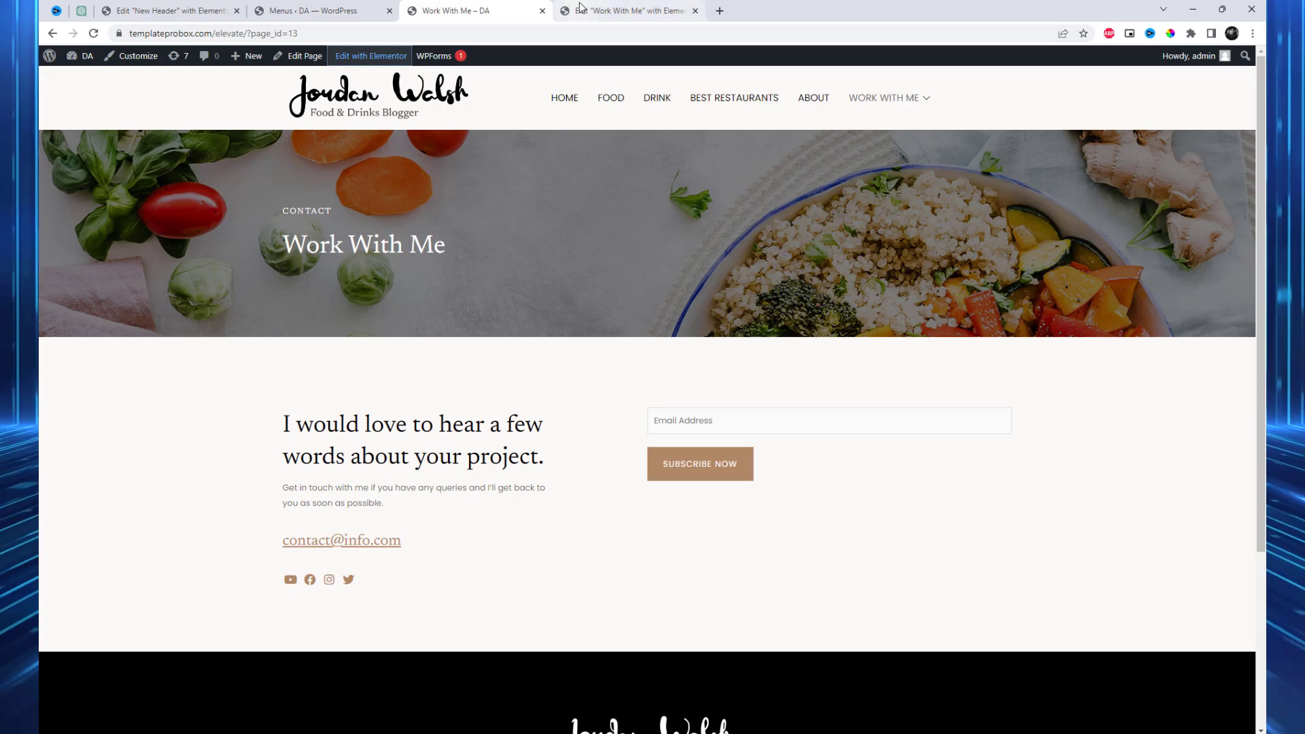
click(600, 8)
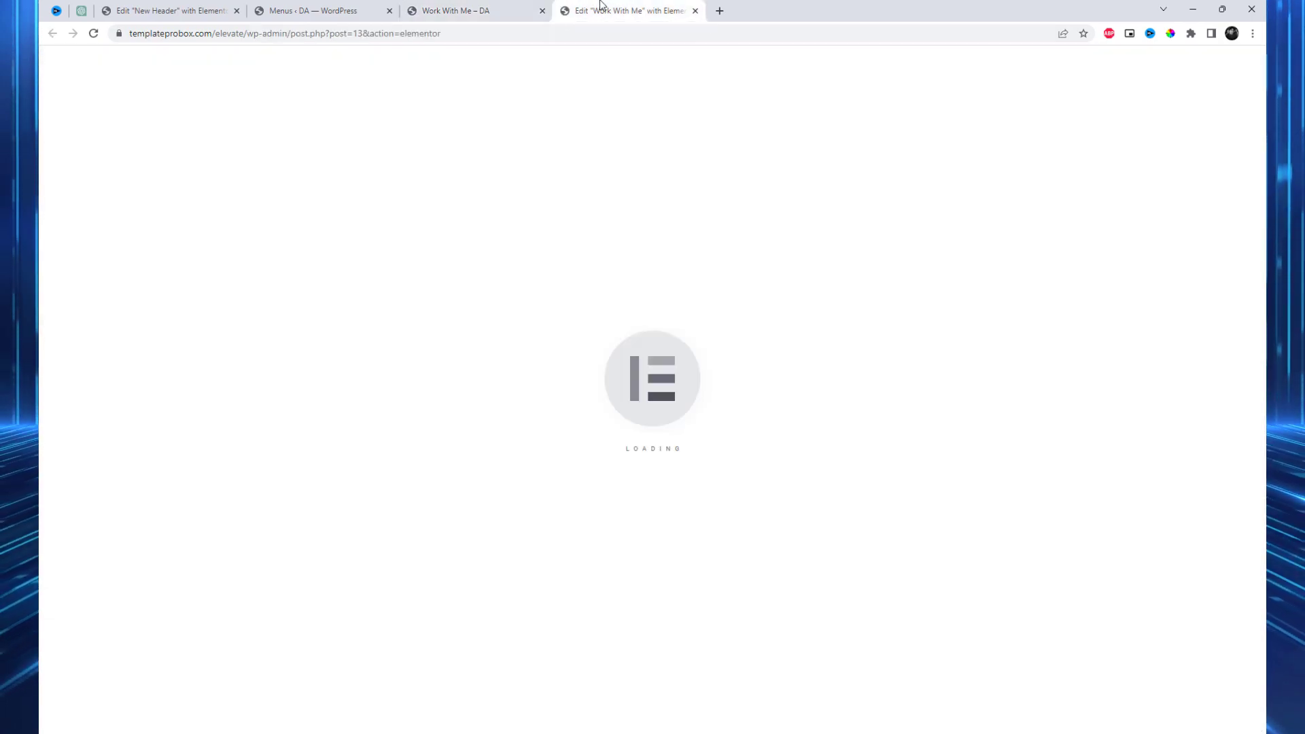
right_click(745, 314)
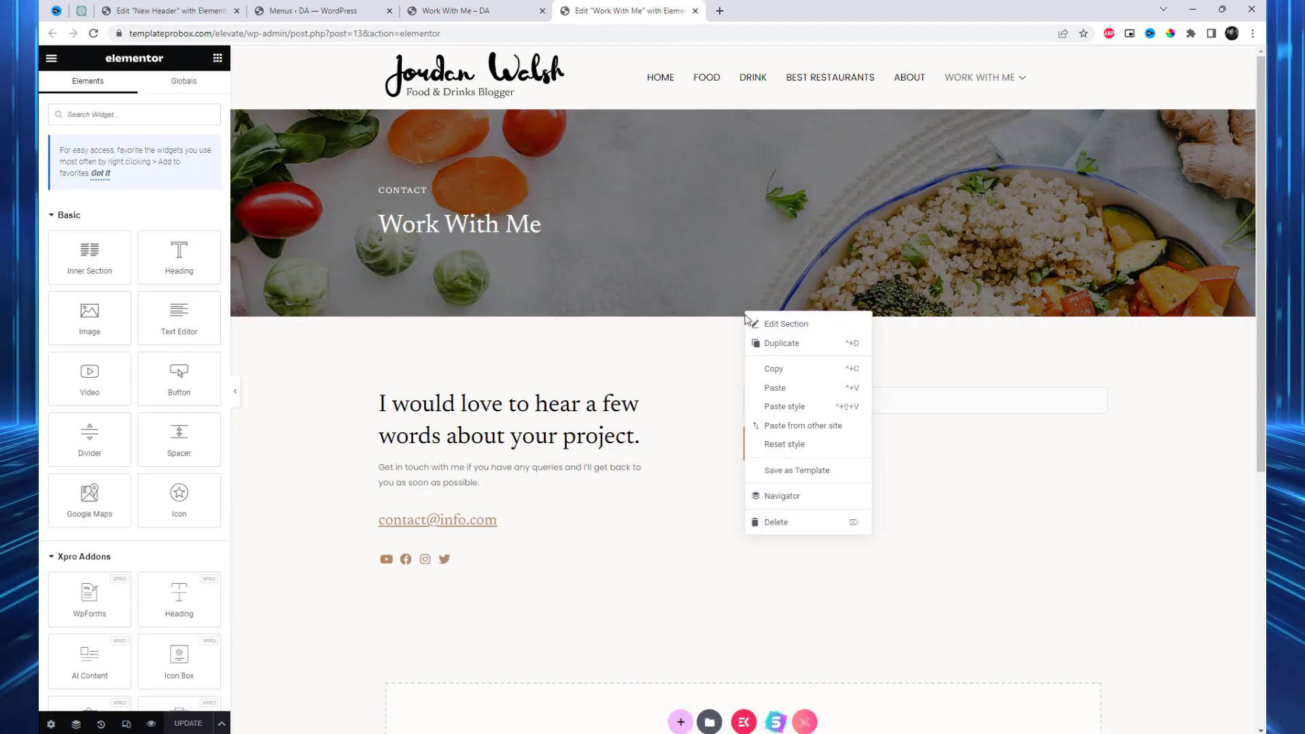
click(764, 471)
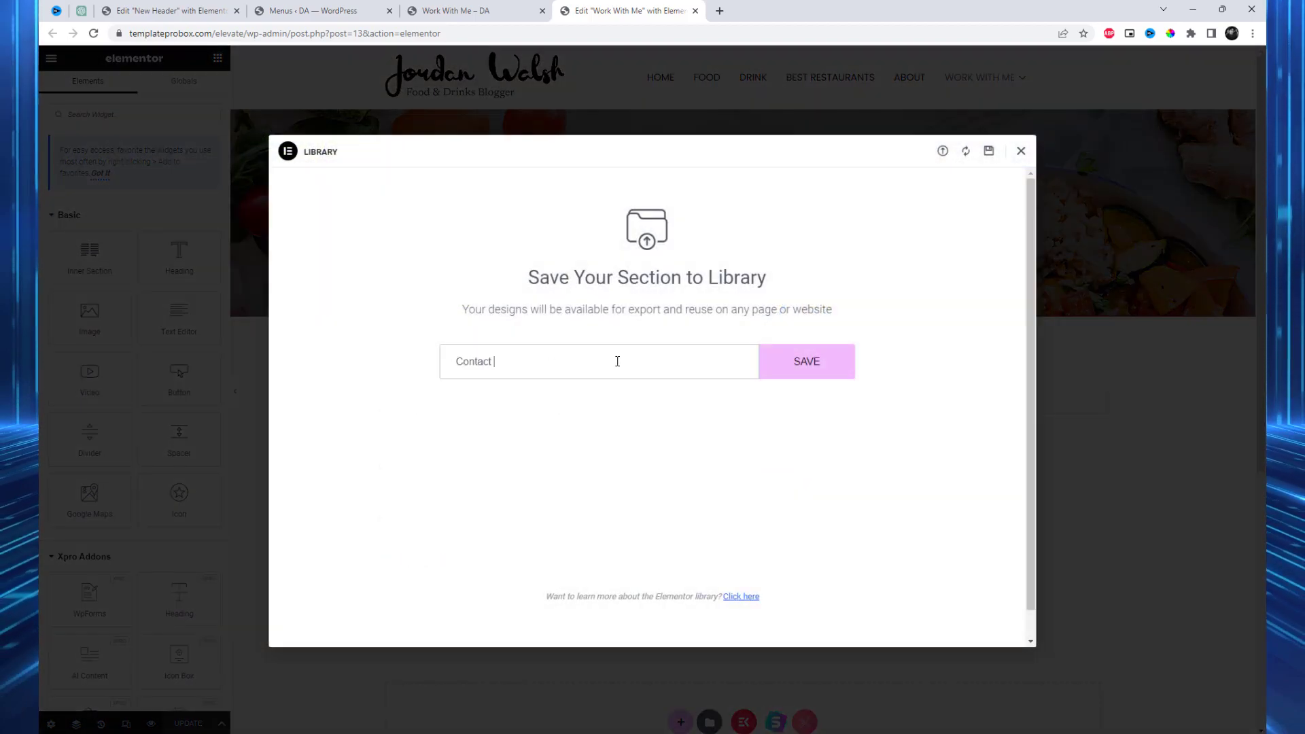
click(807, 368)
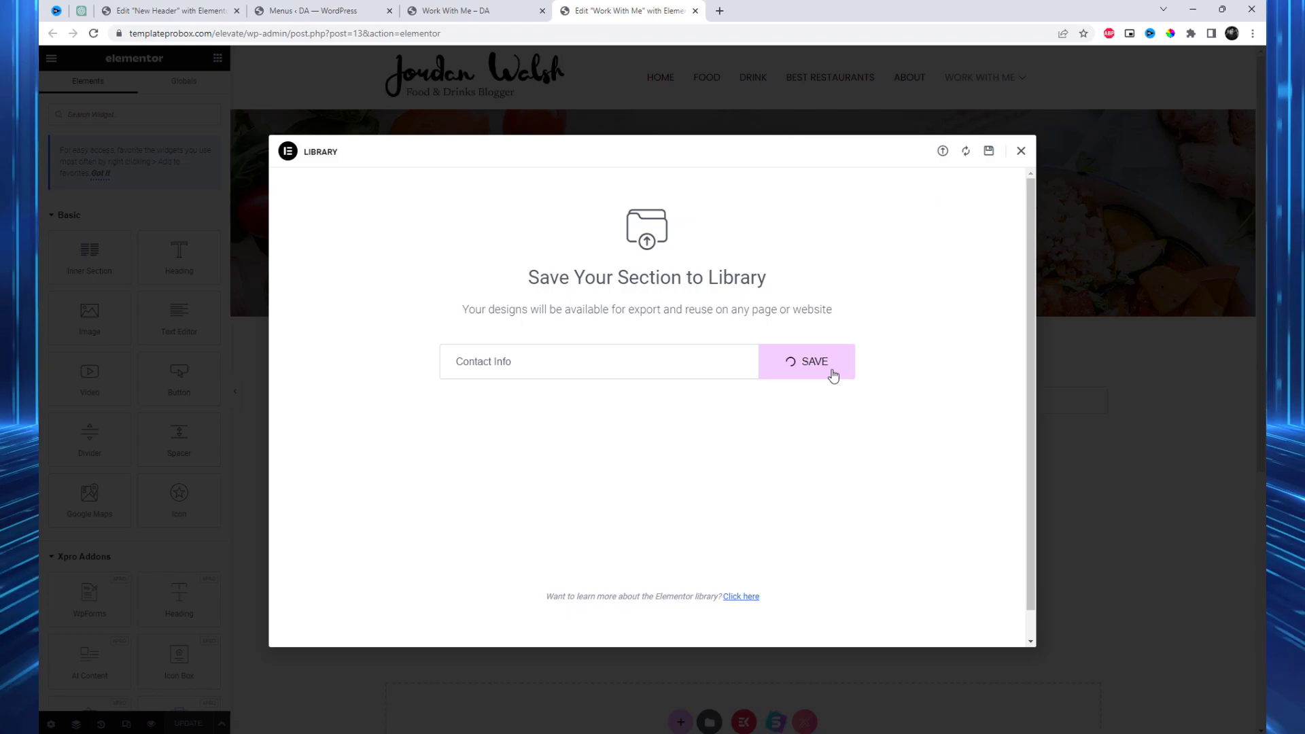
click(1021, 153)
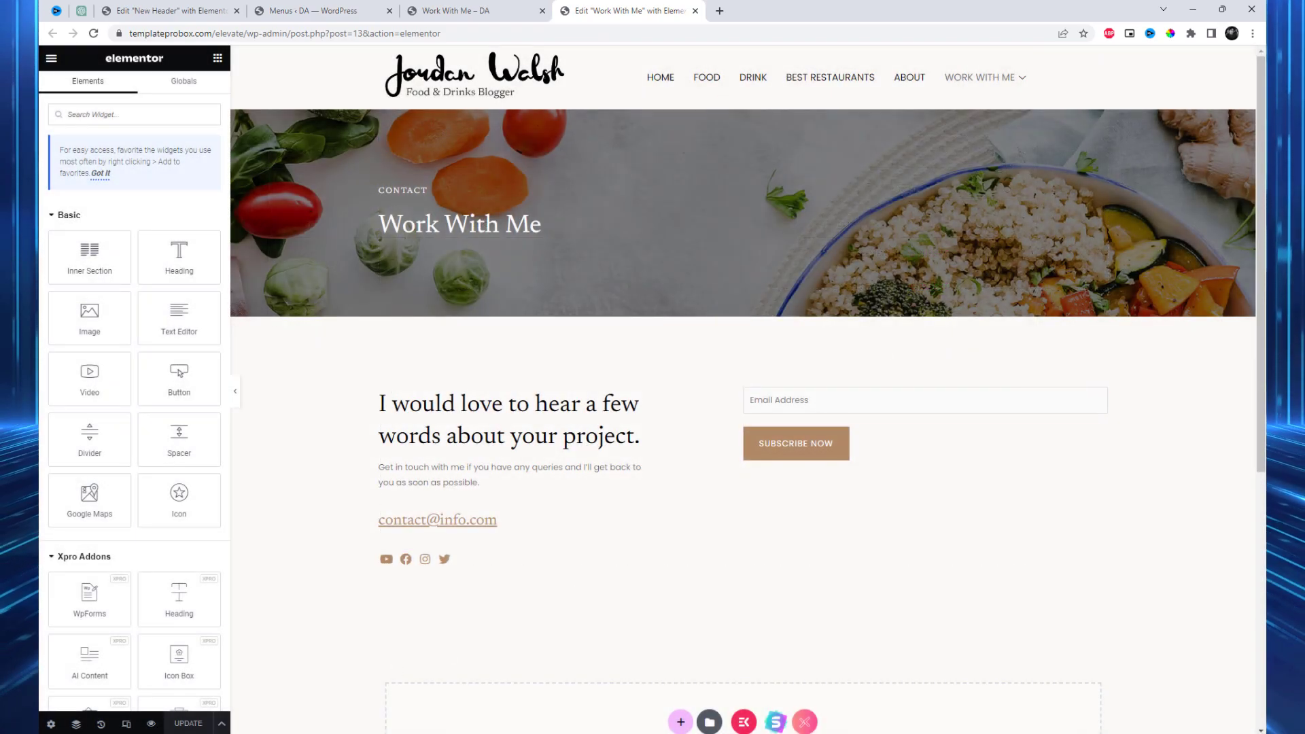
Step: Return to the menu settings, save the open mega menu settings, and open the WORK WITH ME item's mega menu content for editing
click(360, 5)
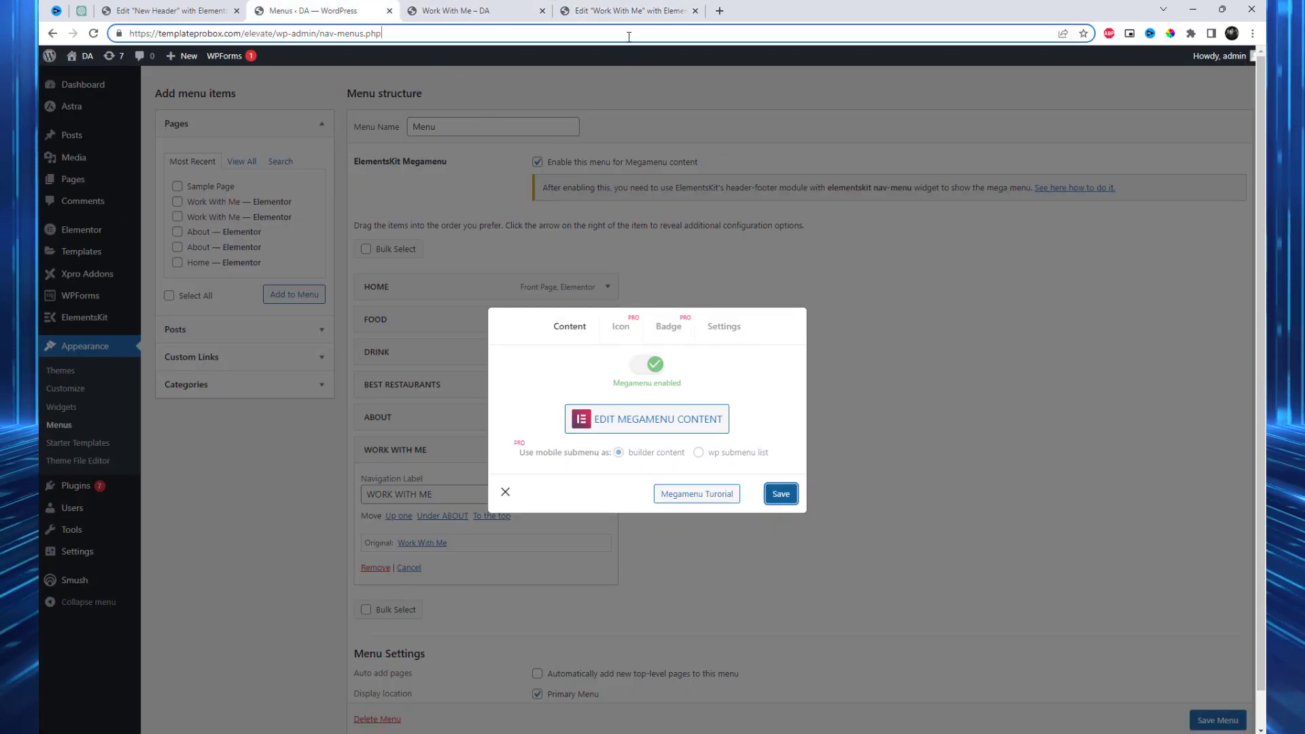
click(781, 494)
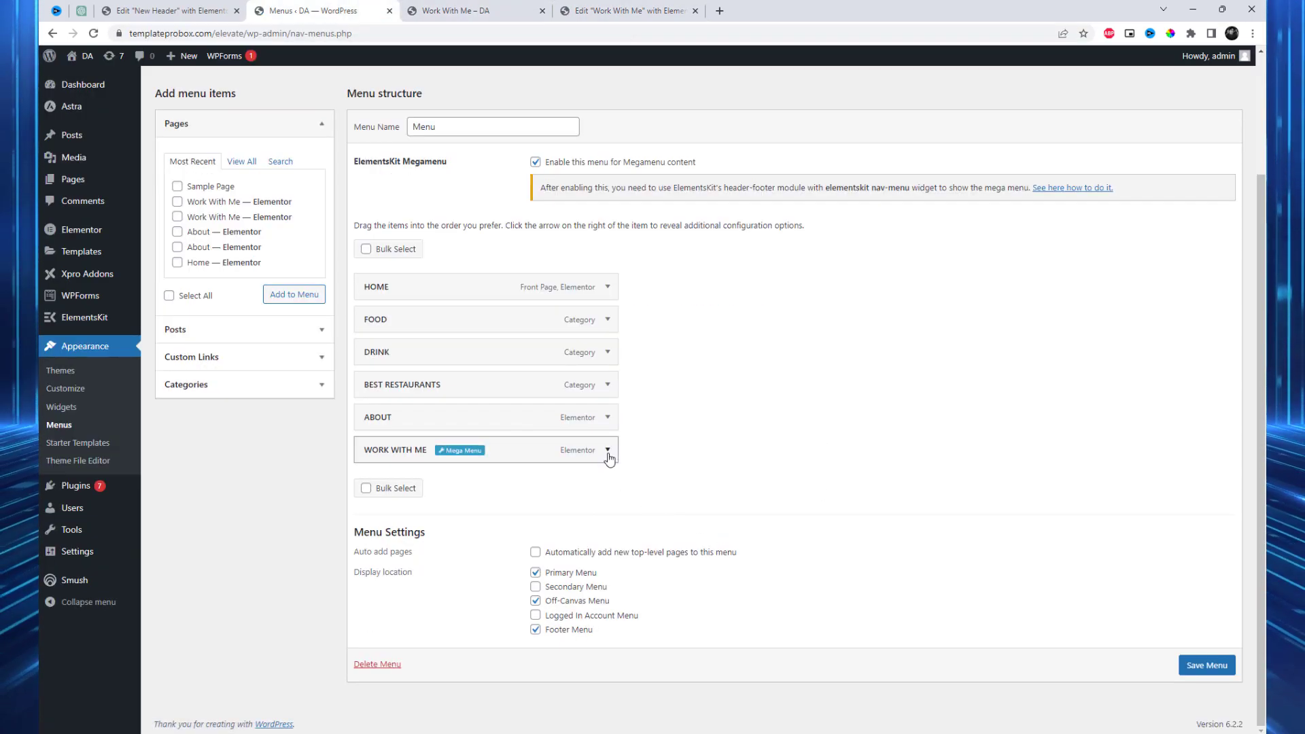
click(608, 450)
click(468, 452)
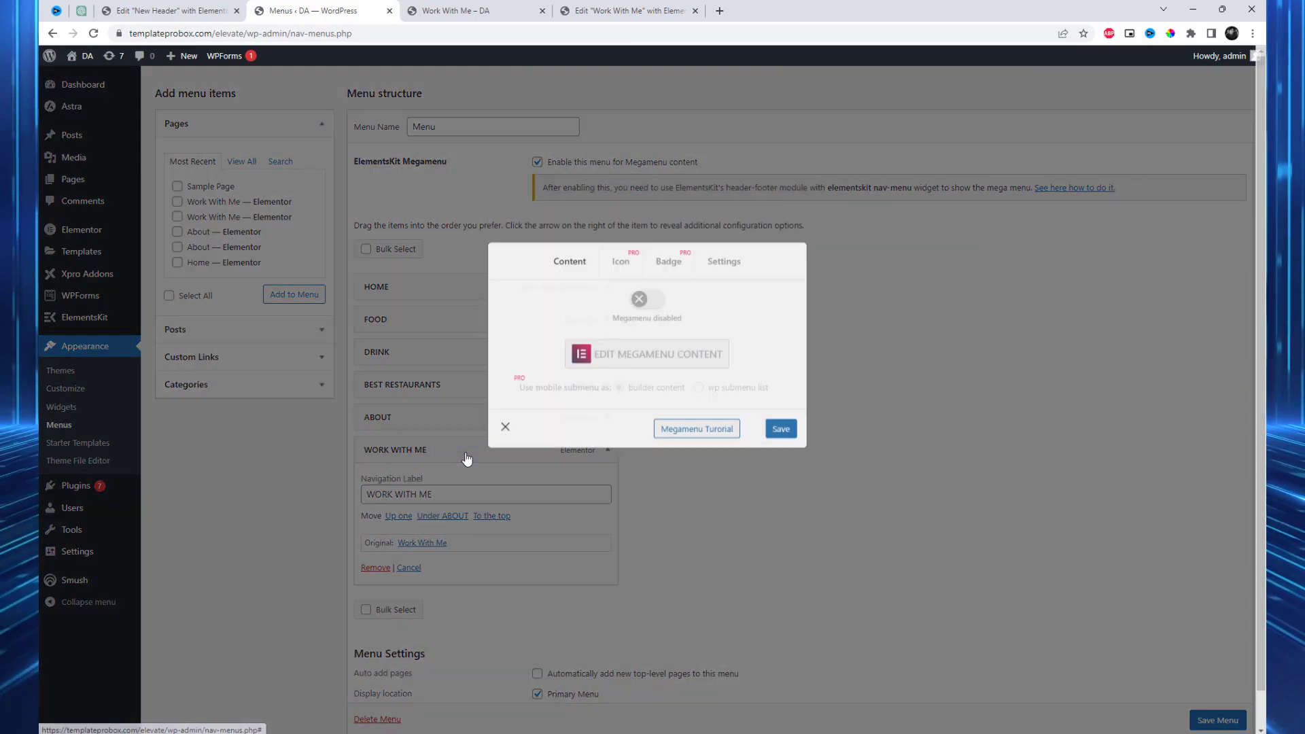
click(615, 419)
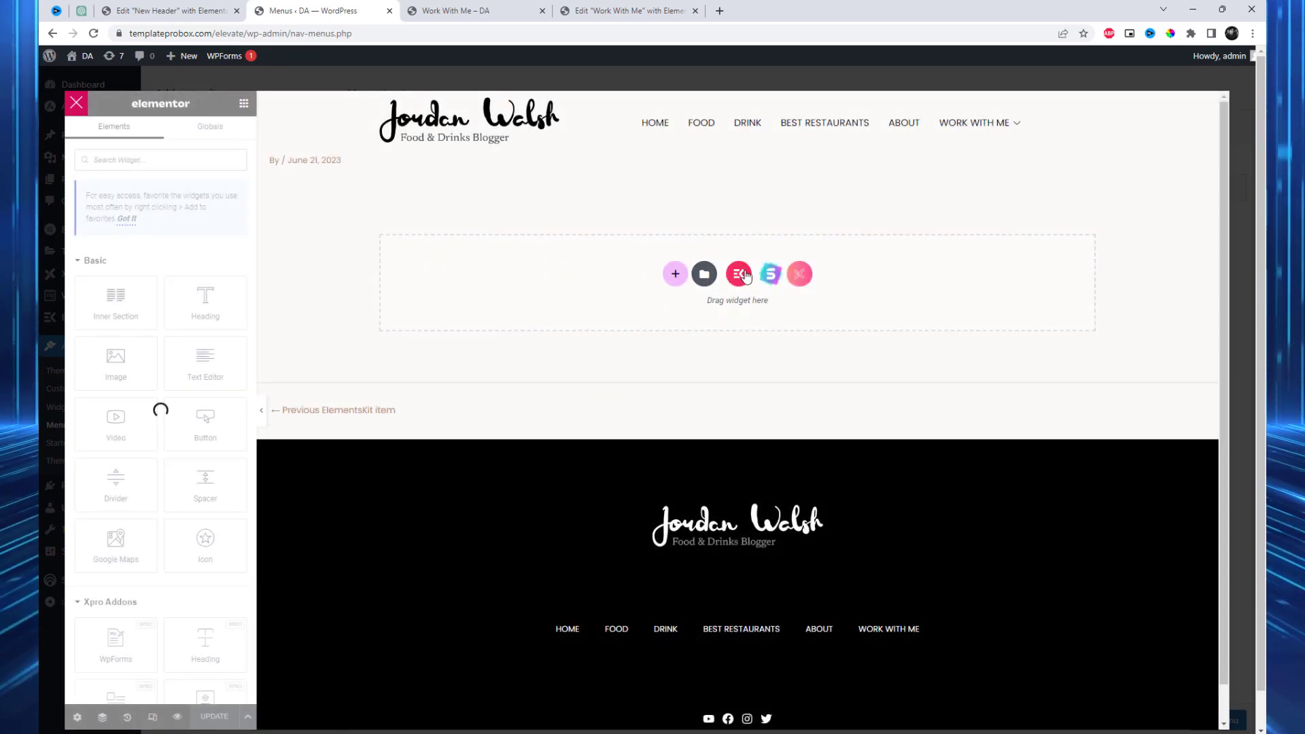
Step: Insert the saved "Contact Info" section template into the mega menu content, applying its settings too
click(704, 274)
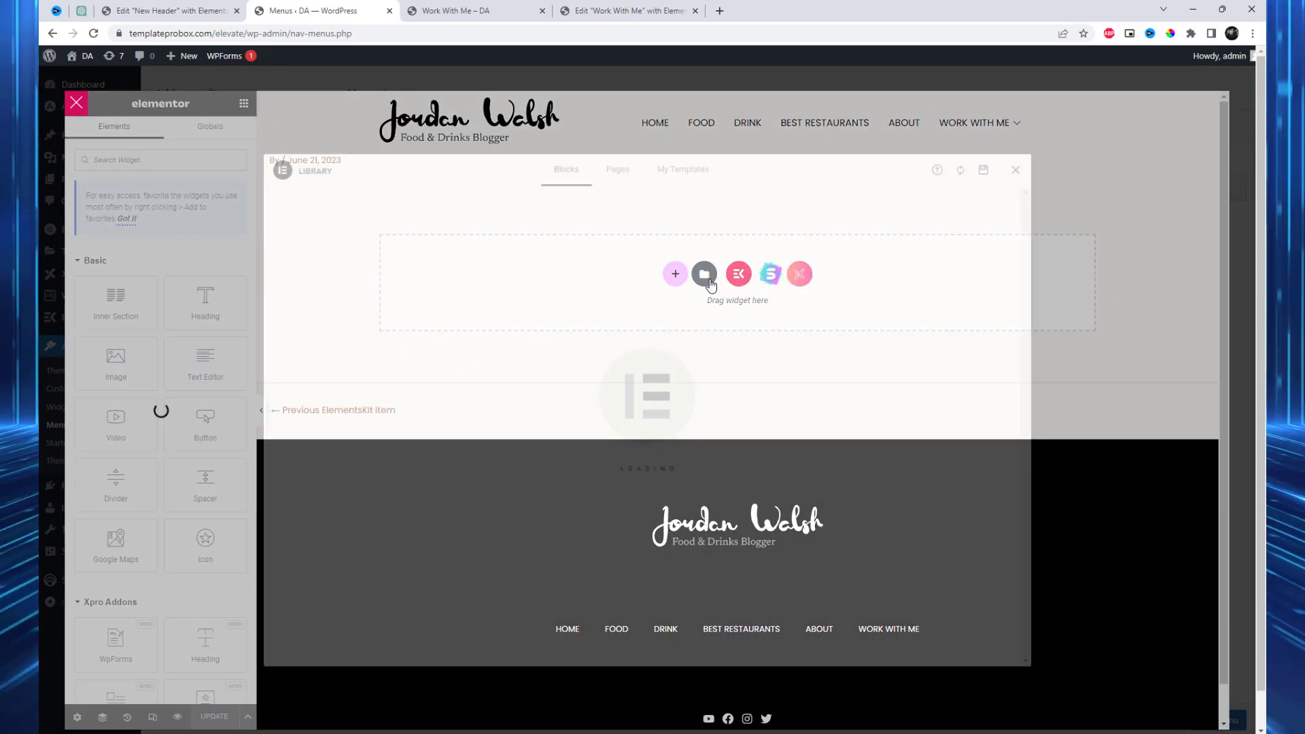
click(690, 178)
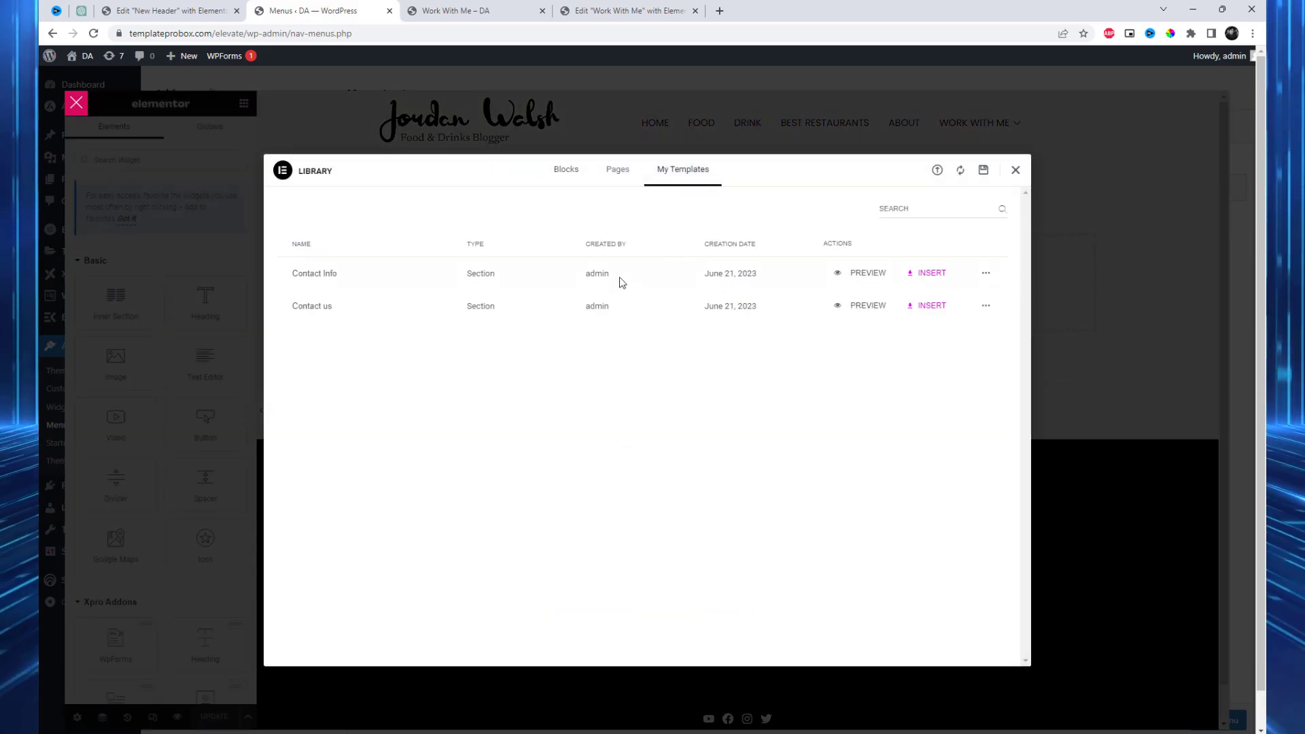
click(932, 274)
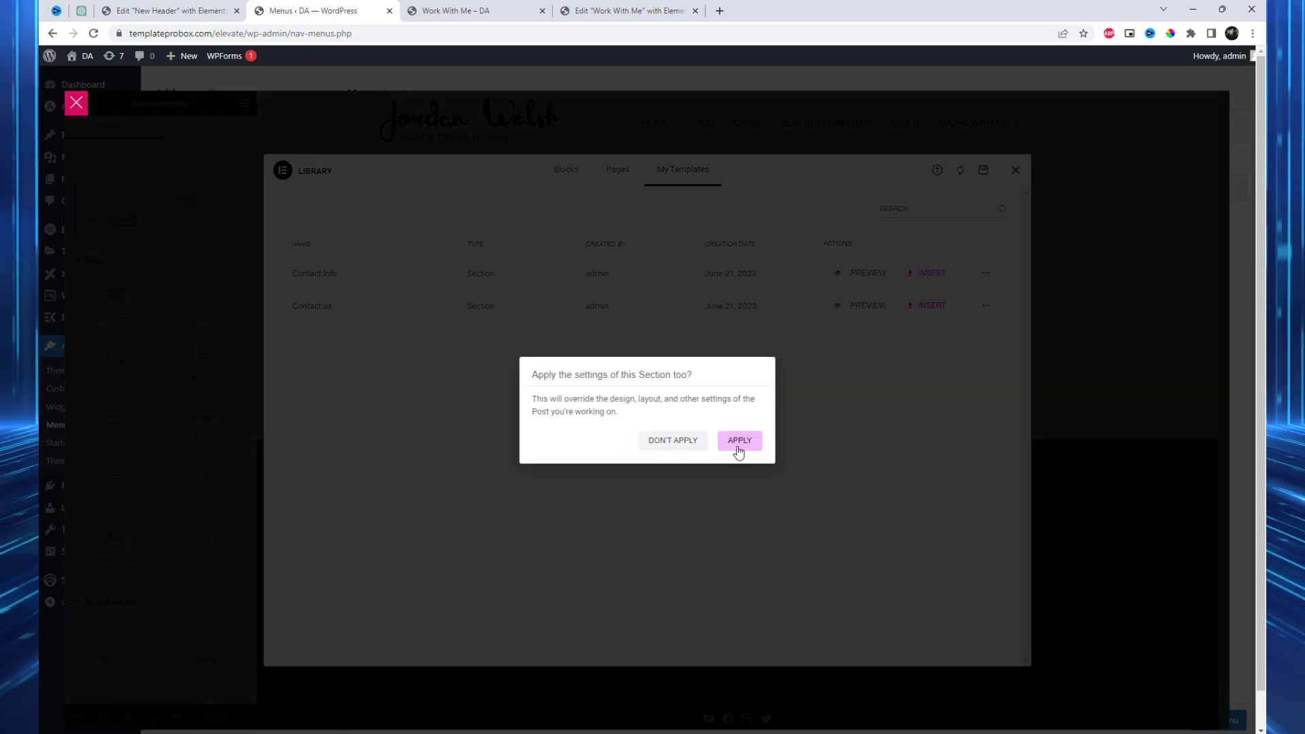
click(743, 442)
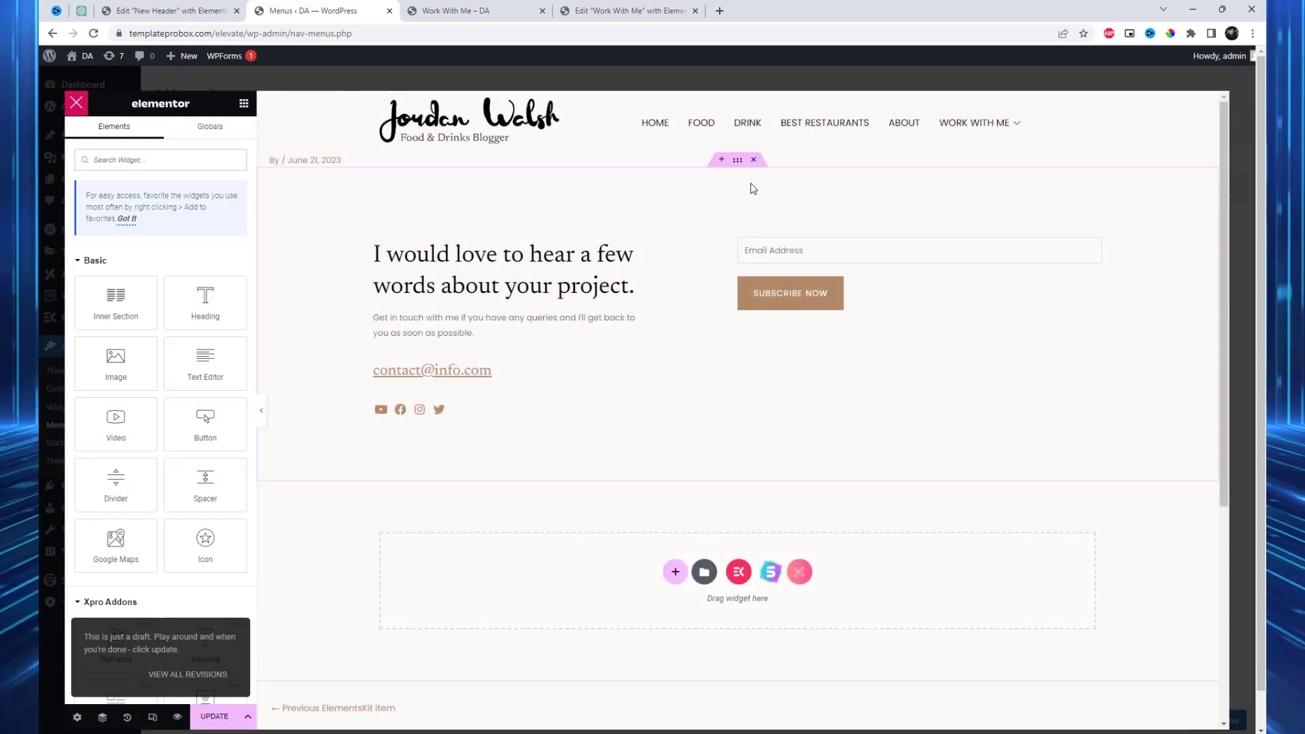
Step: Give the inserted contact section a Classic background in the global Theme Color 6 and update the mega menu content
click(737, 162)
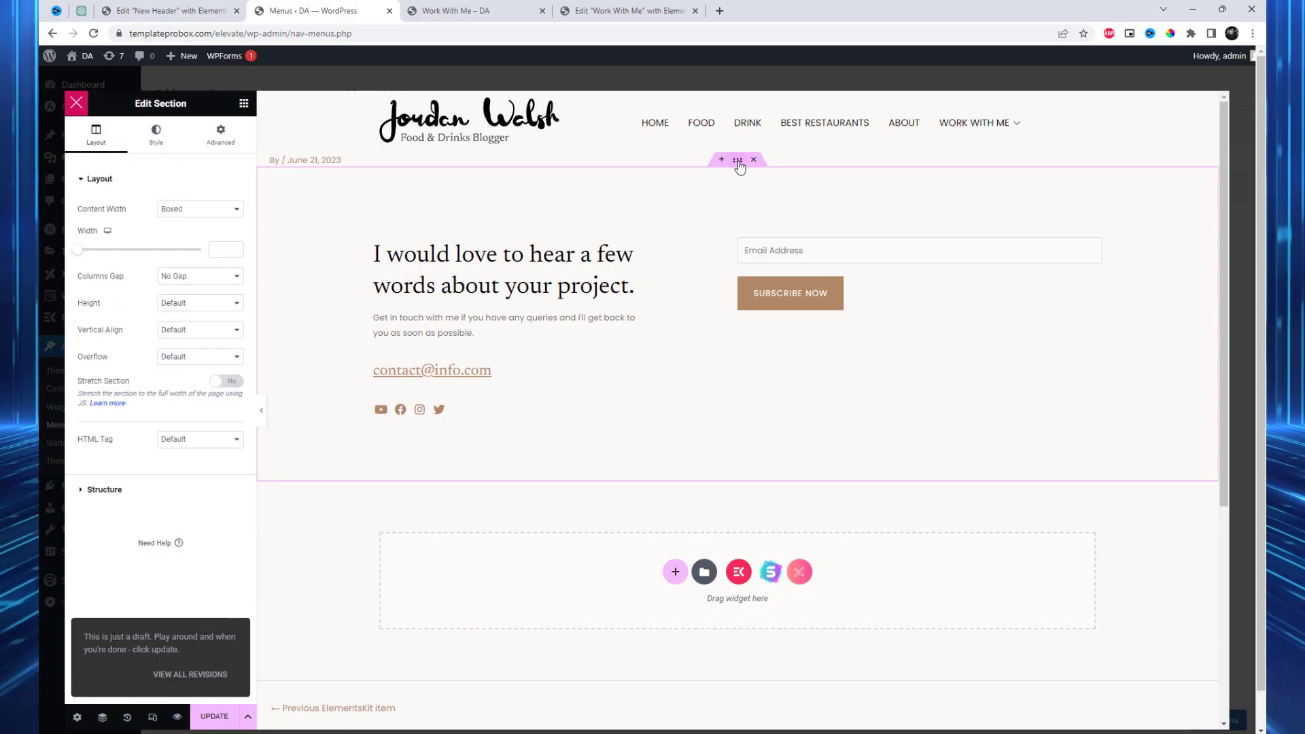
click(213, 140)
click(156, 136)
click(184, 237)
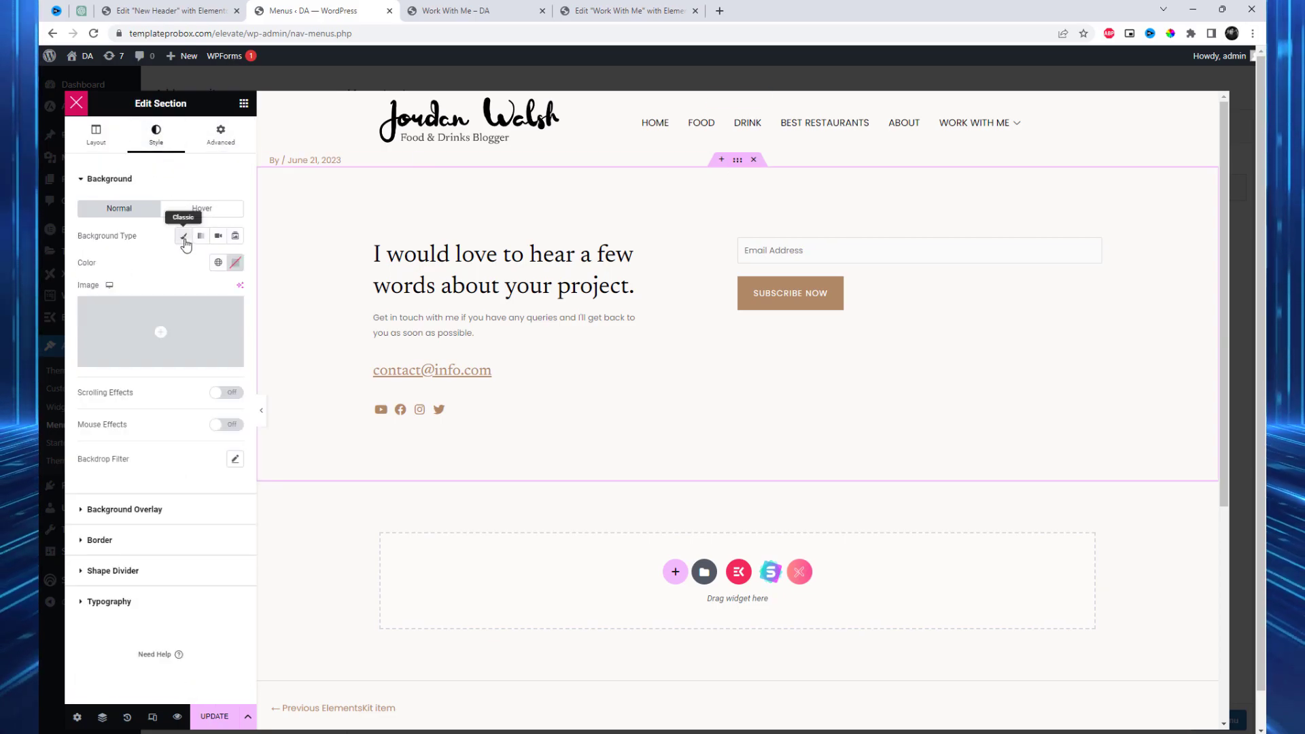
click(218, 263)
scroll(163, 395, down, 1)
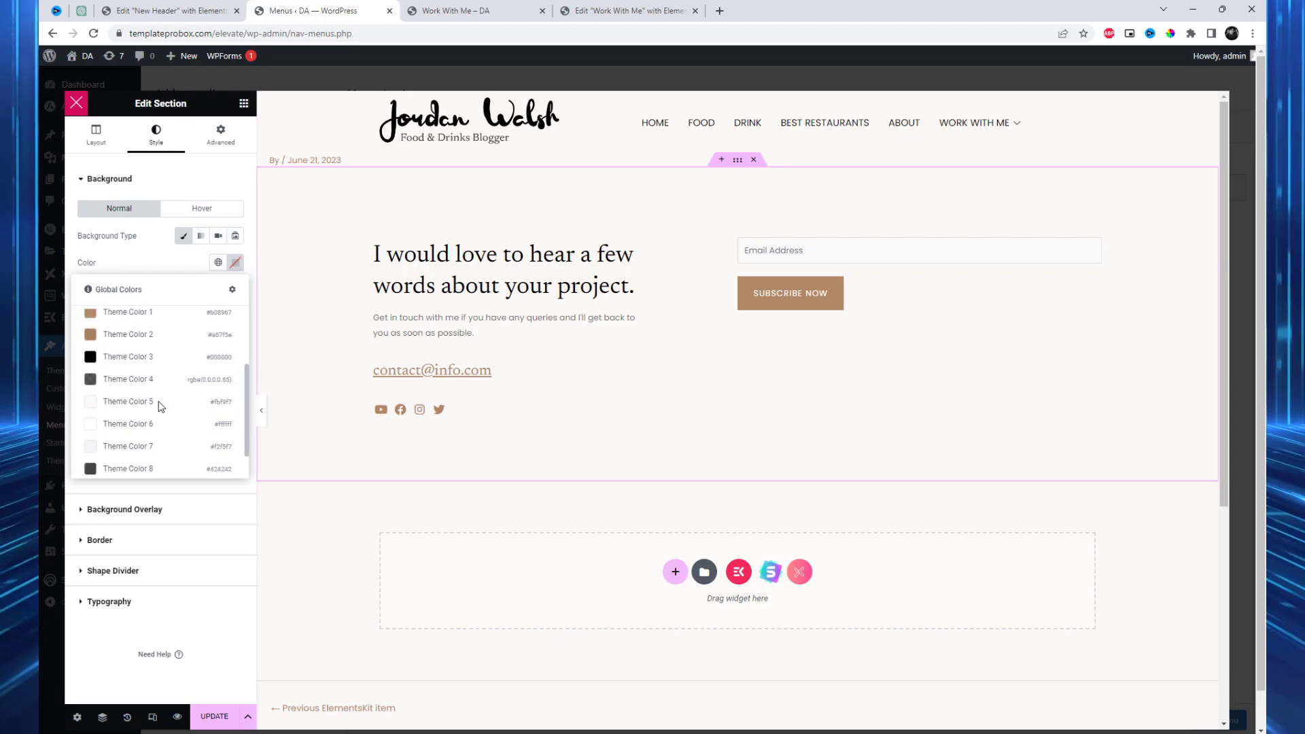
click(158, 425)
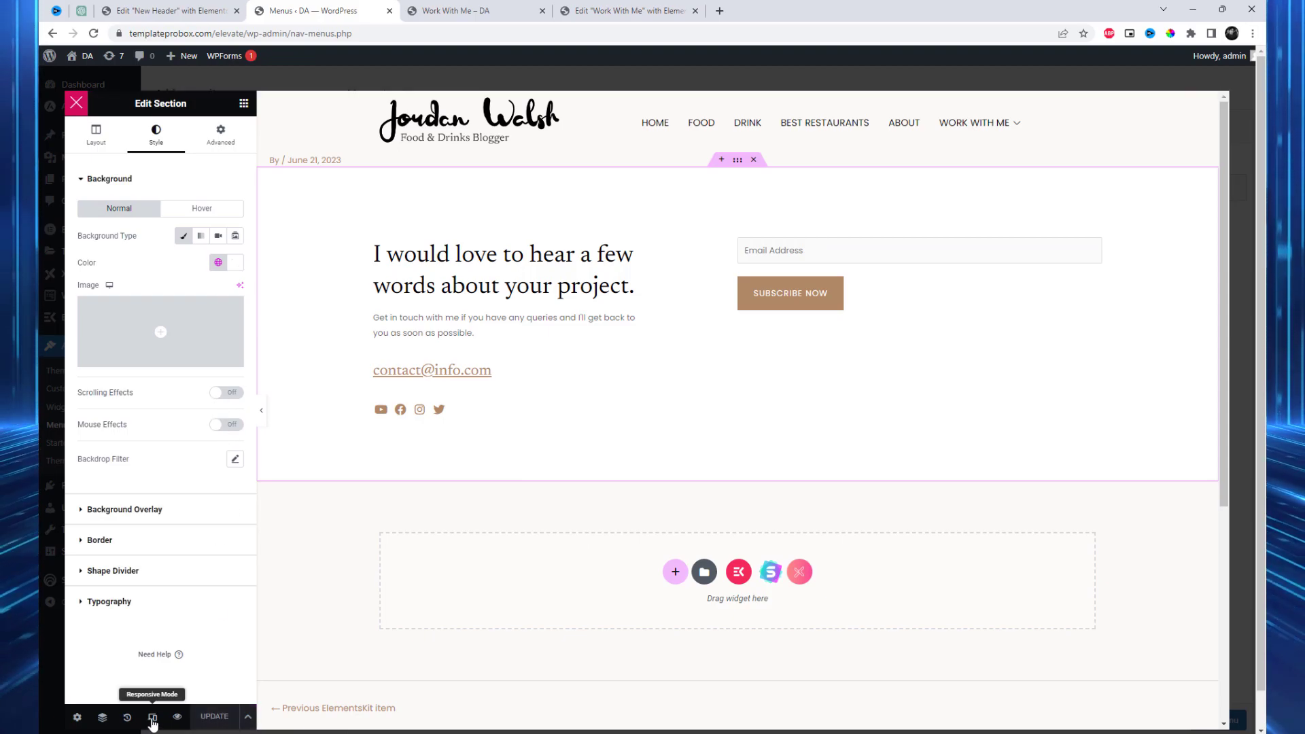
Step: Preview the mega menu content in responsive mode at the Mobile Portrait size
click(152, 718)
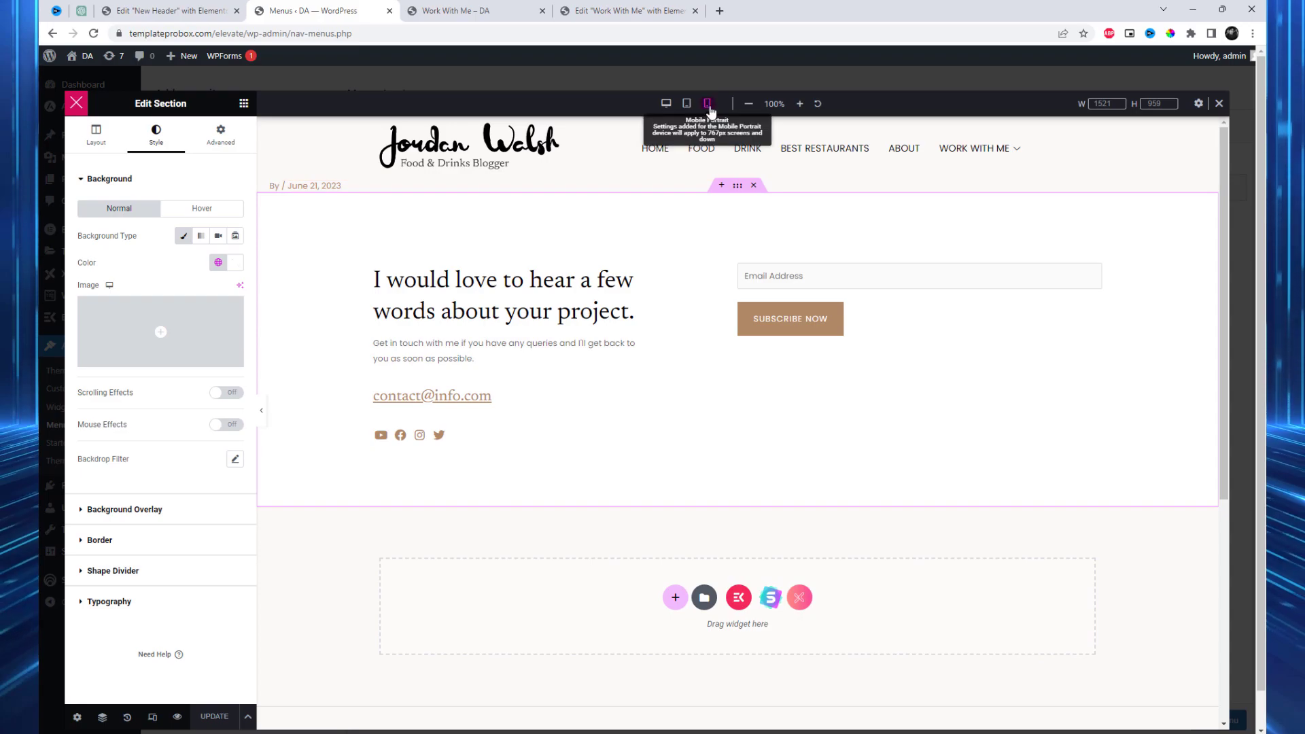
click(707, 103)
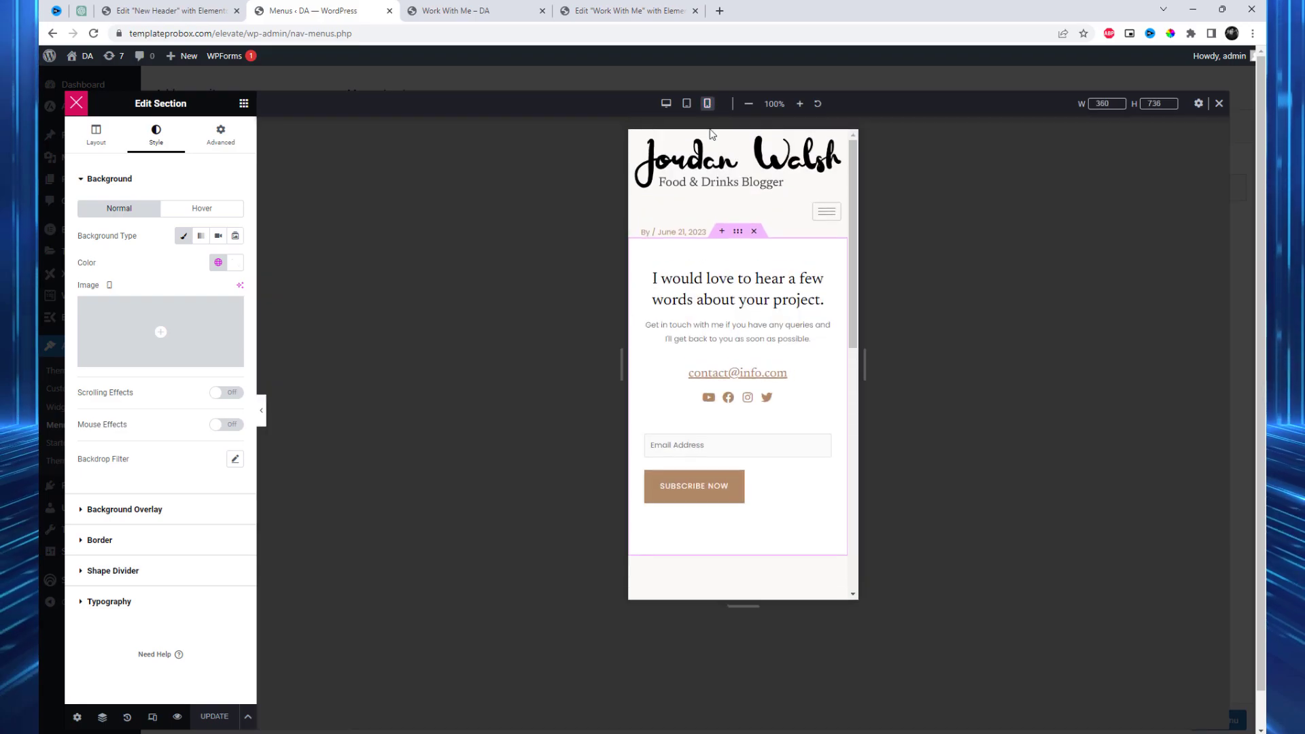
Step: Set the contact section's Tablet Portrait padding to 10 px on all sides and update the mega menu content
click(227, 144)
key(ctrl+shift+m)
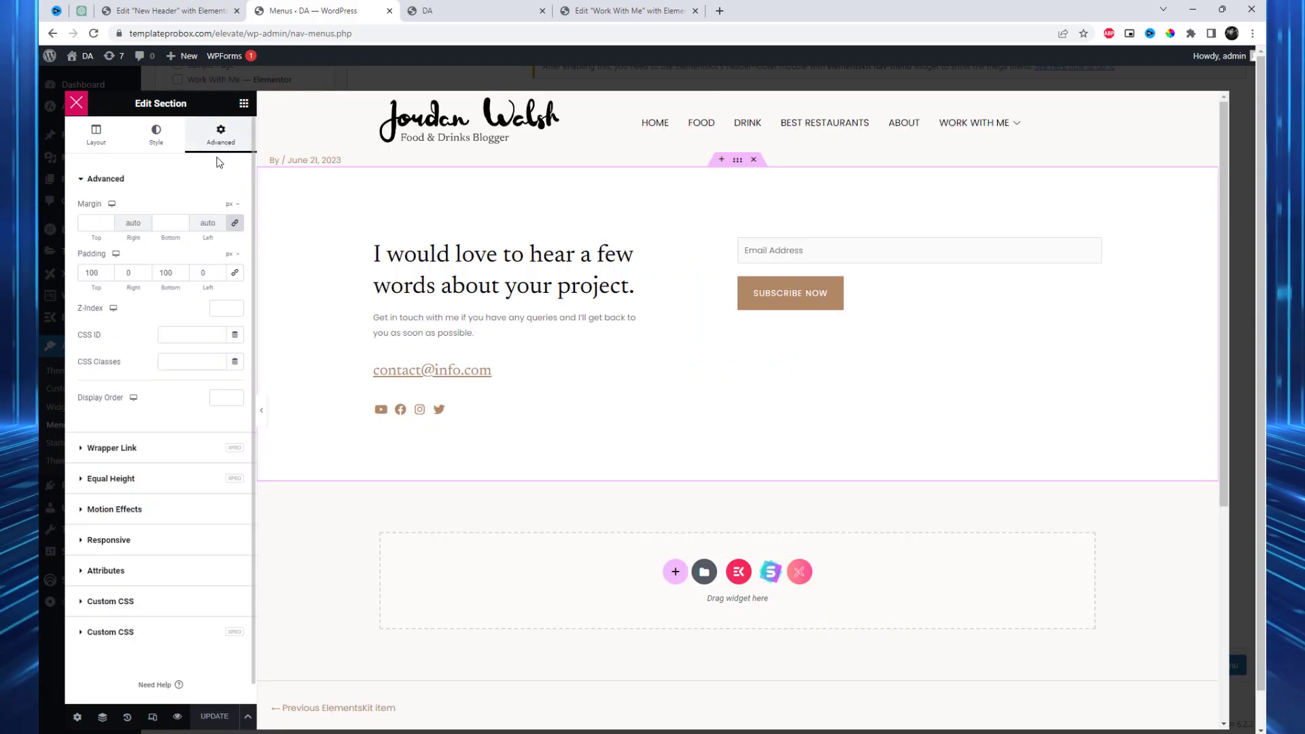
click(156, 720)
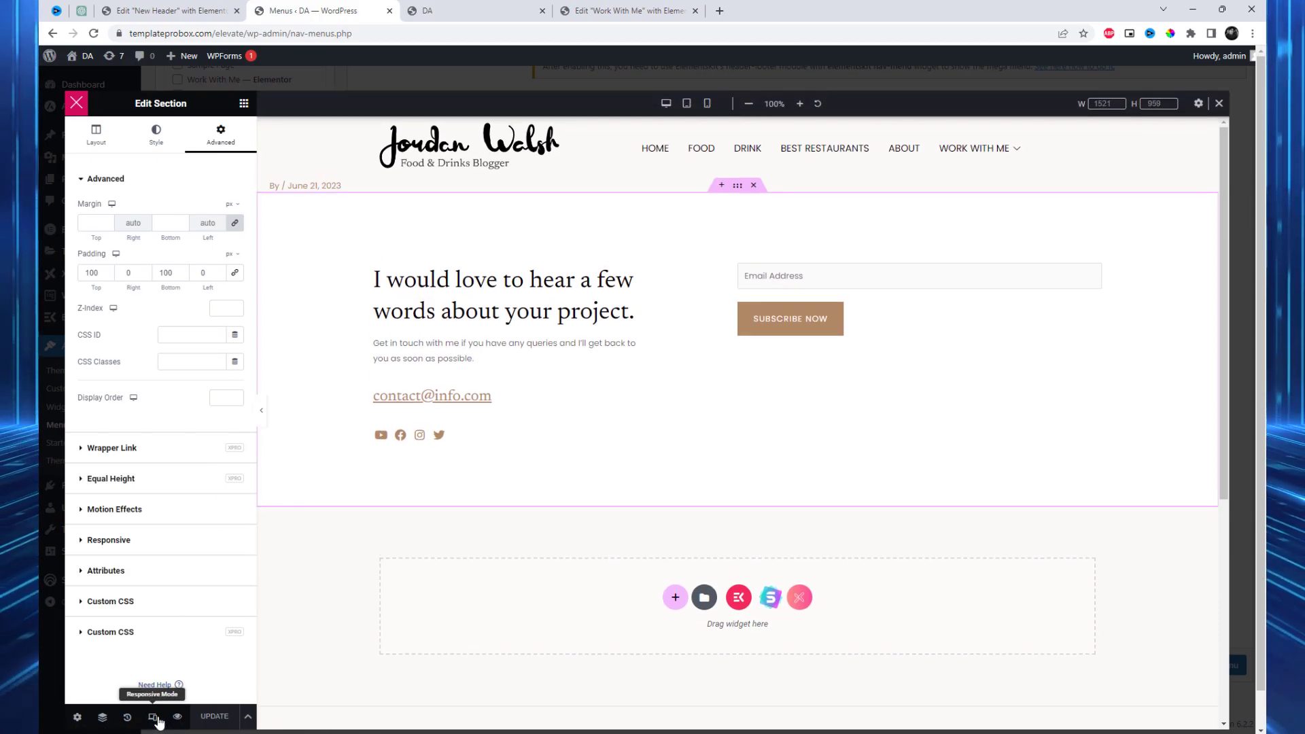
click(687, 104)
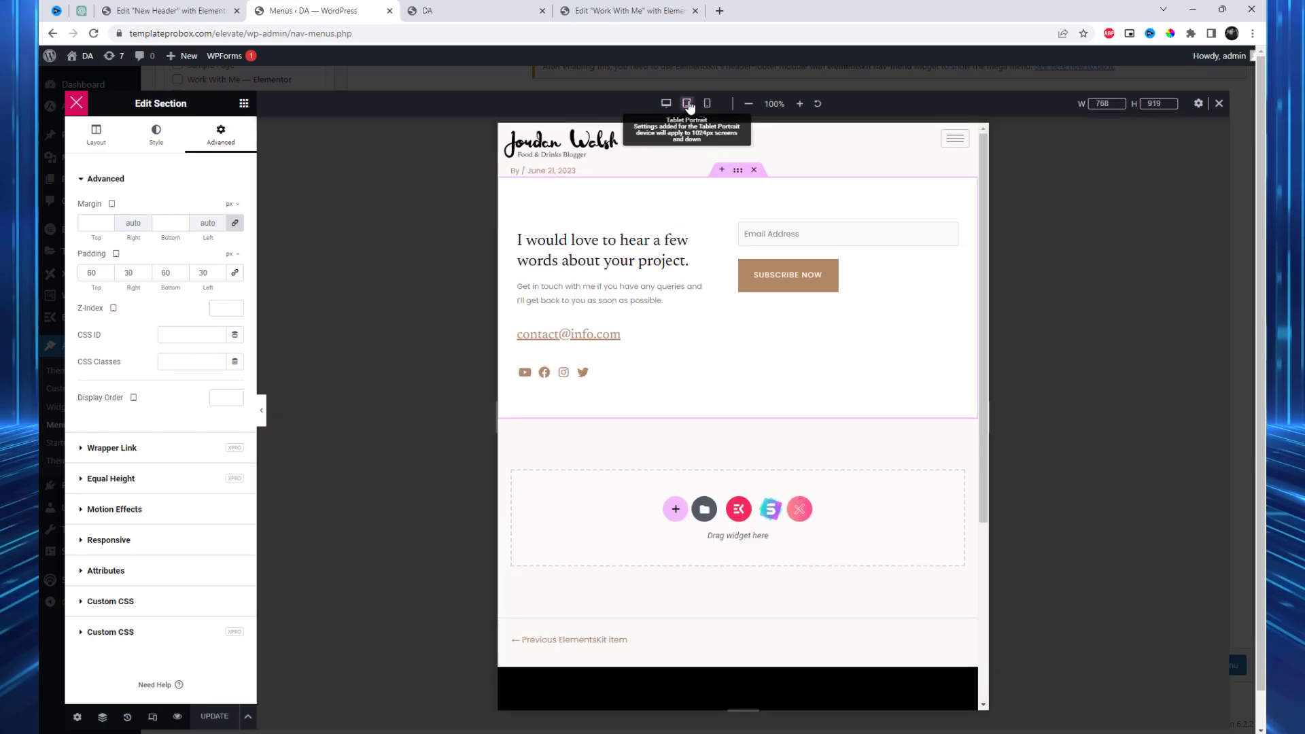
click(234, 273)
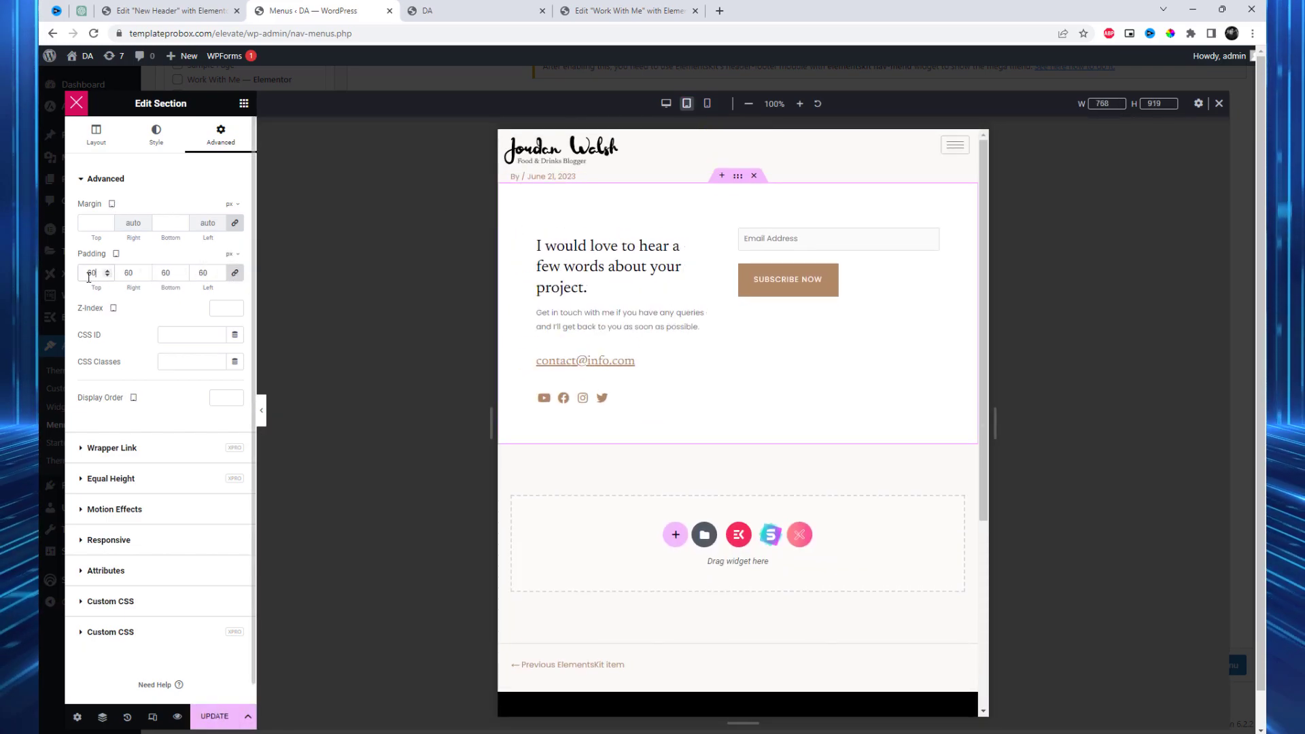
text(10)
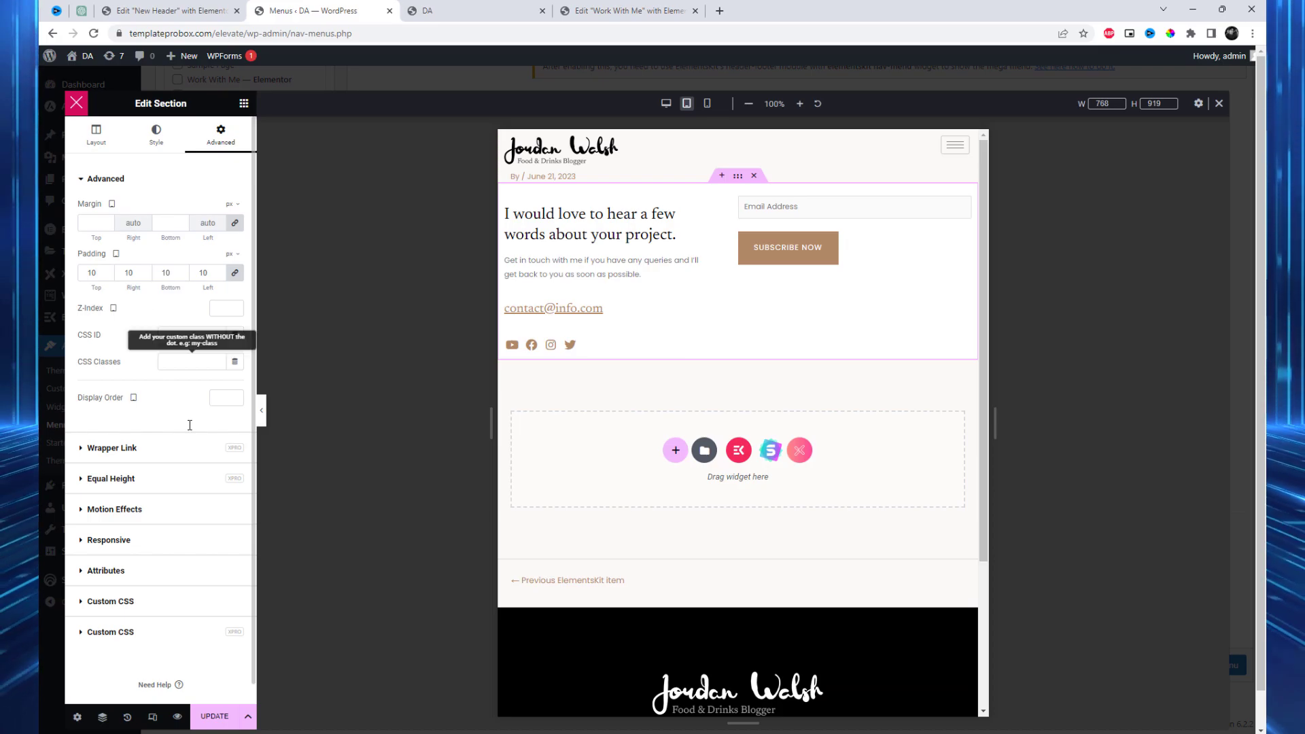
click(213, 715)
Step: Set the section's Mobile Portrait padding to 15 px on all sides, add the CSS class mb-padding, and update
click(707, 104)
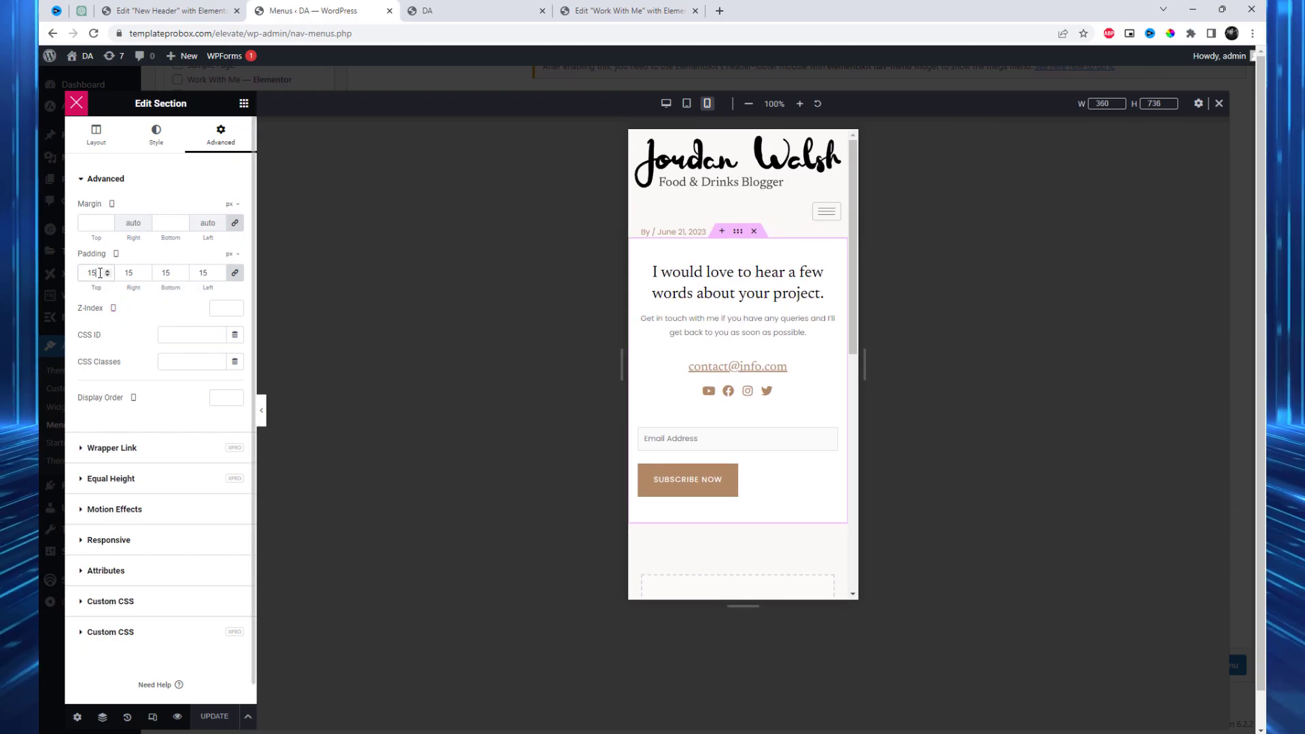
click(202, 362)
text(mb-padding)
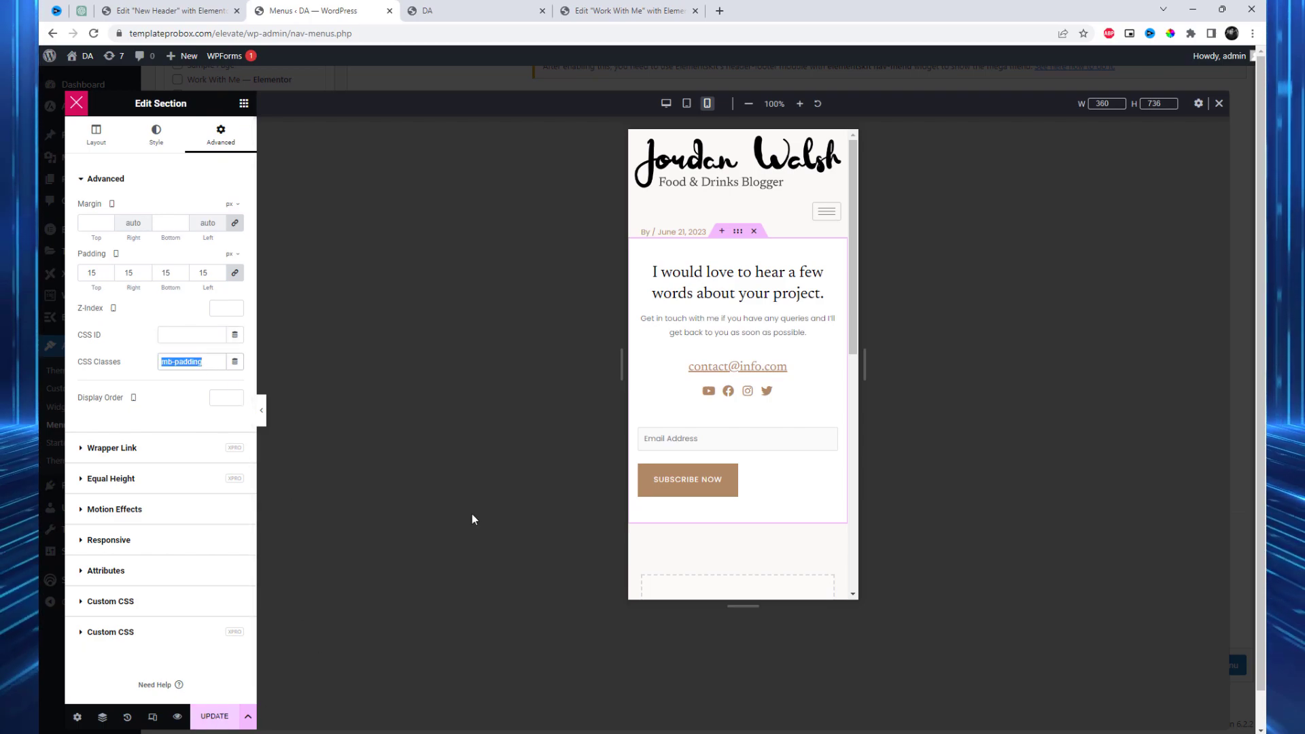
click(225, 716)
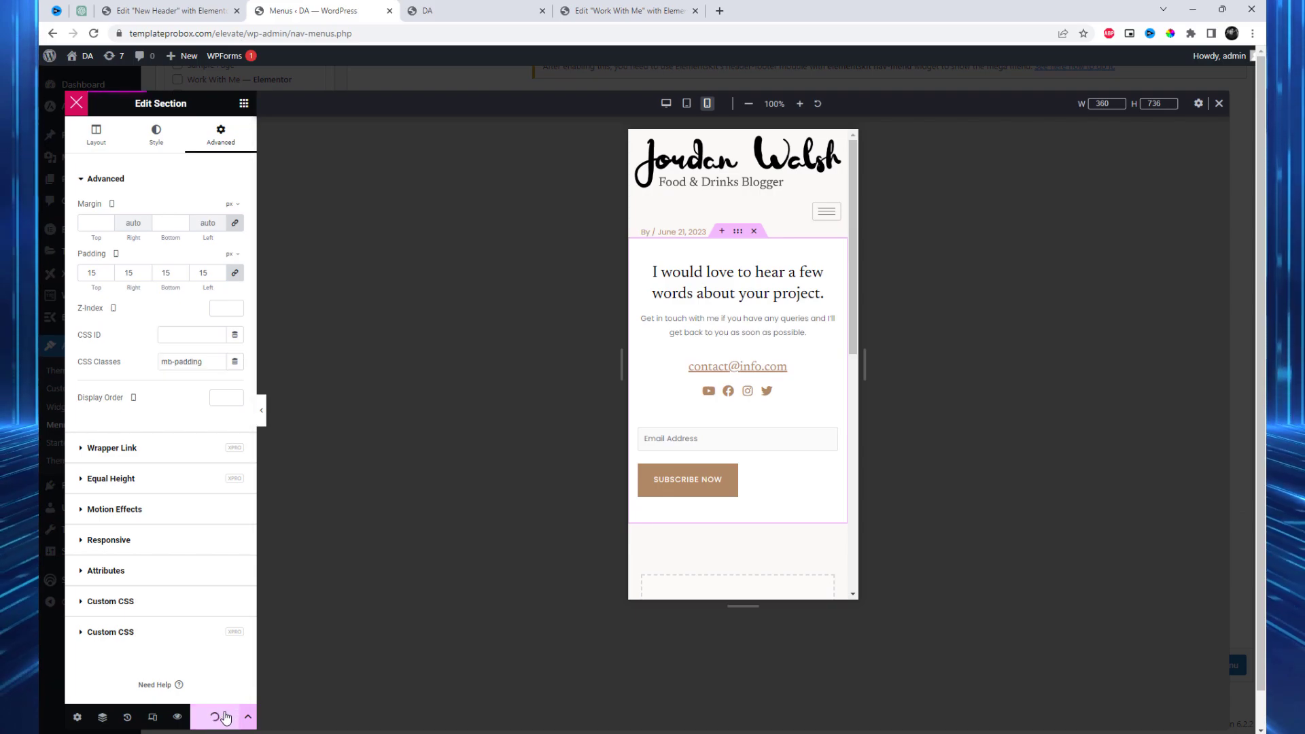
Step: Check the mobile navigation by expanding and collapsing WORK WITH ME, and leave the responsive preview
click(827, 212)
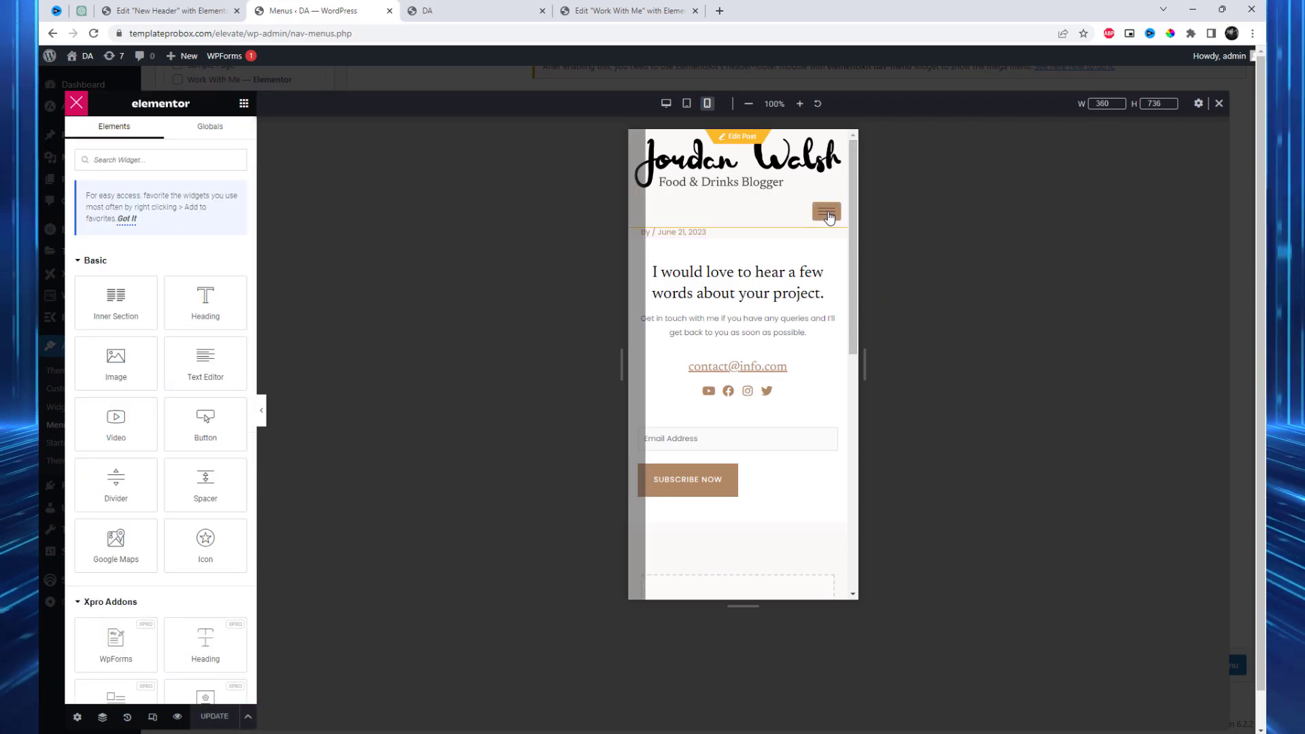
click(820, 330)
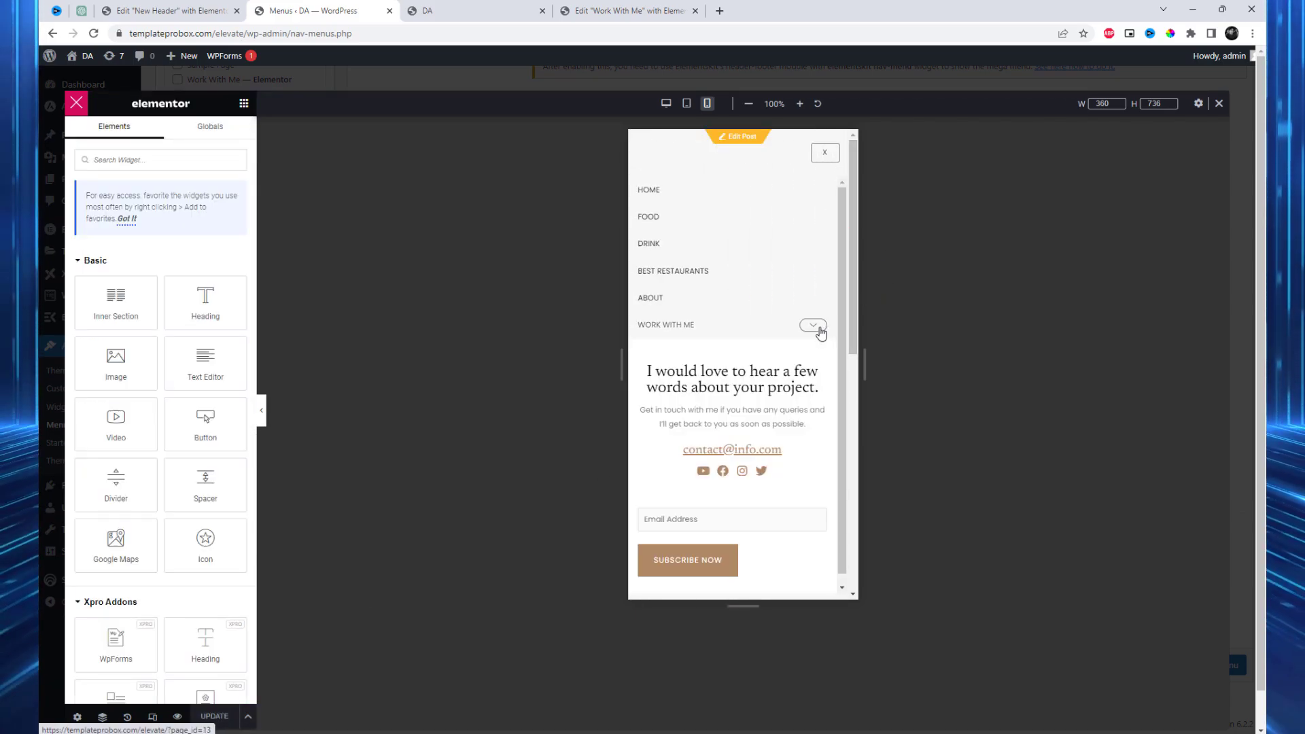
click(820, 328)
click(821, 330)
click(820, 330)
click(831, 162)
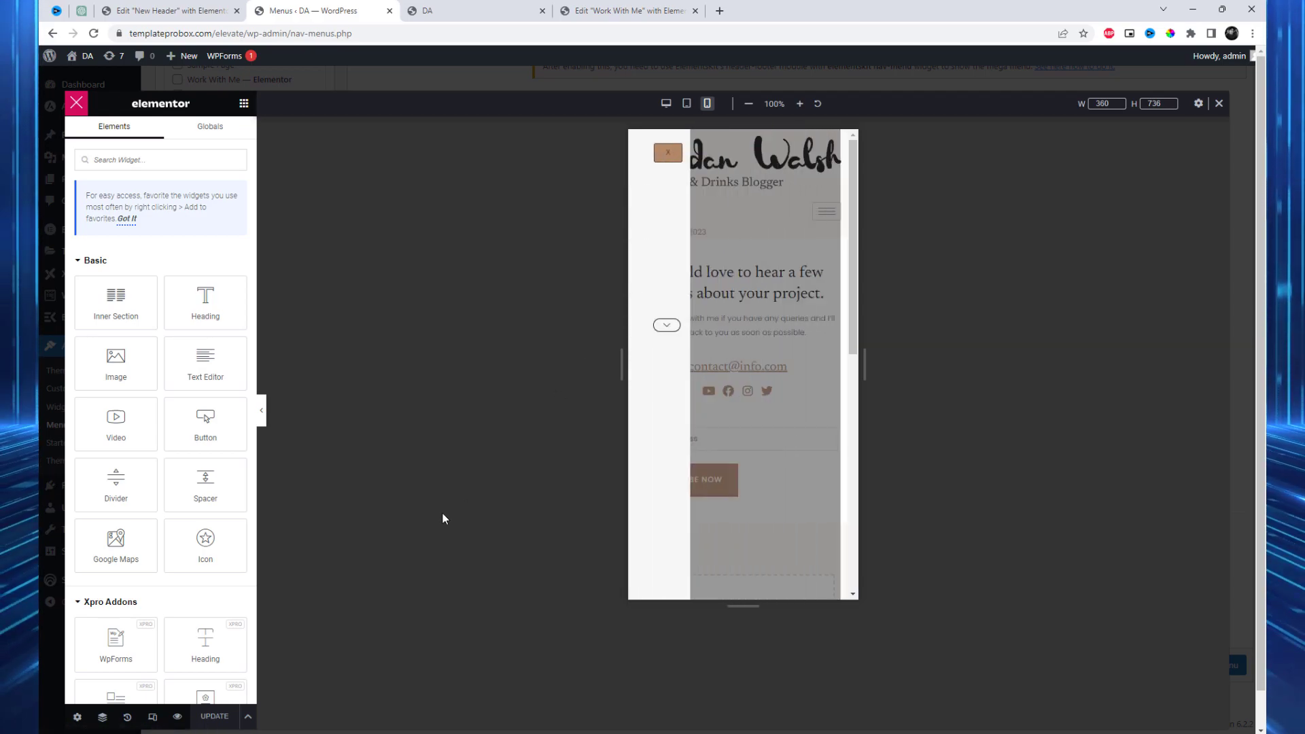
click(1219, 104)
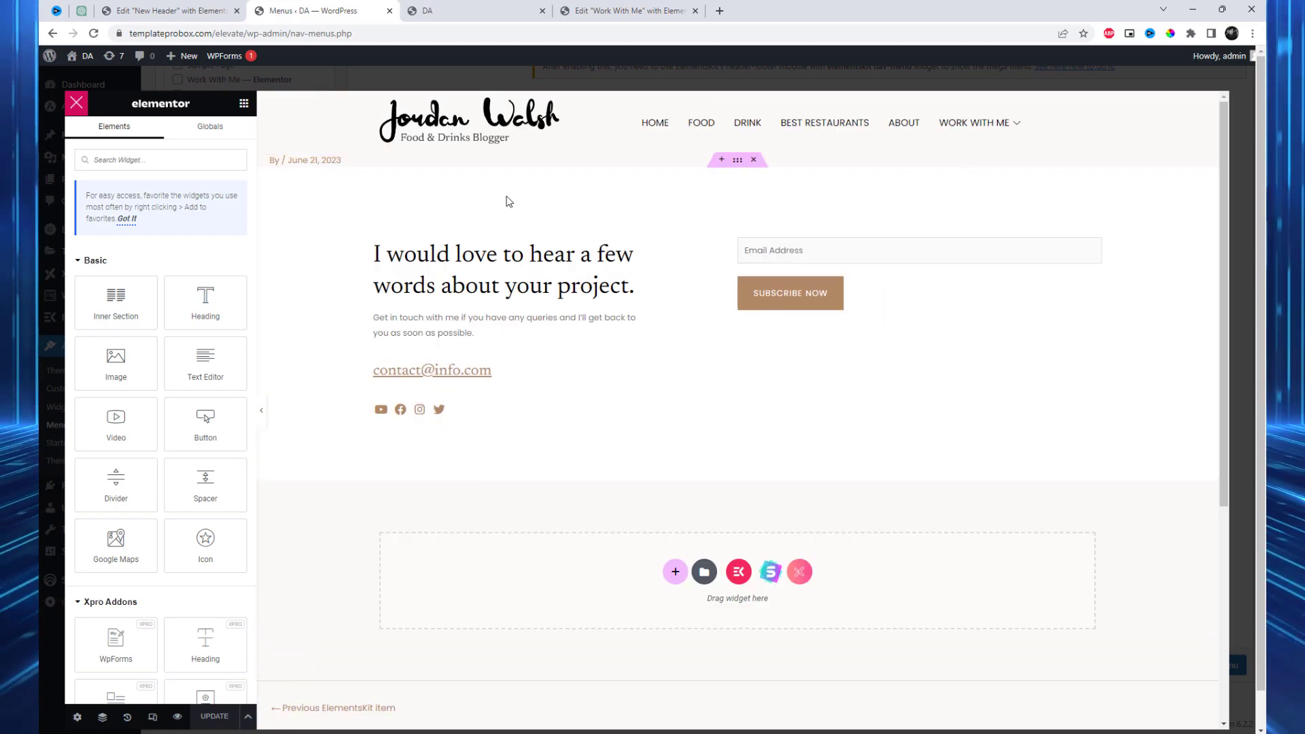
Step: Close the mega menu content editor, save the WORK WITH ME mega menu settings, and save the whole menu
click(76, 103)
click(789, 495)
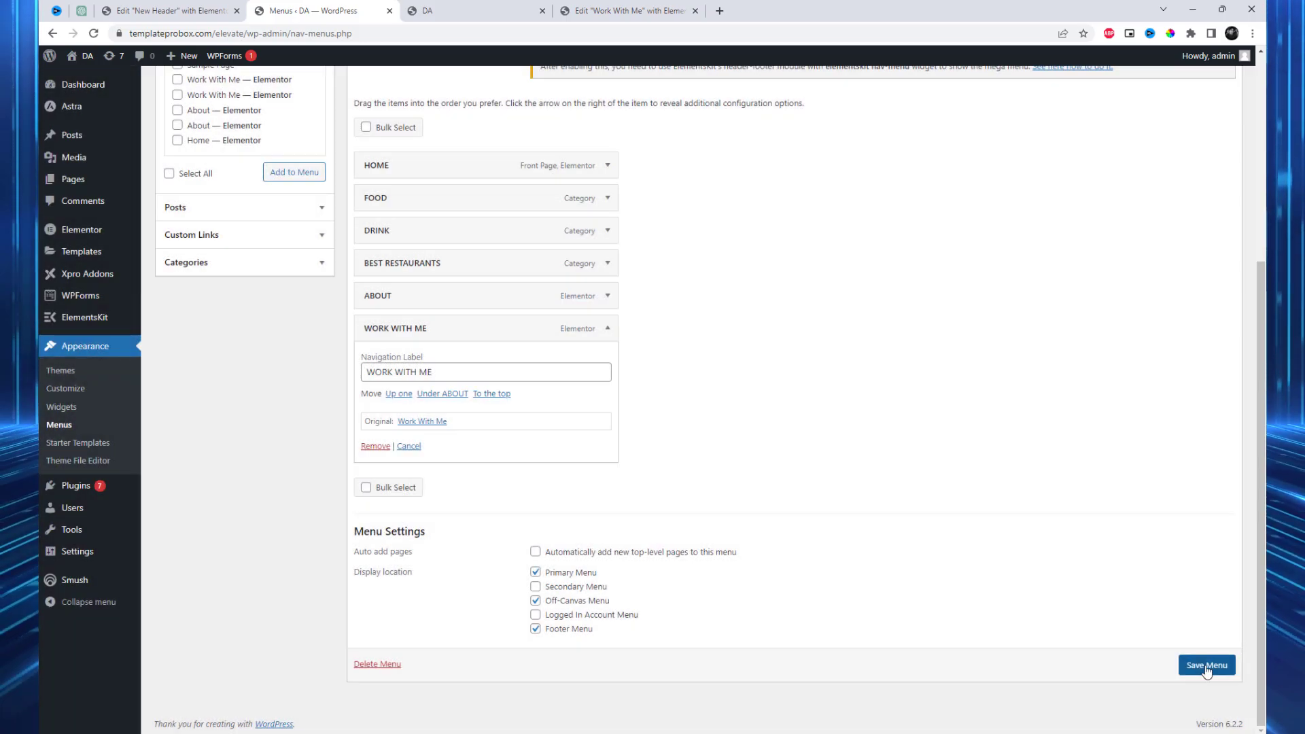
click(1202, 668)
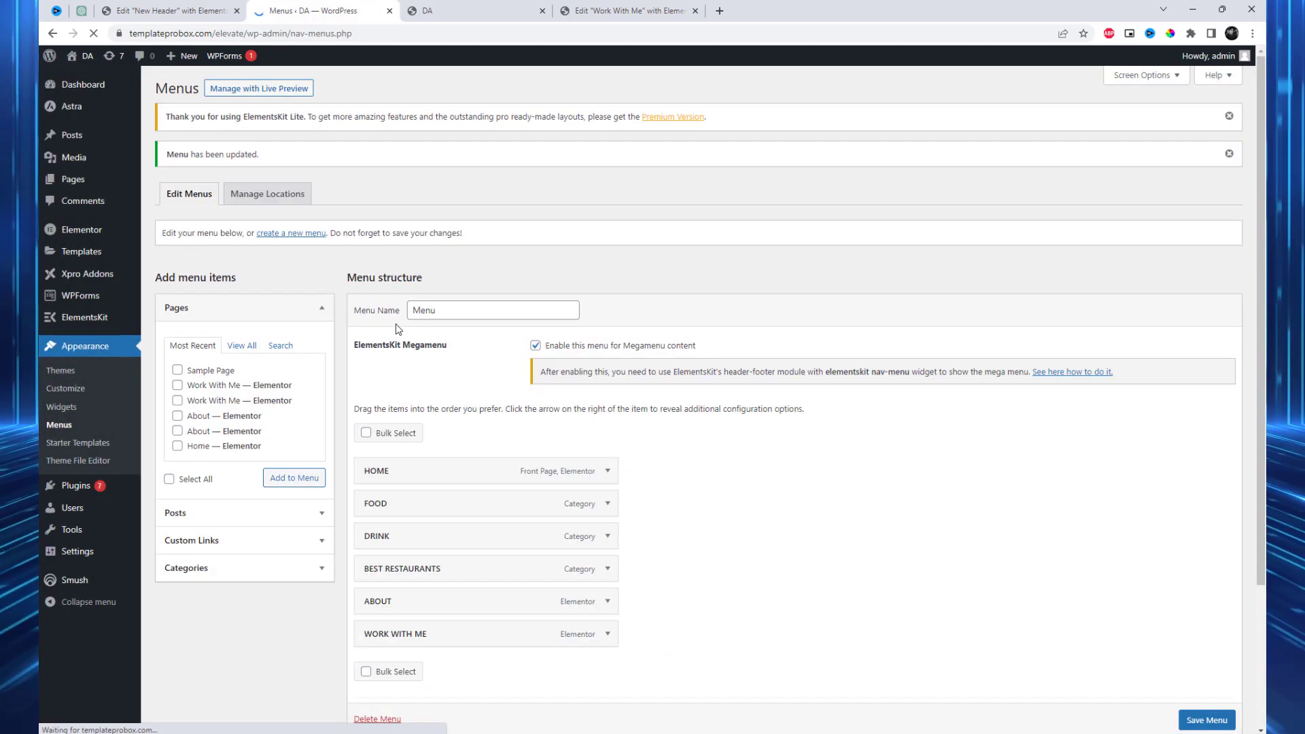
Step: Reload the live home page and inspect it in a phone-width responsive view with the browser's developer tools
click(435, 11)
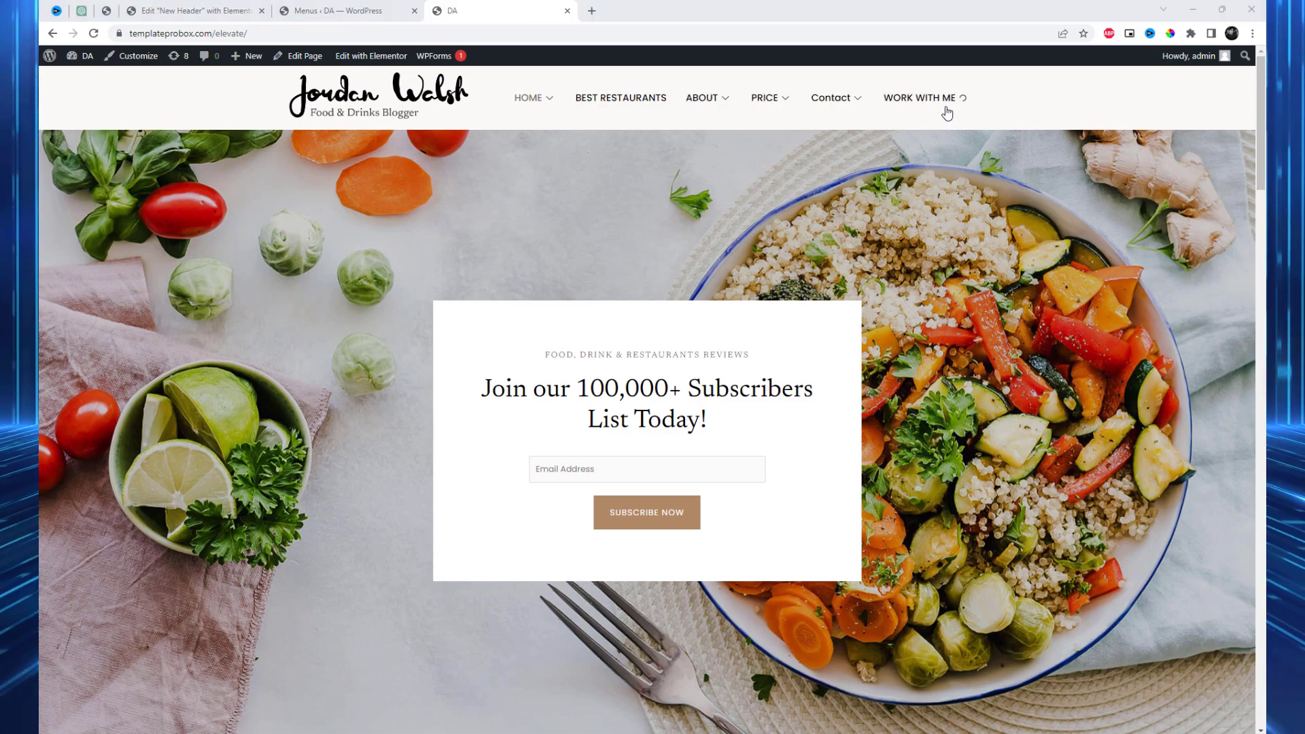
mouse_move(943, 110)
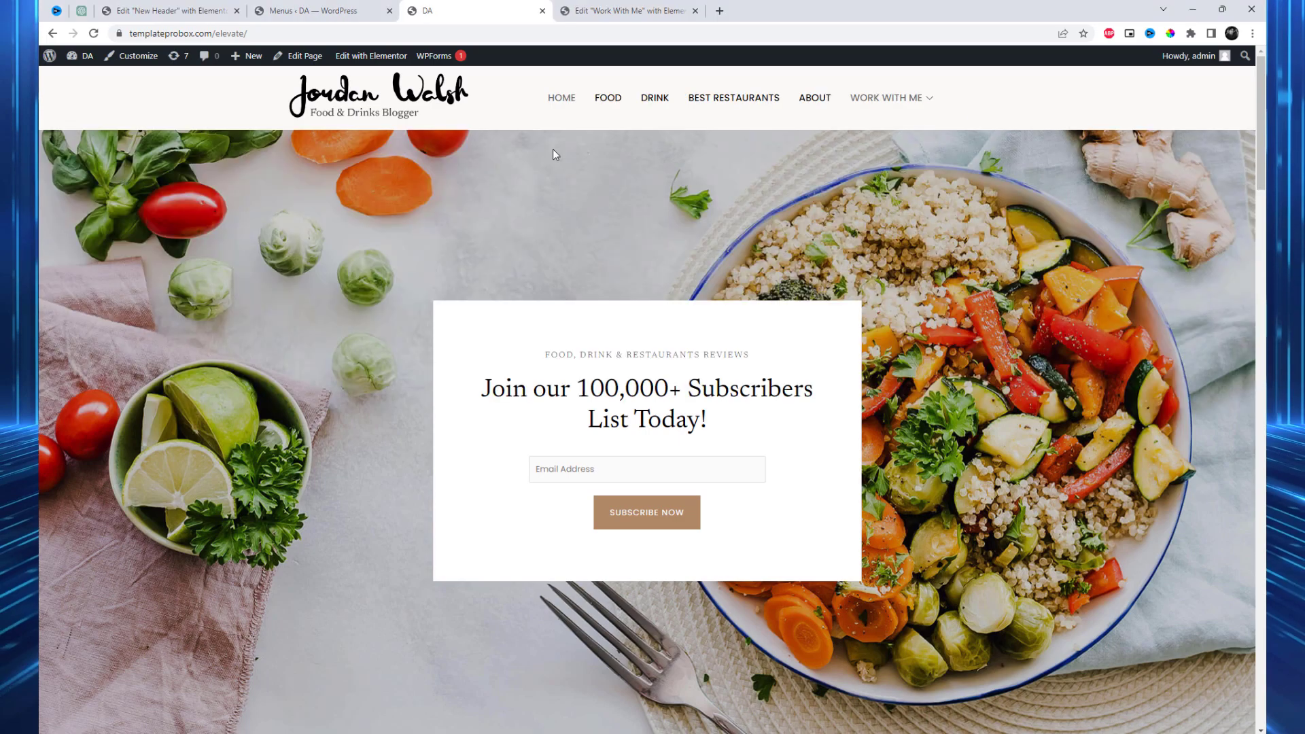
key(F5)
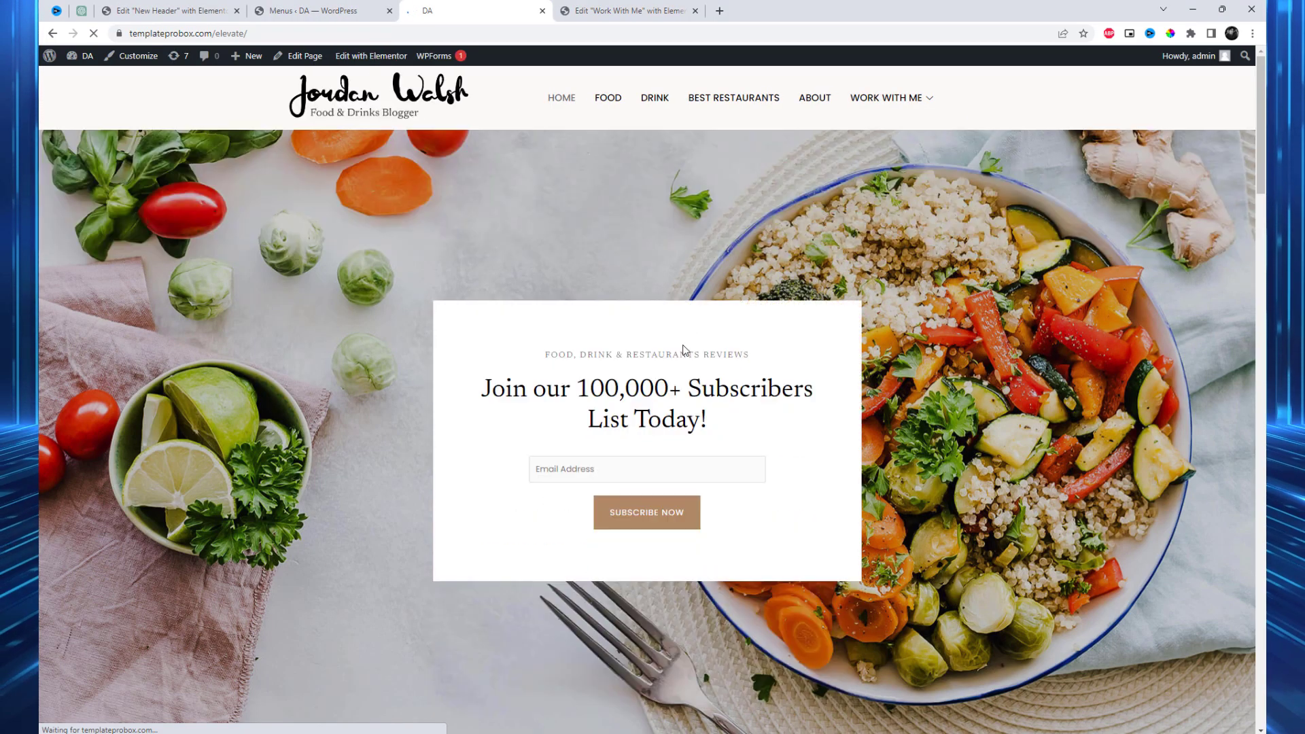
right_click(571, 80)
click(620, 179)
drag(805, 330, 772, 330)
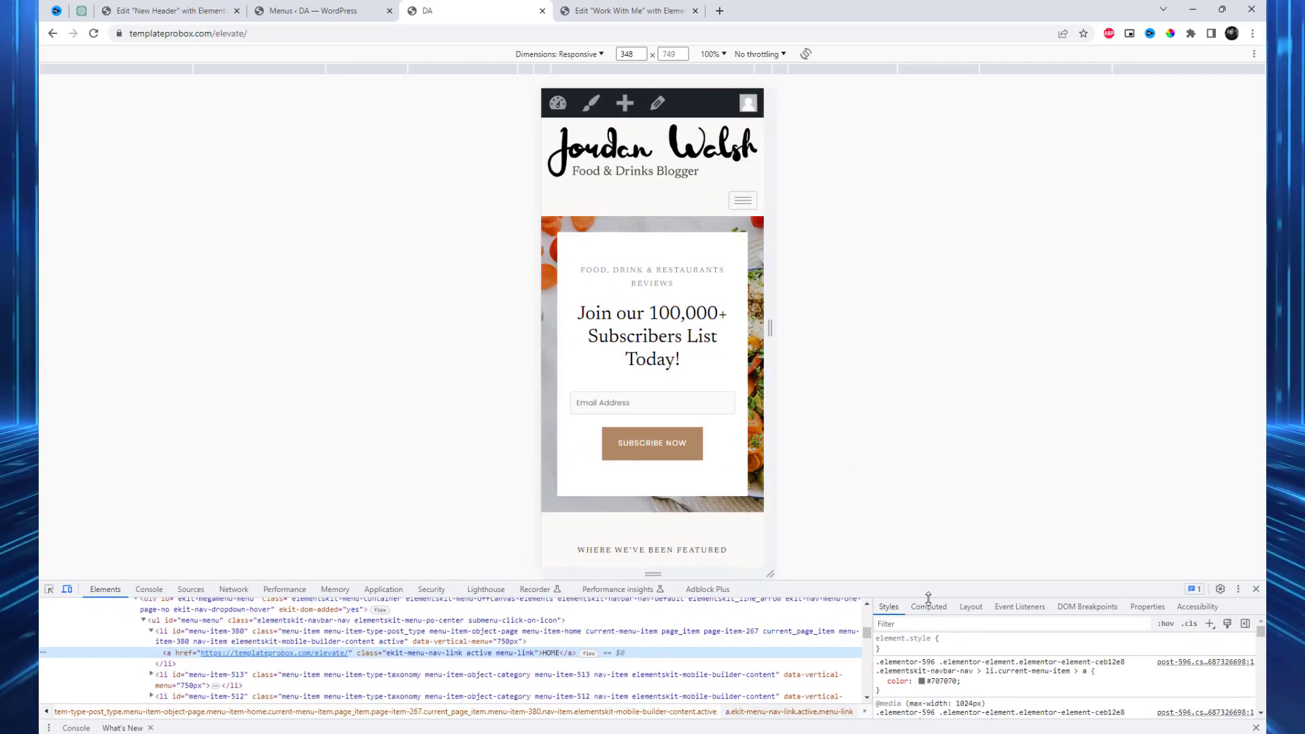
drag(928, 598, 926, 686)
Step: Open the live site's mobile navigation and expand and collapse the WORK WITH ME mega menu
click(743, 200)
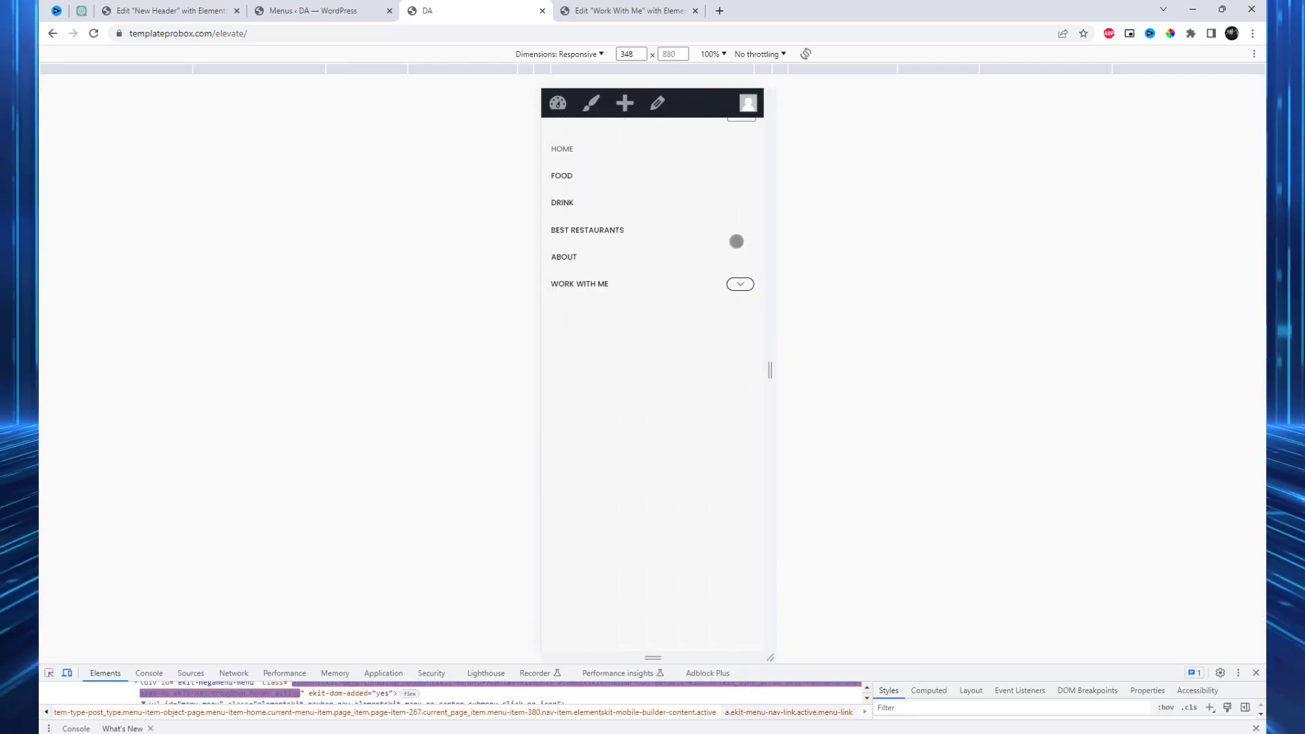
click(740, 284)
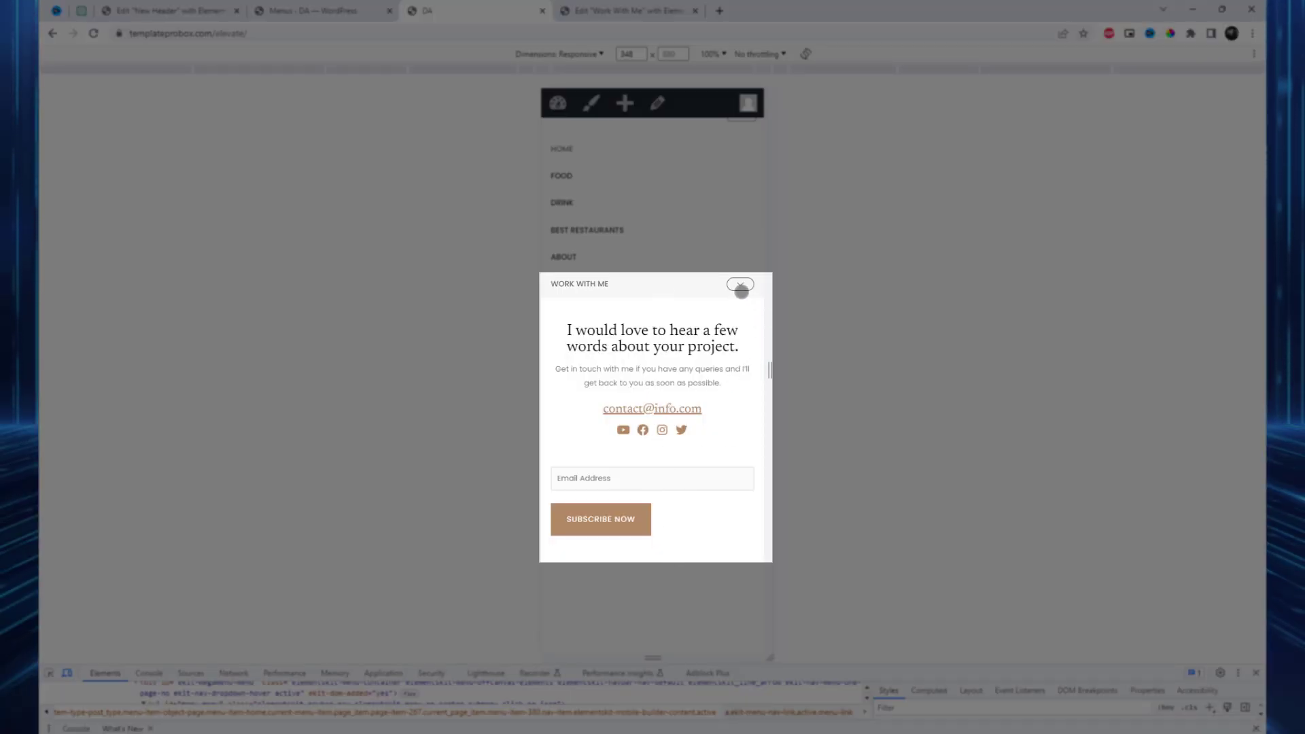
click(742, 286)
click(742, 285)
click(742, 286)
click(742, 284)
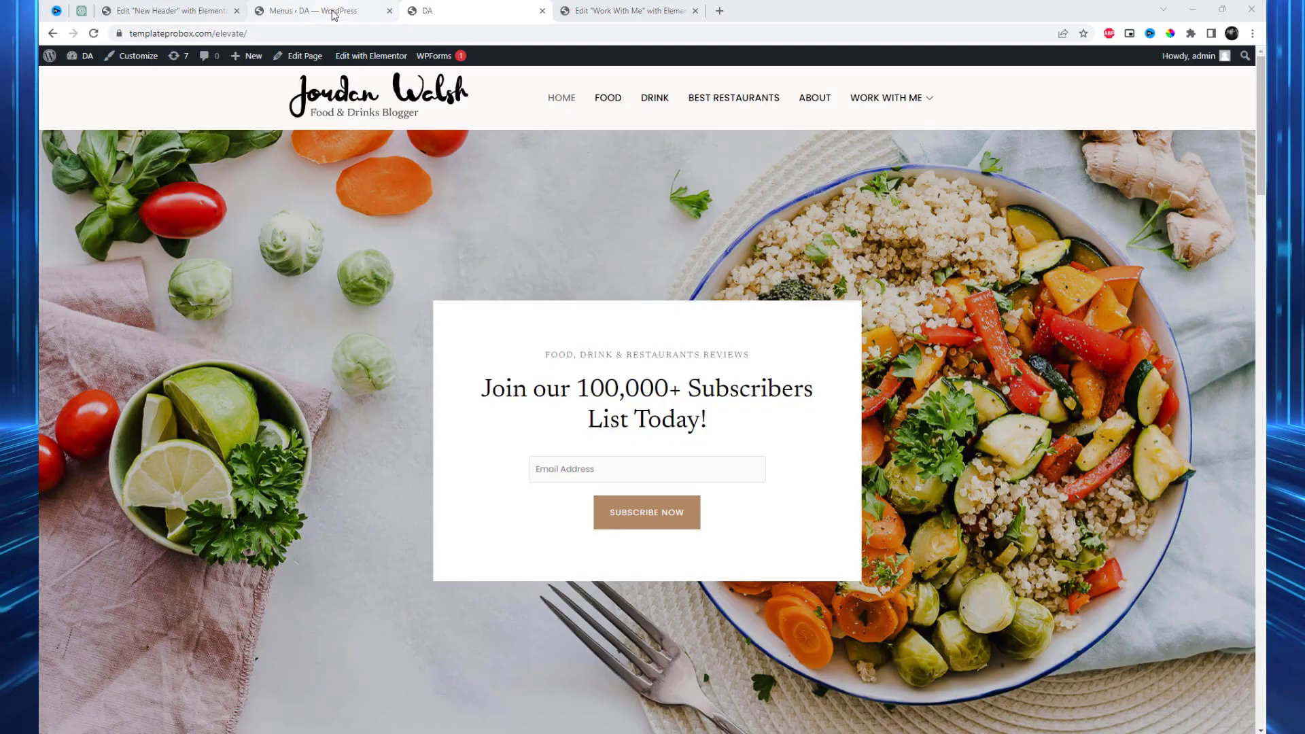
Step: Return to the menu settings and add a custom link named Price with the URL # to the menu
click(314, 10)
scroll(402, 608, down, 2)
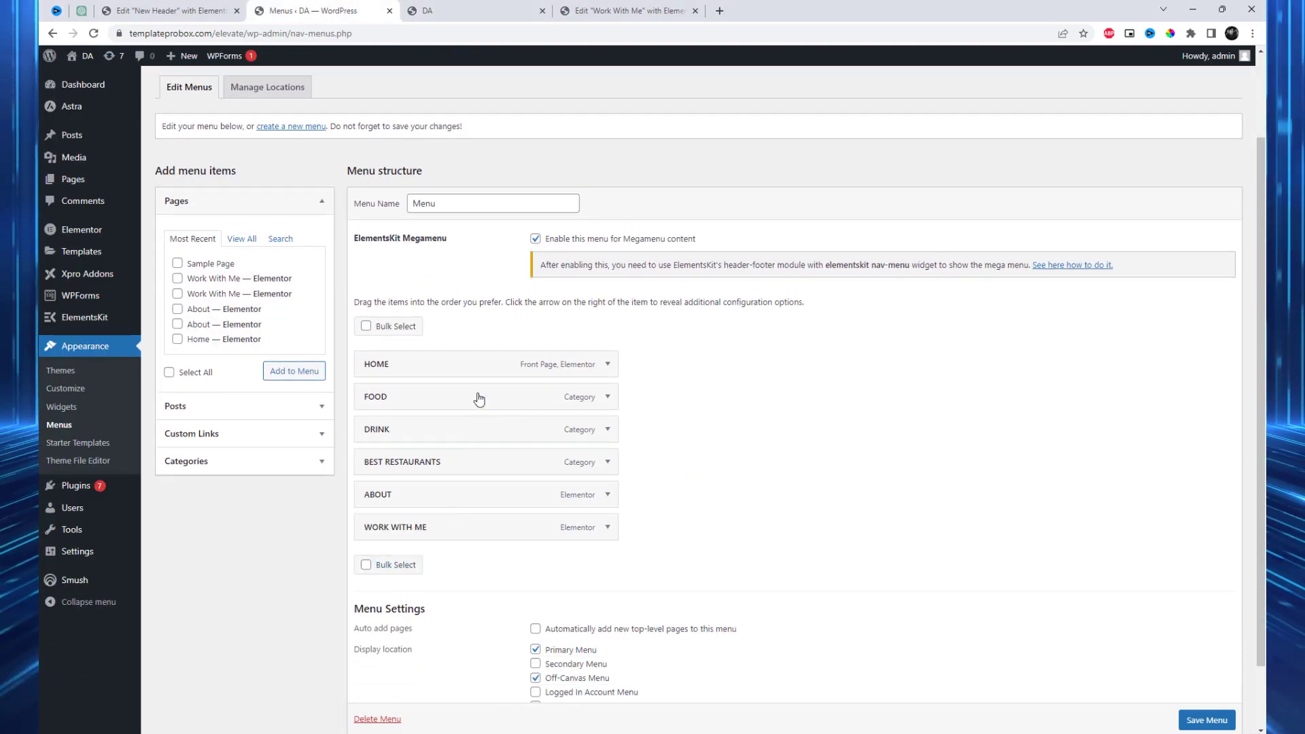
scroll(721, 469, down, 1)
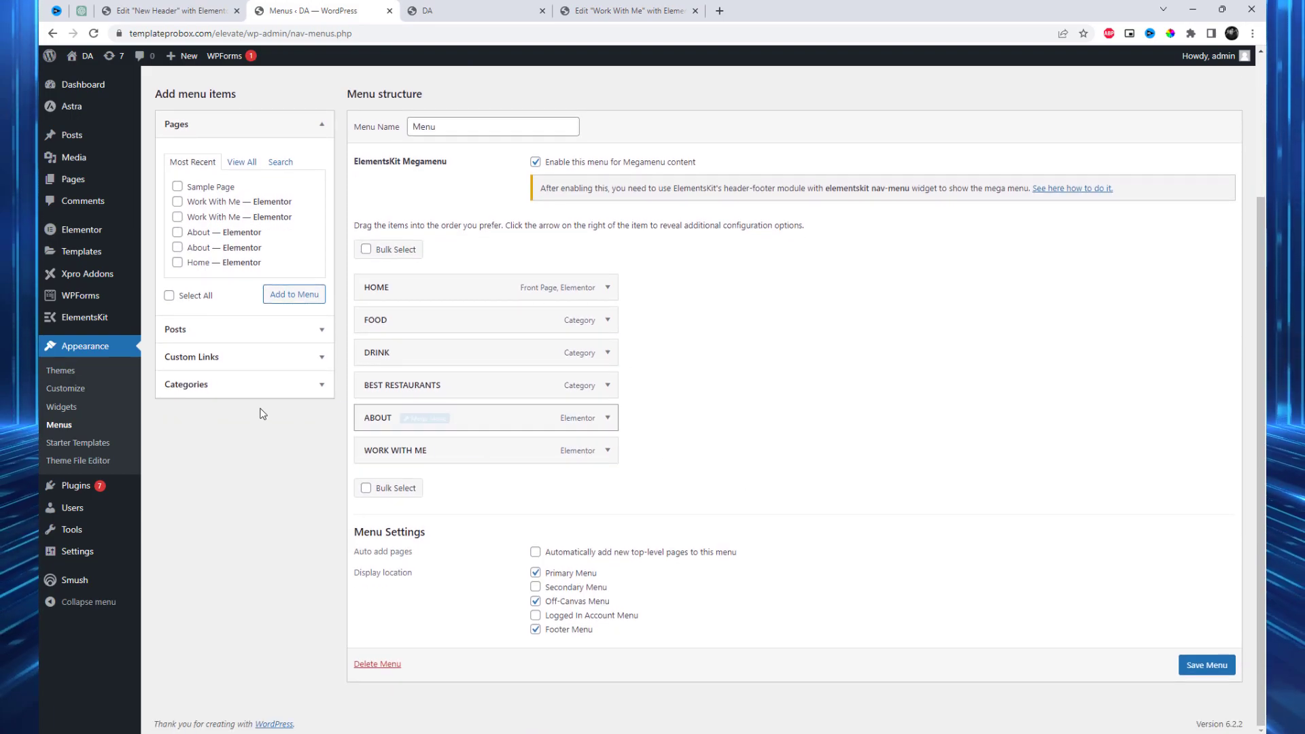
click(246, 358)
click(267, 223)
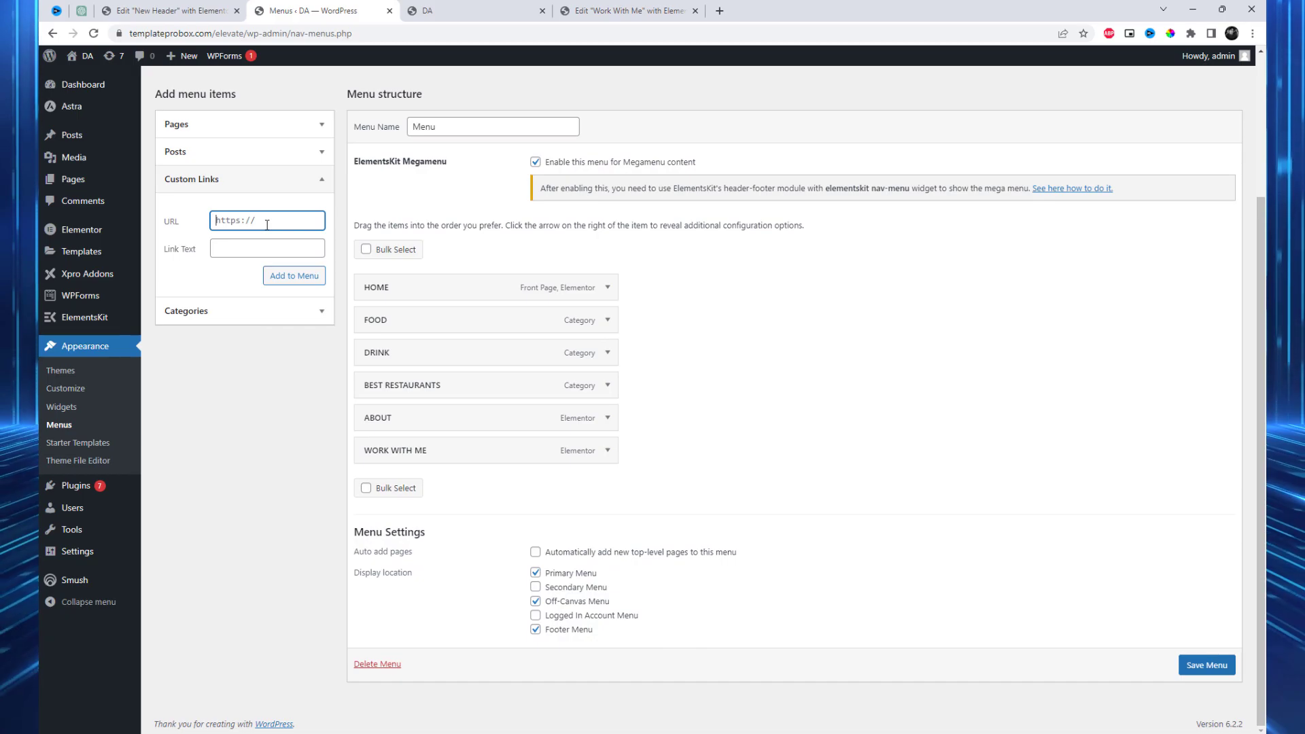
click(264, 247)
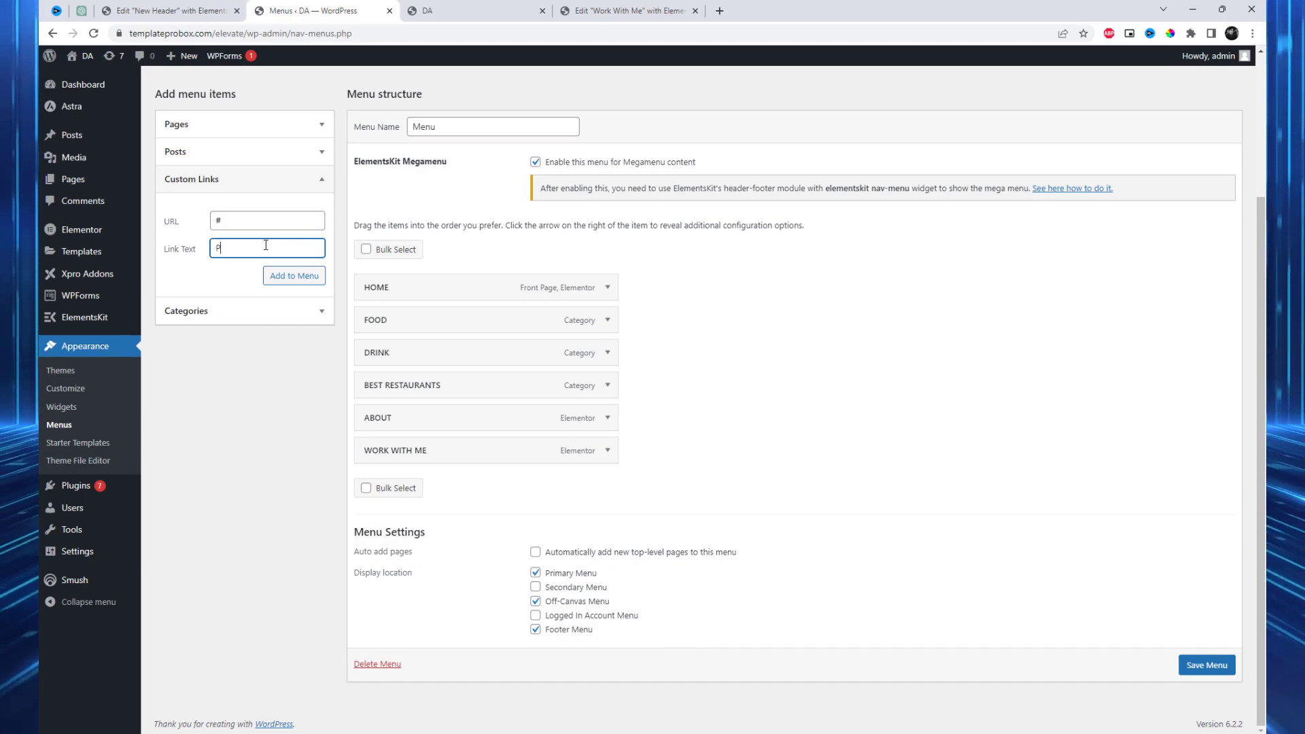
click(305, 276)
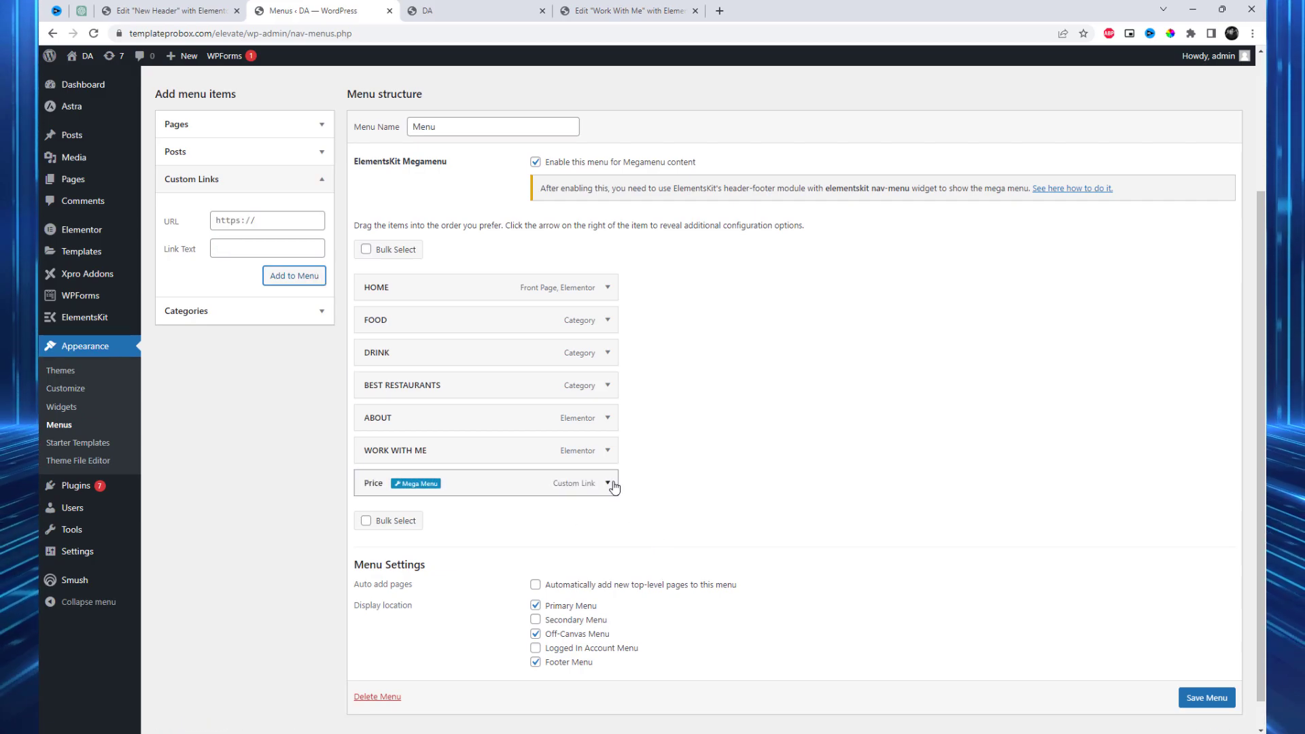
Step: Enable the mega menu for the Price item and open its mega menu content for editing
click(608, 484)
scroll(632, 509, down, 2)
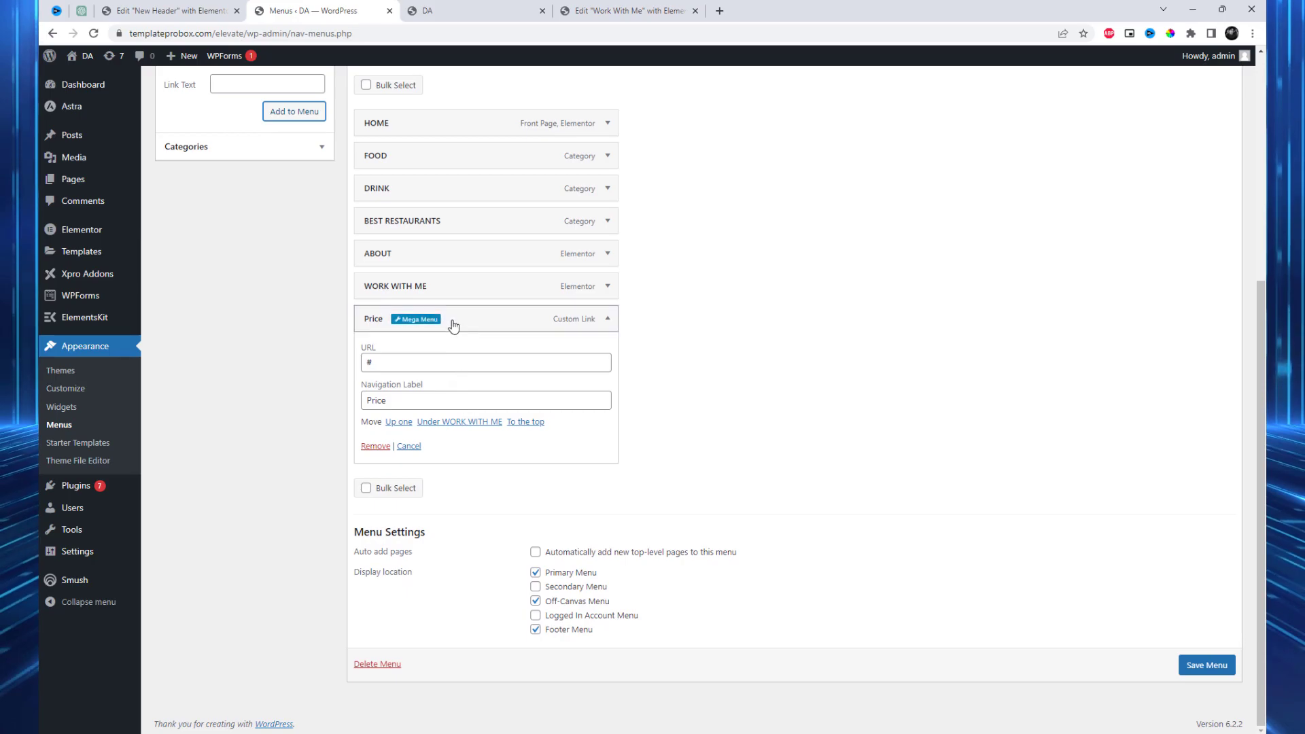
click(420, 321)
click(651, 376)
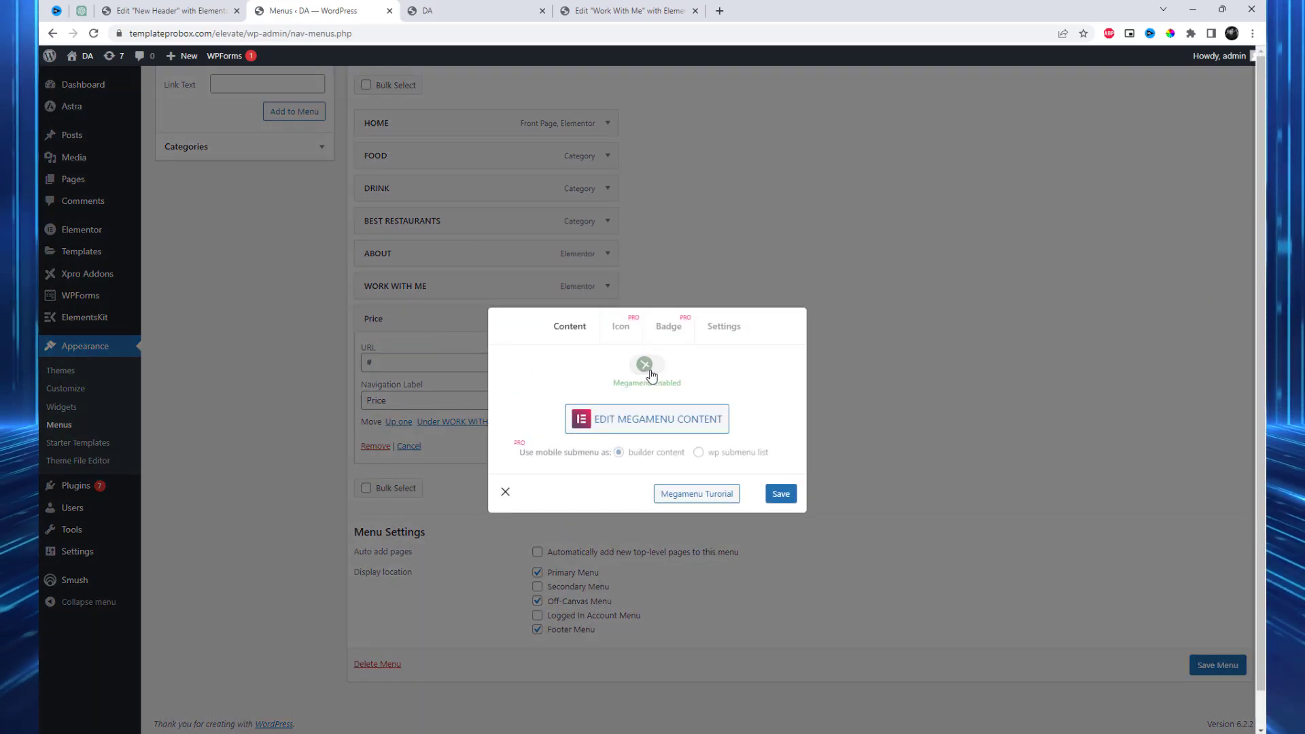
click(658, 428)
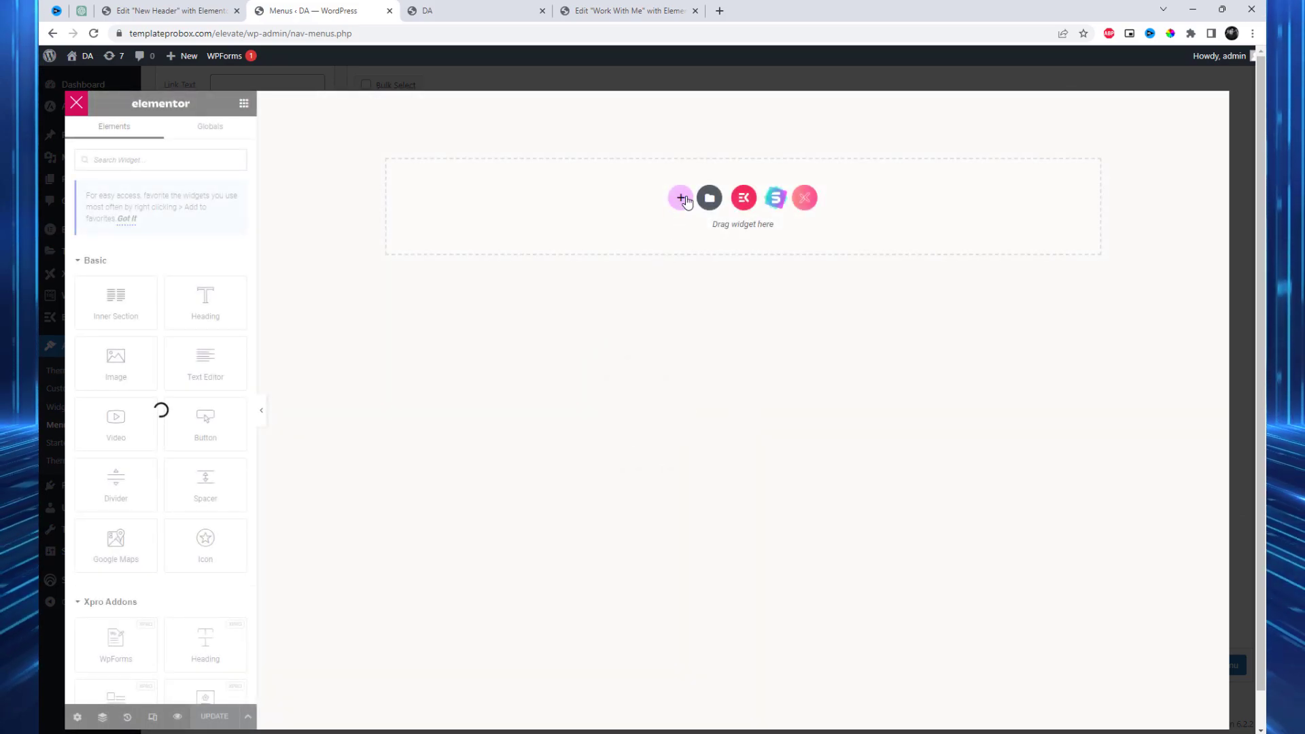
Step: Add a three-column section and give it a Classic background in the global Theme Color 6
click(681, 198)
click(707, 227)
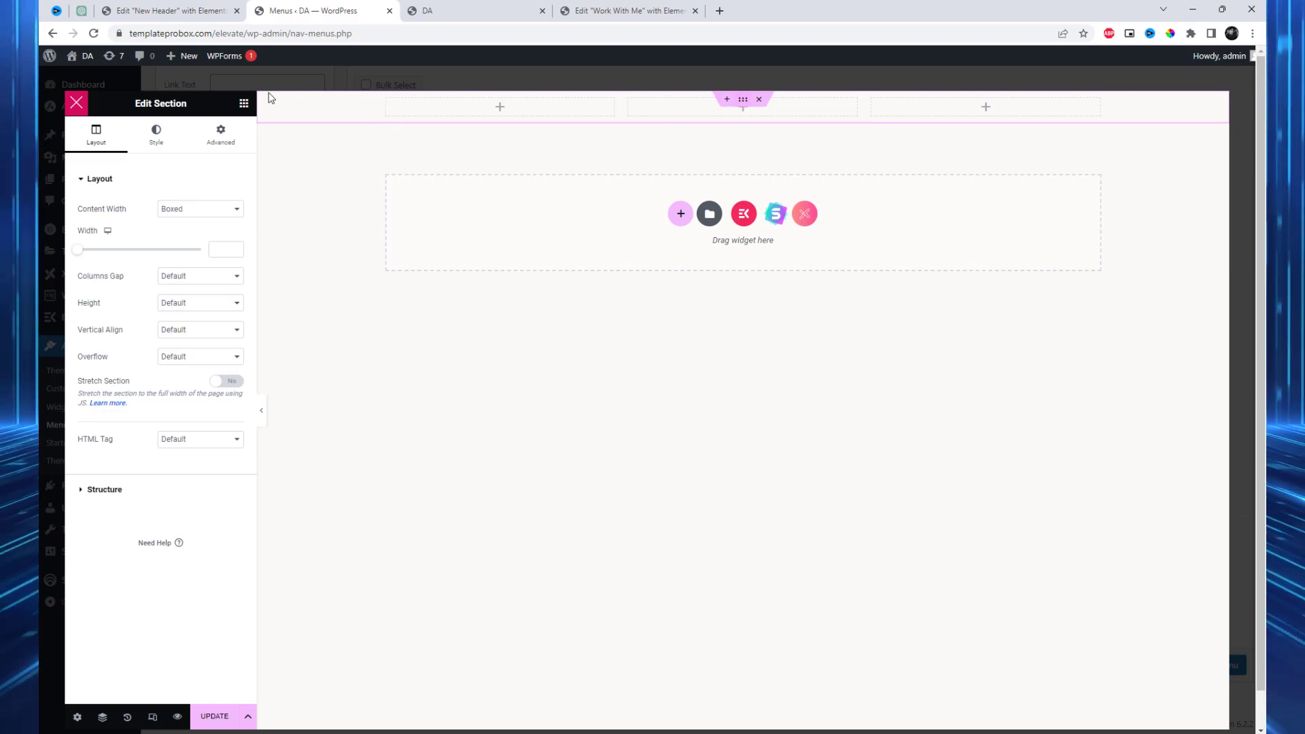
click(165, 144)
click(184, 236)
click(219, 263)
scroll(150, 416, down, 3)
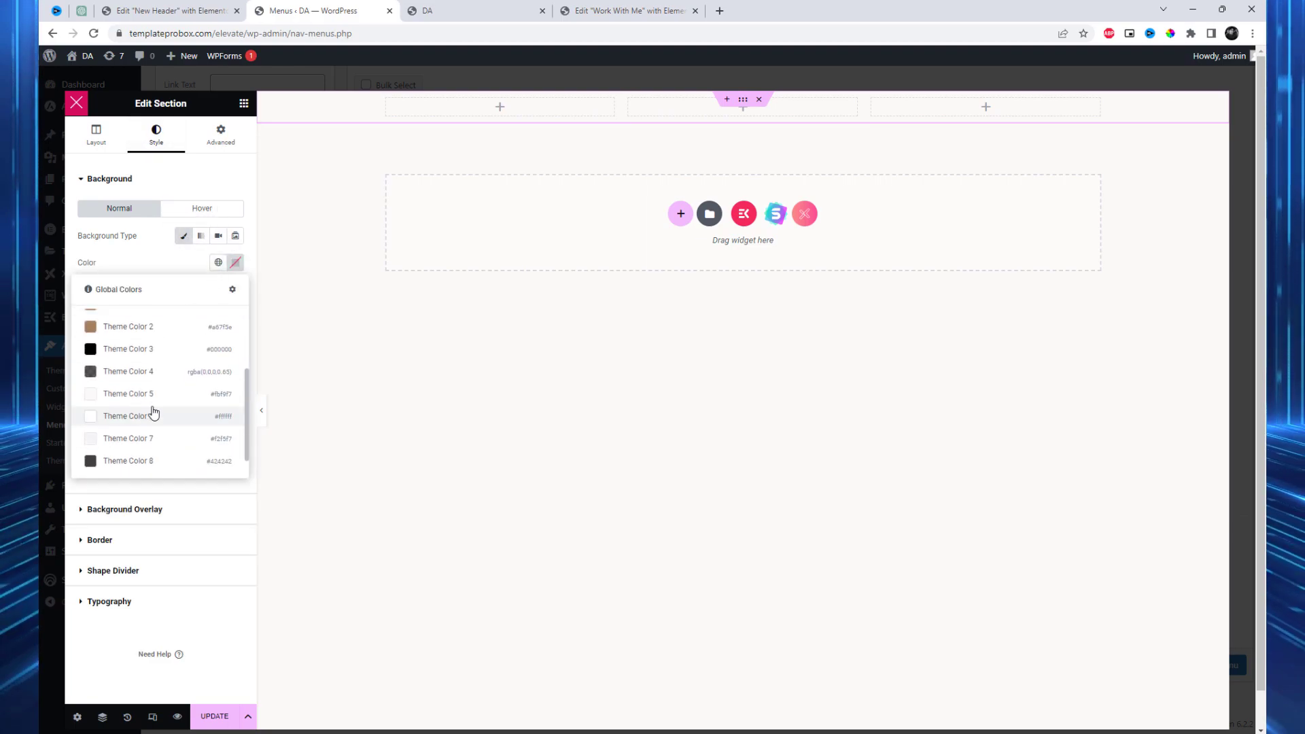
click(148, 417)
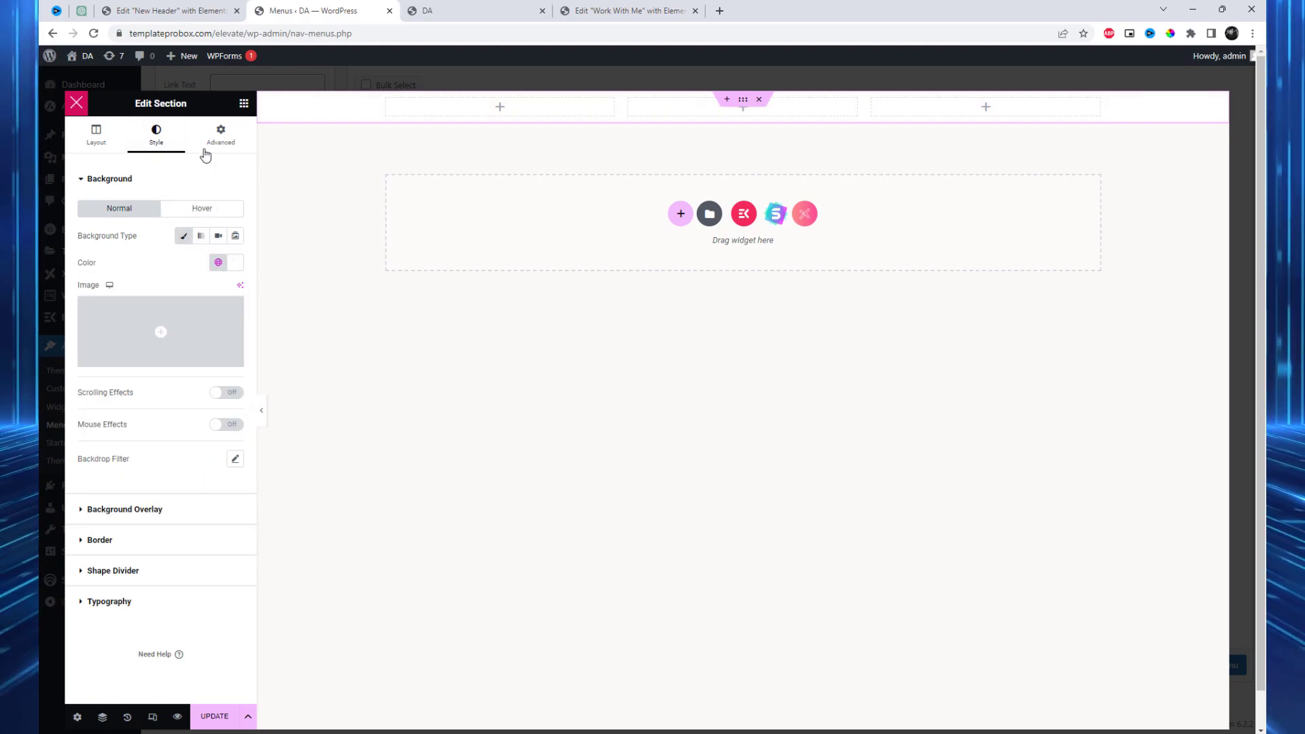
Step: Set the section's padding to 10 px at the top and 0 on the other sides
click(218, 143)
click(107, 273)
text(0)
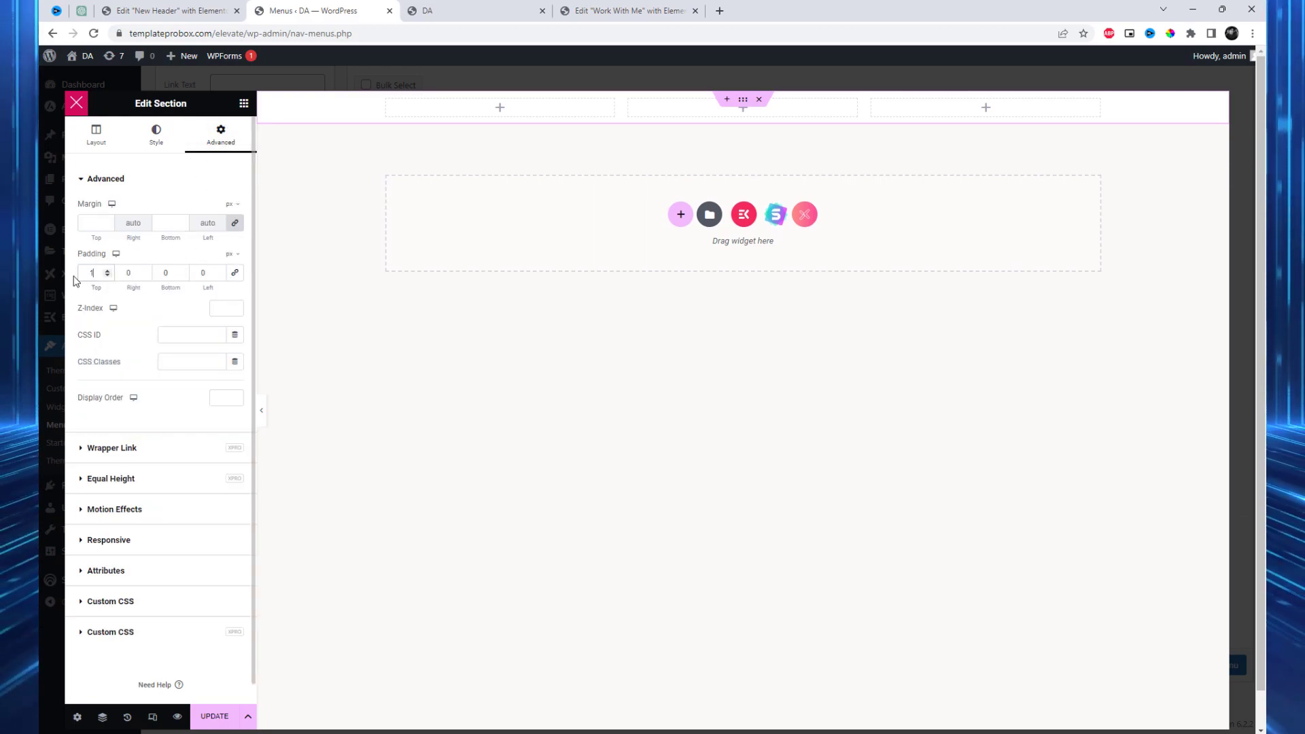
text(10)
Step: Search the widgets for "Price" and place a Price Table widget in the section's first column
click(500, 115)
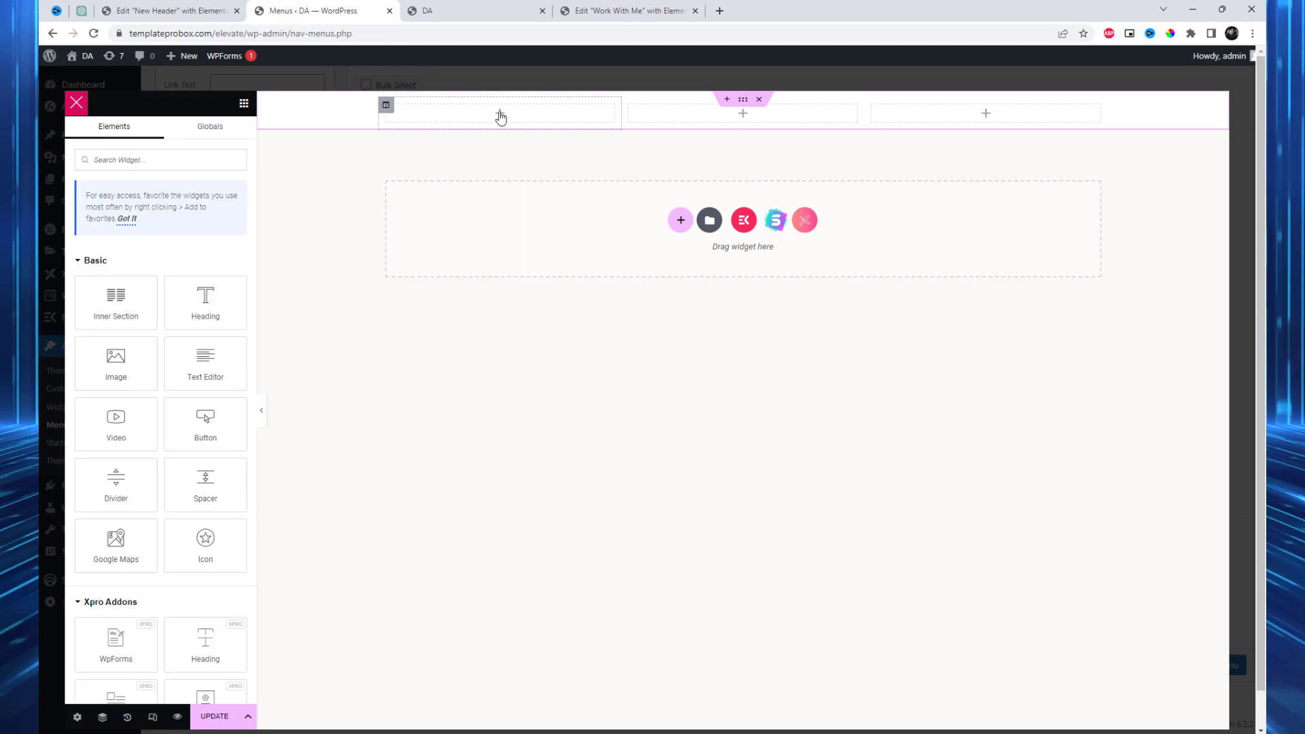
scroll(144, 367, down, 5)
scroll(166, 406, down, 3)
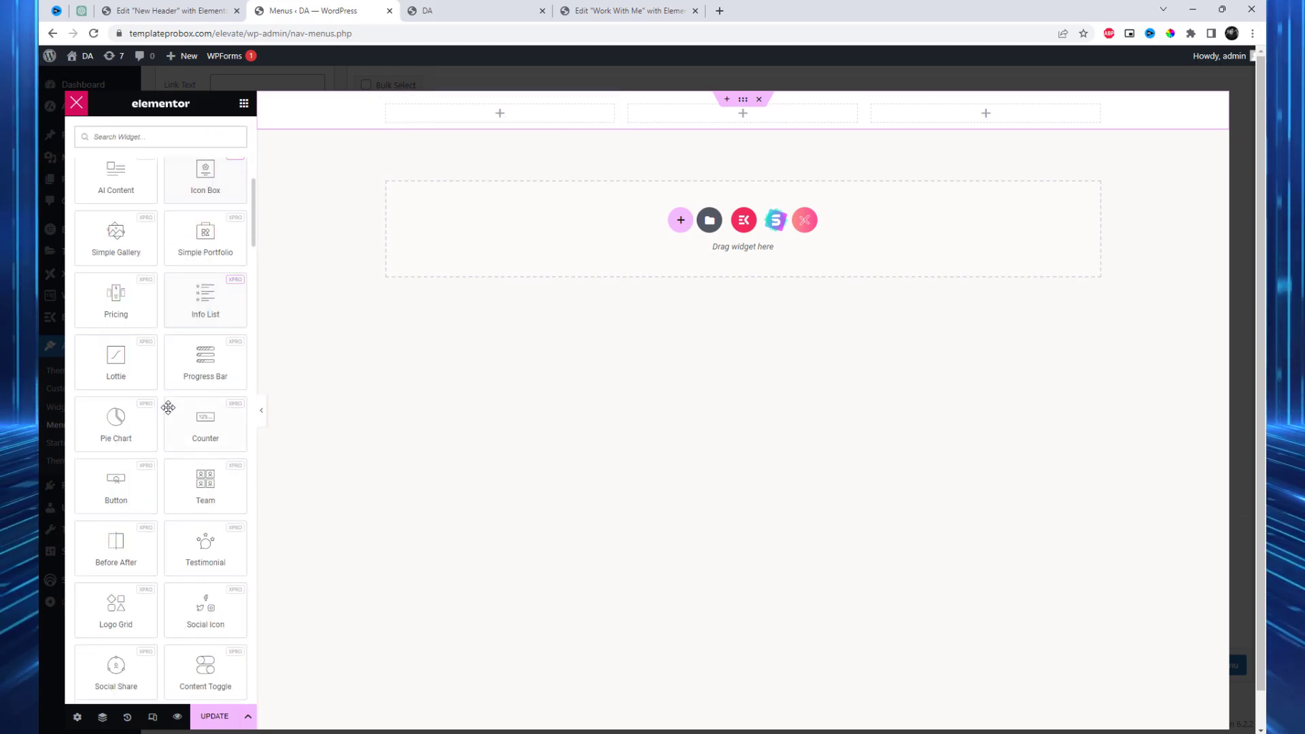
scroll(166, 405, up, 8)
click(204, 160)
text(Price)
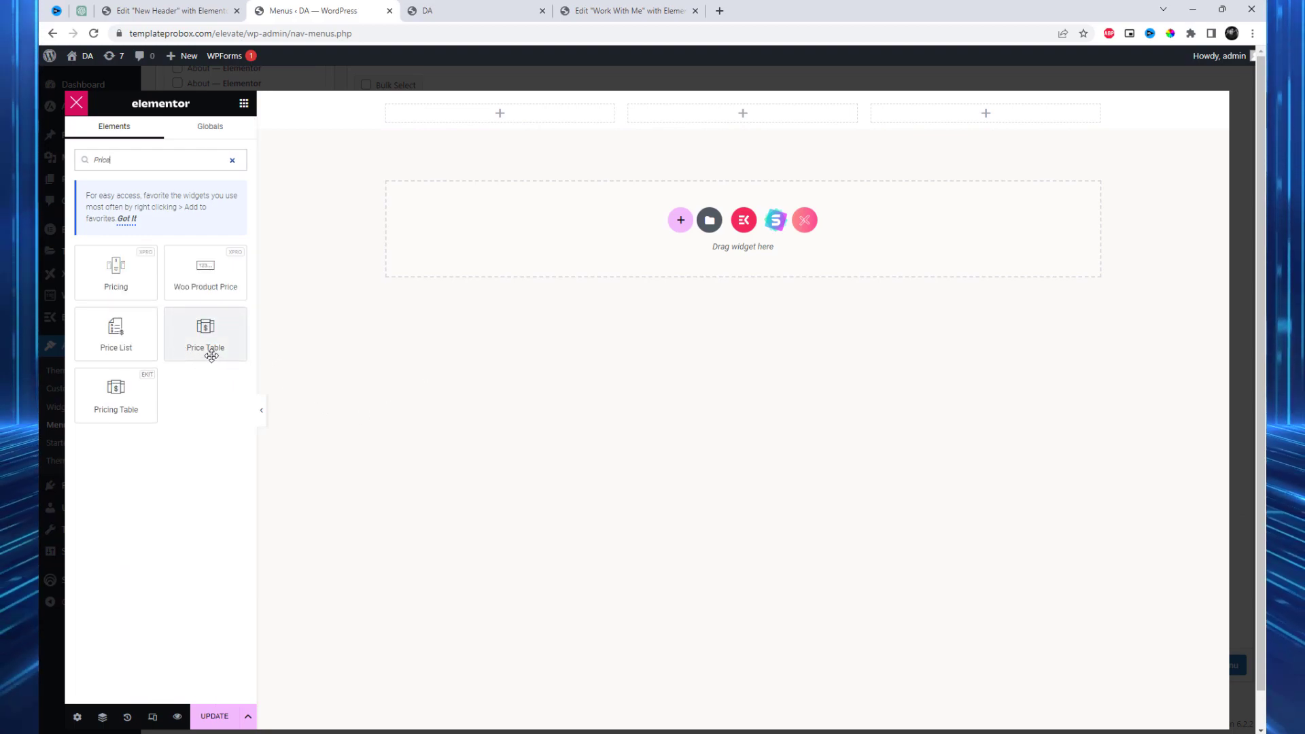
drag(215, 352, 503, 116)
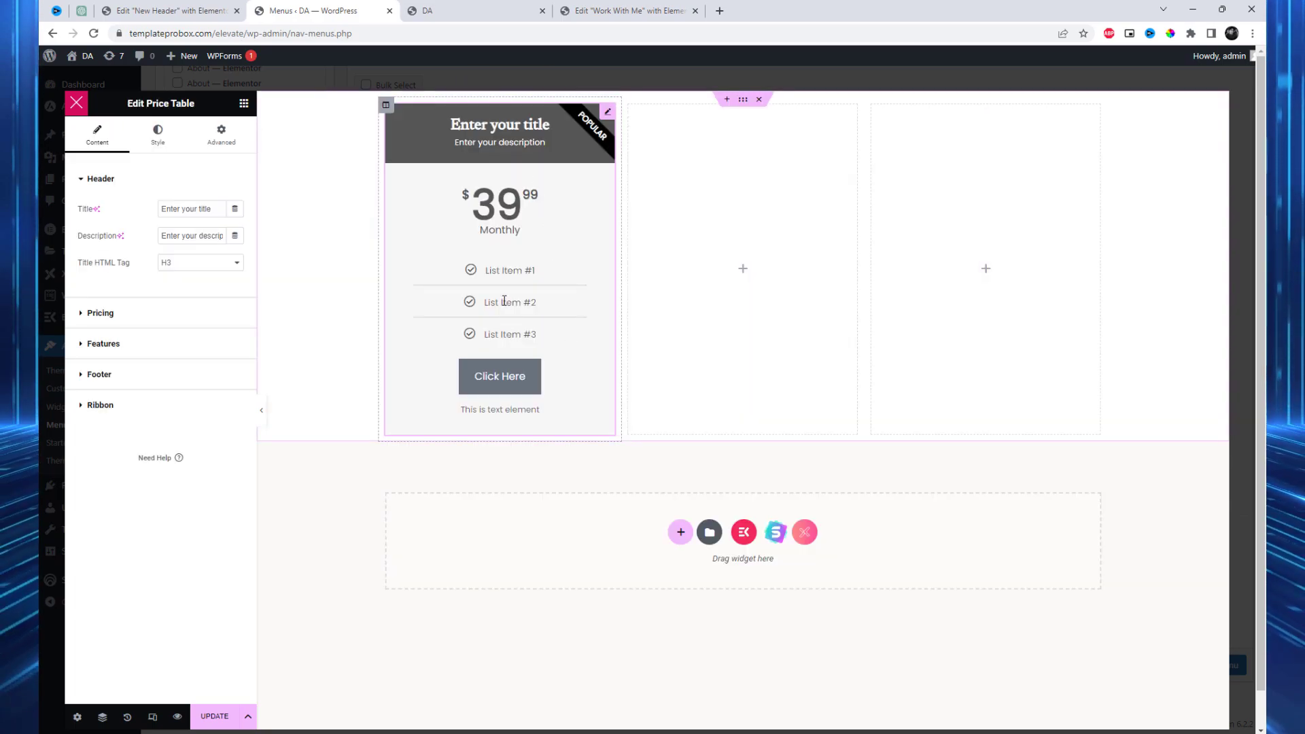
Step: Set the price table's title to "Title one"
triple_click(195, 210)
text(T)
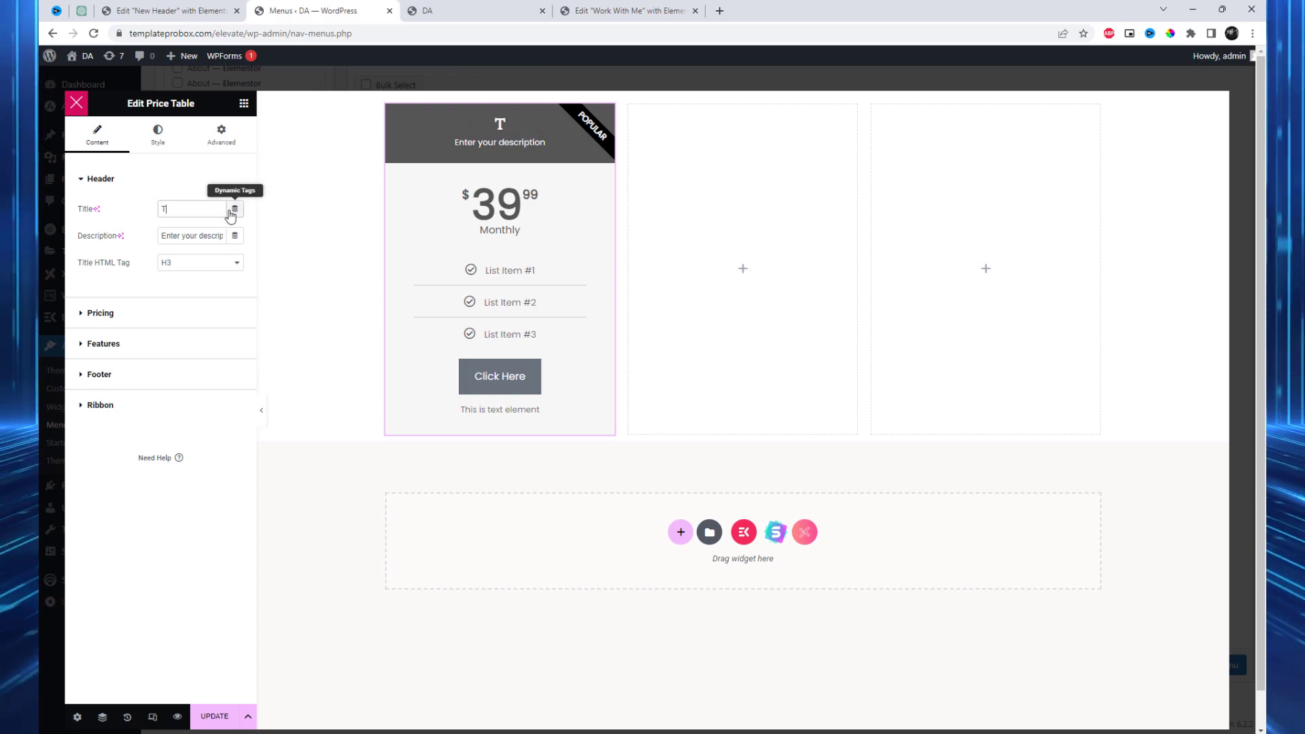
text(itle one)
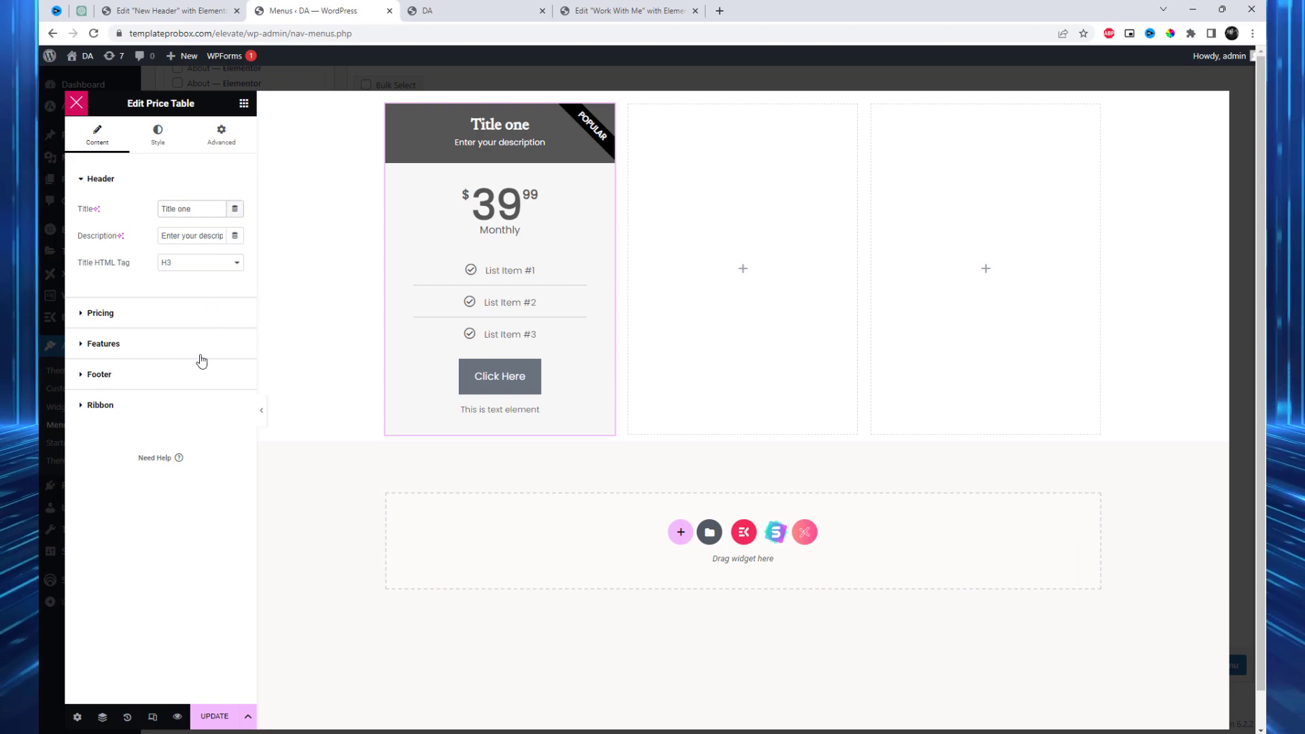
Step: Duplicate the price table twice and move the copies into the second and third columns
right_click(499, 275)
click(534, 306)
drag(533, 487, 793, 336)
right_click(809, 253)
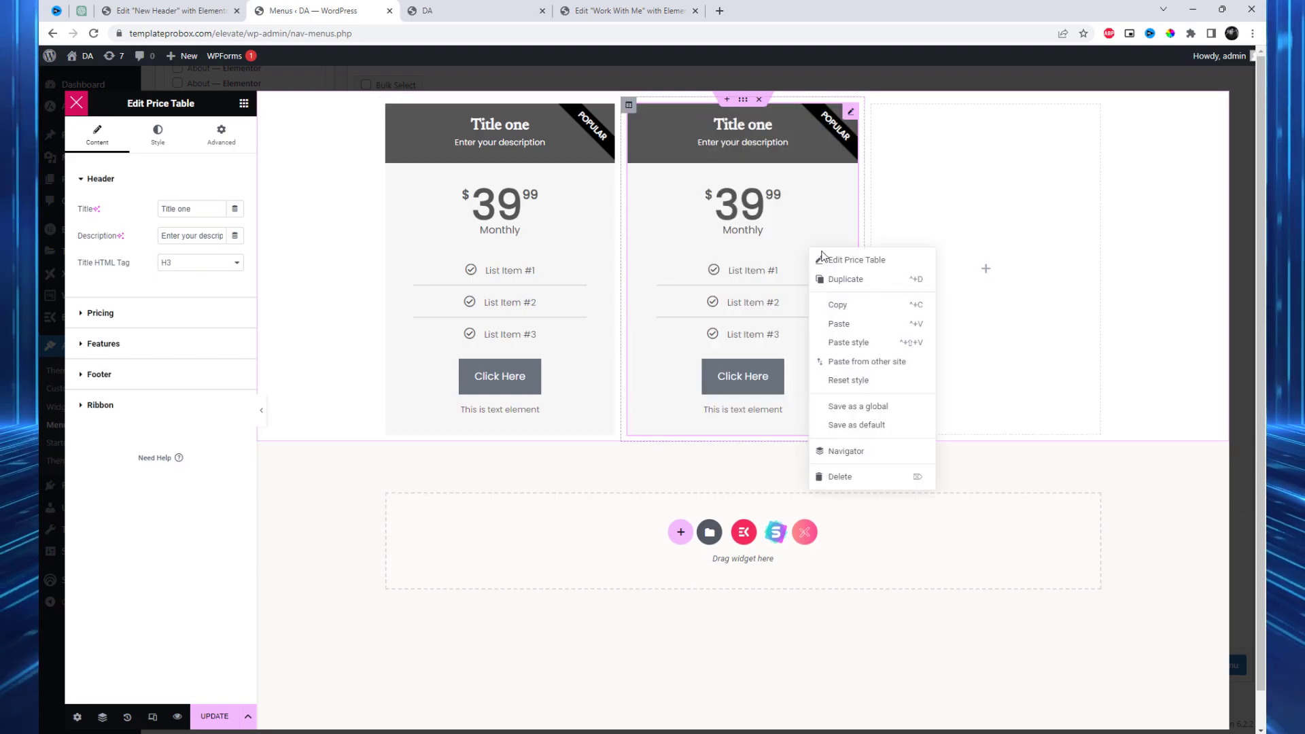
click(836, 280)
drag(847, 457, 971, 297)
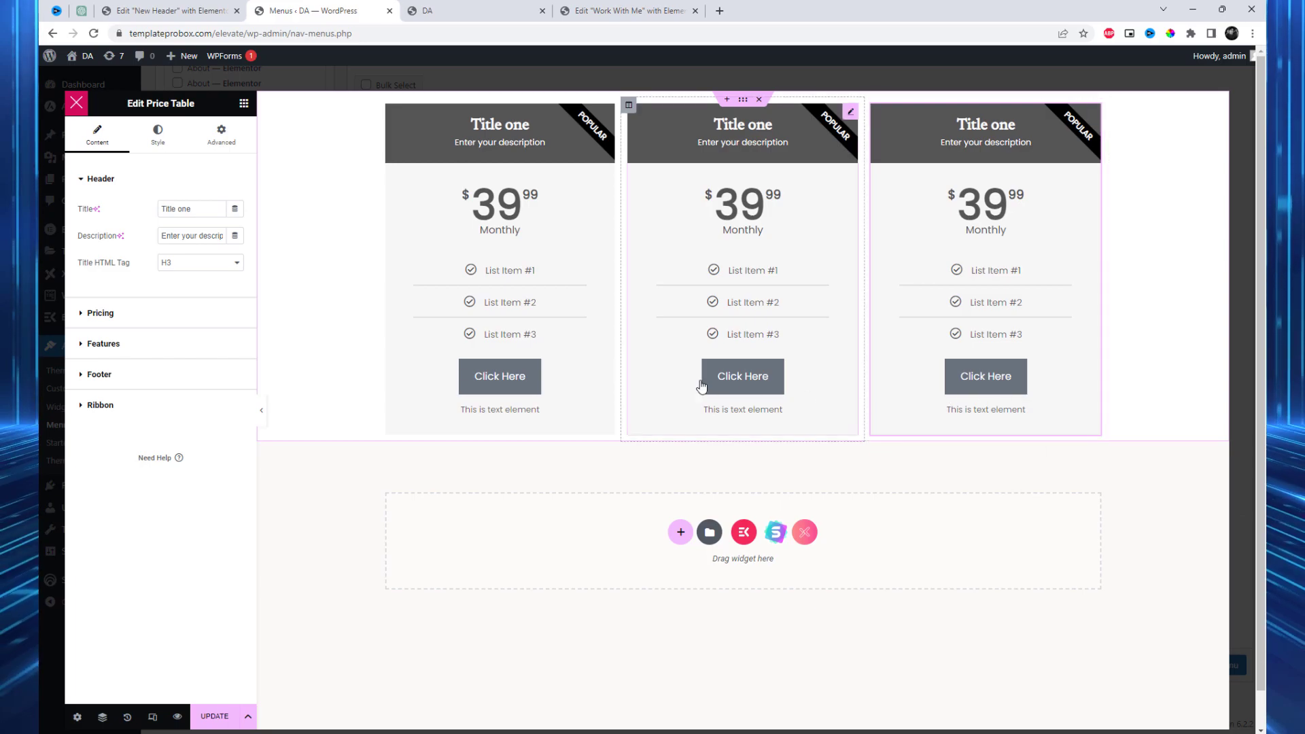
Step: Unlink the section's margins, set the top margin to 15 px and the bottom to 0, and update the mega menu content
click(743, 100)
click(220, 135)
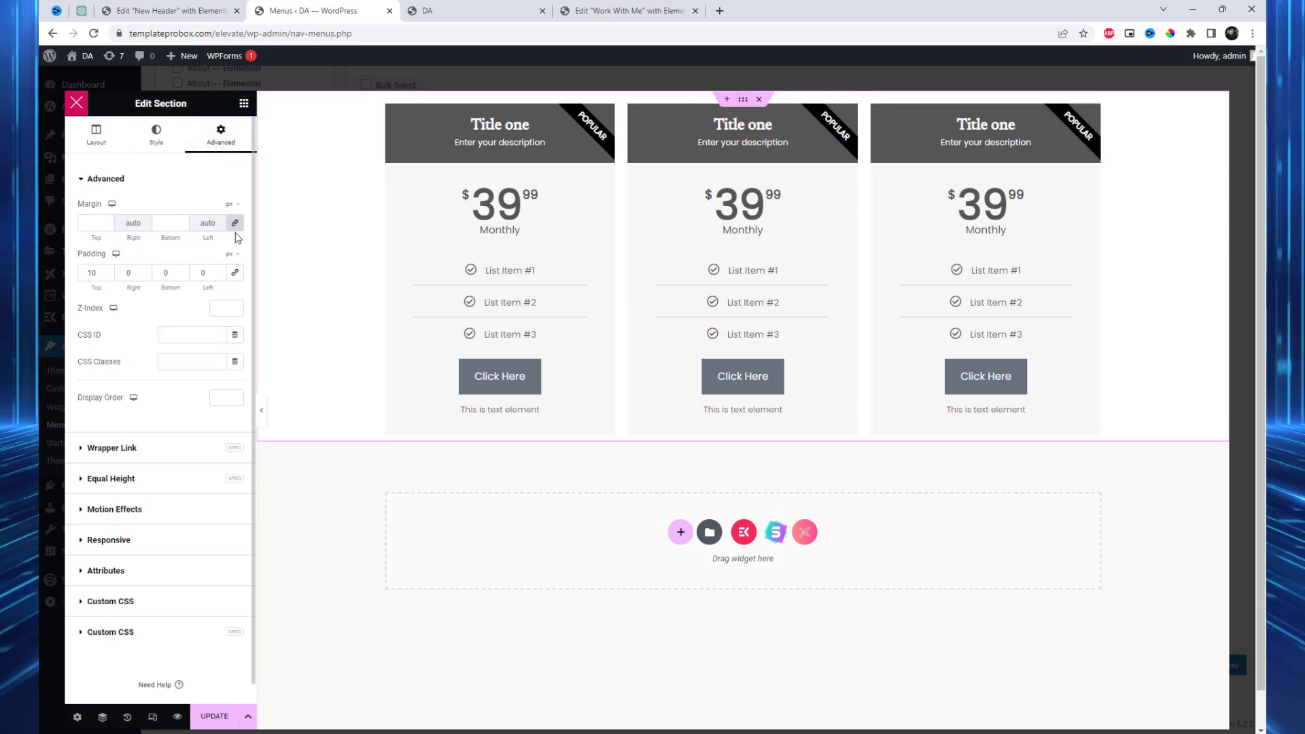
click(235, 222)
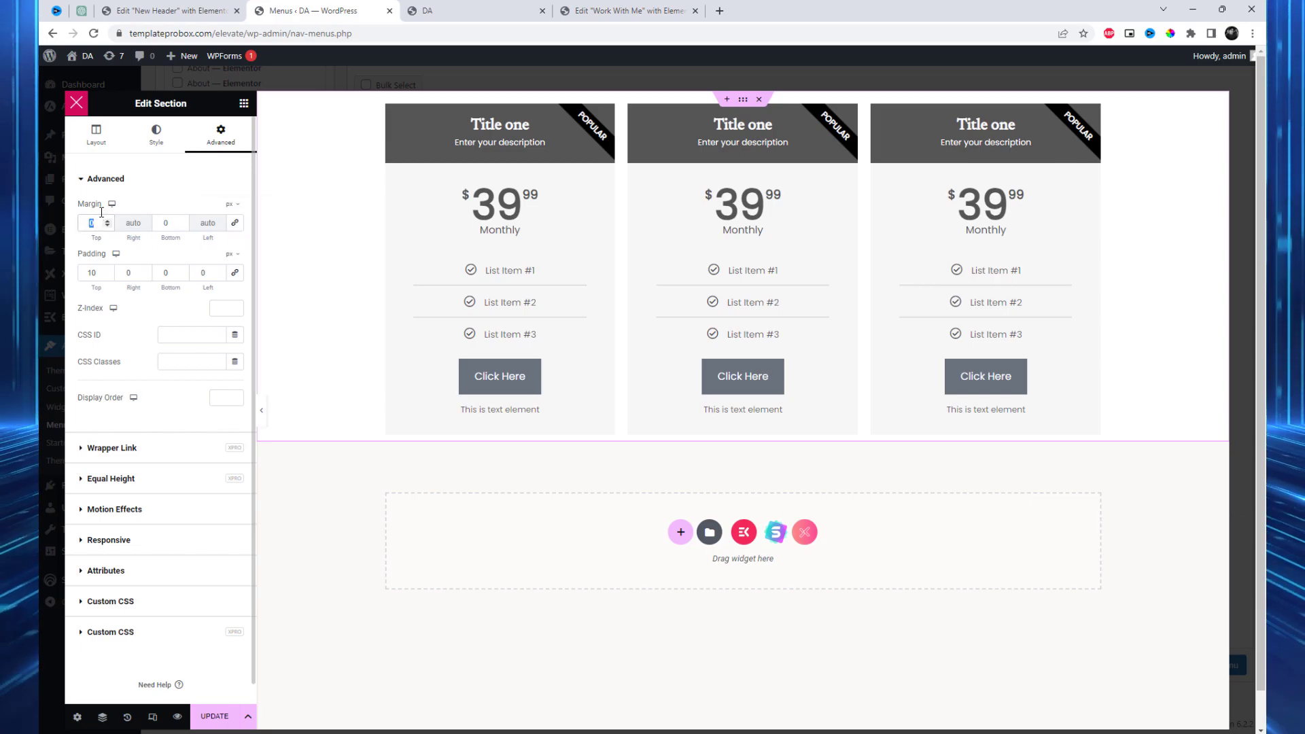
text(30)
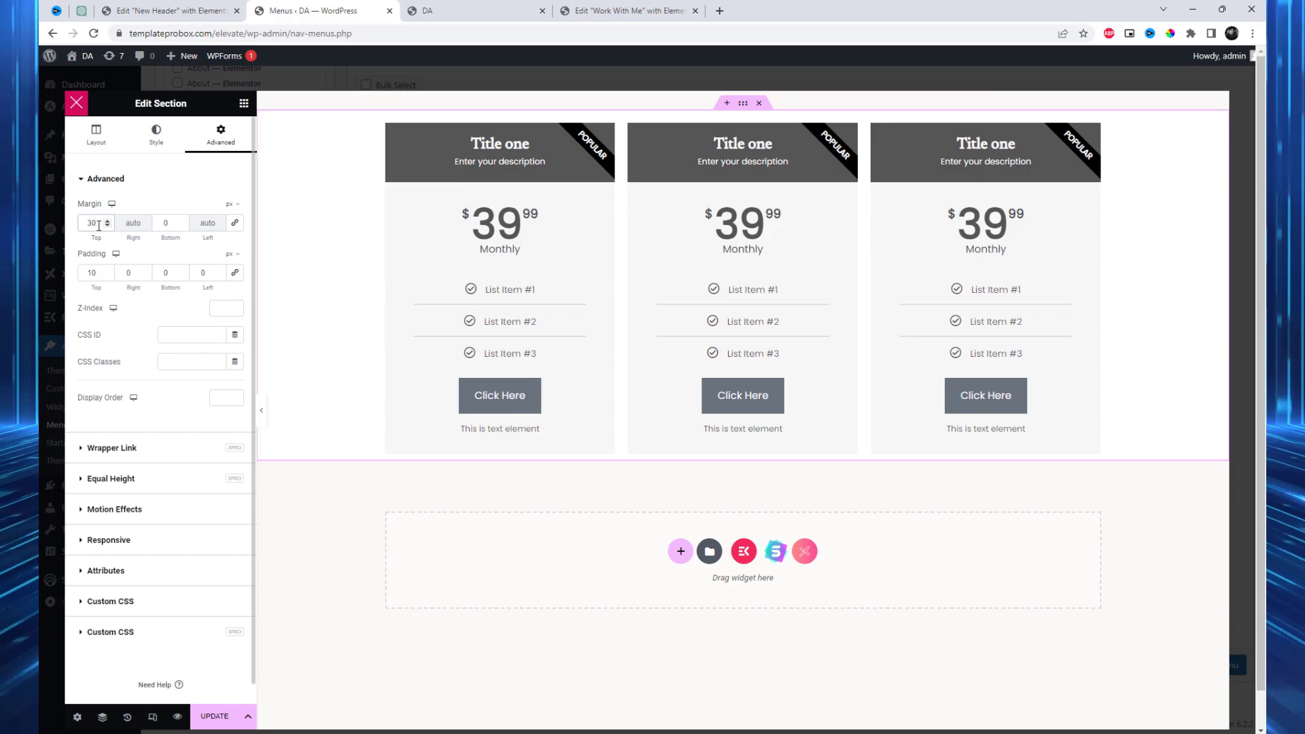
text(15)
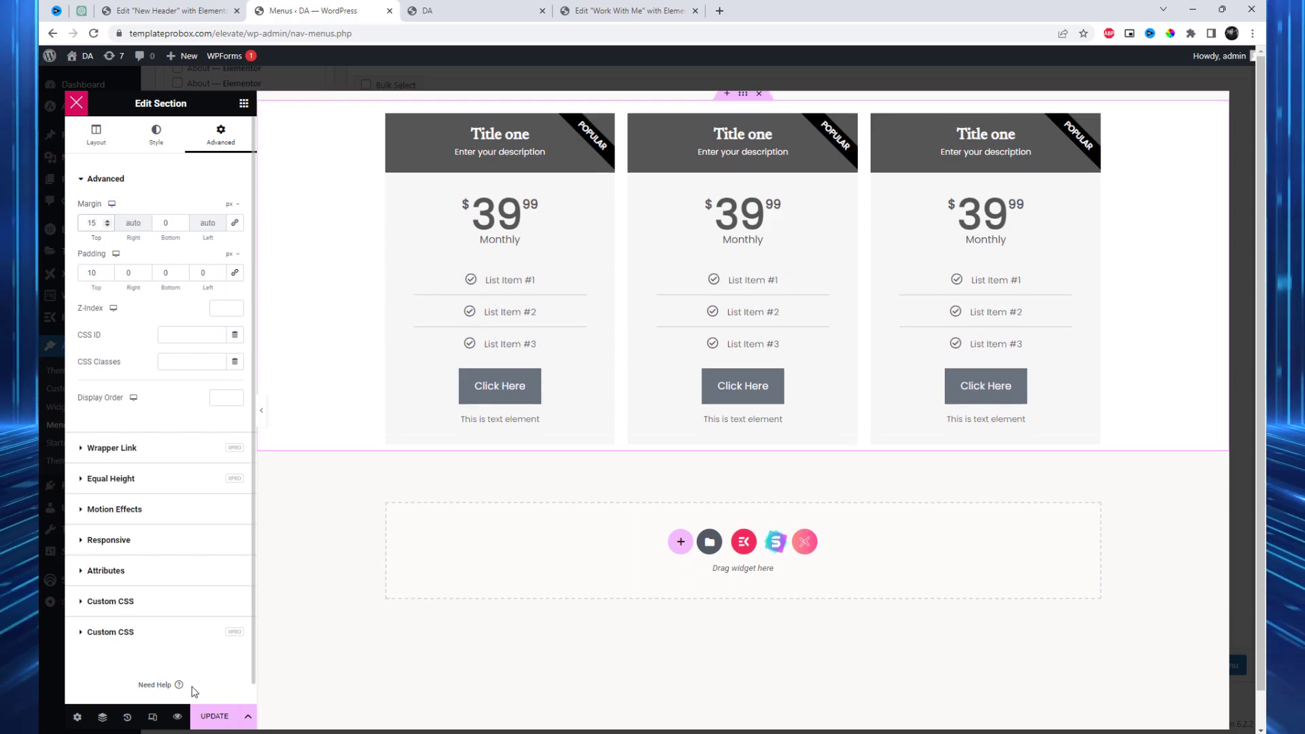
click(224, 720)
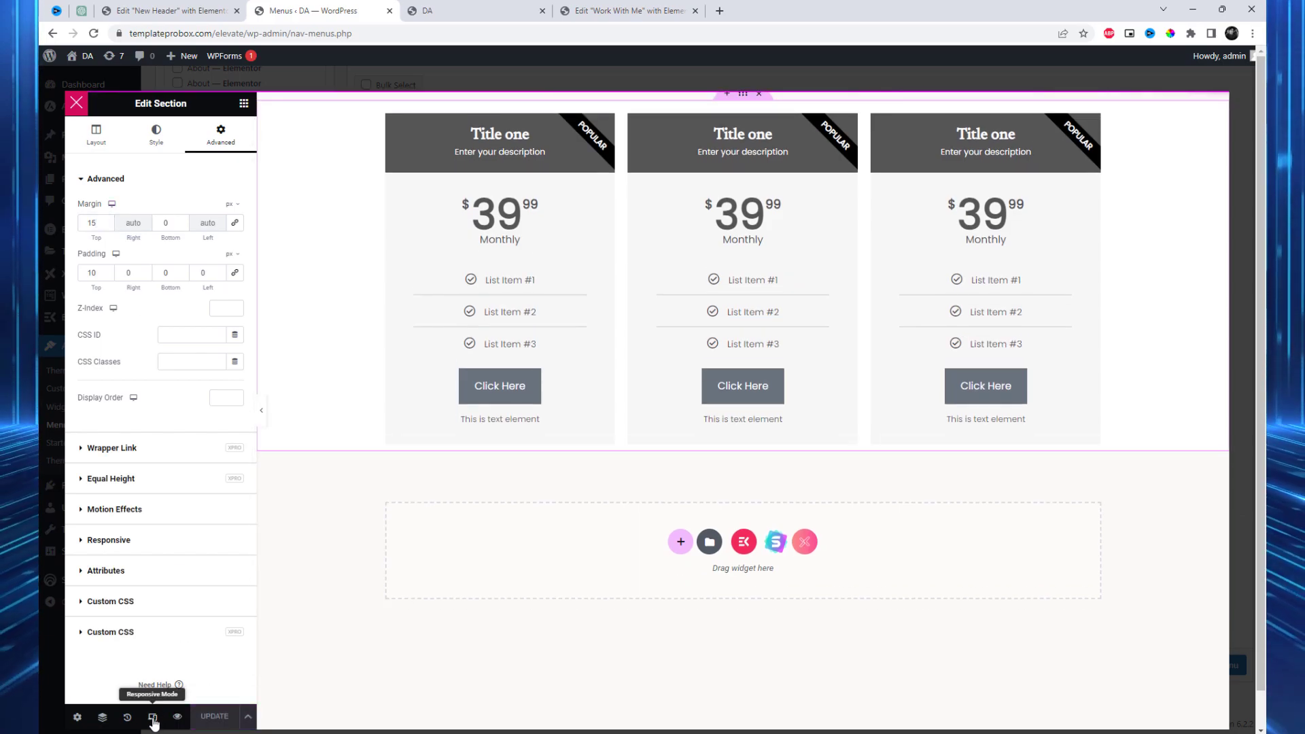
Step: Preview the three price tables in the mobile layout, return to desktop and leave responsive mode
click(154, 719)
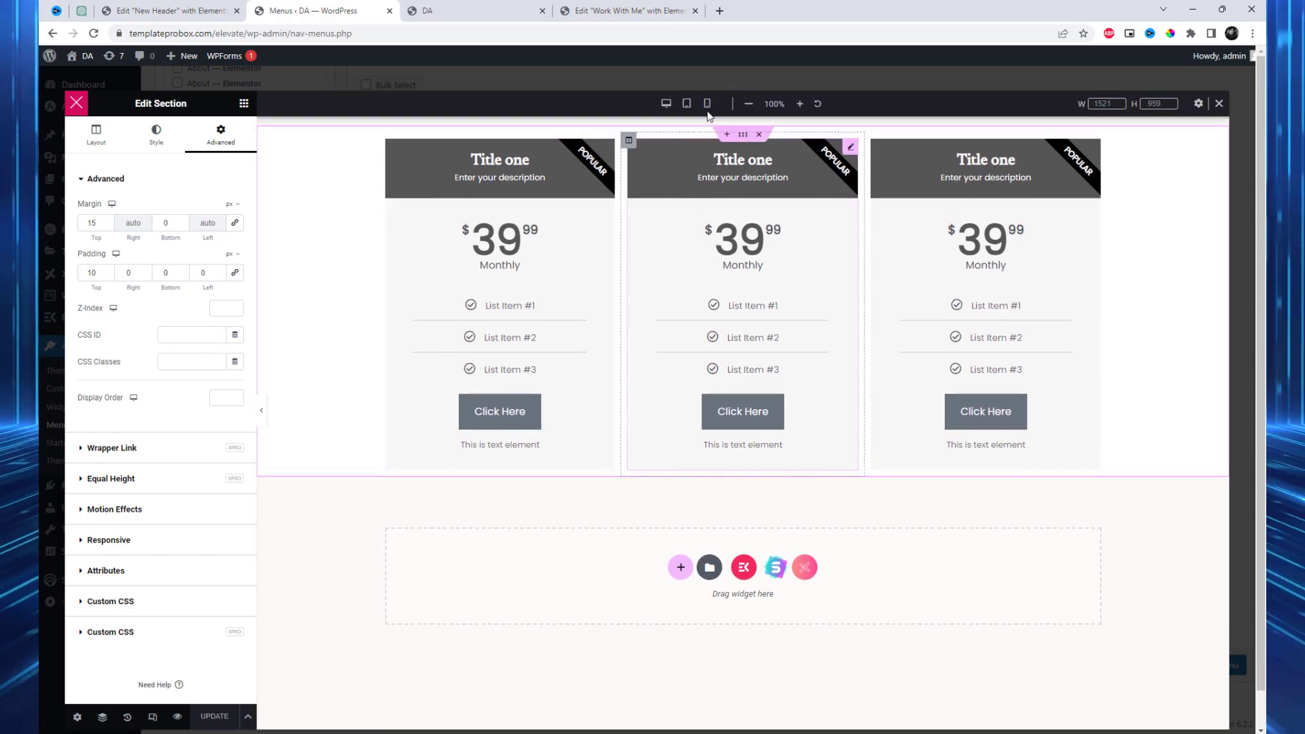
click(707, 104)
scroll(766, 421, down, 2)
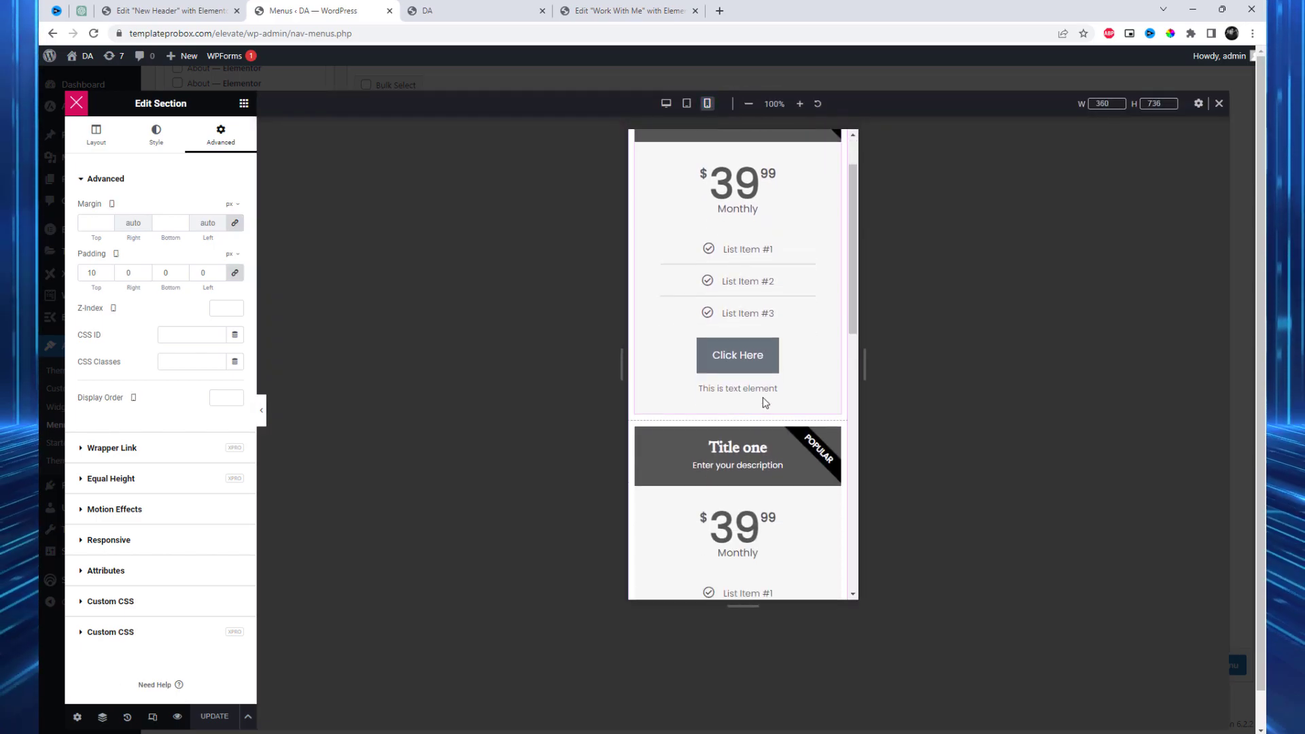
scroll(771, 430, down, 3)
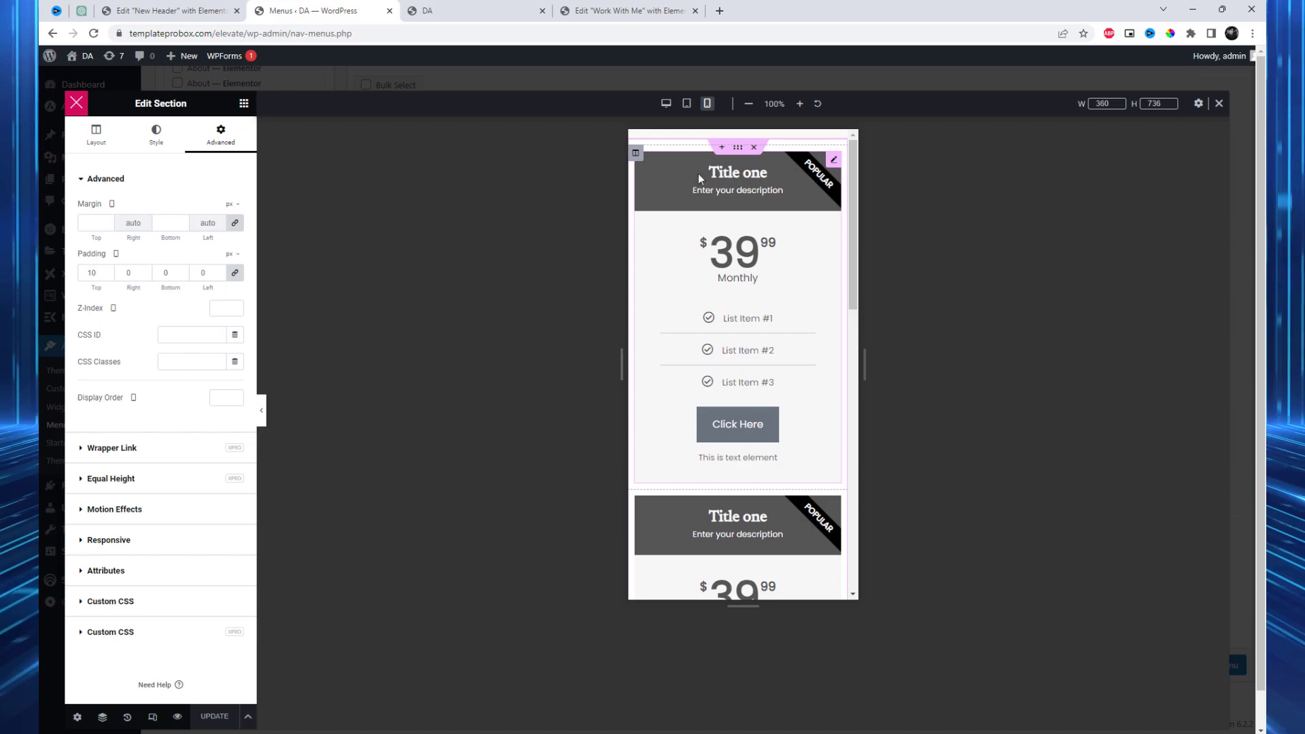
click(666, 103)
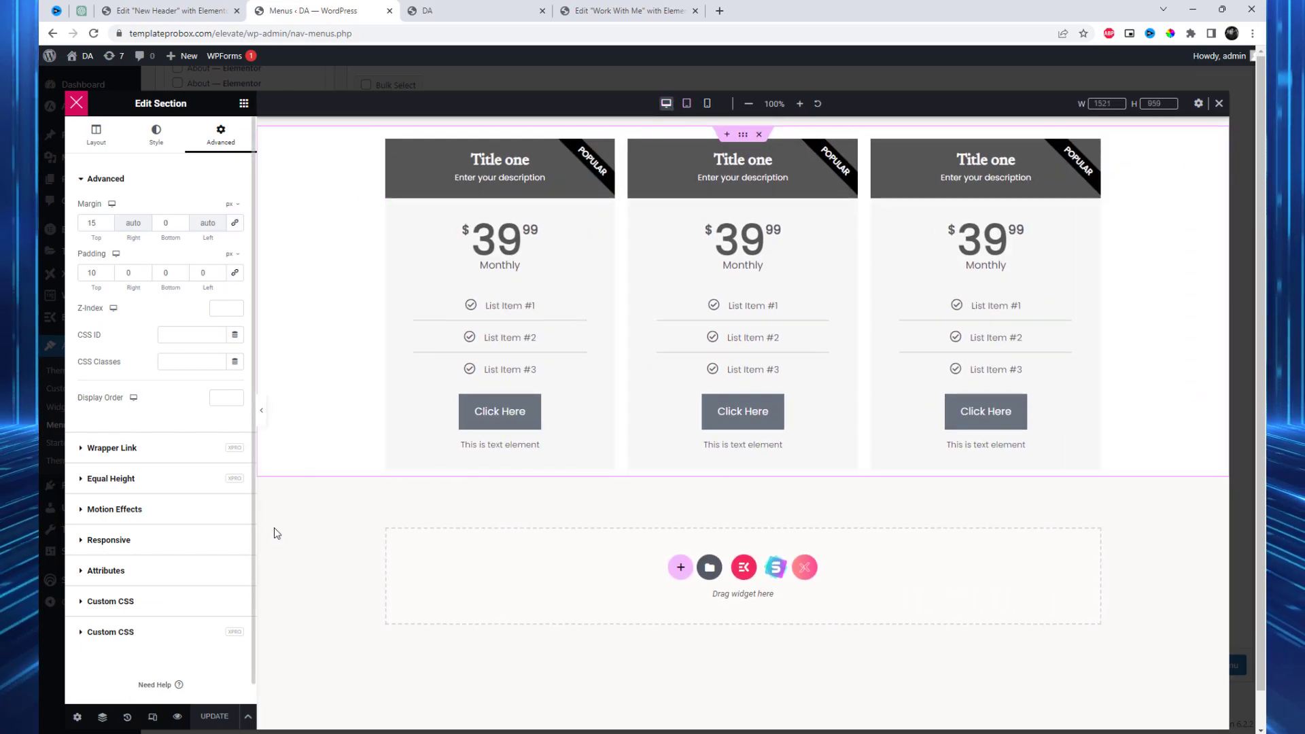
click(1219, 103)
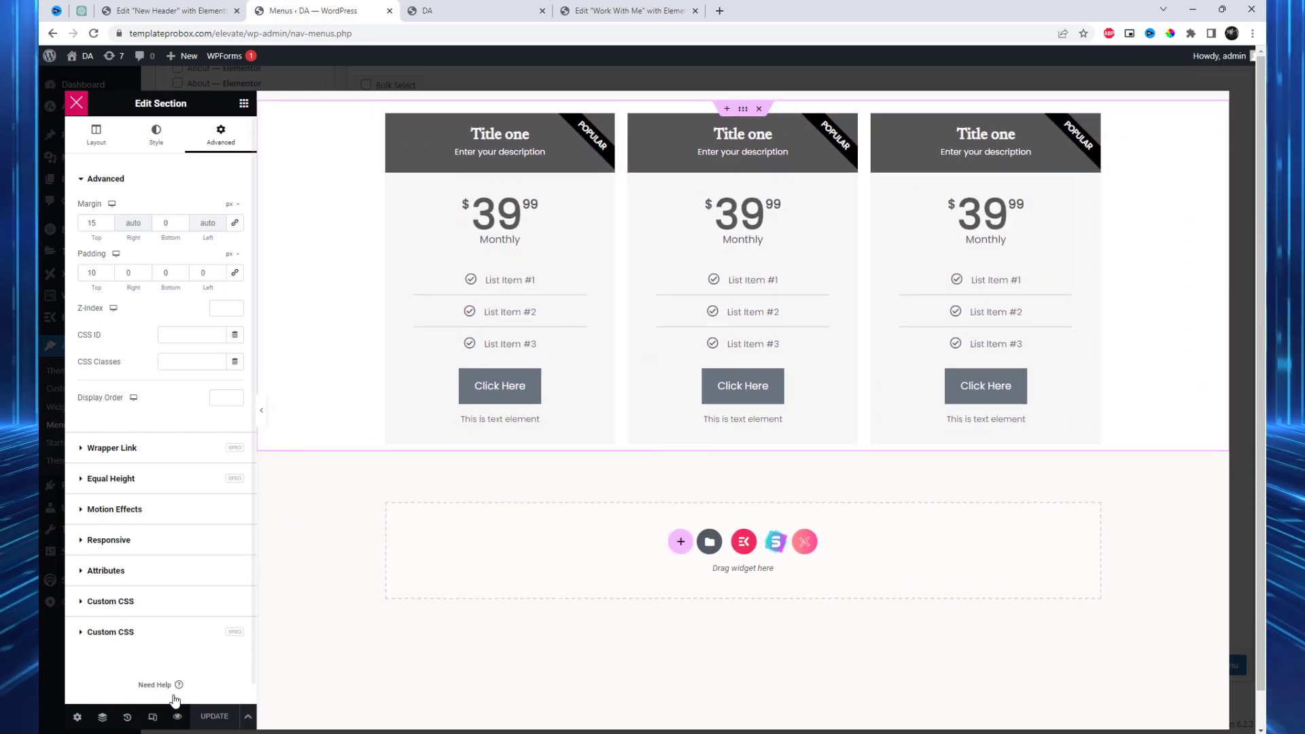
Step: Close the mega menu content editor and the Price item's settings, and save the menu
click(76, 103)
click(787, 498)
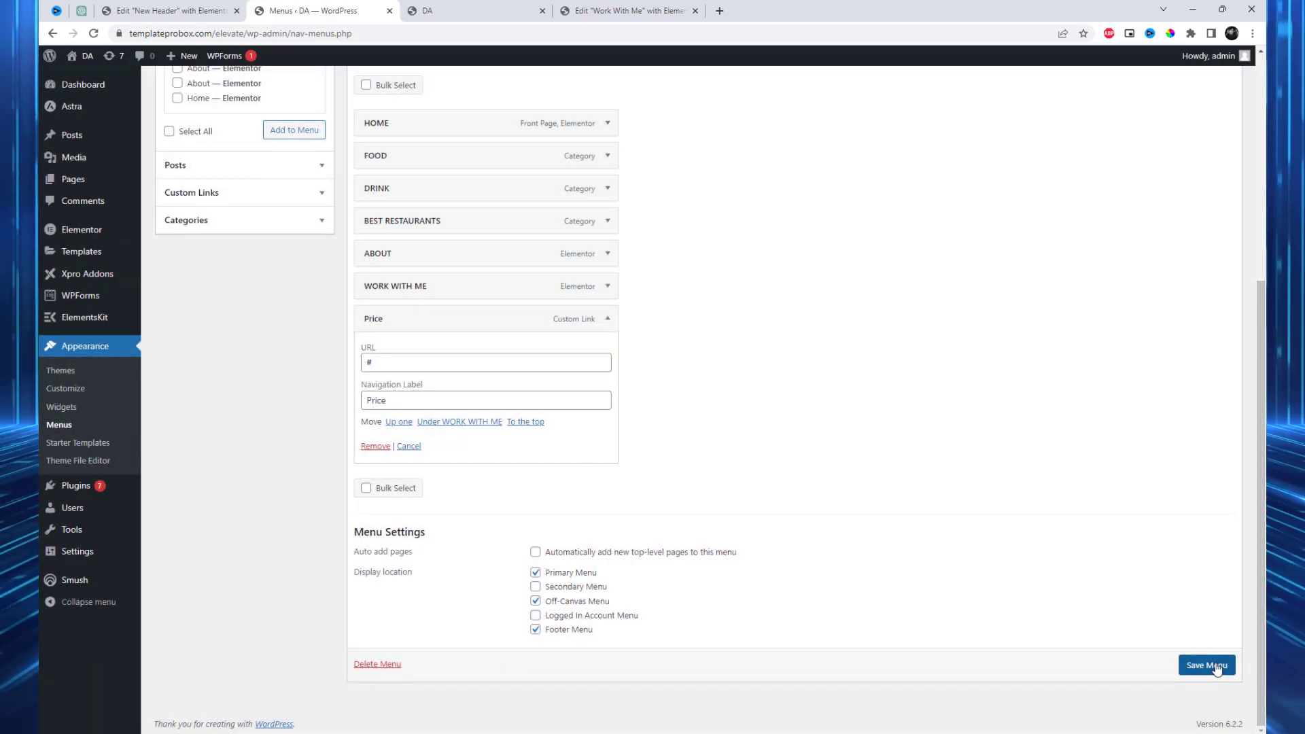
click(1207, 666)
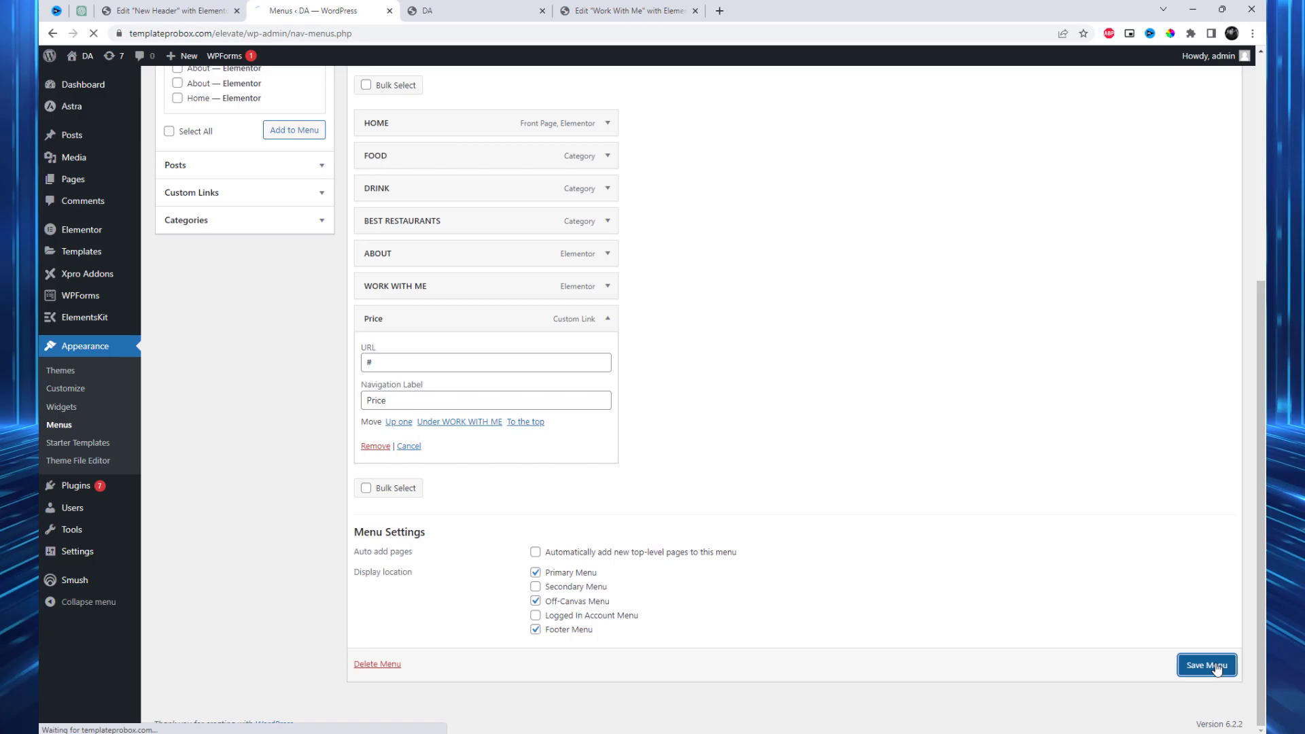
Step: Reload the live site and check the Price mega menu in the header
click(445, 11)
key(F5)
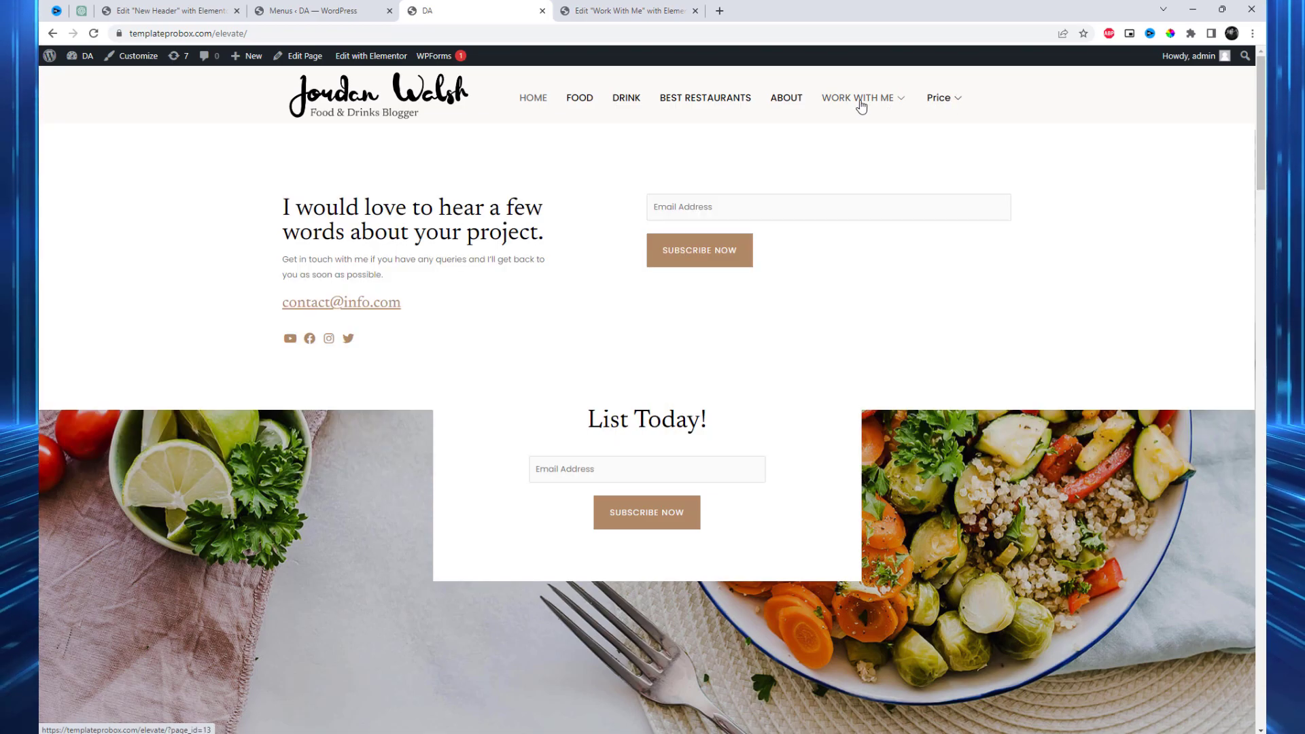
mouse_move(944, 102)
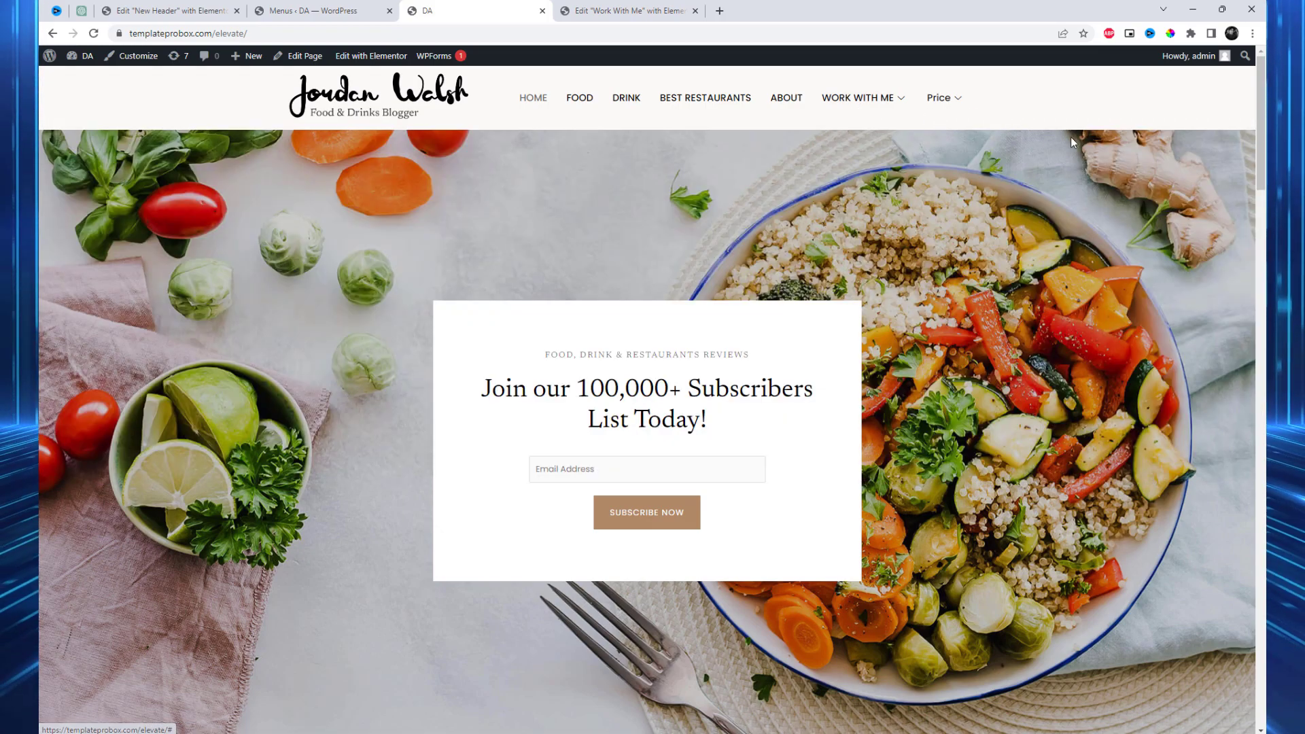
Step: Inspect the site at mobile width, expand the Price submenu to examine the stacked price tables, and close the developer tools
right_click(854, 89)
click(1010, 296)
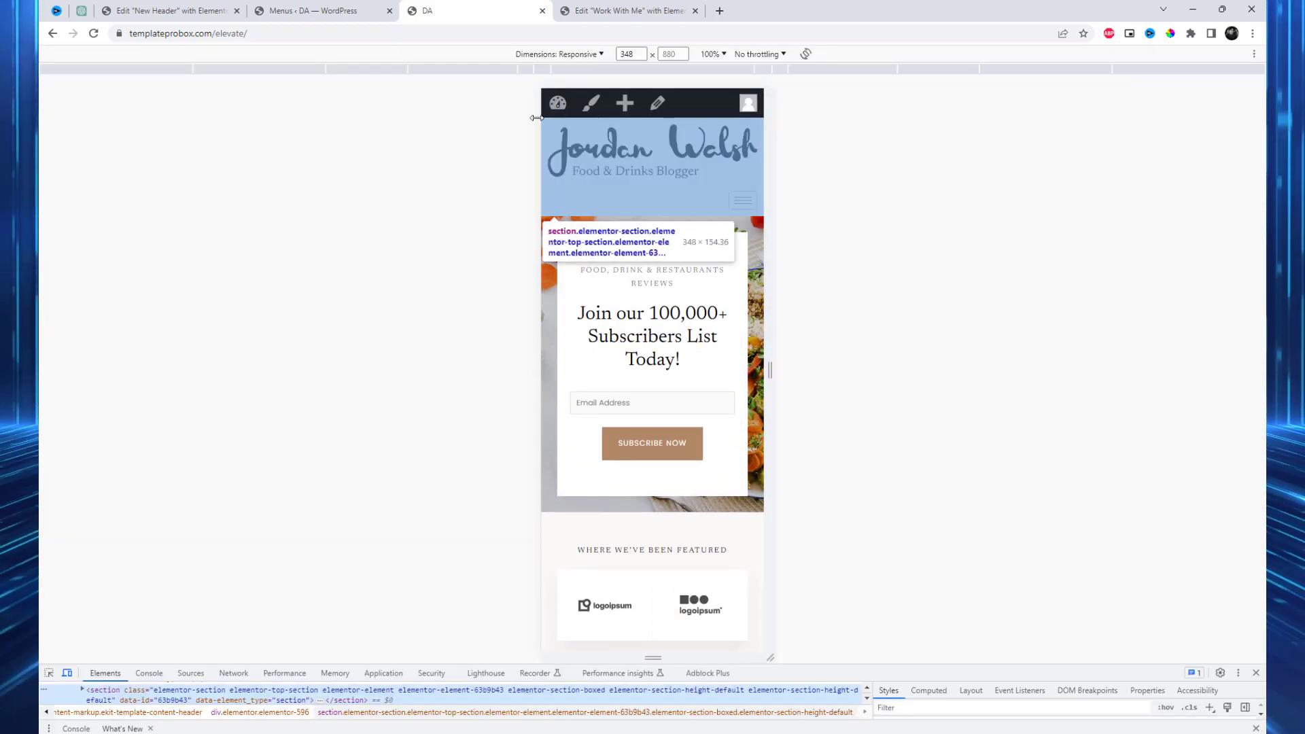
click(548, 38)
key(Return)
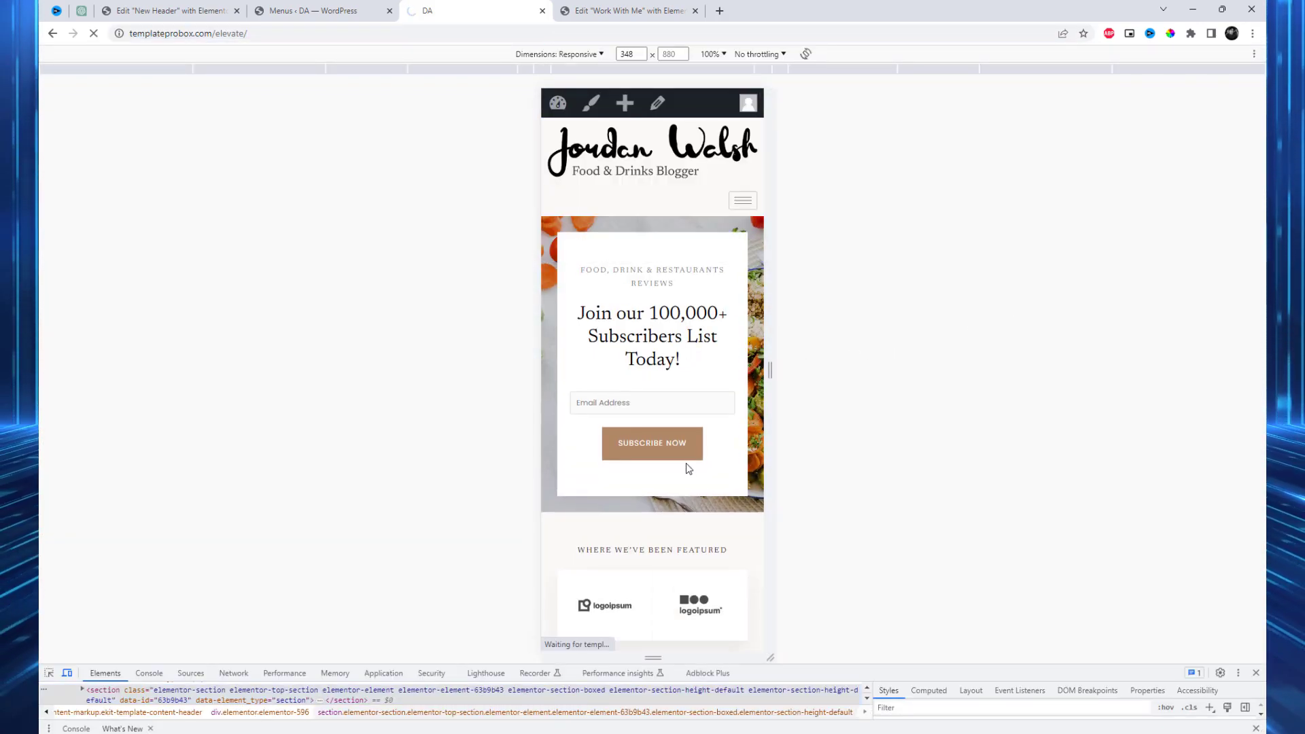
click(748, 202)
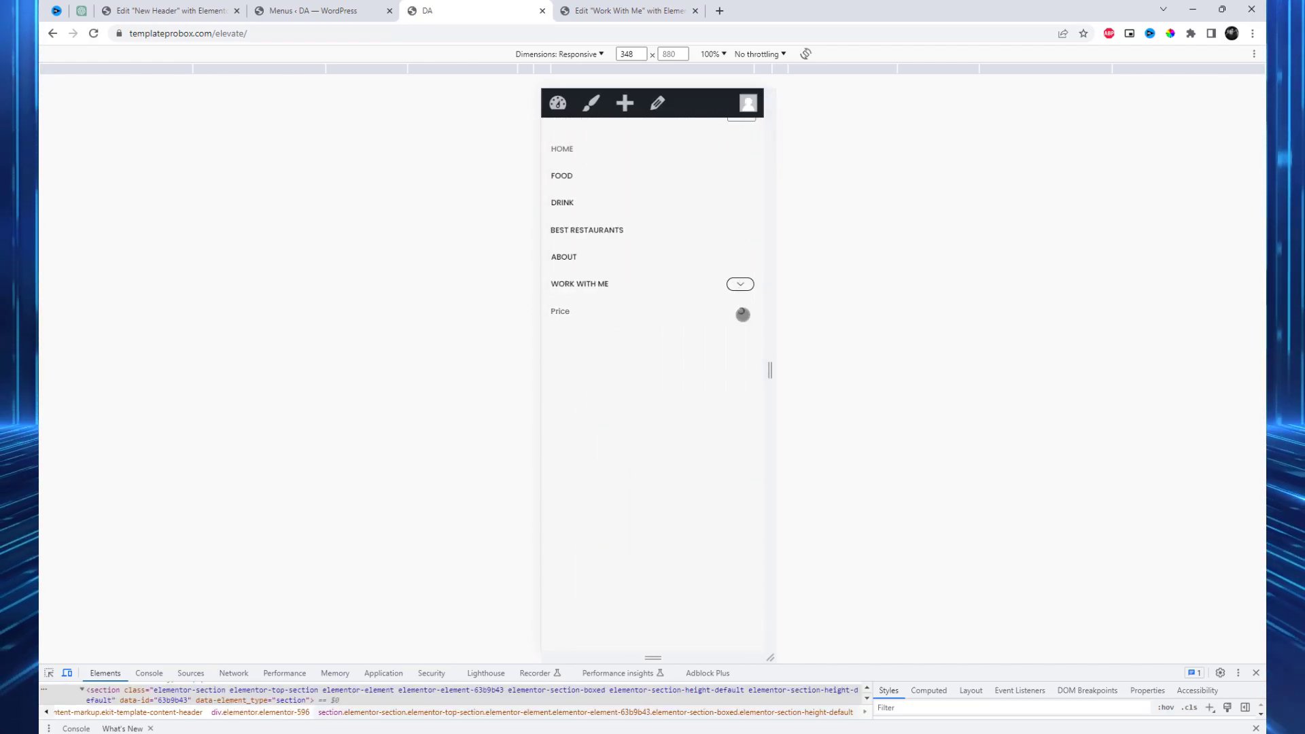
scroll(690, 425, down, 3)
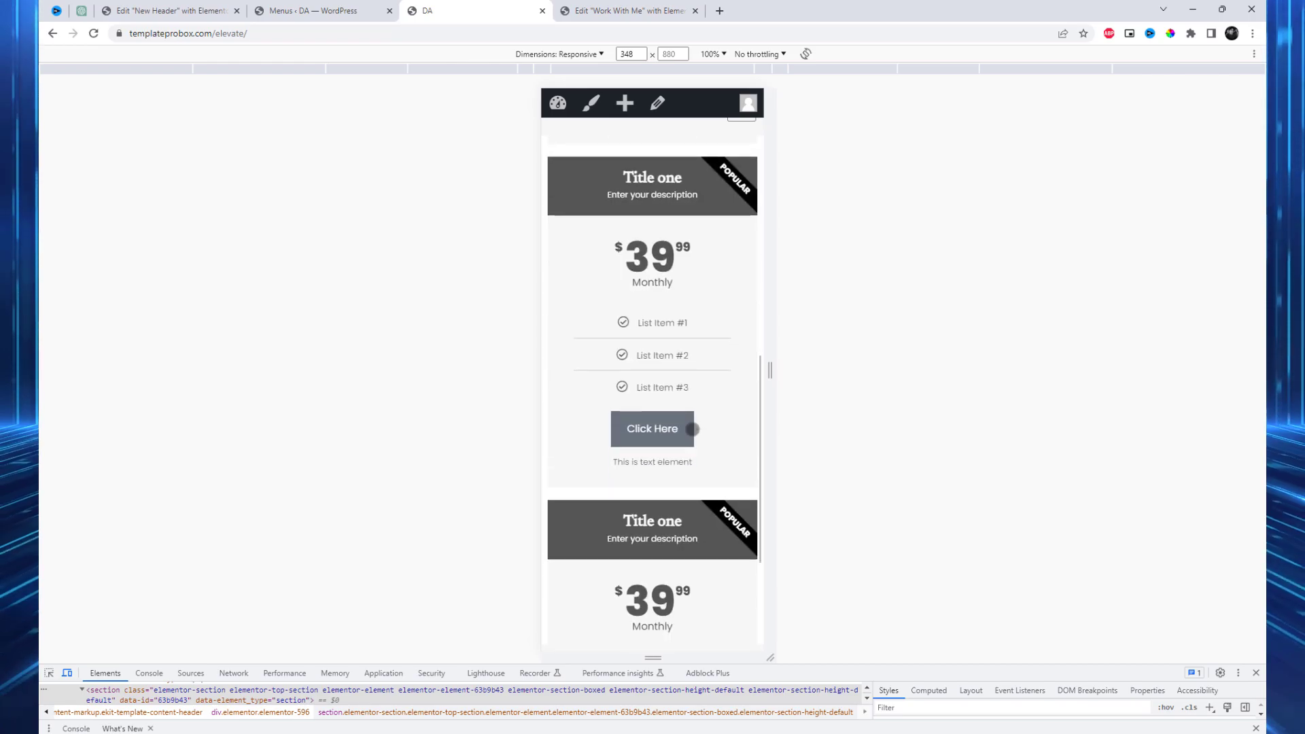
scroll(692, 429, down, 3)
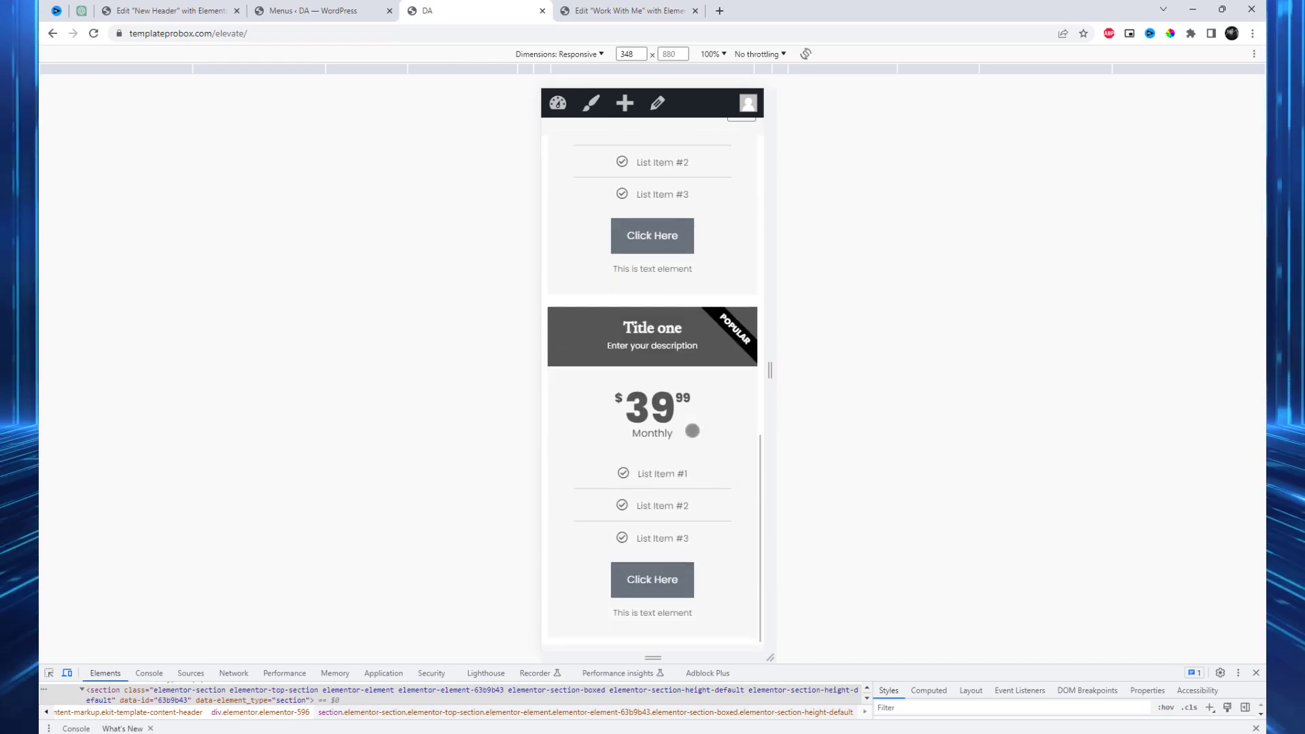
click(1256, 673)
Step: Close the Work With Me editor tab and open the Home page for editing with Elementor in a new tab
click(694, 10)
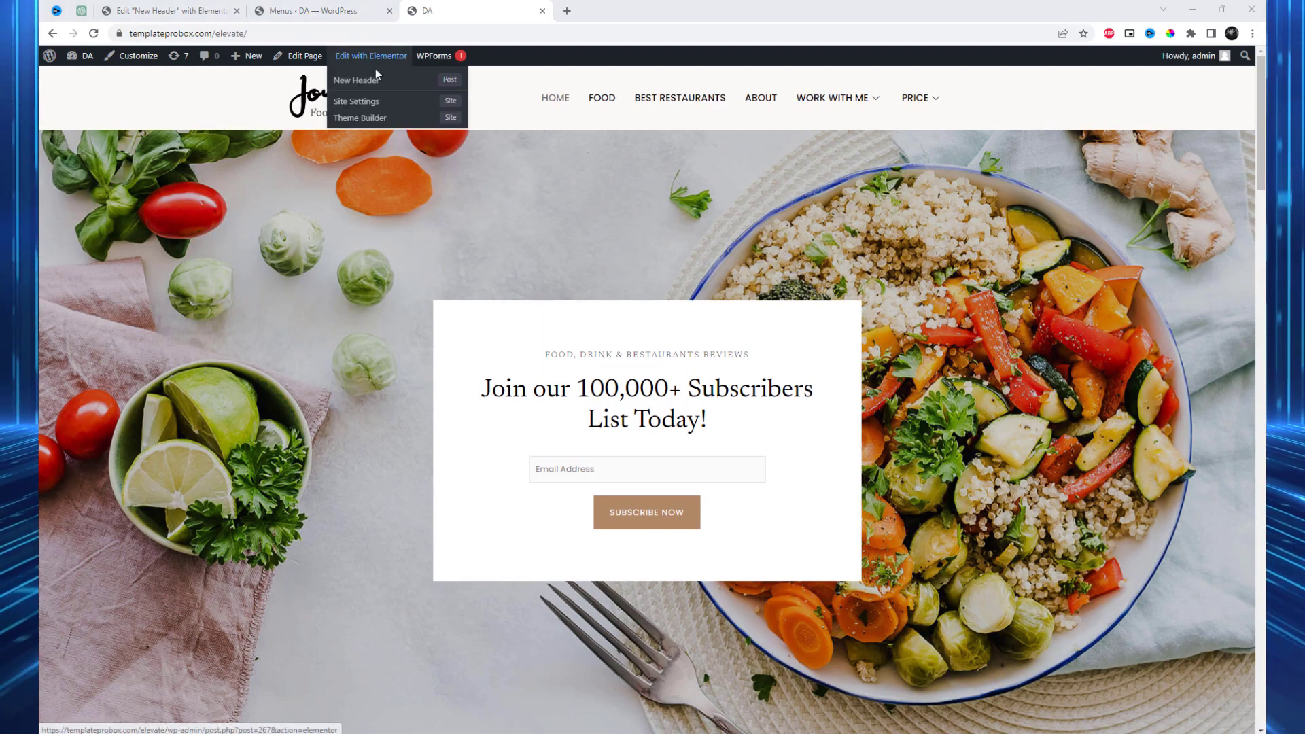
middle_click(376, 60)
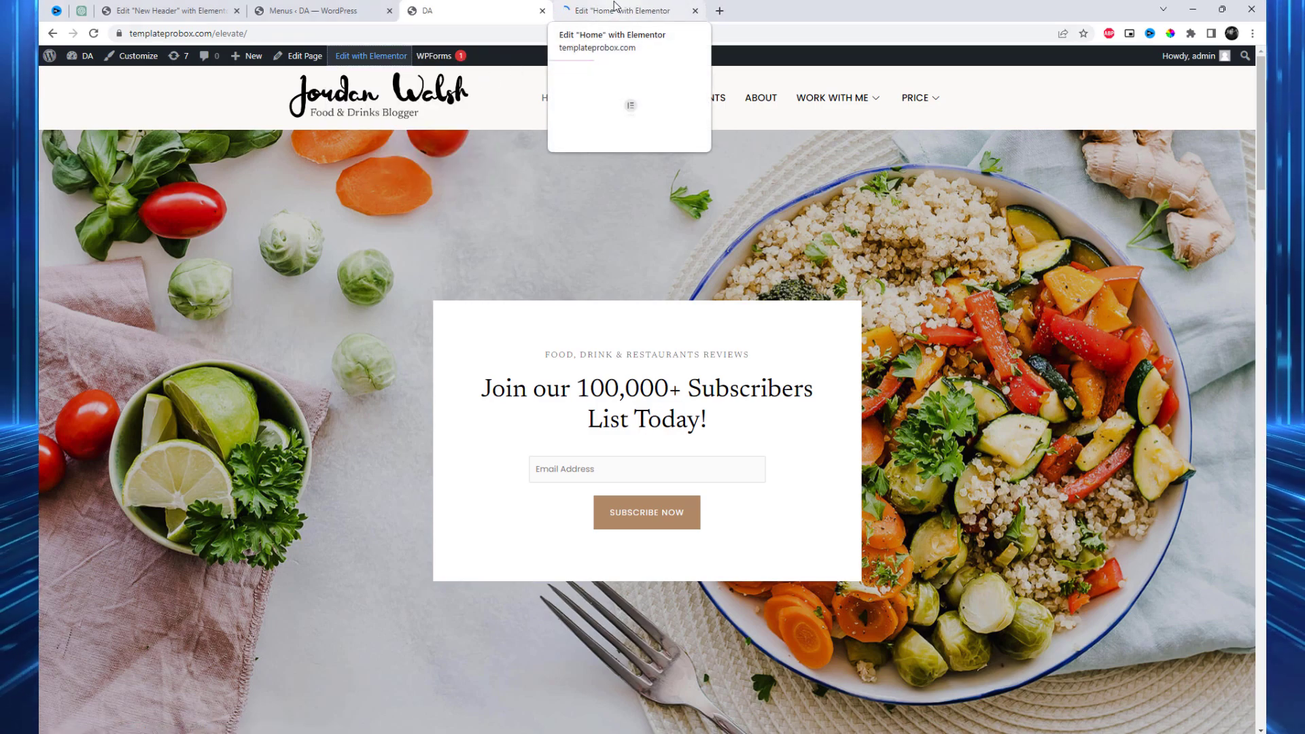
click(615, 10)
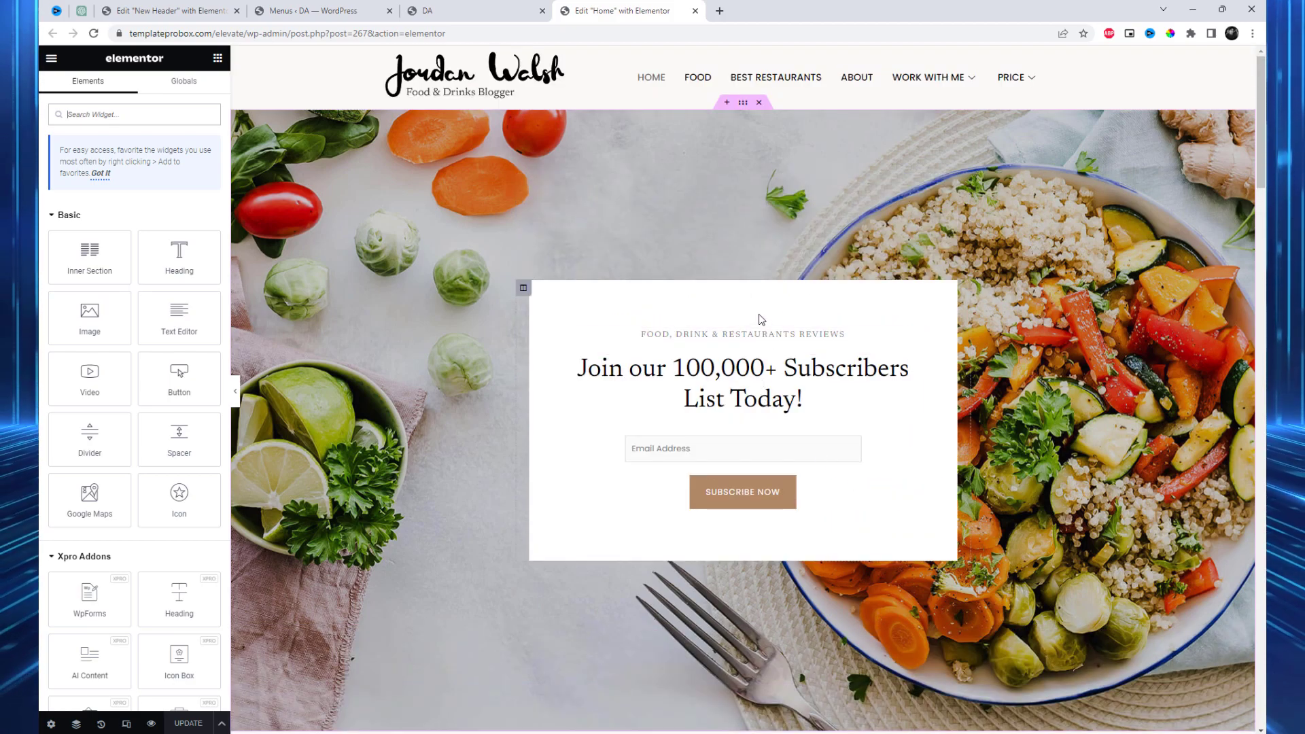
Step: Save the Home page's About Me section to the template library as "About Us" and close the library
right_click(760, 318)
scroll(998, 525, down, 15)
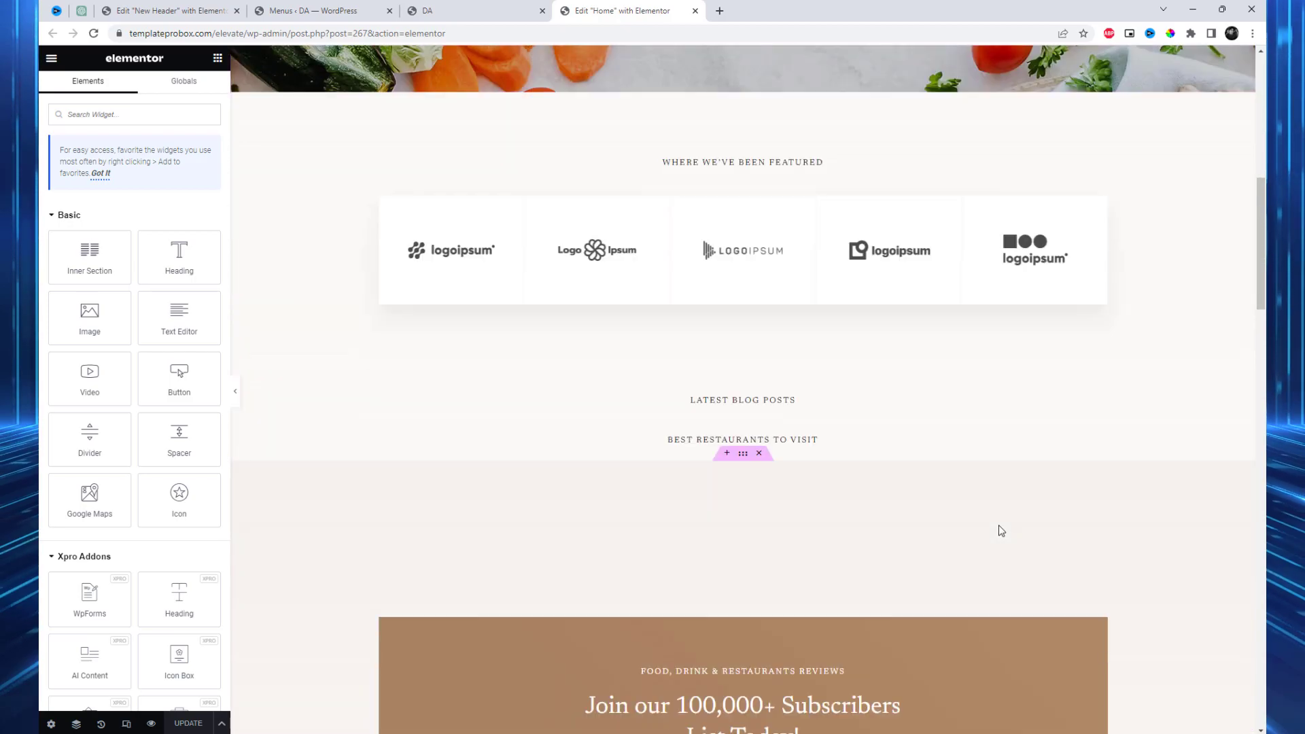
scroll(1001, 531, down, 5)
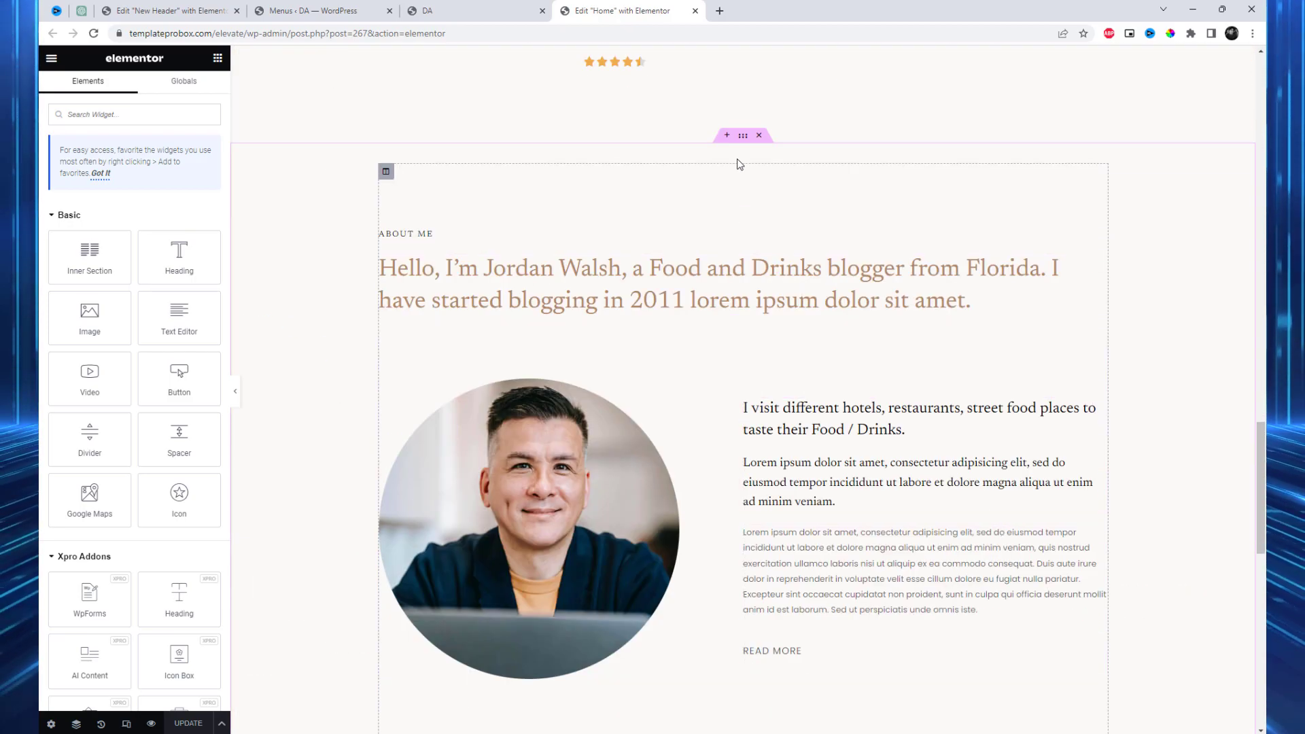
click(745, 139)
right_click(745, 141)
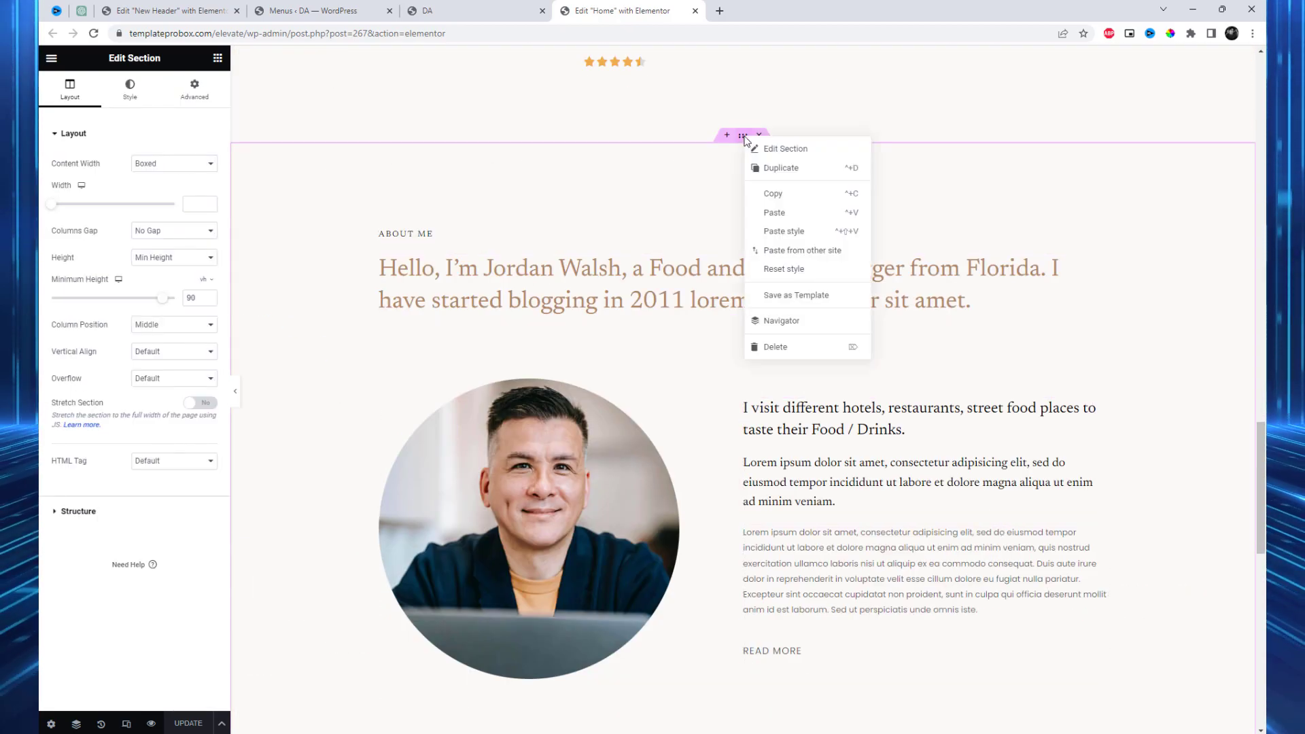
click(814, 293)
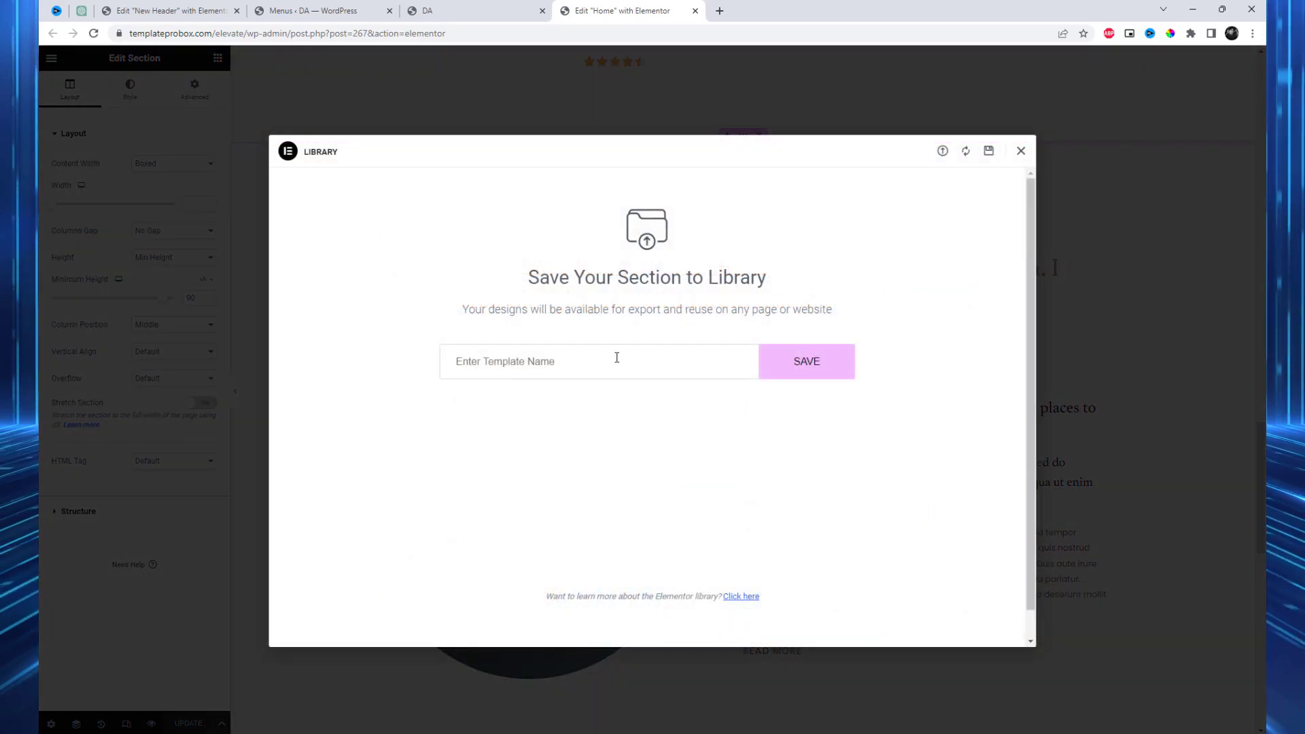
text(About Us)
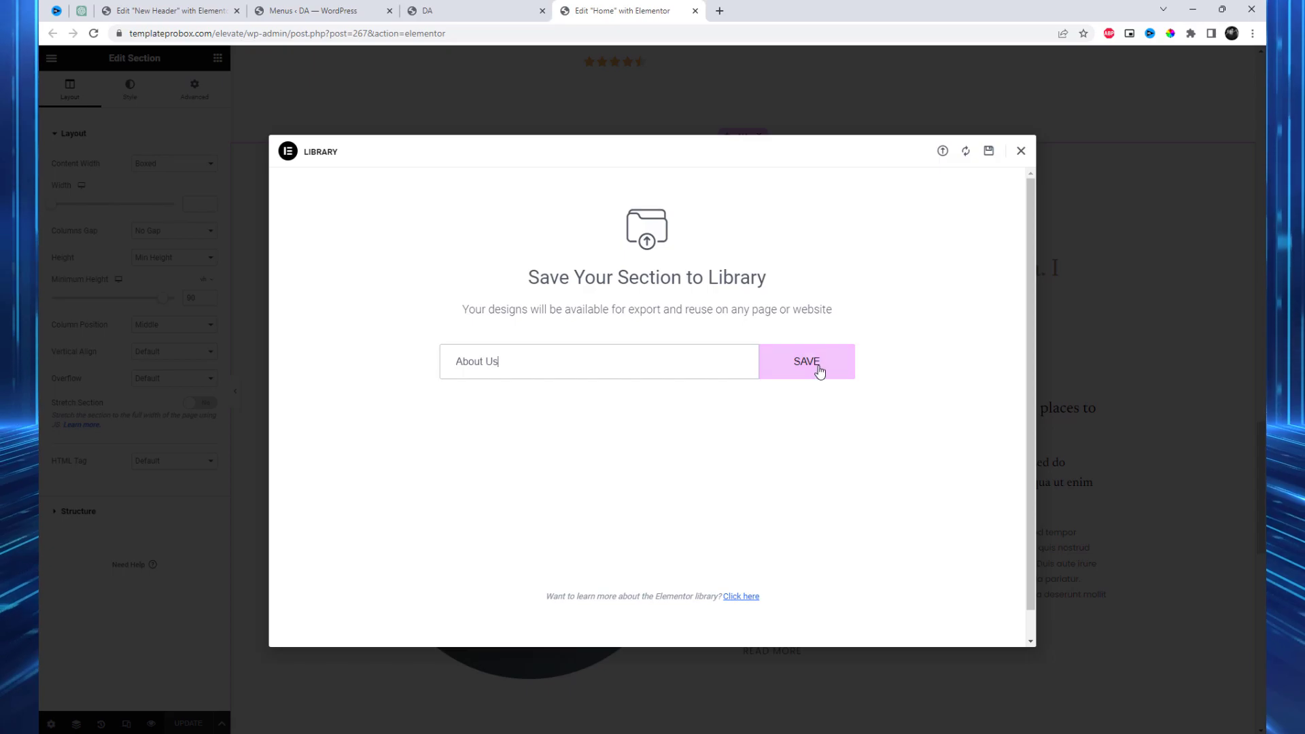
click(820, 371)
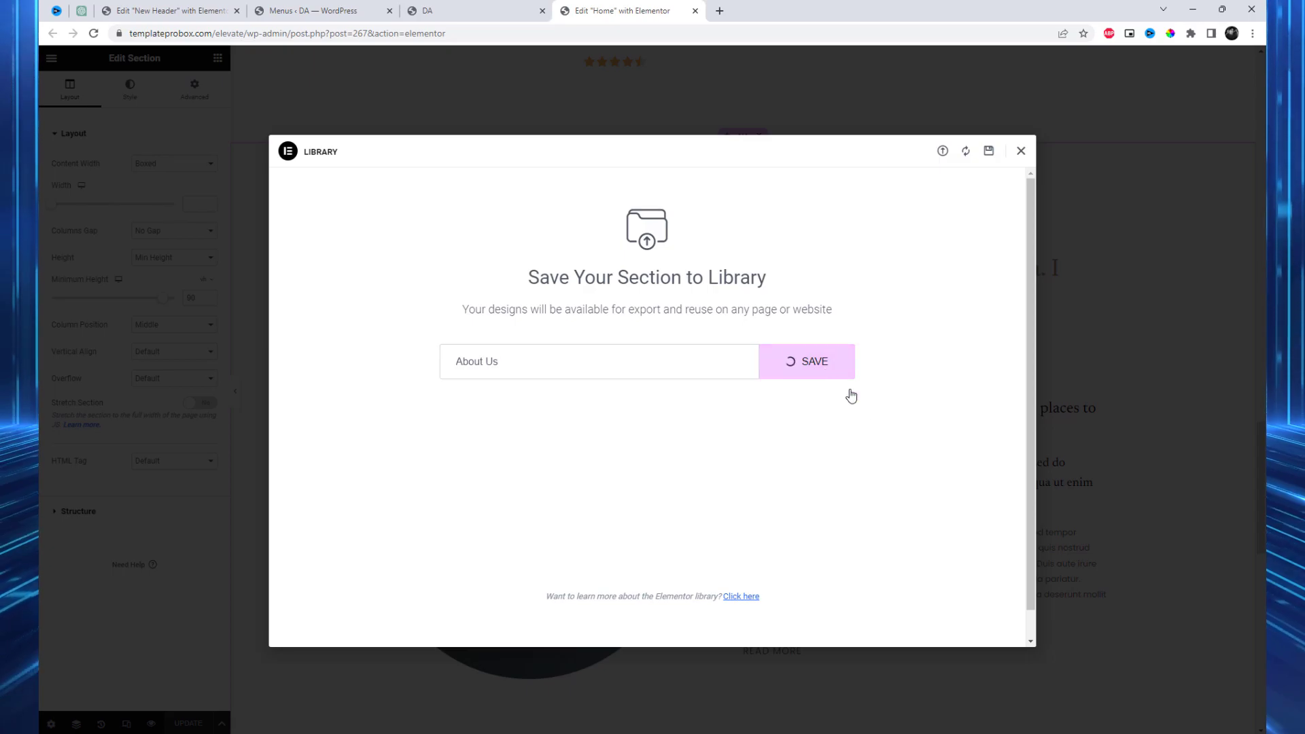
click(1021, 151)
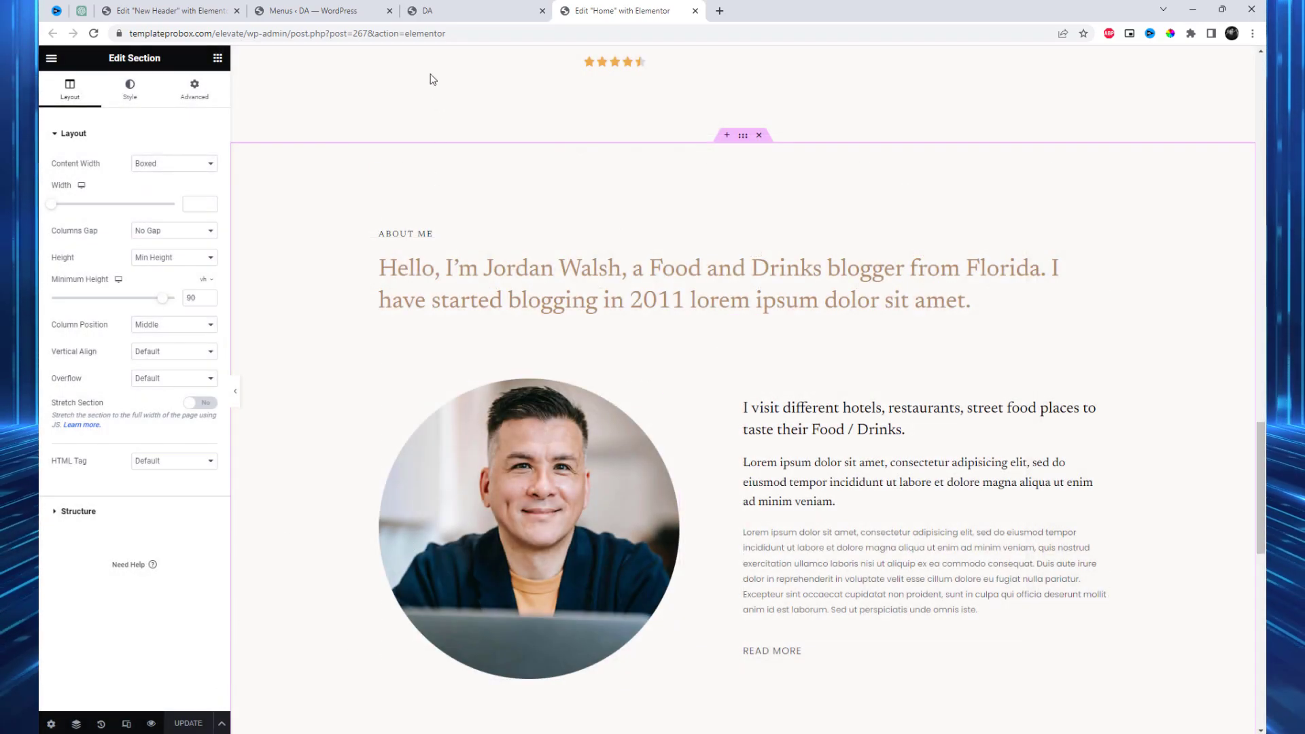
Step: Return to the WordPress Menus page and reload it
click(297, 8)
right_click(838, 467)
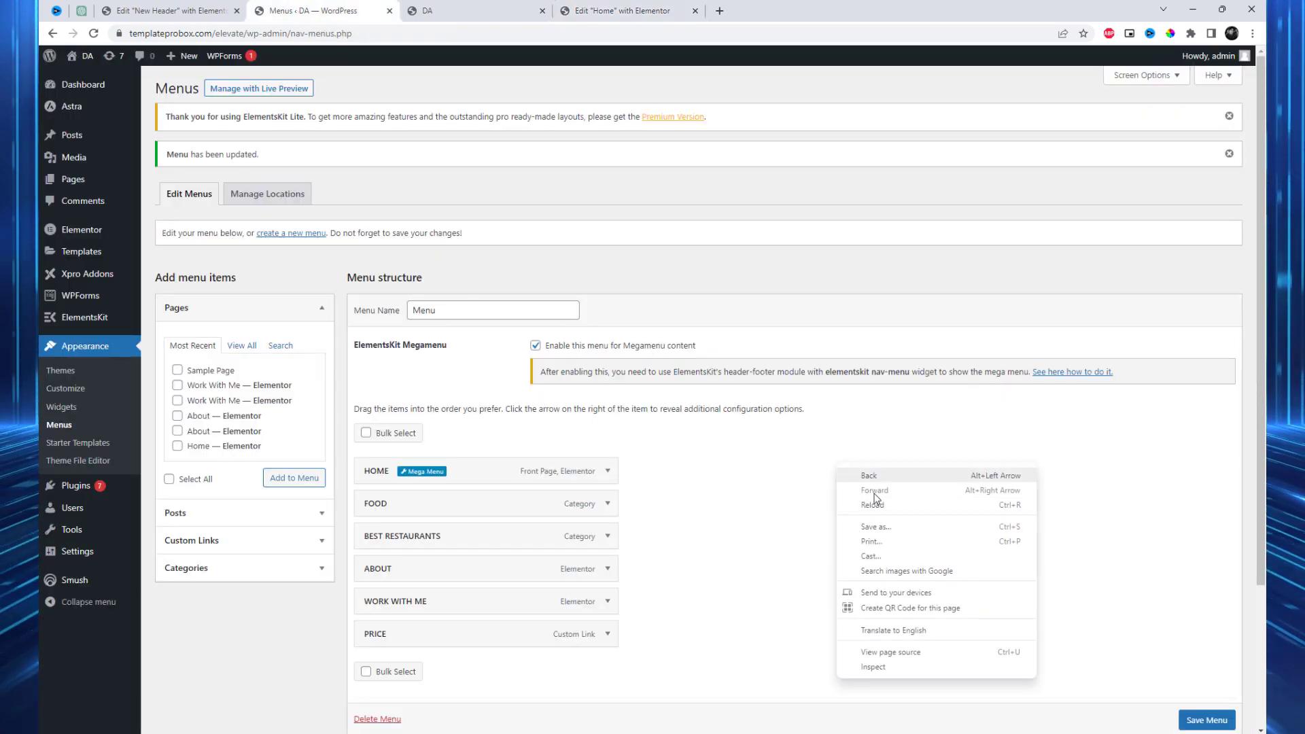
click(873, 505)
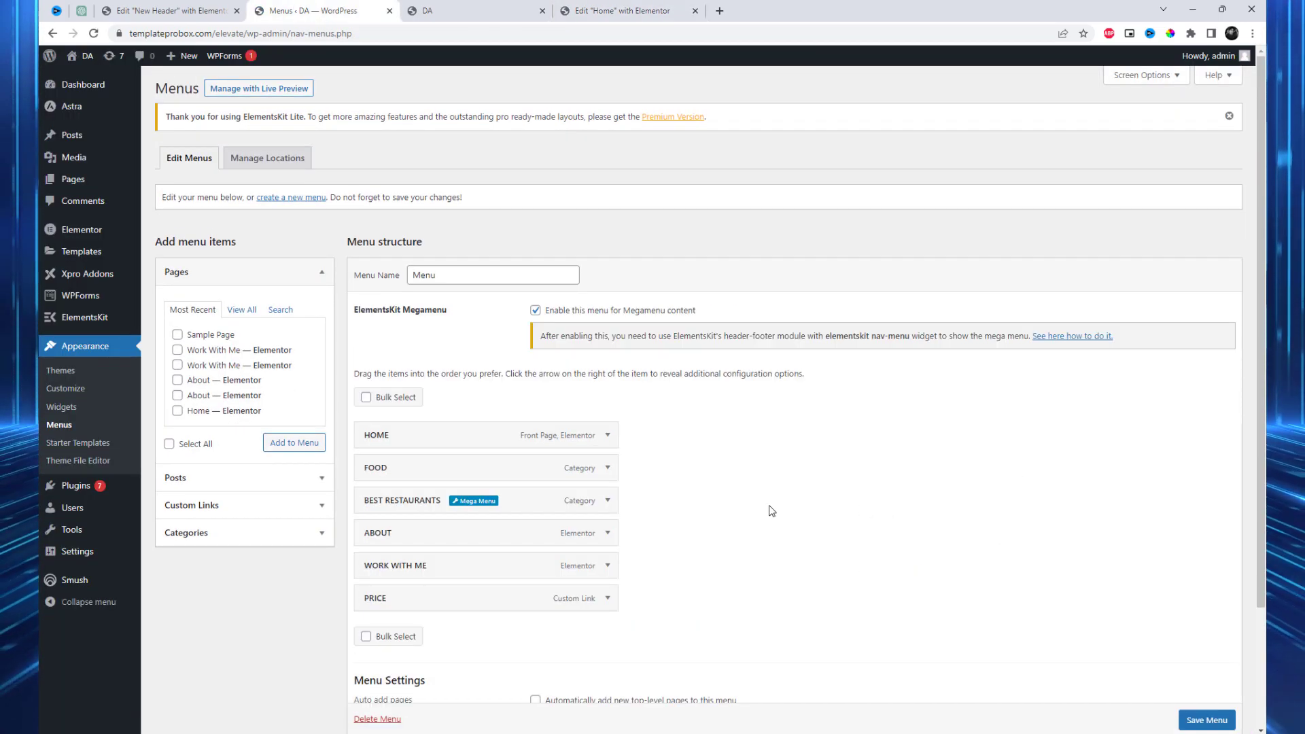
scroll(772, 511, down, 3)
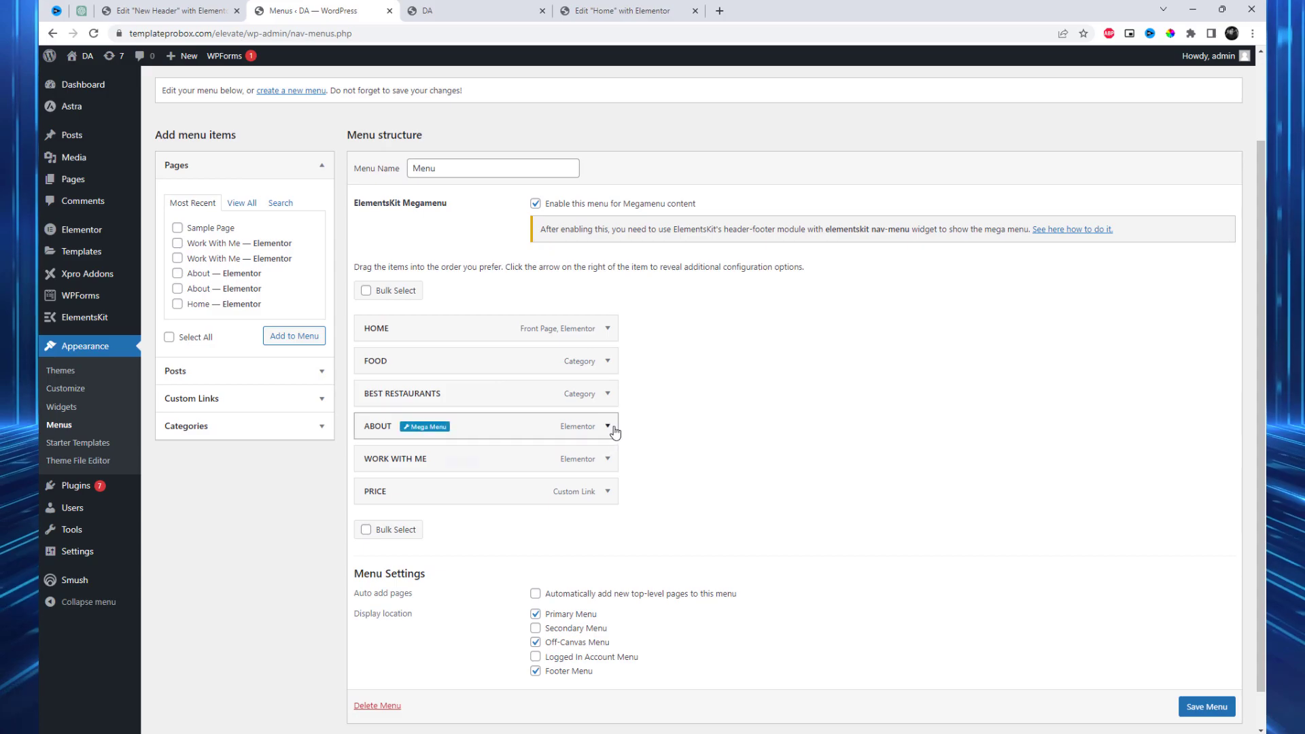
Step: Enable the mega menu for the ABOUT menu item, review its width and position settings, and save
click(434, 428)
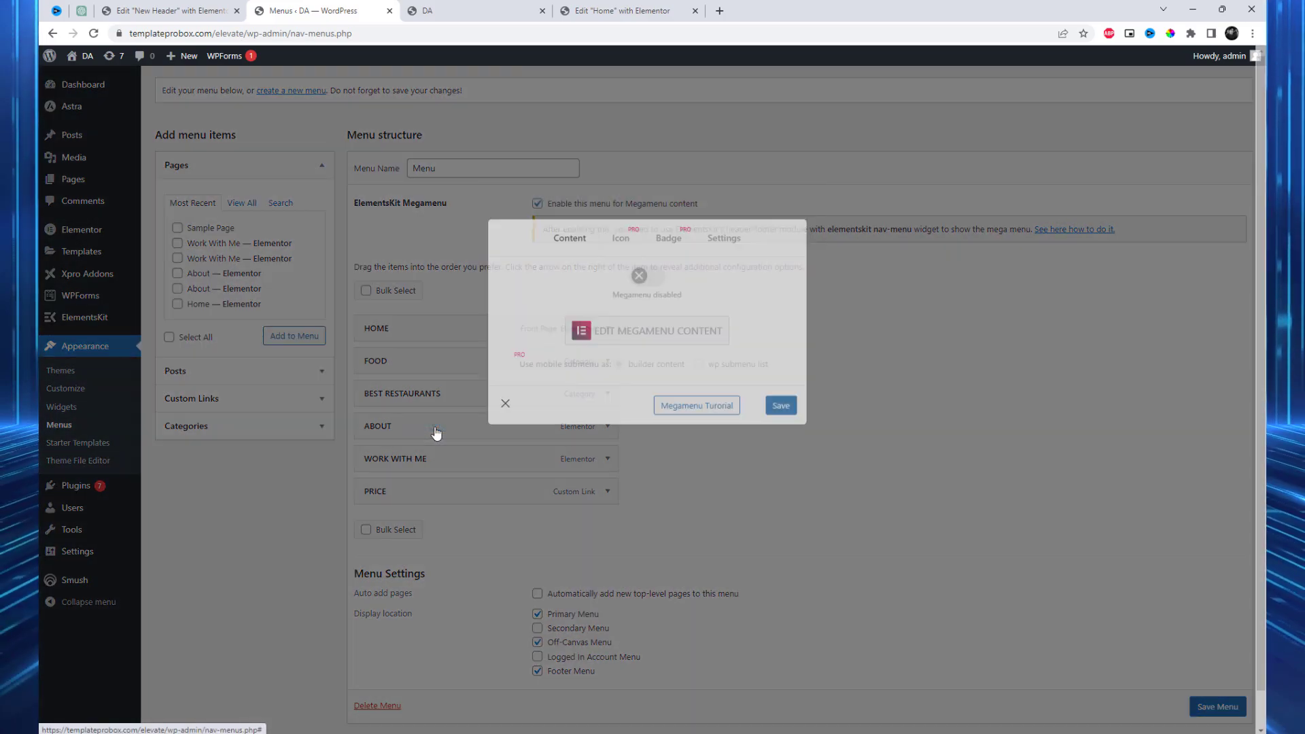
click(648, 365)
click(721, 336)
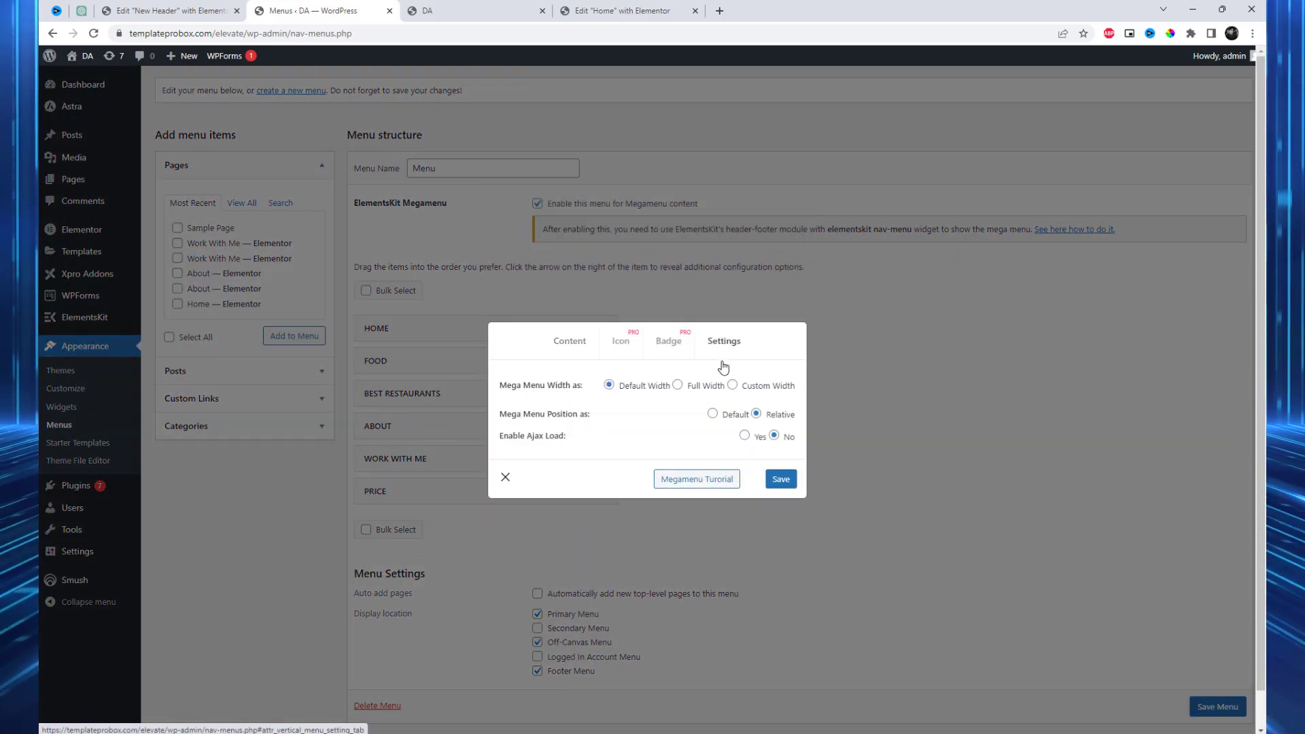
click(782, 480)
Step: Open the ABOUT item's mega menu content for editing and insert the saved About Us template, applying its settings
click(583, 344)
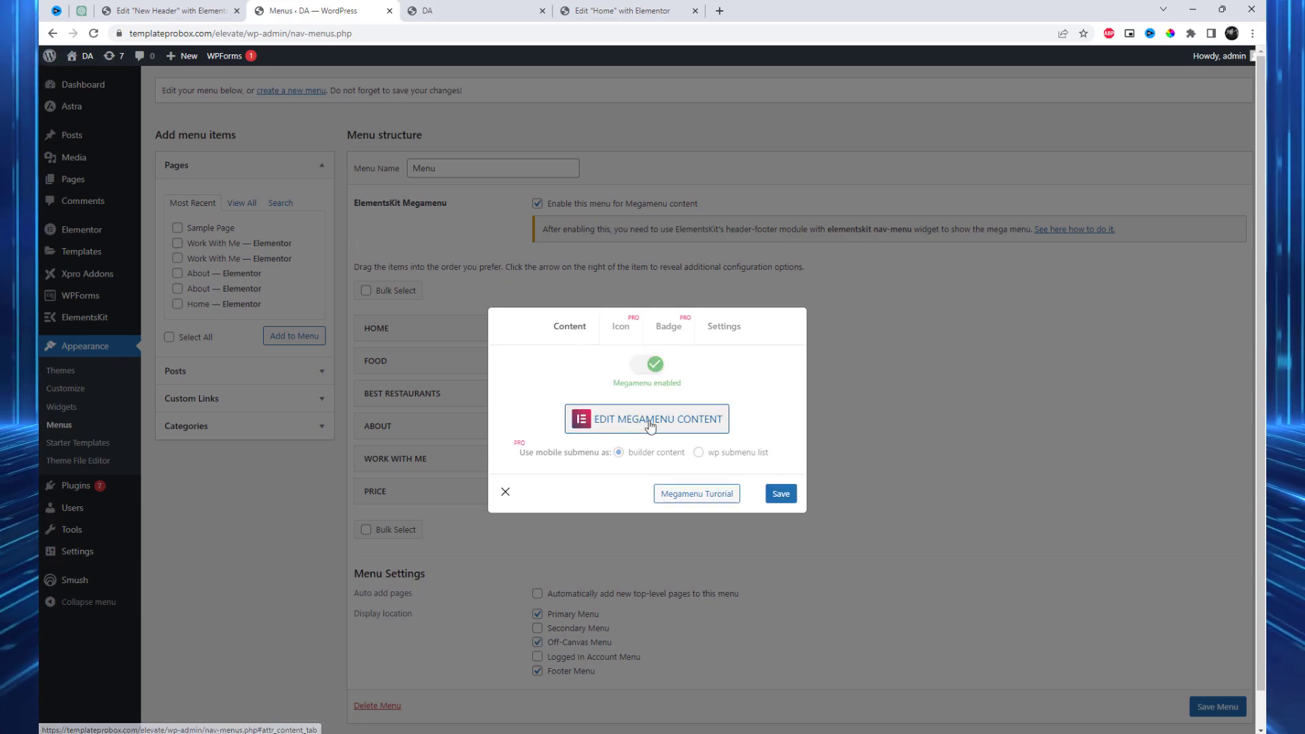
click(646, 421)
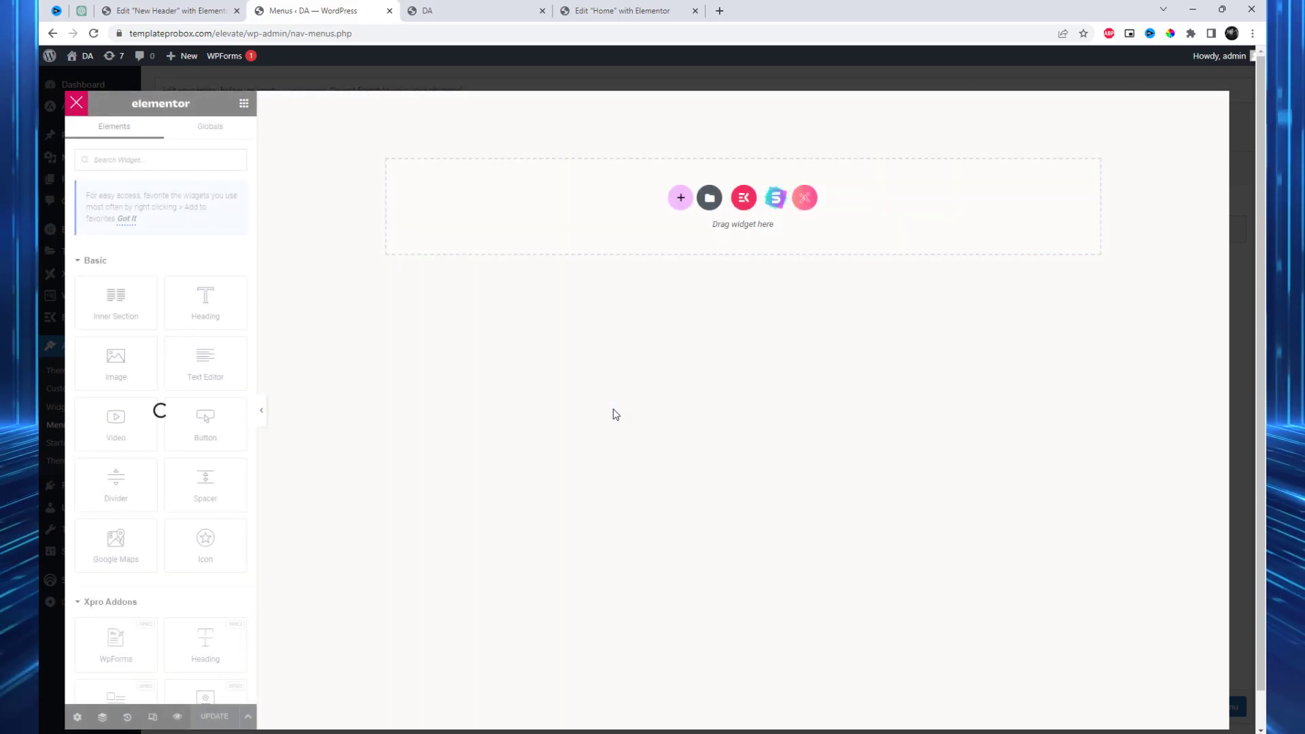
click(710, 198)
click(686, 172)
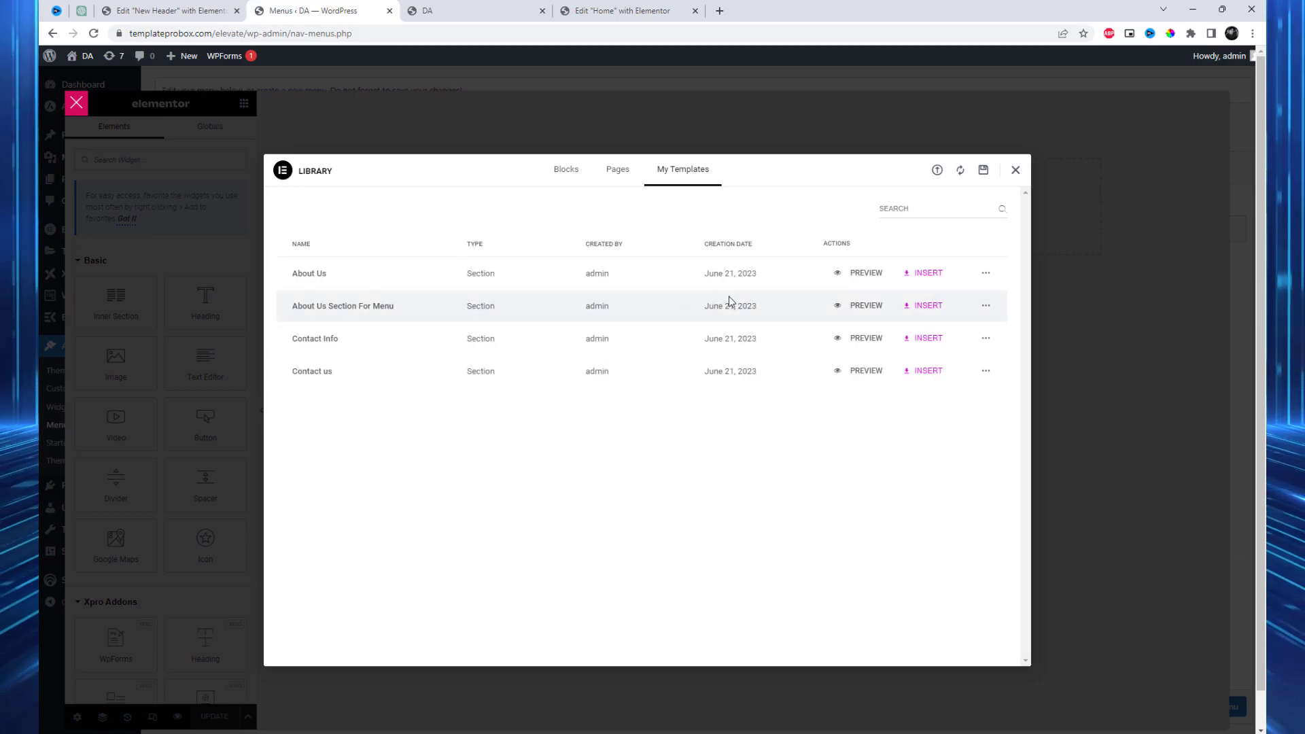
click(928, 275)
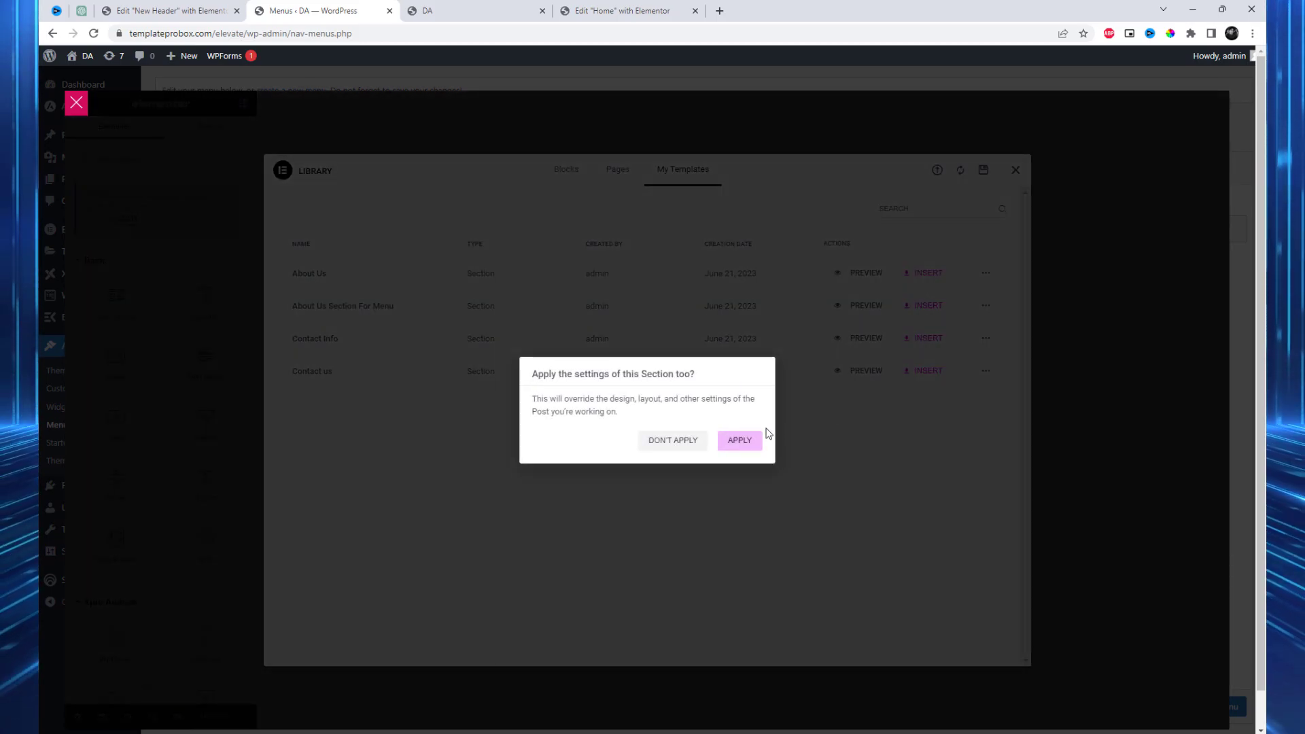
click(740, 441)
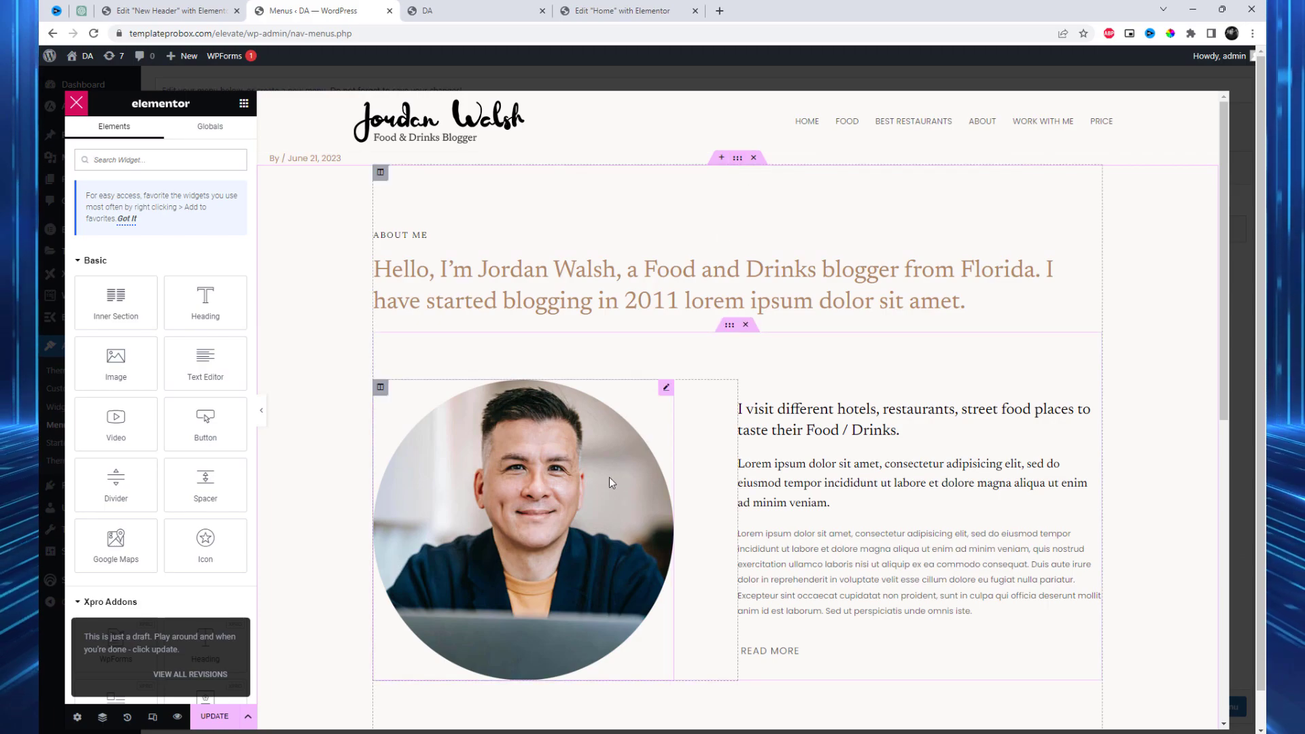
Step: Delete the portrait image column and set the section's height and columns gap to Default
right_click(381, 388)
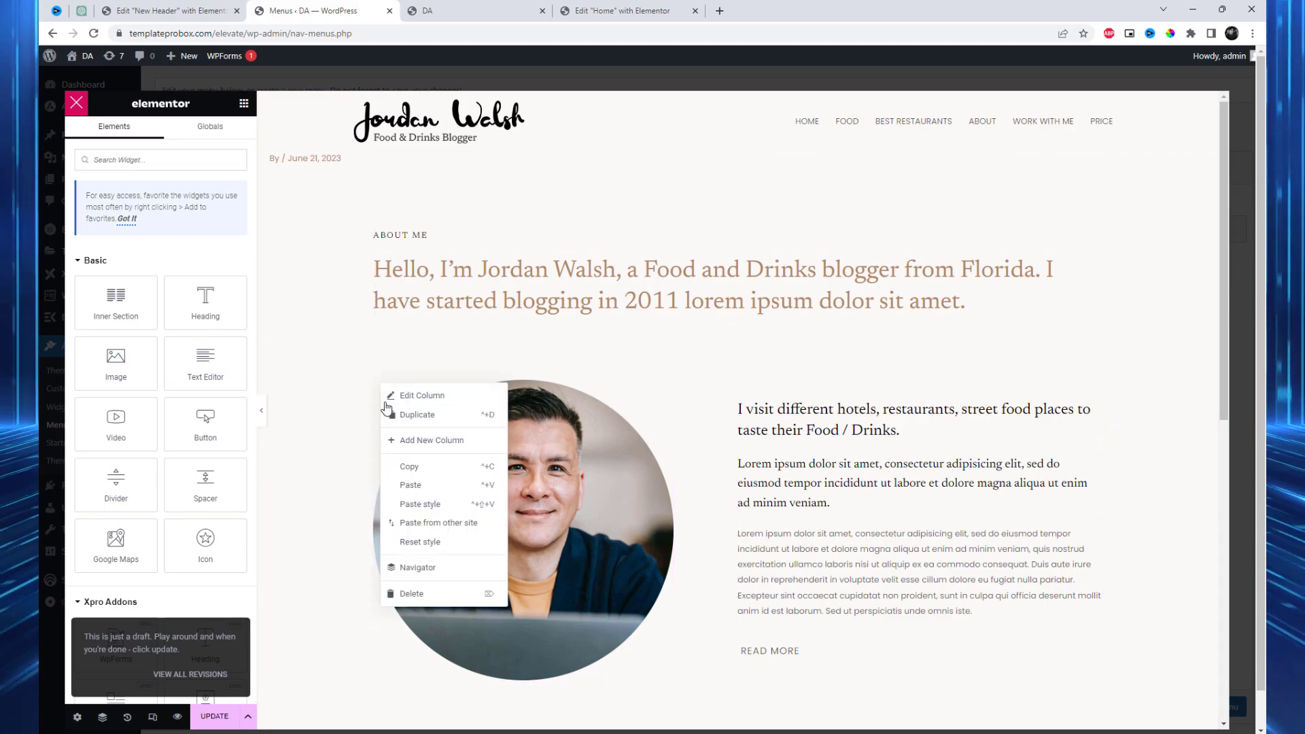
click(433, 598)
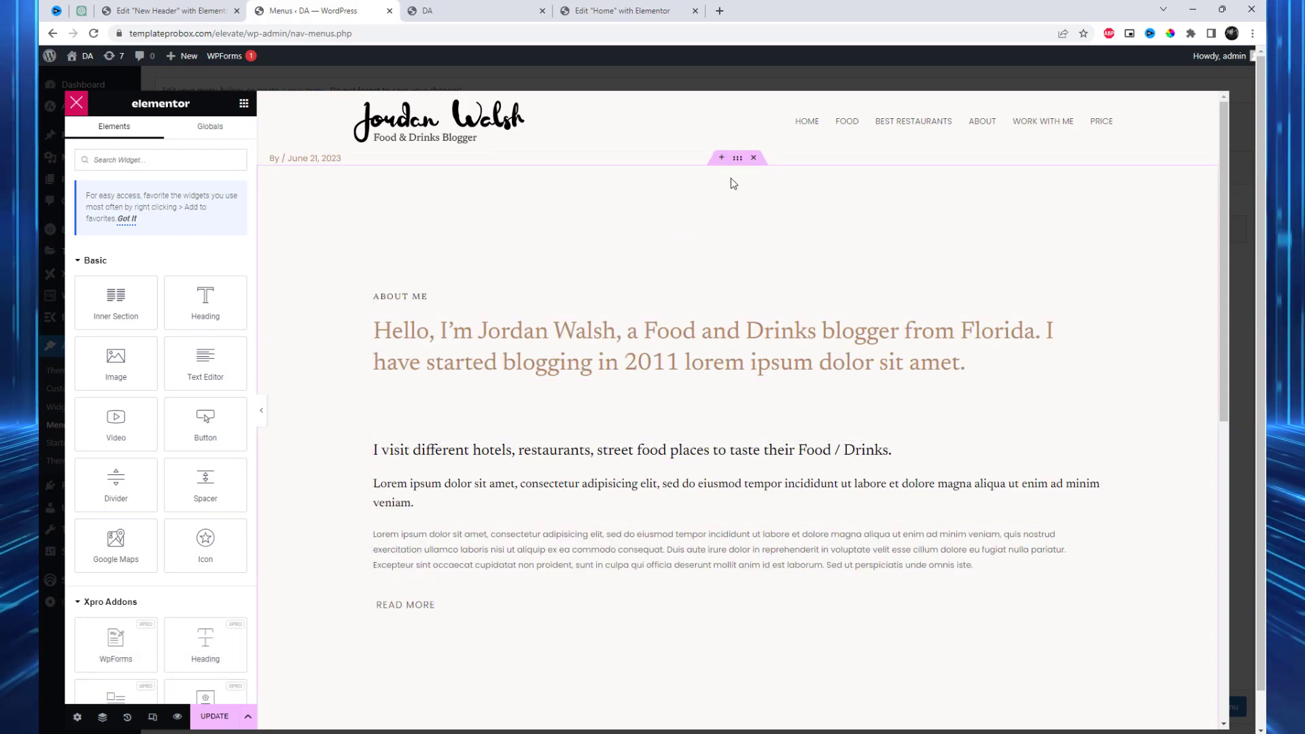
click(738, 158)
click(185, 302)
click(185, 316)
click(190, 276)
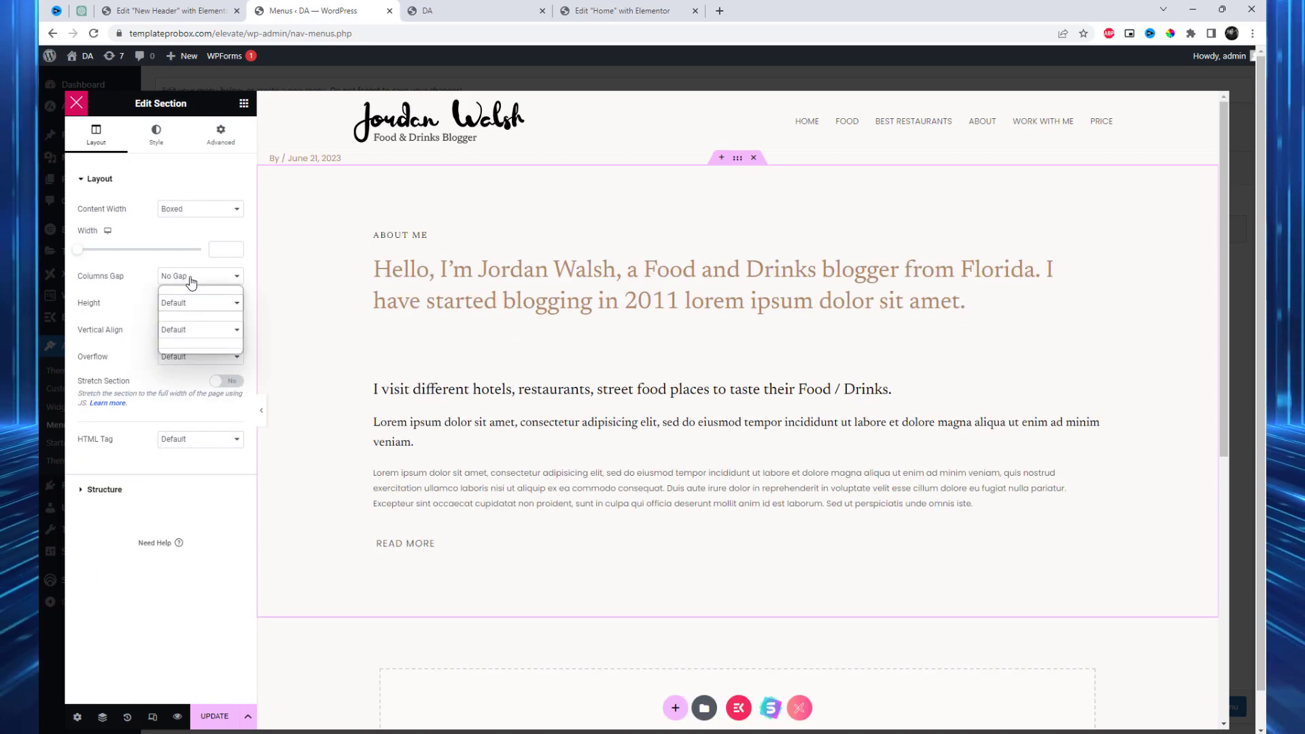
click(188, 289)
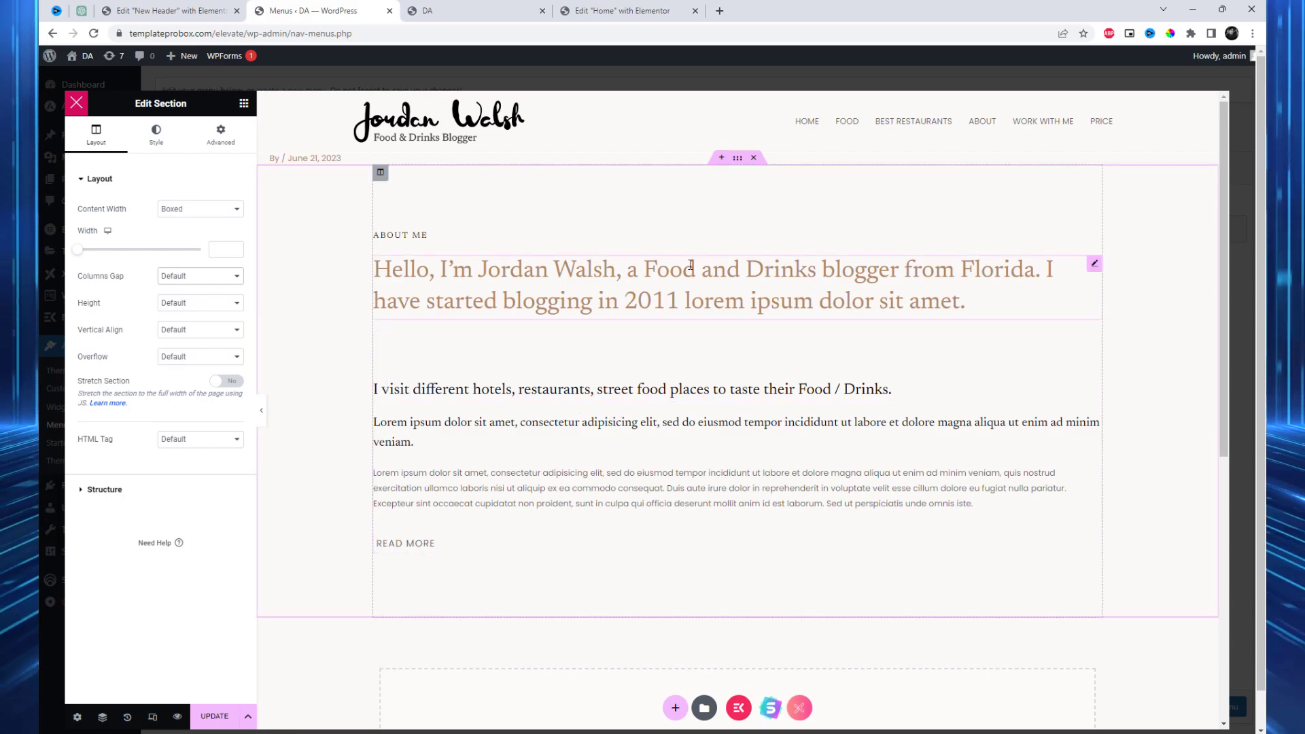
Step: Set the main column's top and bottom padding to 50 px
click(222, 133)
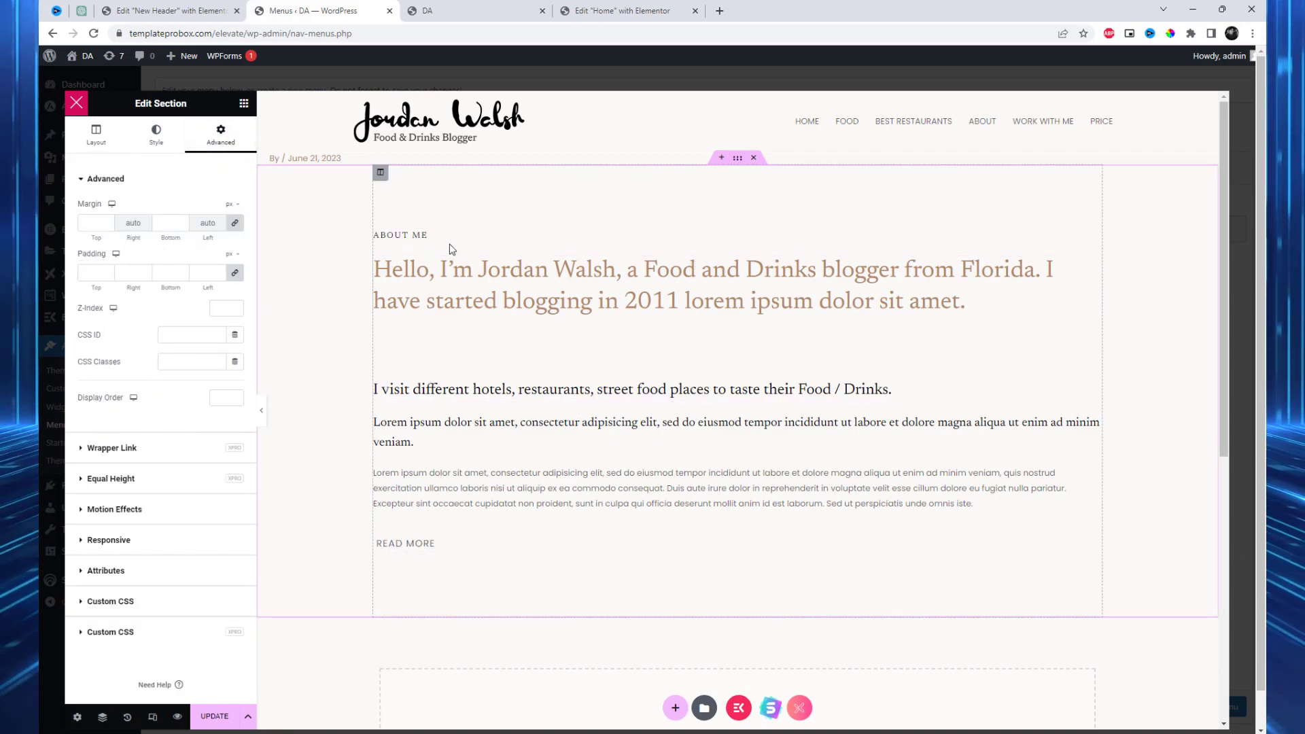
click(381, 172)
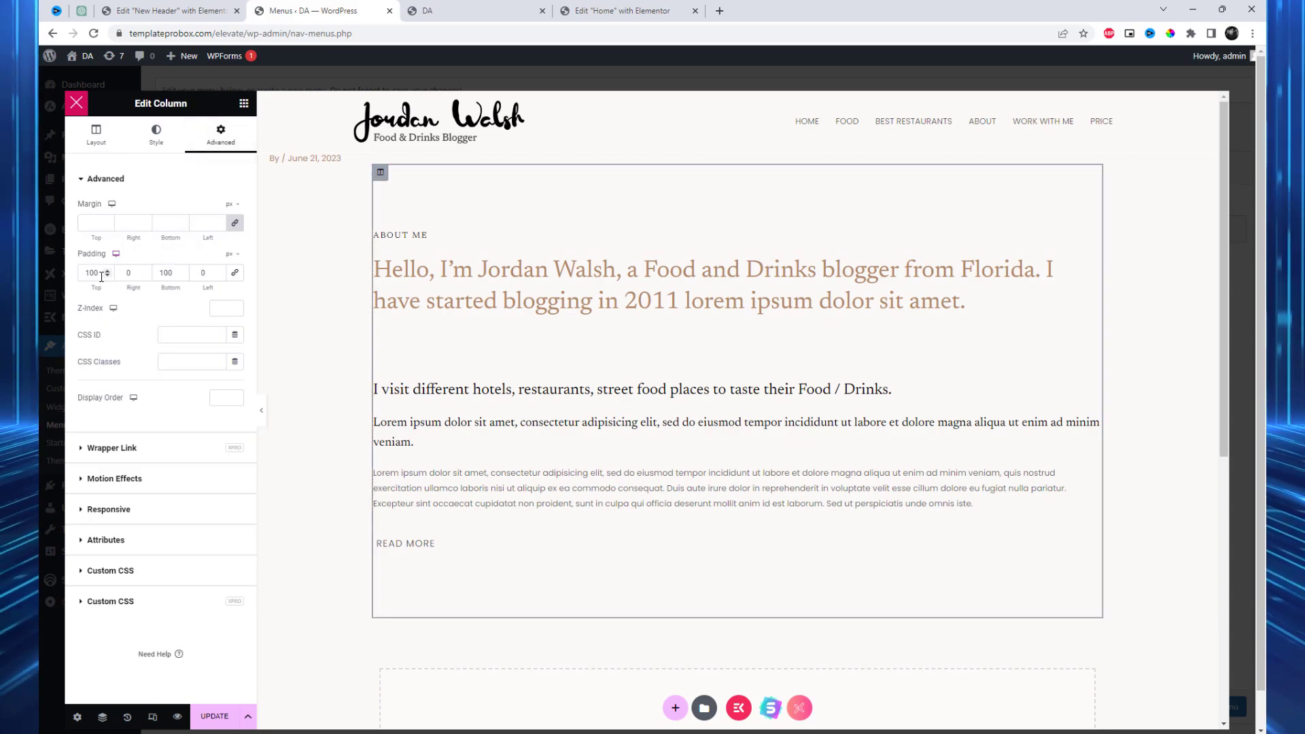
text(50)
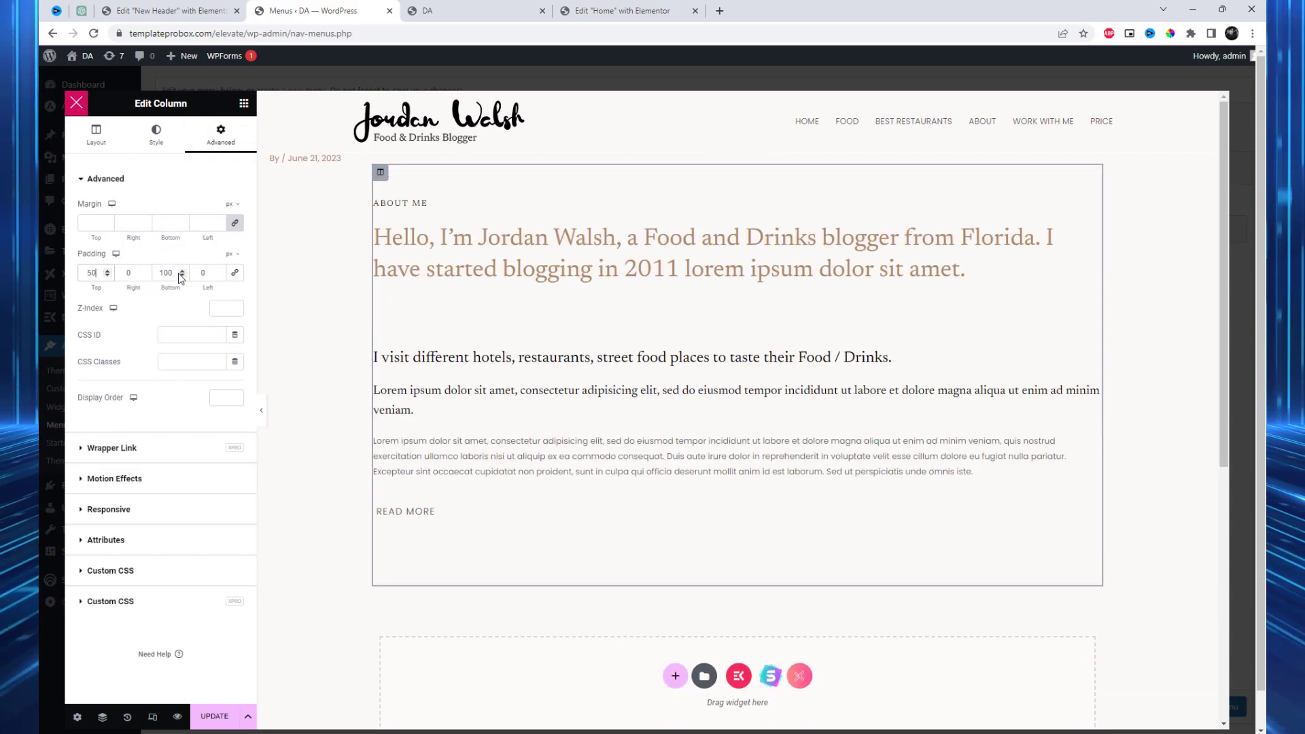
key(Tab)
key(Tab)
text(50)
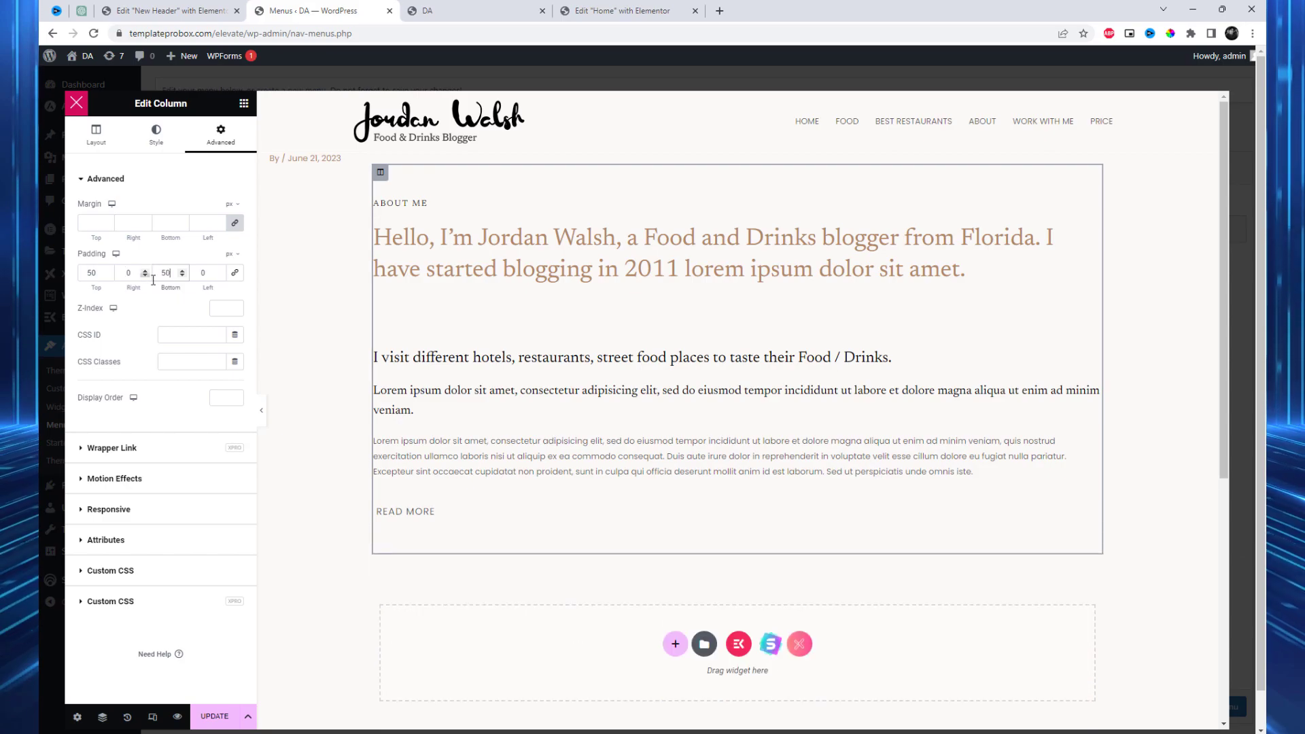
Step: Give the main column a classic background with the white global color
click(150, 134)
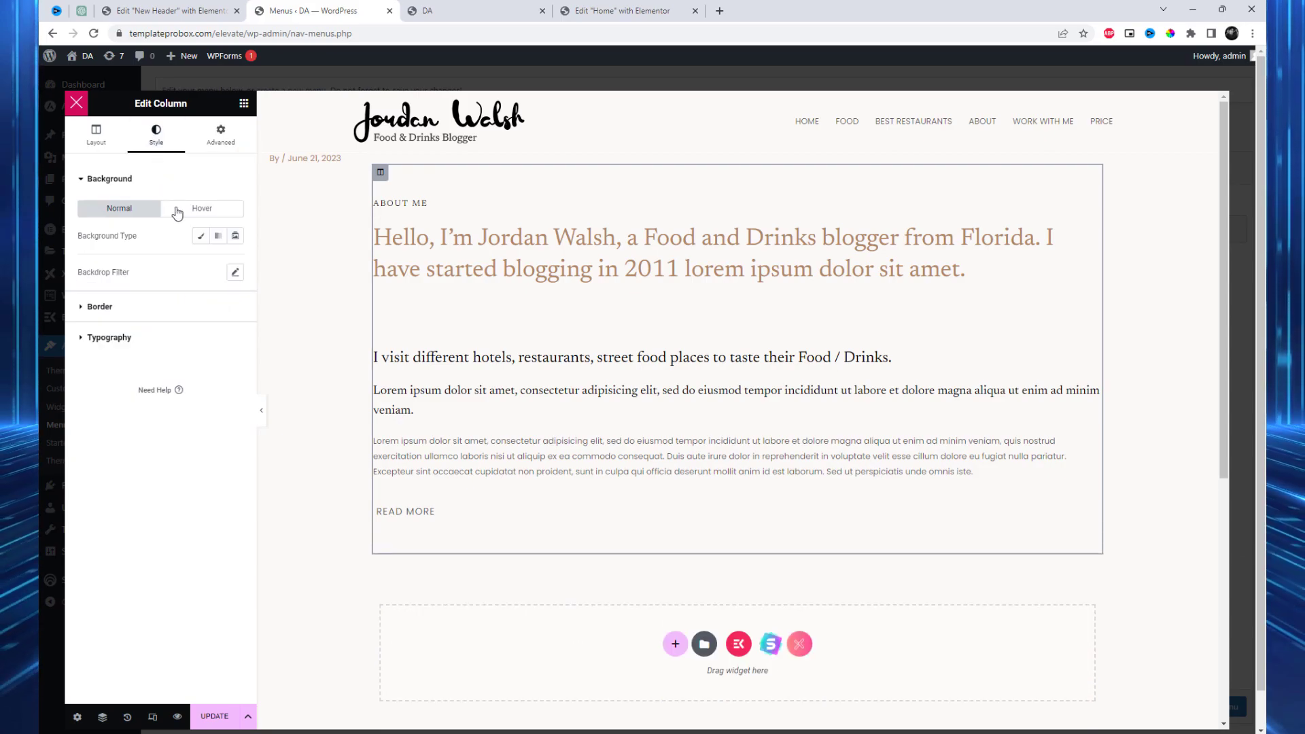
click(200, 236)
click(218, 269)
scroll(204, 381, down, 4)
click(176, 395)
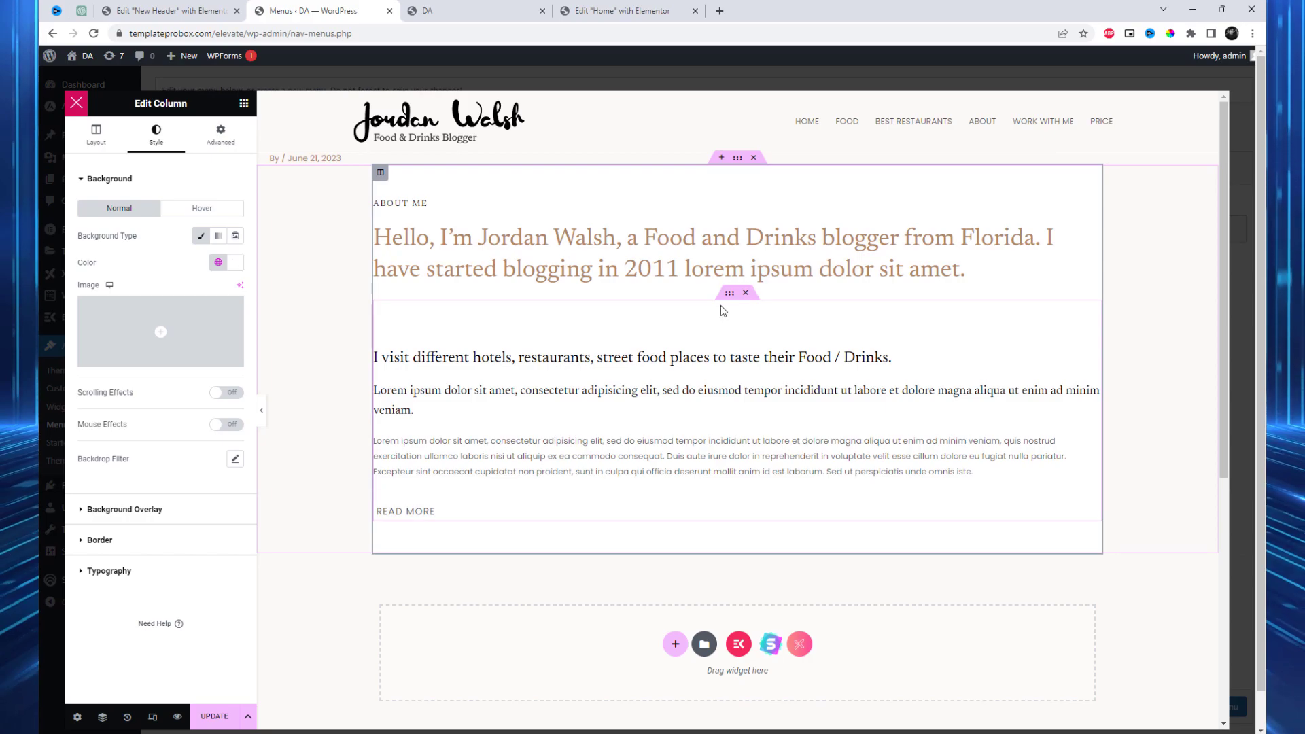
Step: Set the inner section's top padding to 20 px
click(729, 295)
click(221, 134)
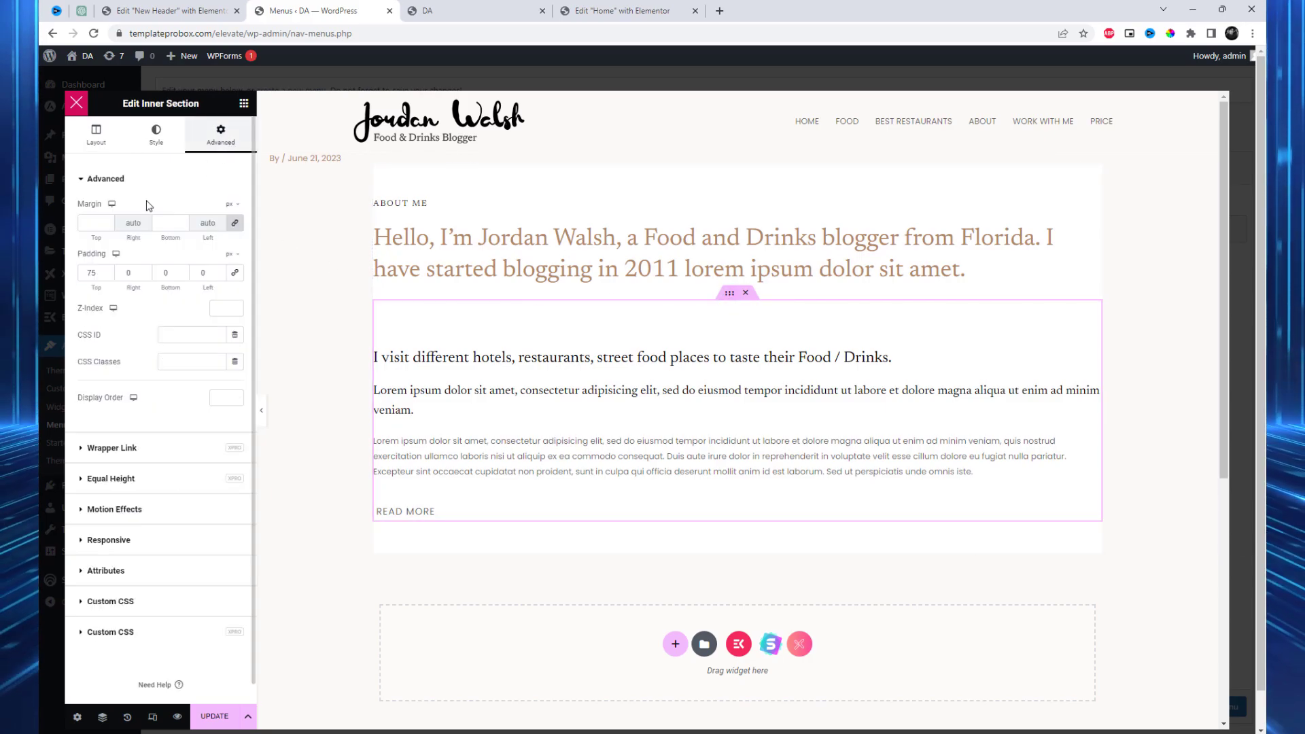
drag(100, 279, 66, 274)
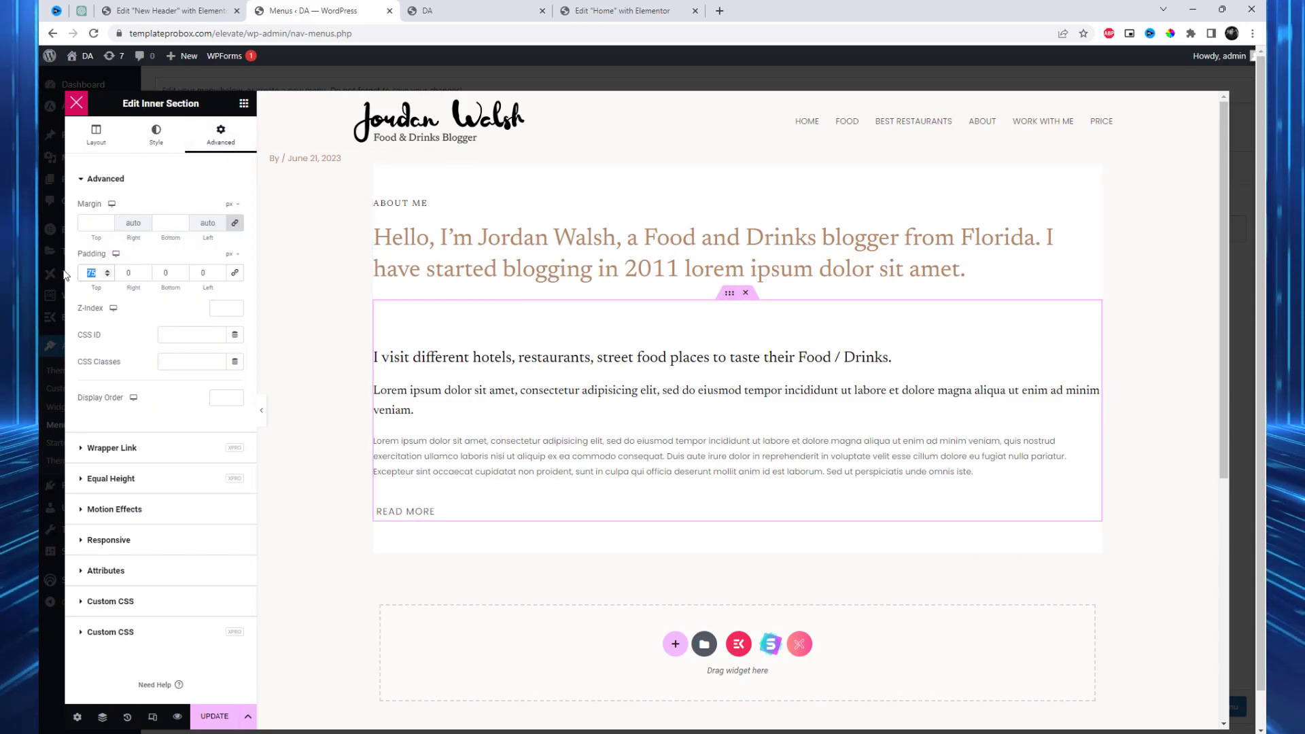
text(30)
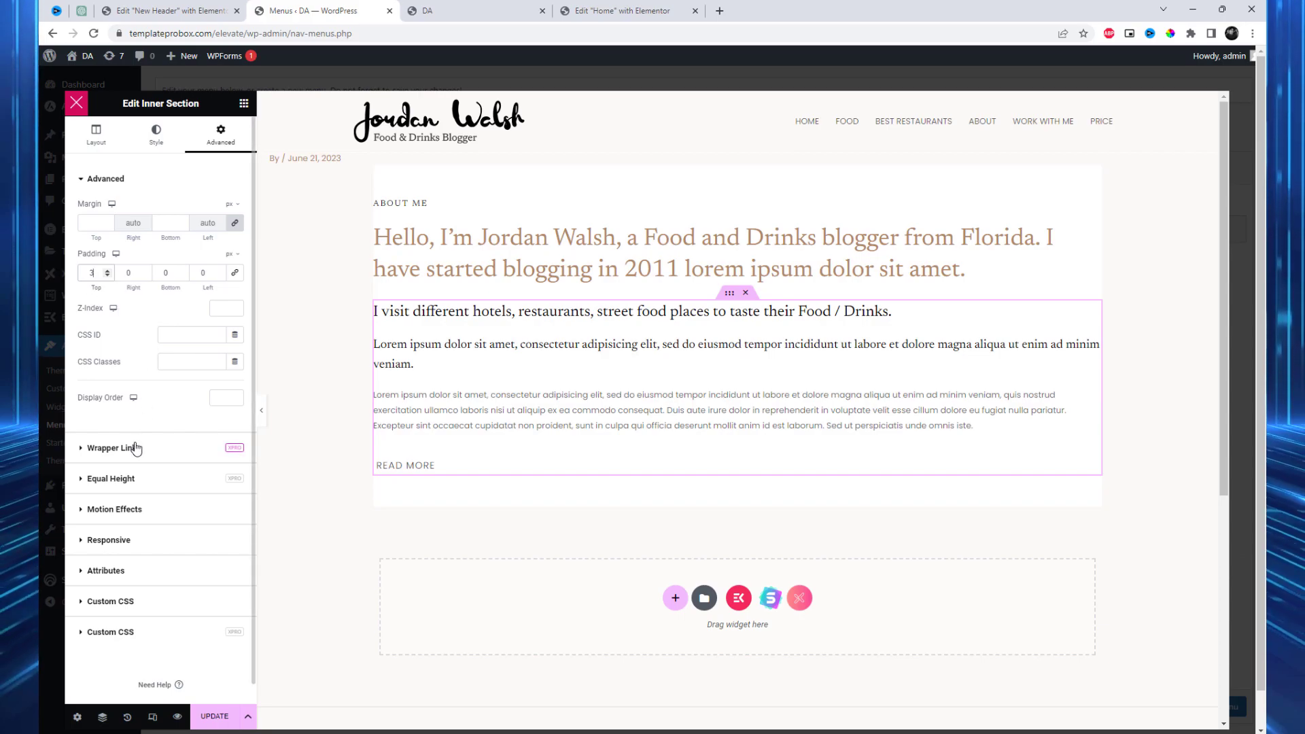
key(BackSpace)
key(BackSpace)
text(20)
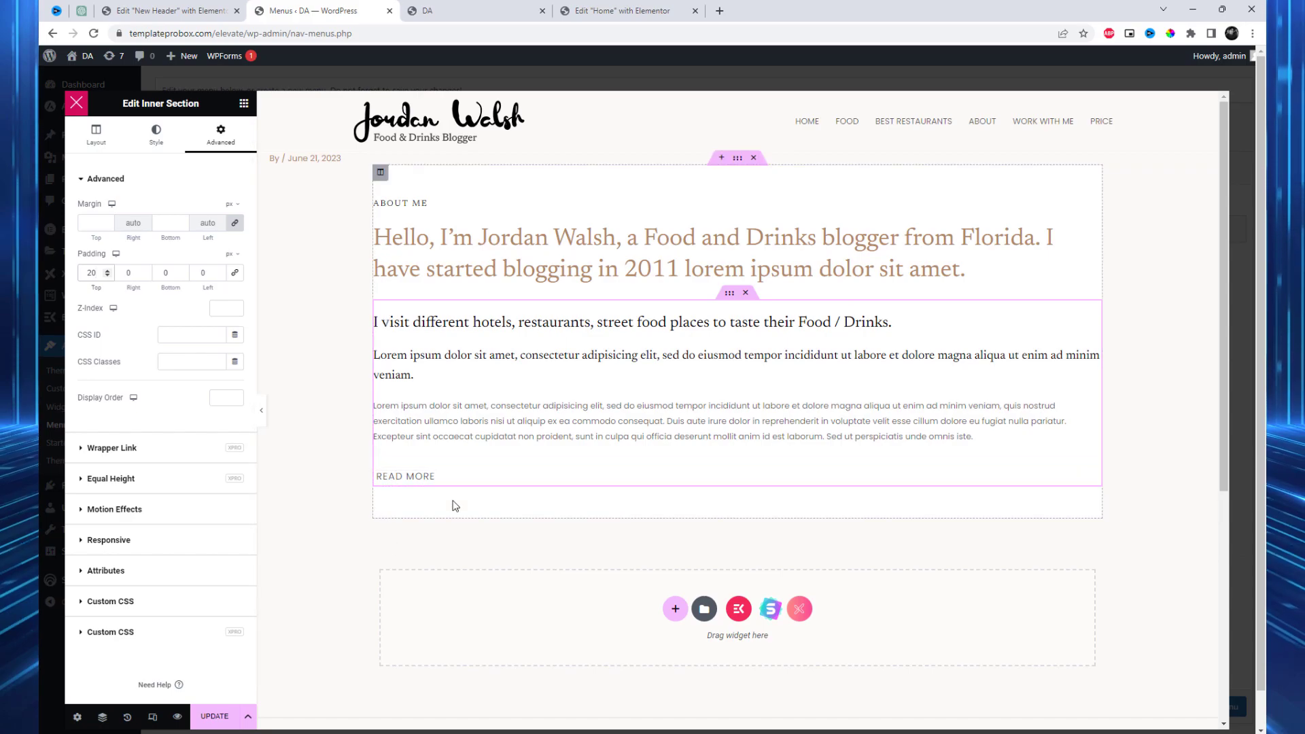
Step: Delete the plain Read More button below the paragraph
click(461, 484)
right_click(460, 484)
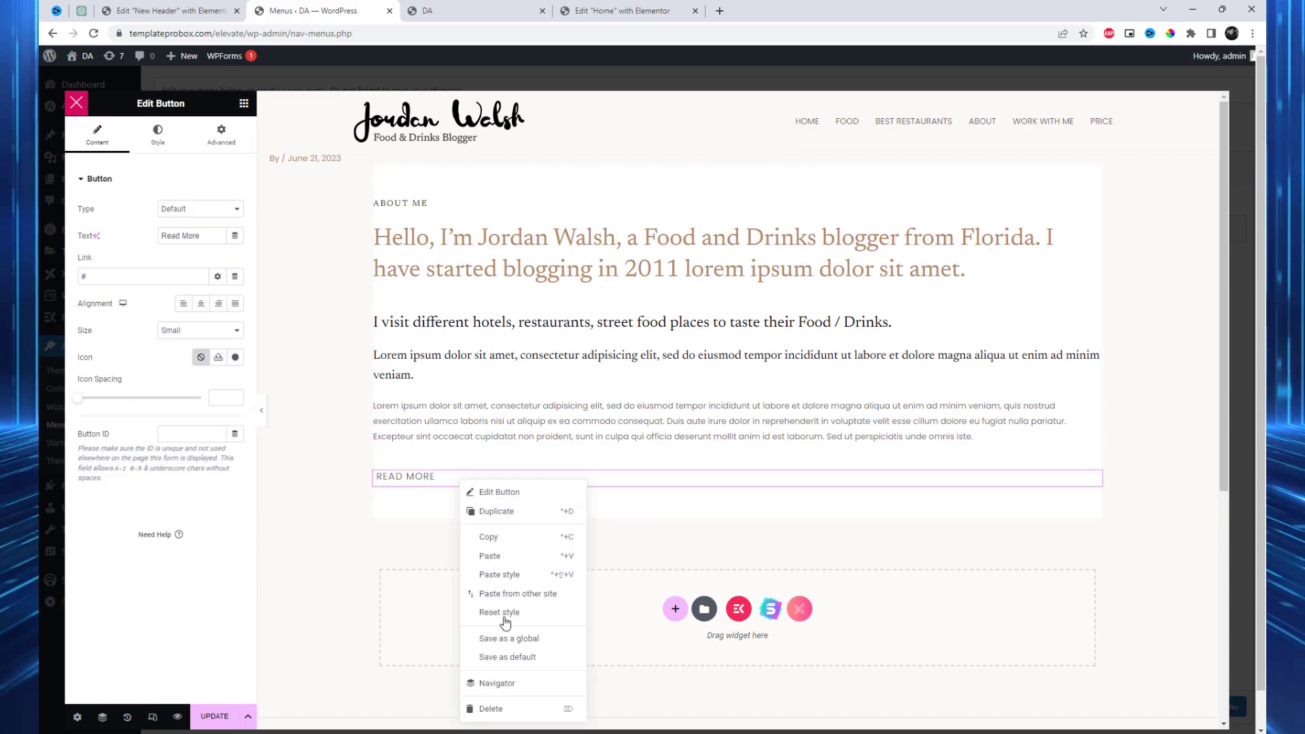
click(523, 703)
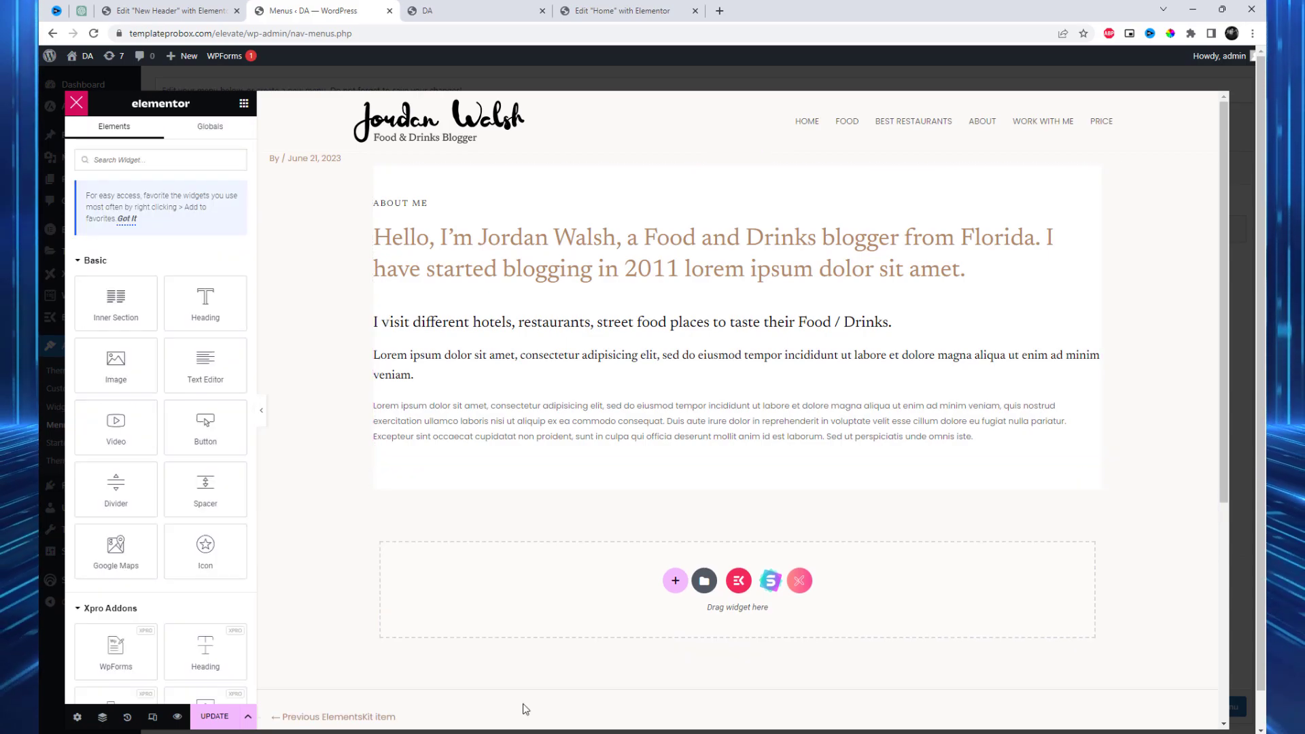
Step: Add a Button widget below the paragraph text and set its label to "Read more"
click(144, 161)
text(Button)
drag(138, 277, 435, 469)
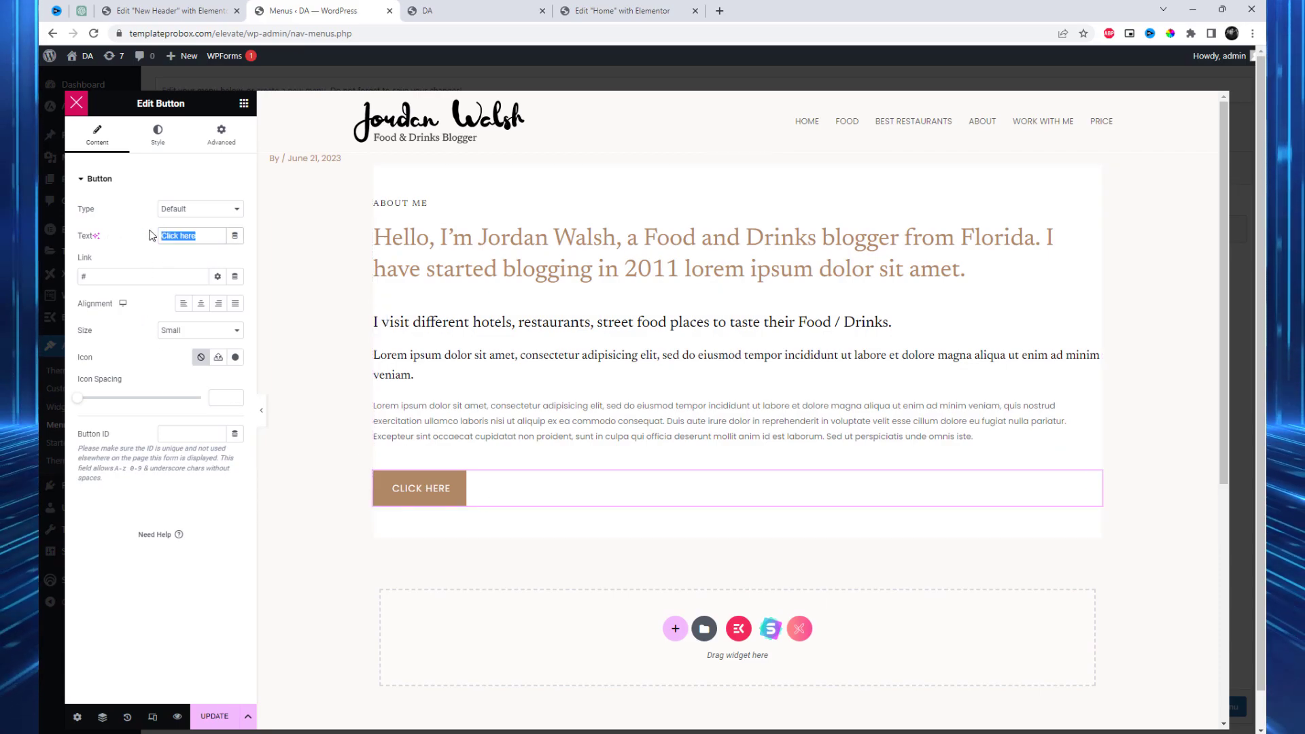
text(Read more)
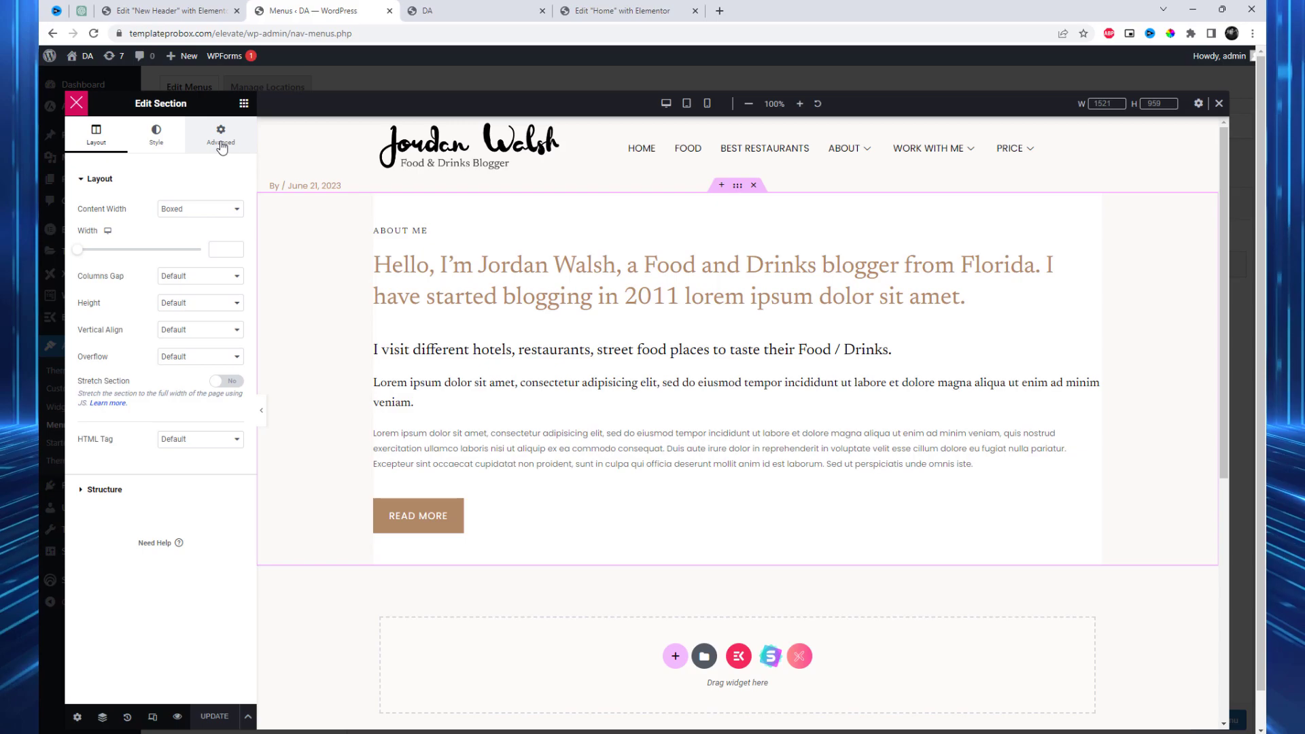
Step: Set the section's mobile portrait padding to 25 px on all sides and give it the CSS class about-rs
click(707, 103)
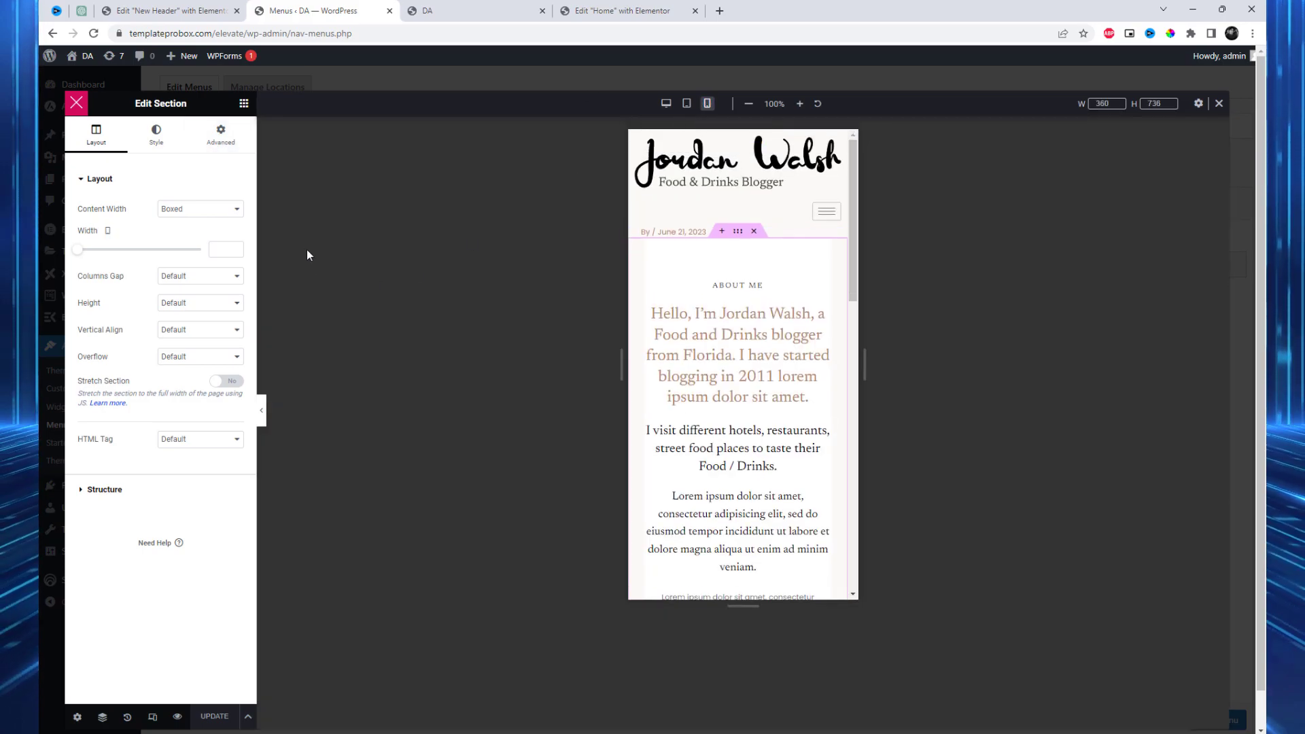
click(225, 148)
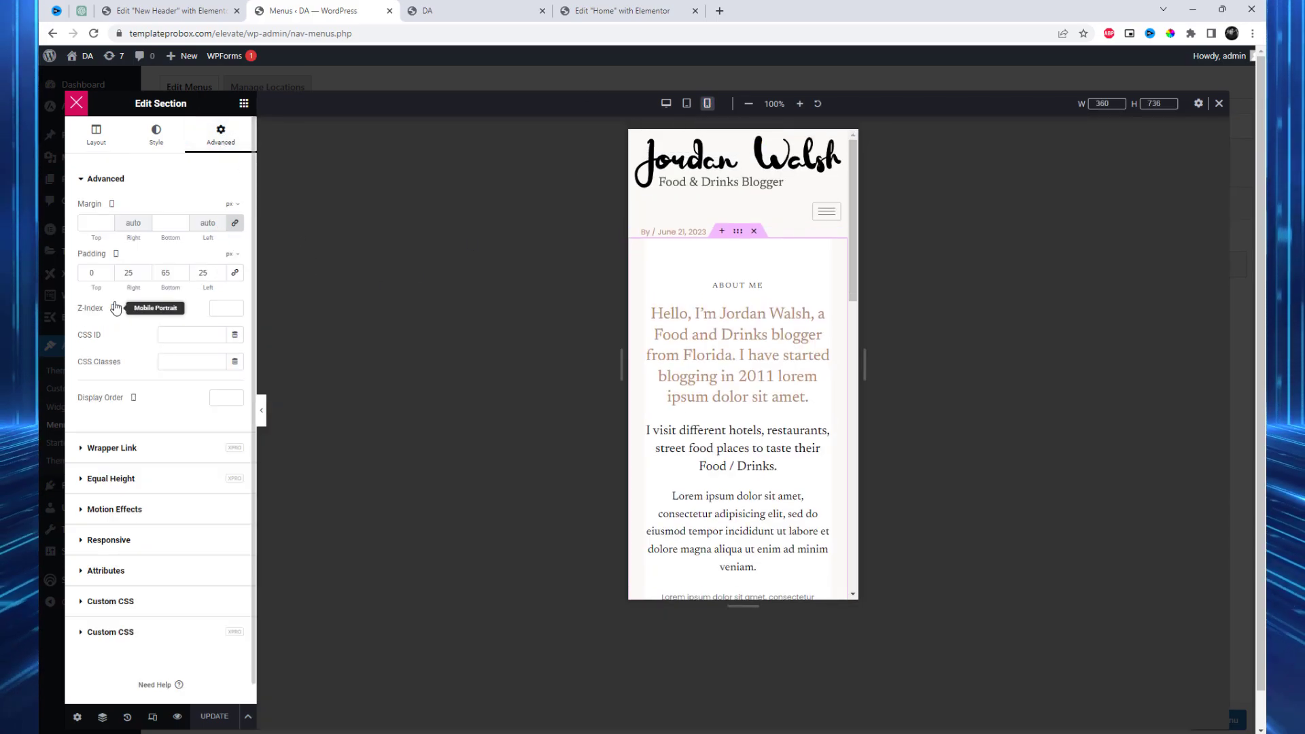
click(235, 273)
click(95, 273)
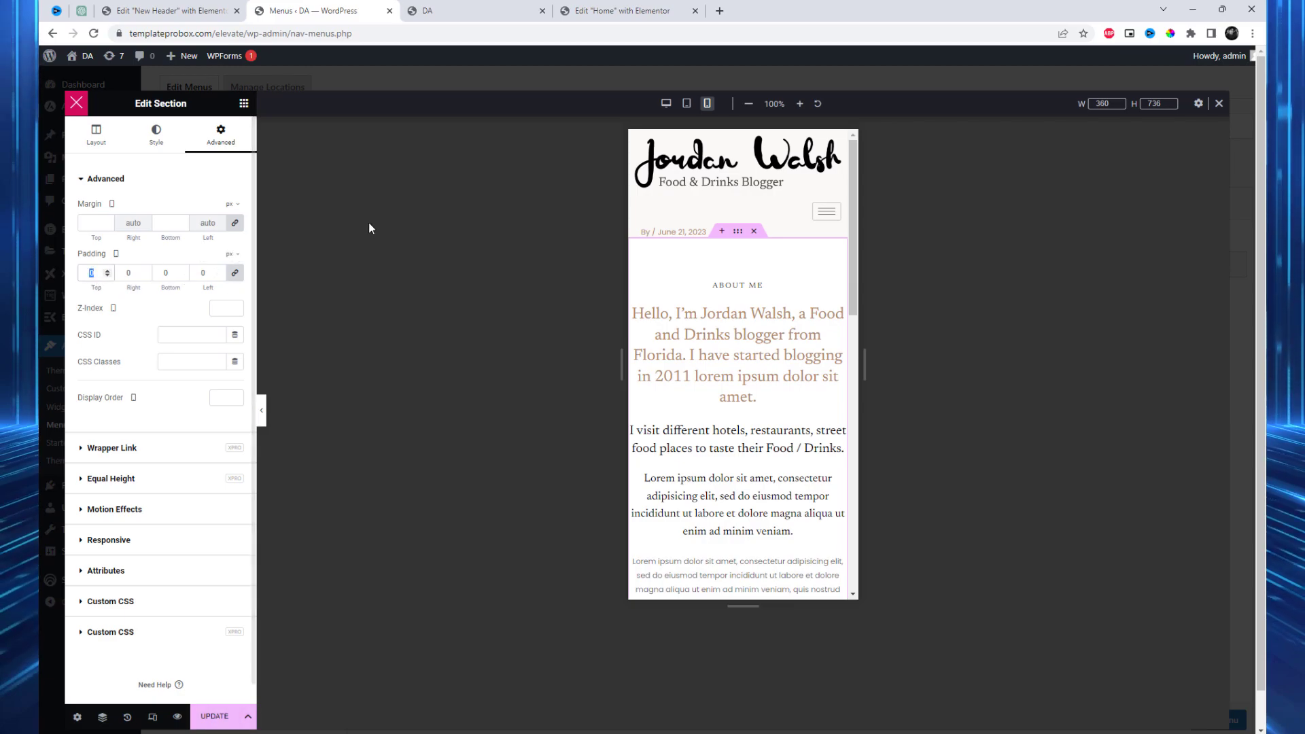
text(25)
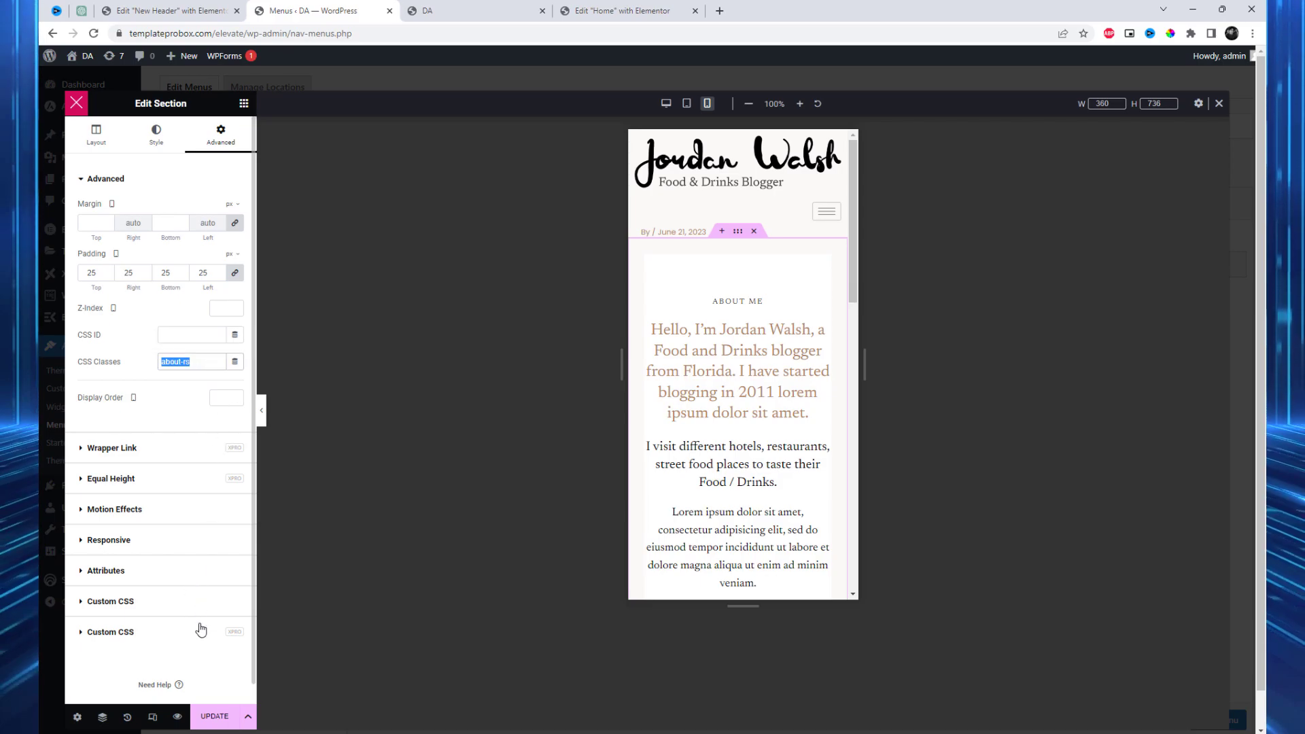
Step: Add custom CSS to the section giving the .about-rs class a padding of 30px !important
click(180, 607)
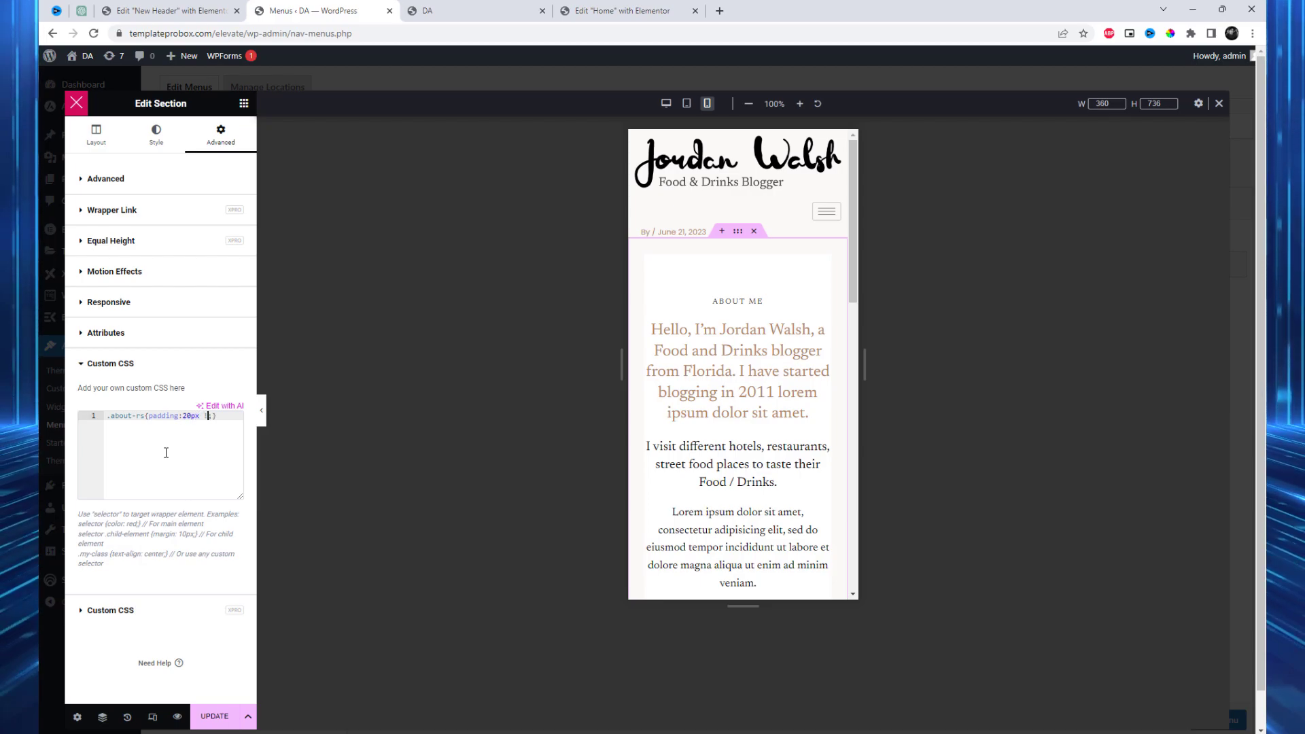
text(rtant)
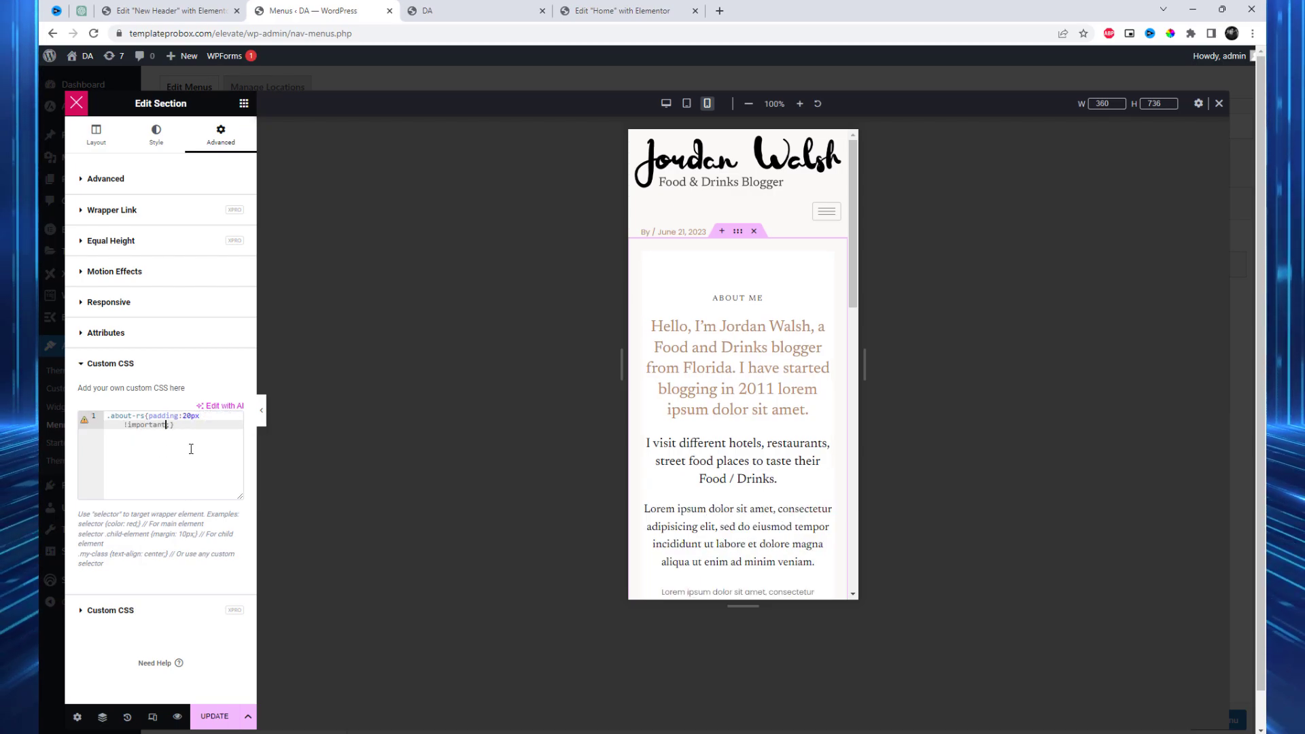
text(;)
click(188, 416)
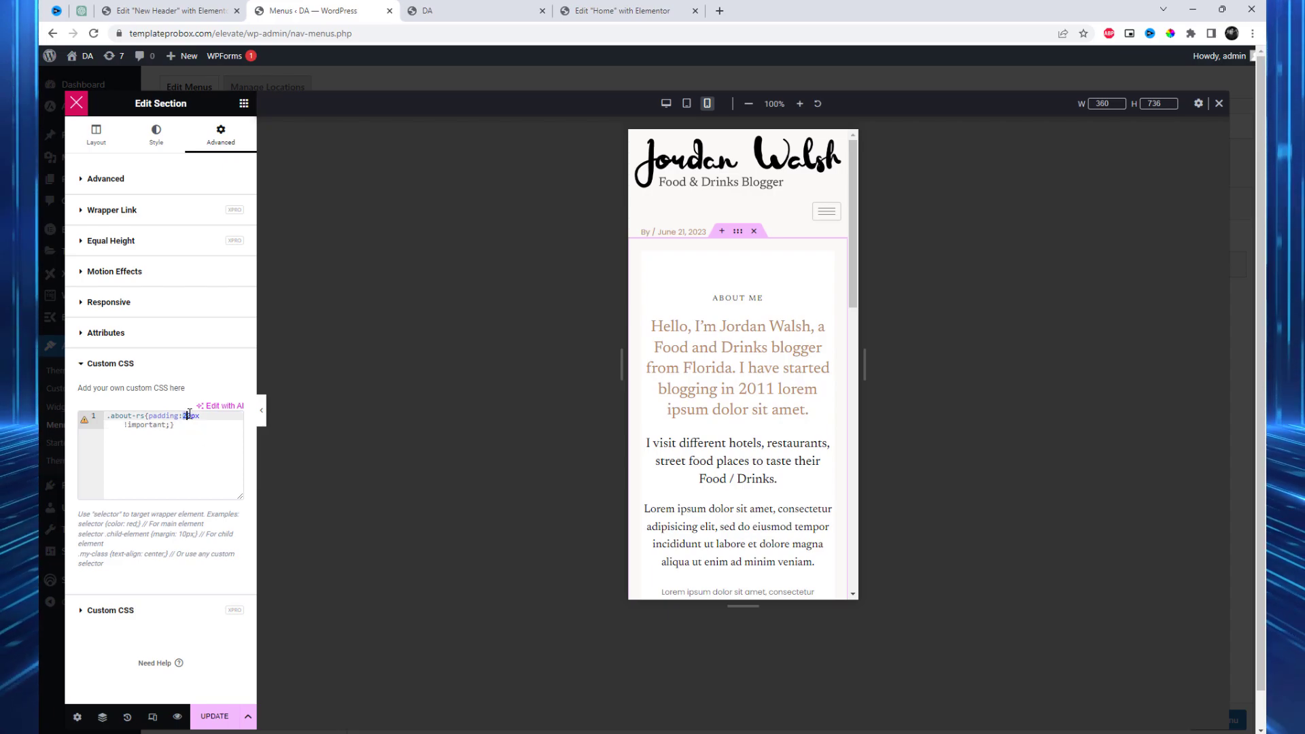
text(30)
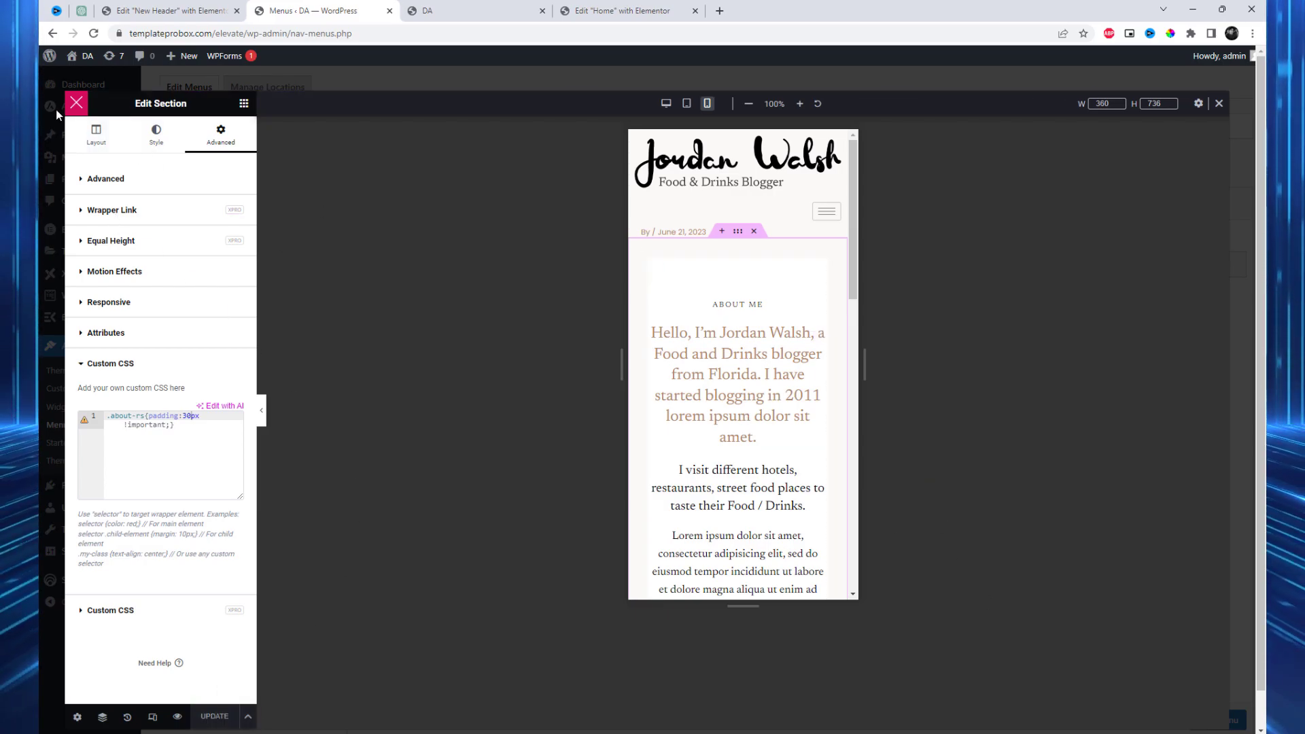
Step: Close the mega menu builder, save the ABOUT item's mega menu settings and save the whole menu
click(76, 103)
click(777, 496)
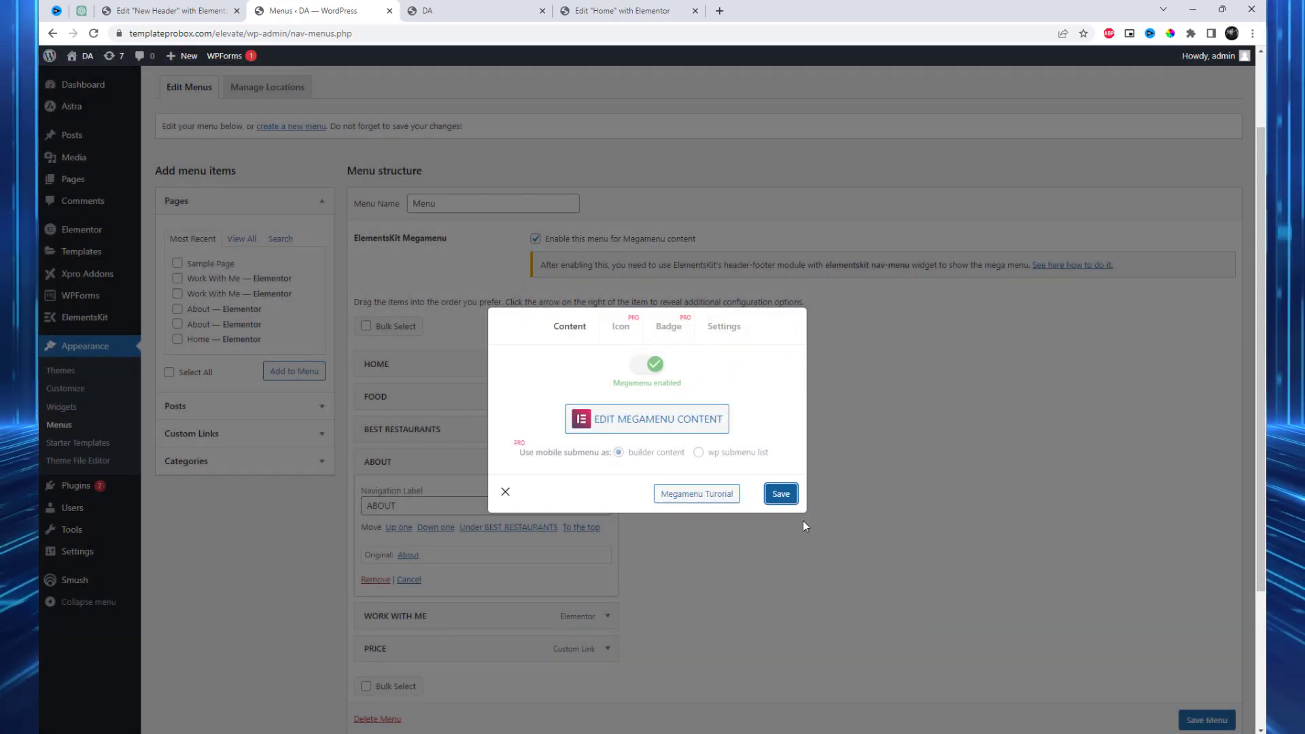
click(505, 492)
scroll(1204, 718, down, 1)
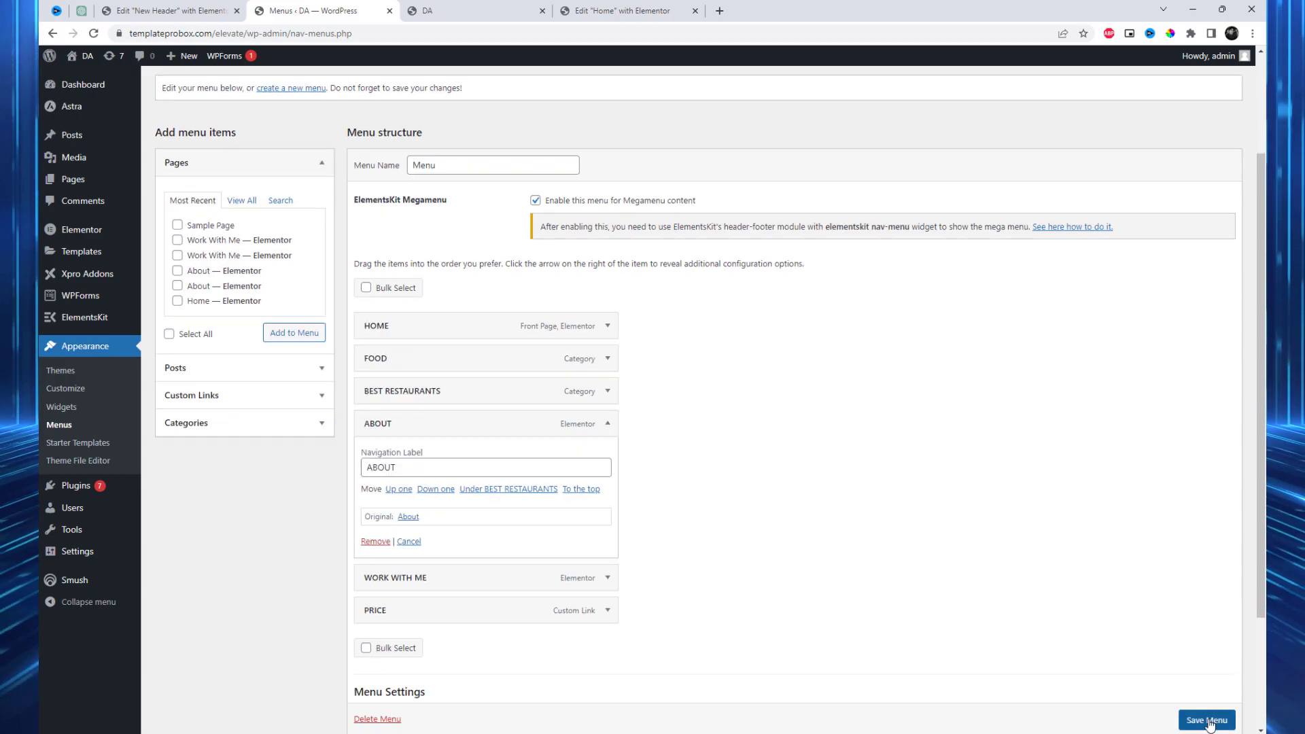
click(1208, 722)
Step: Reload the live home page and check the ABOUT mega menu in the desktop header
click(462, 18)
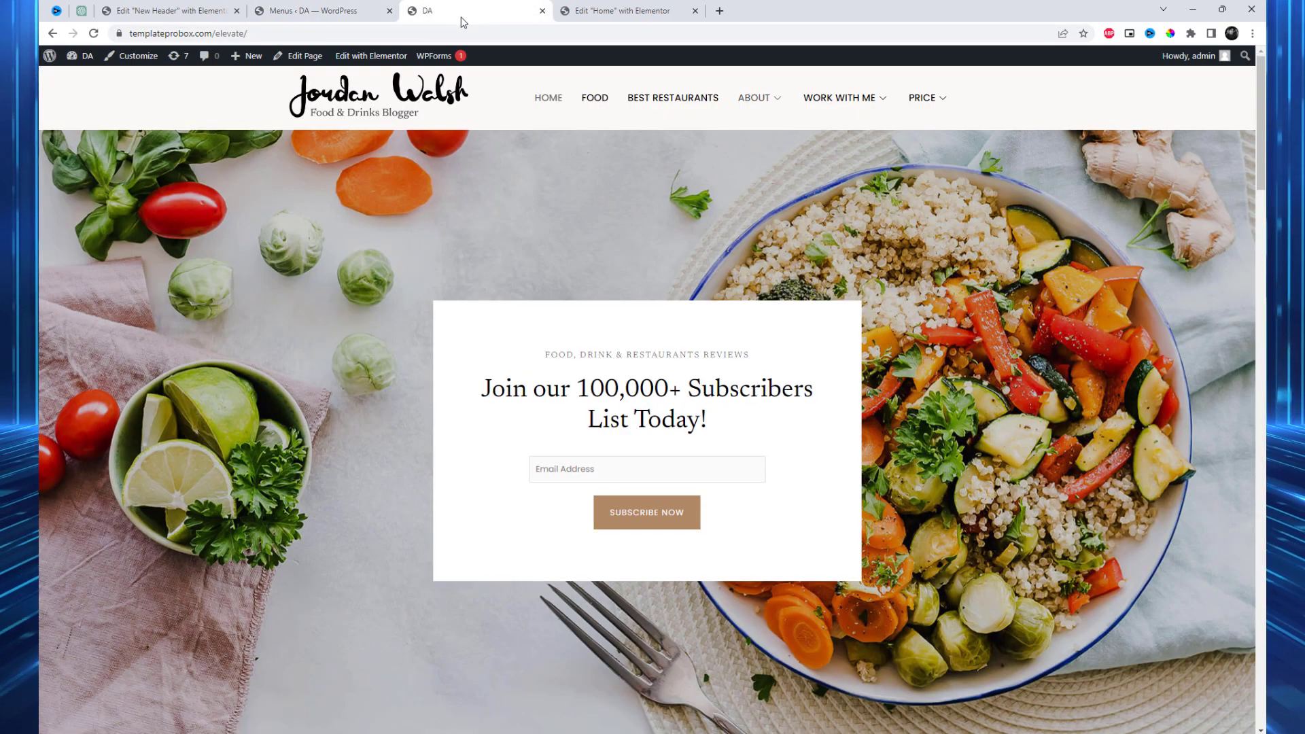
click(450, 38)
key(Return)
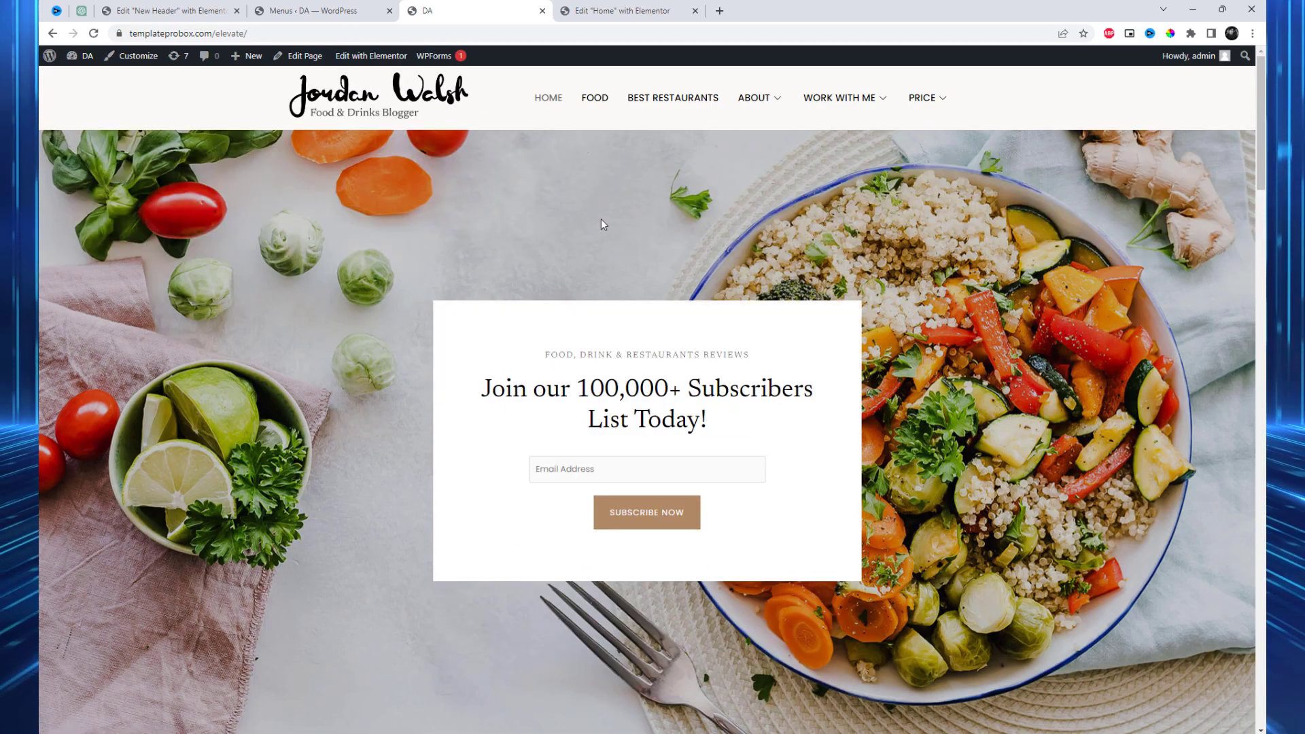
mouse_move(763, 100)
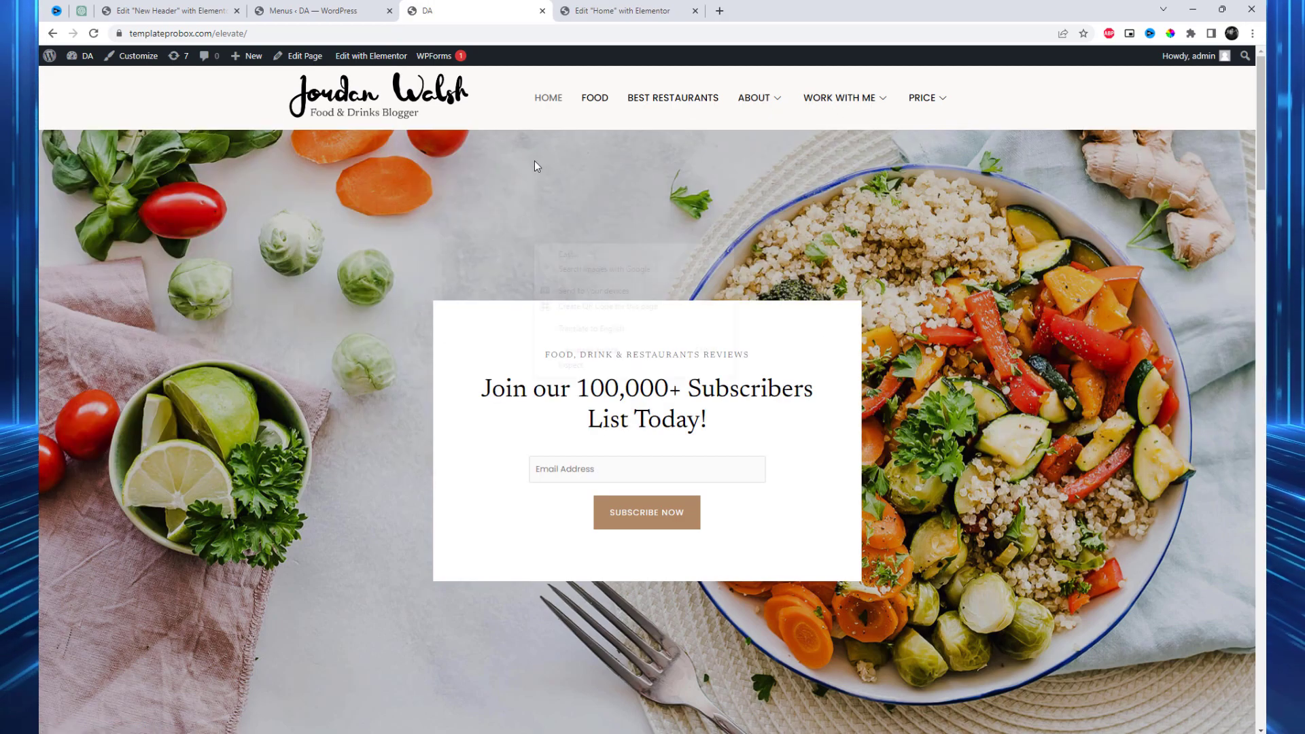
Step: Examine the ABOUT mega menu inside the mobile navigation using the browser's responsive view, then return to the desktop view
right_click(534, 160)
click(589, 368)
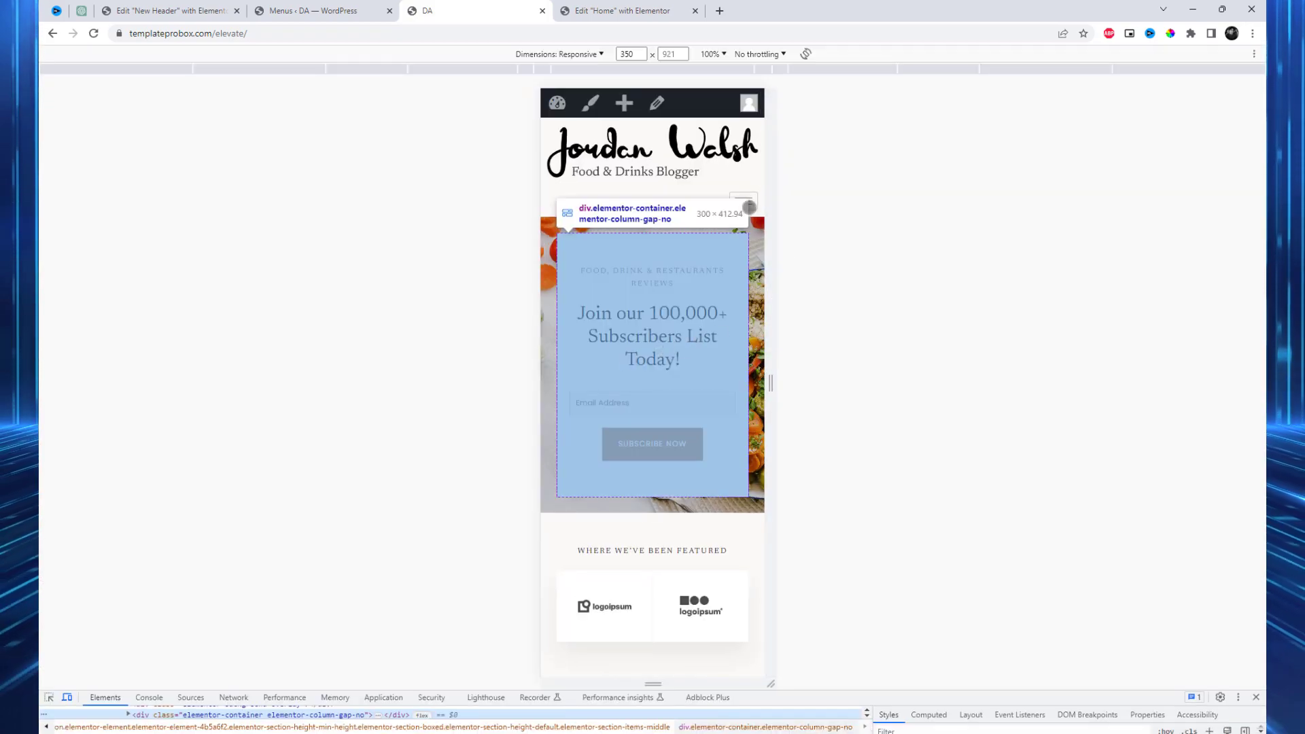
click(750, 202)
click(741, 230)
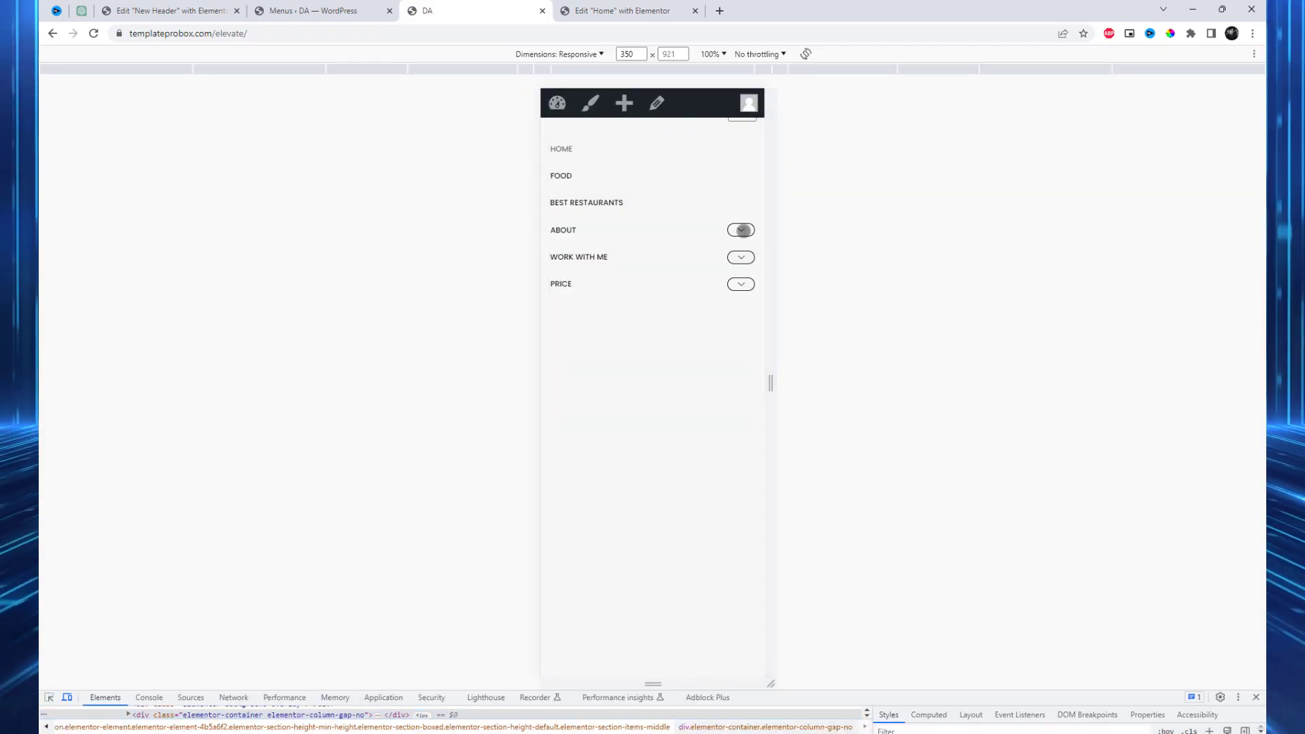
scroll(685, 406, down, 3)
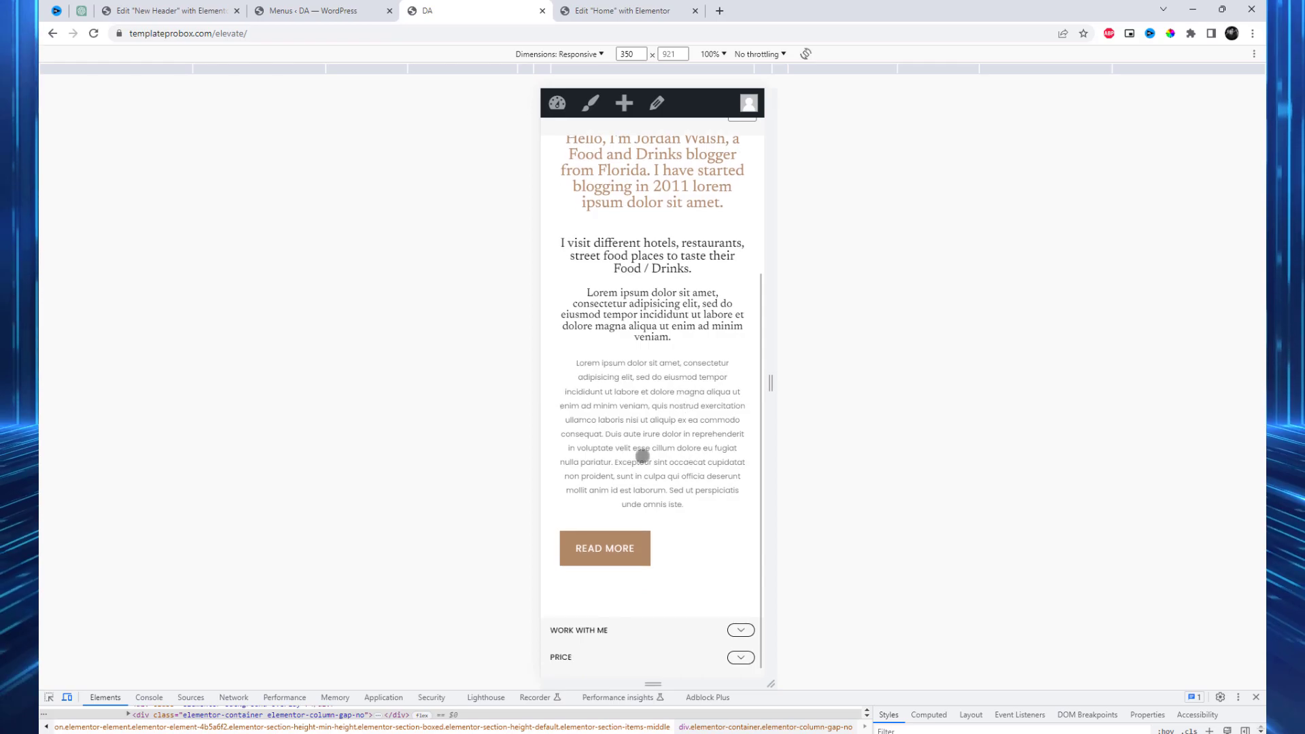
scroll(647, 338, up, 3)
scroll(664, 341, down, 2)
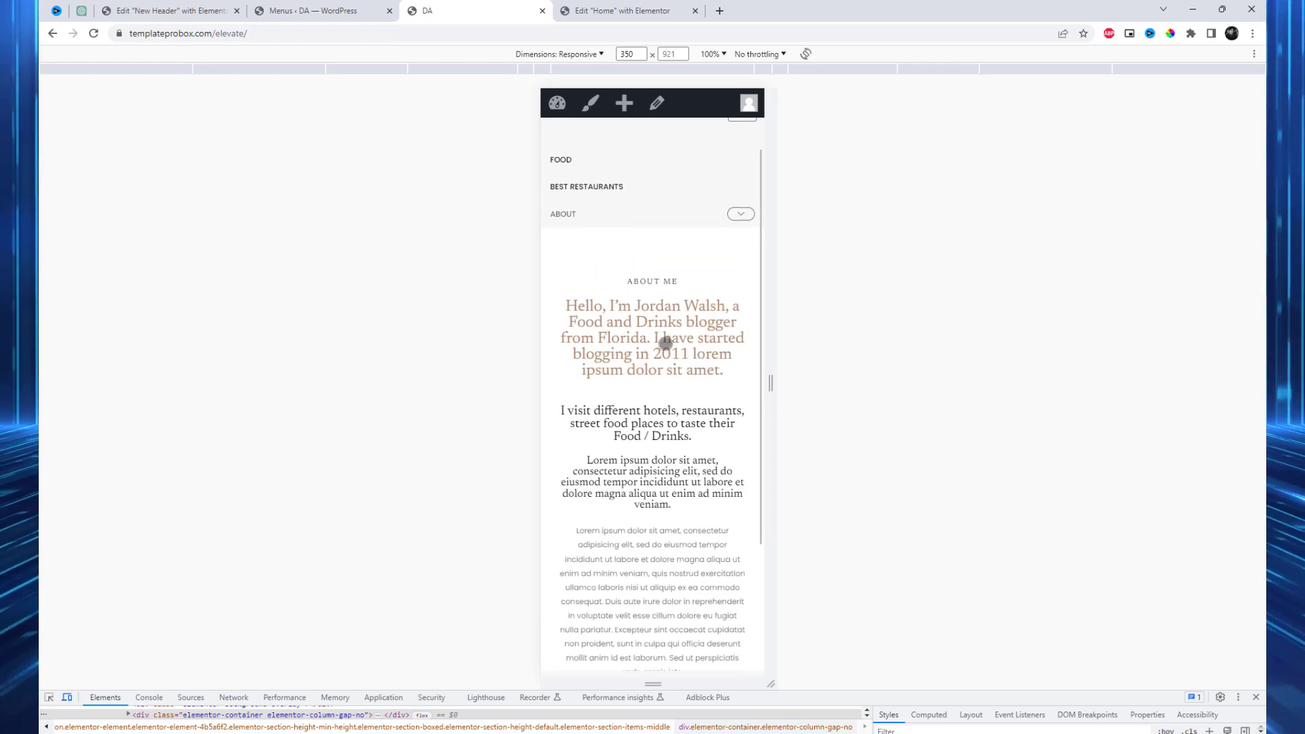
scroll(681, 347, up, 1)
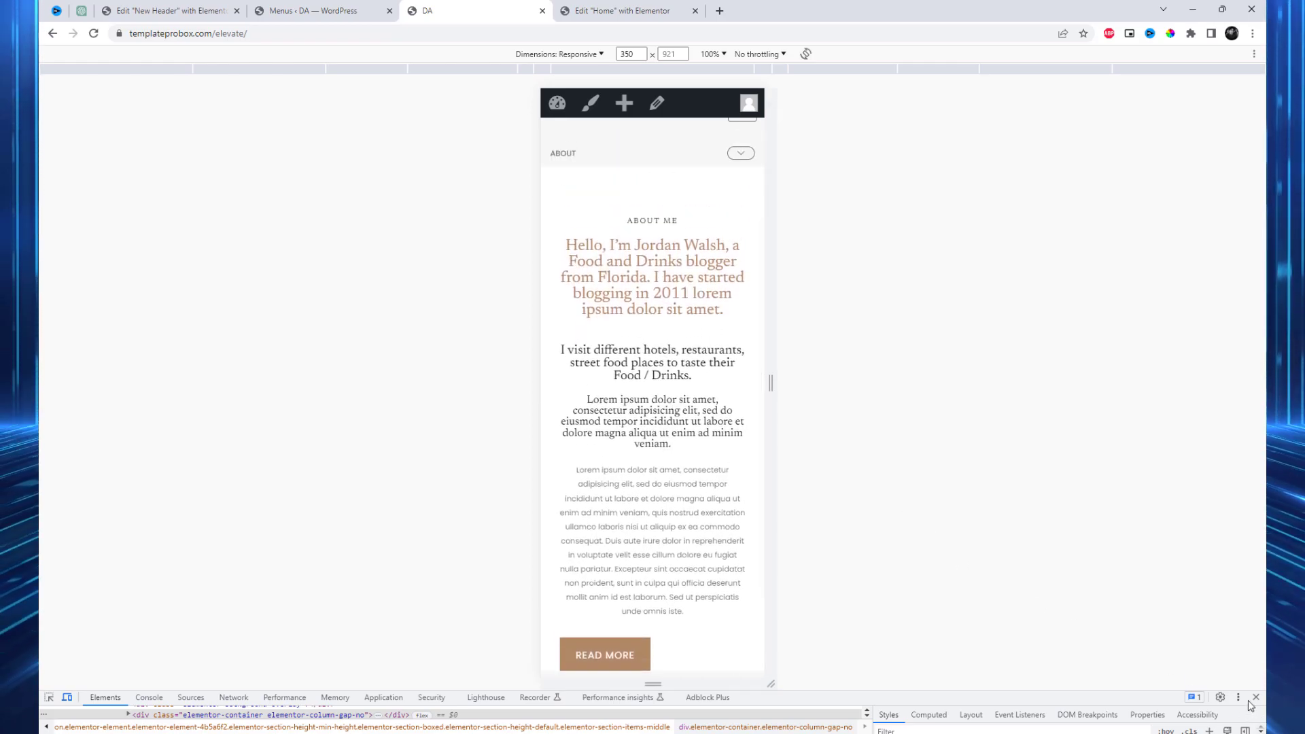
key(ctrl+shift+m)
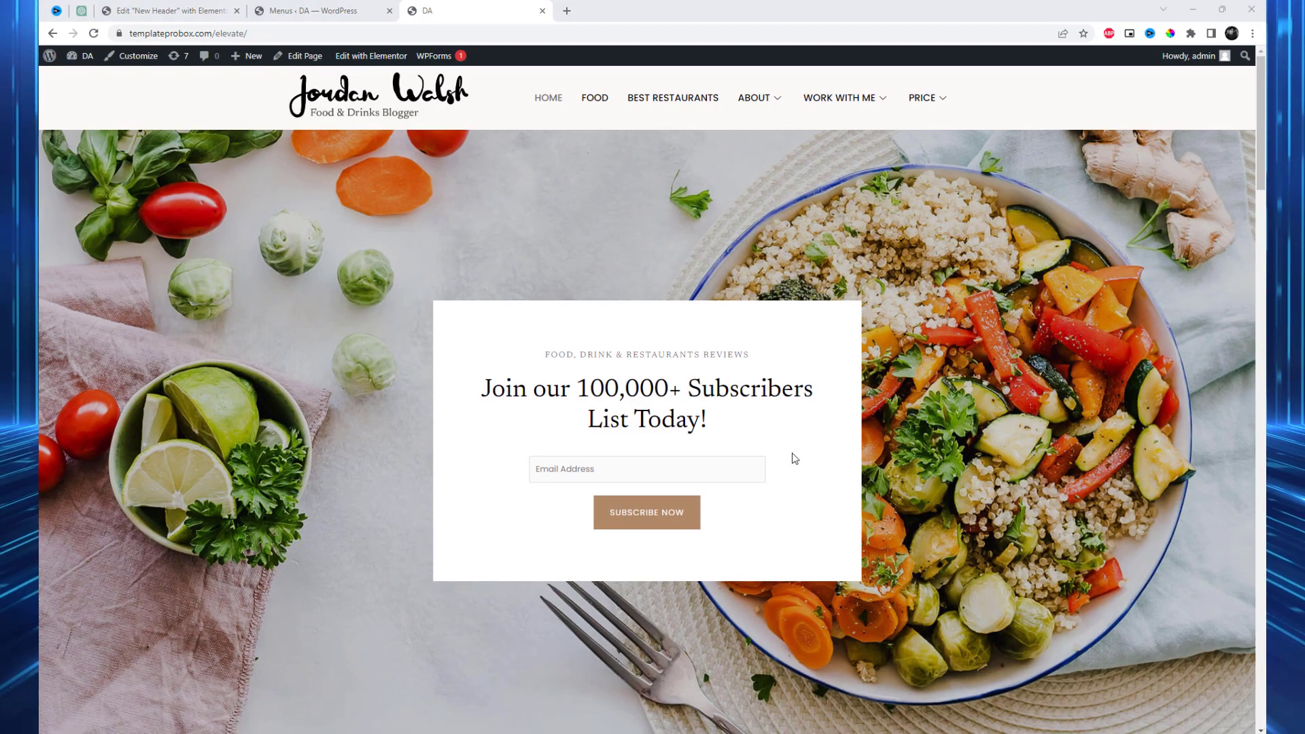
Step: Add a custom link named Contact with the URL # to the WordPress menu
click(313, 11)
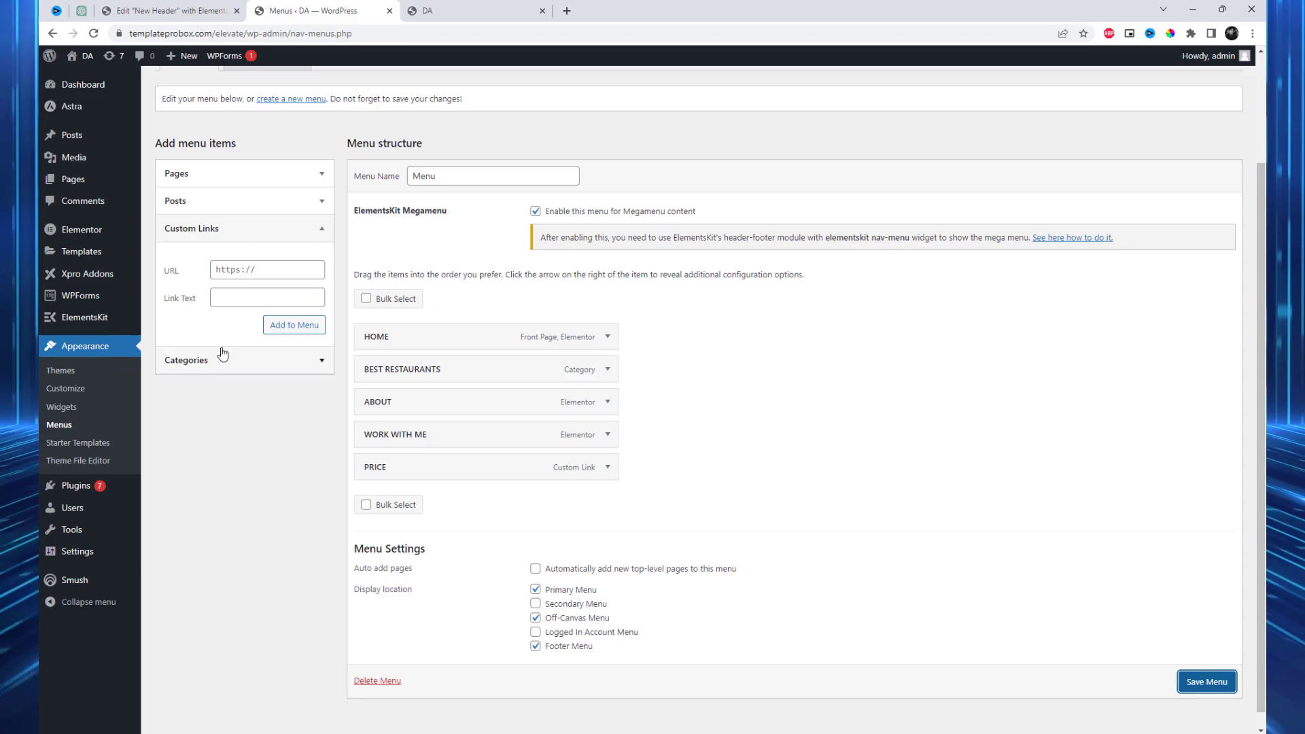
click(255, 270)
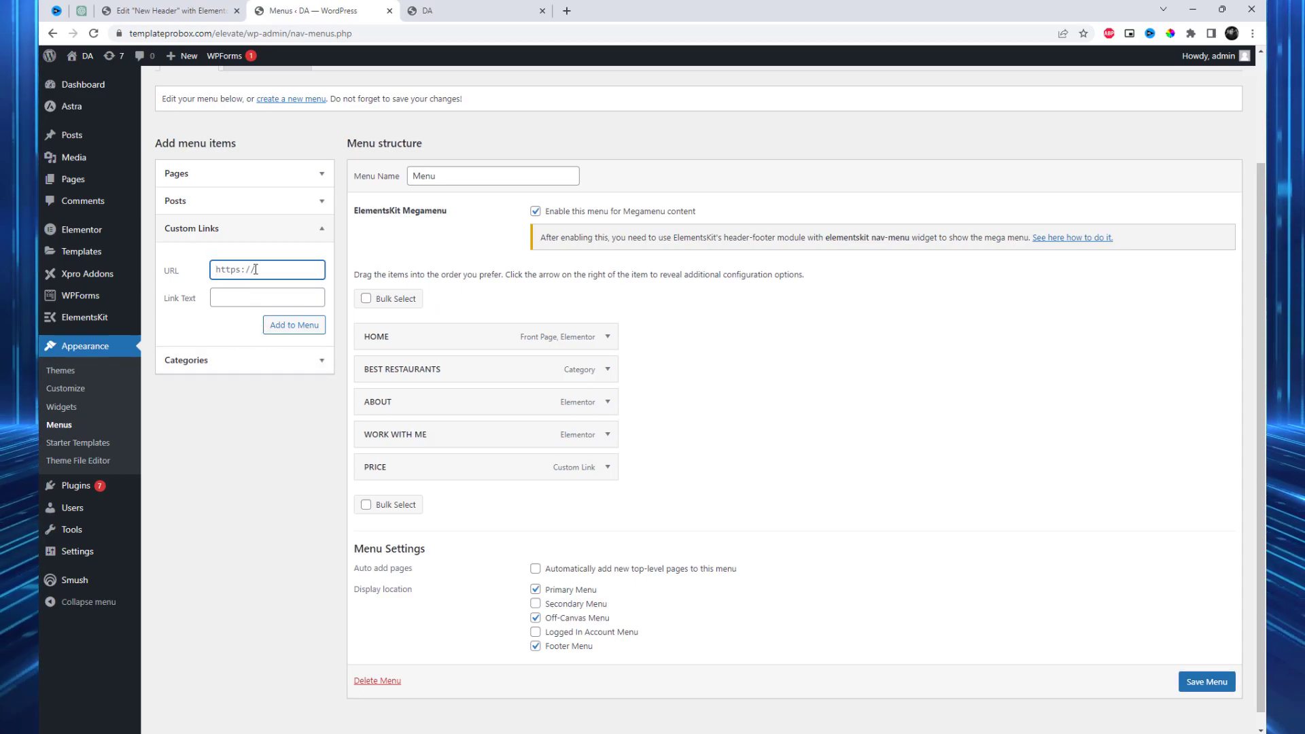
text(#)
click(255, 293)
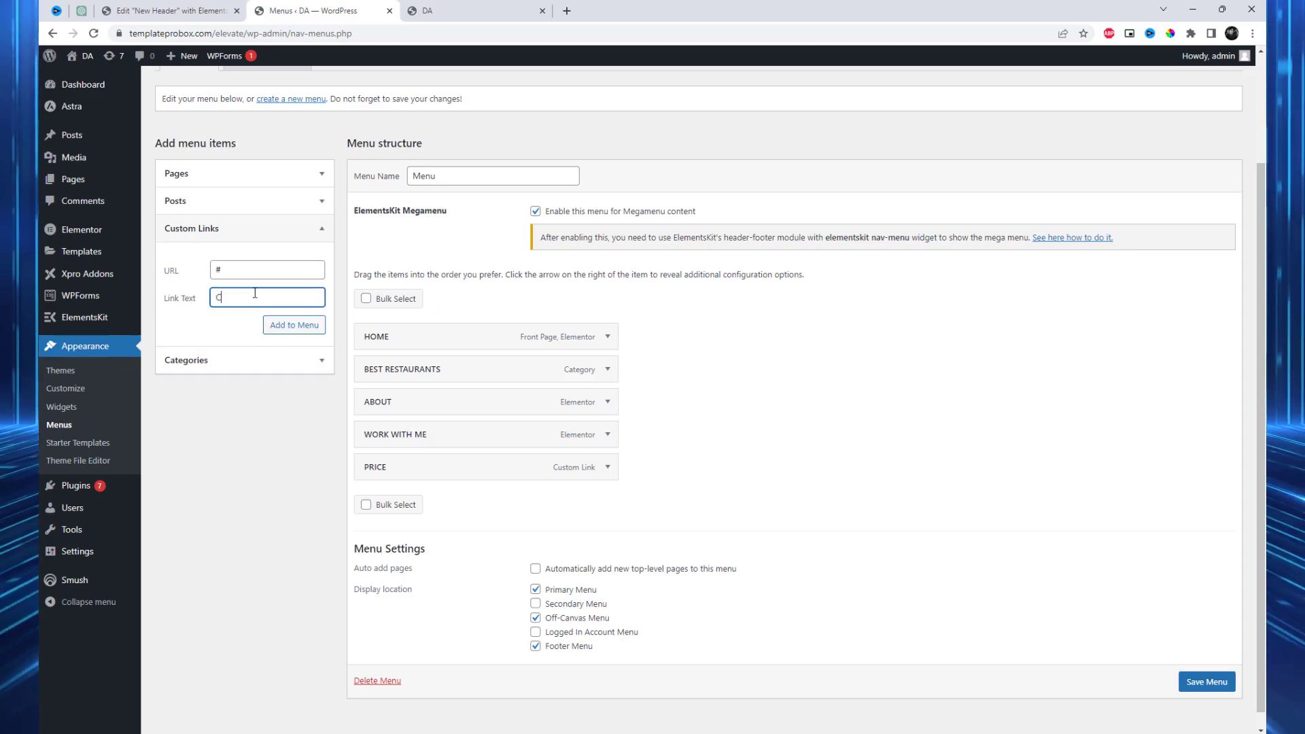
click(295, 325)
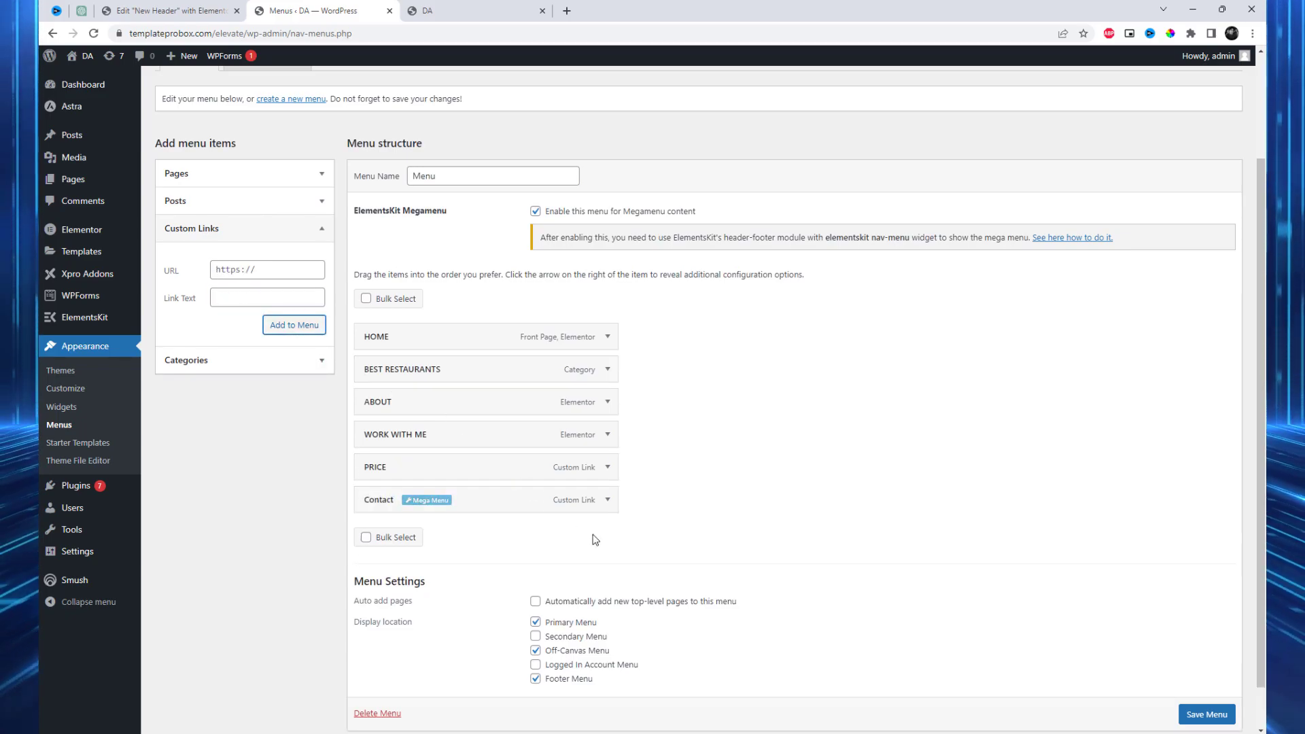
Step: Set the mega menu width of the Contact item to Full Width
click(427, 501)
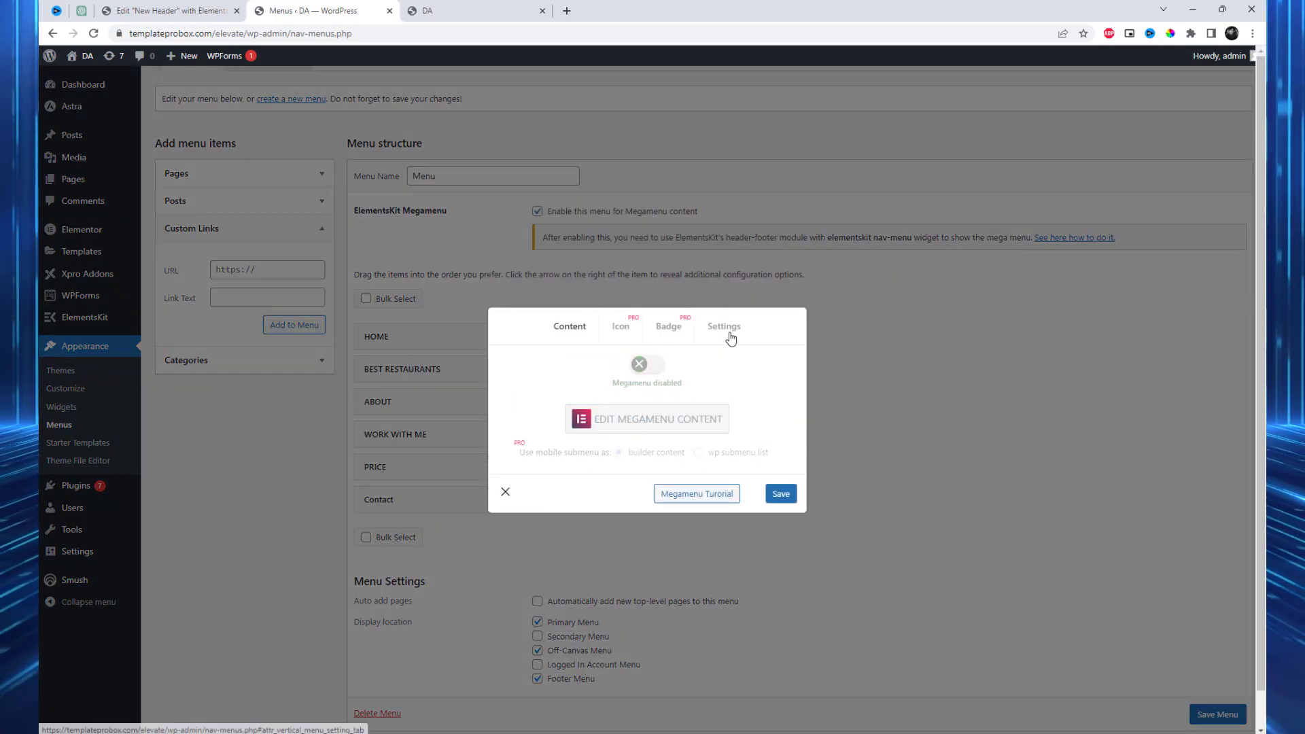
click(725, 347)
click(707, 387)
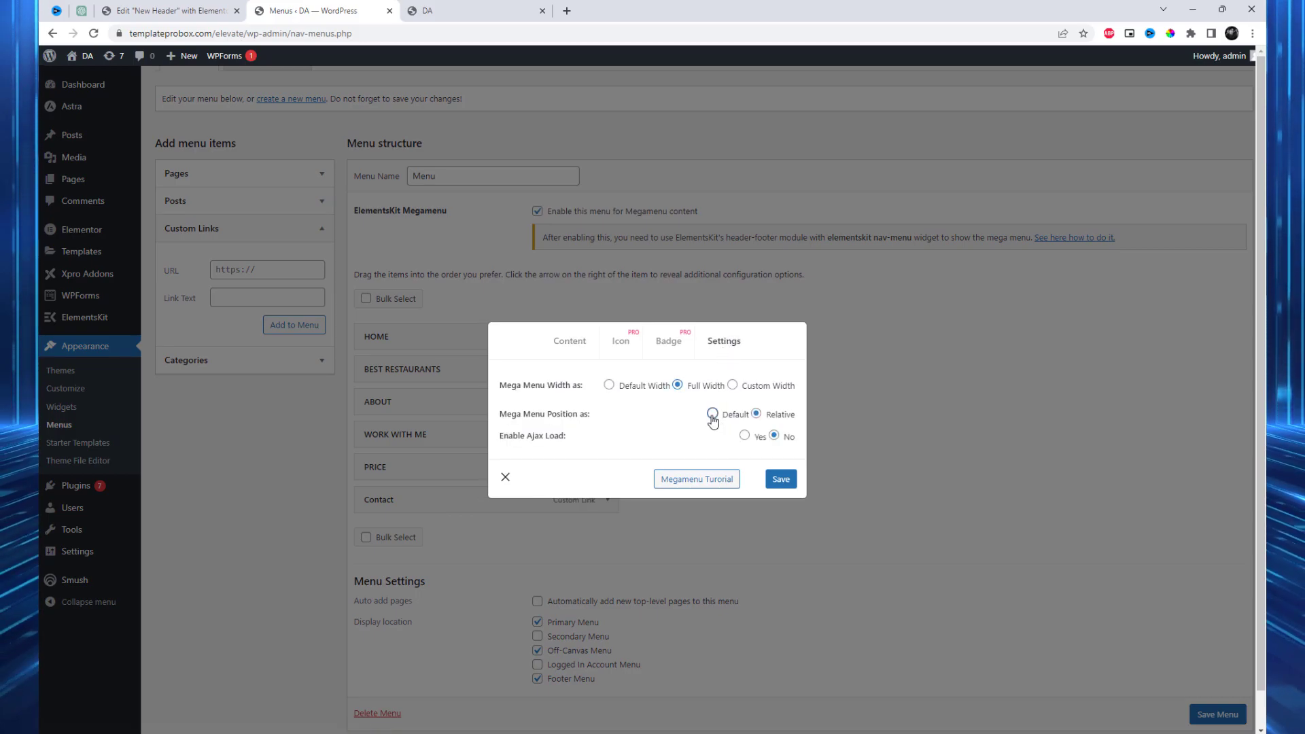
Step: Enable the mega menu for the Contact item and open its content for editing
click(571, 343)
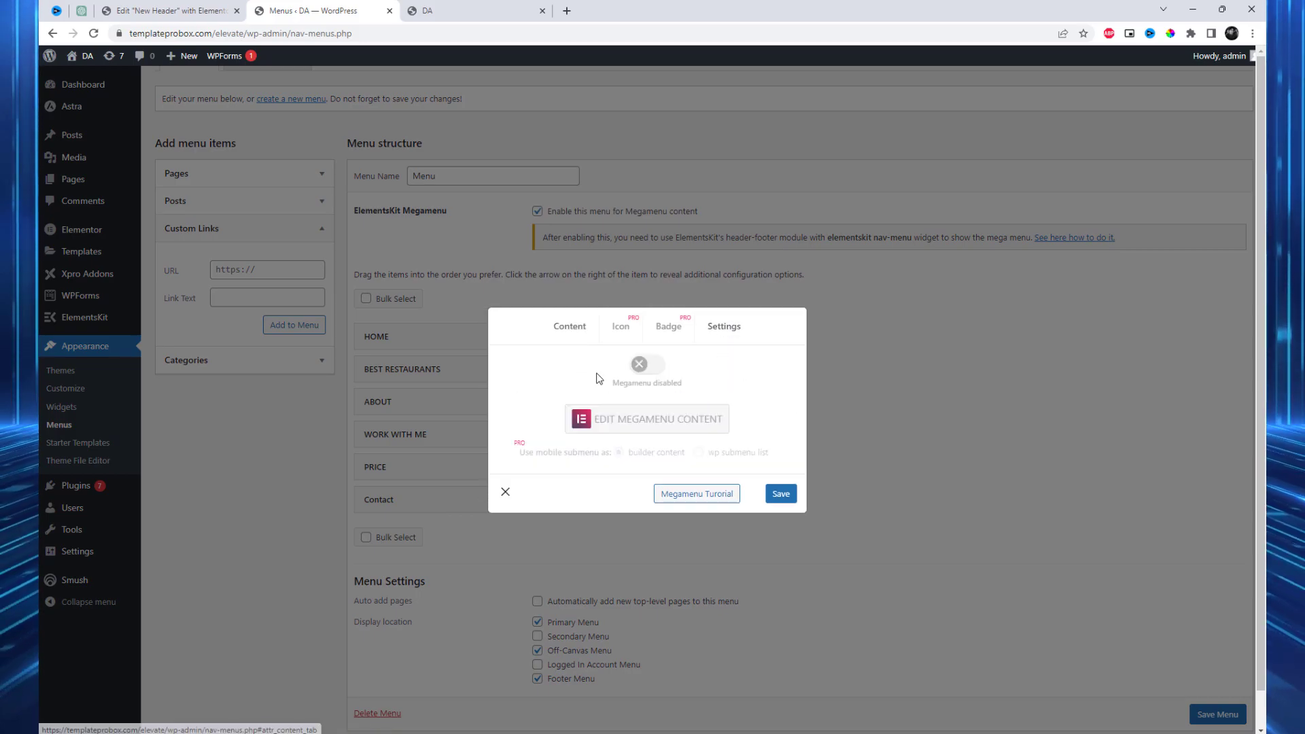
click(658, 368)
click(667, 421)
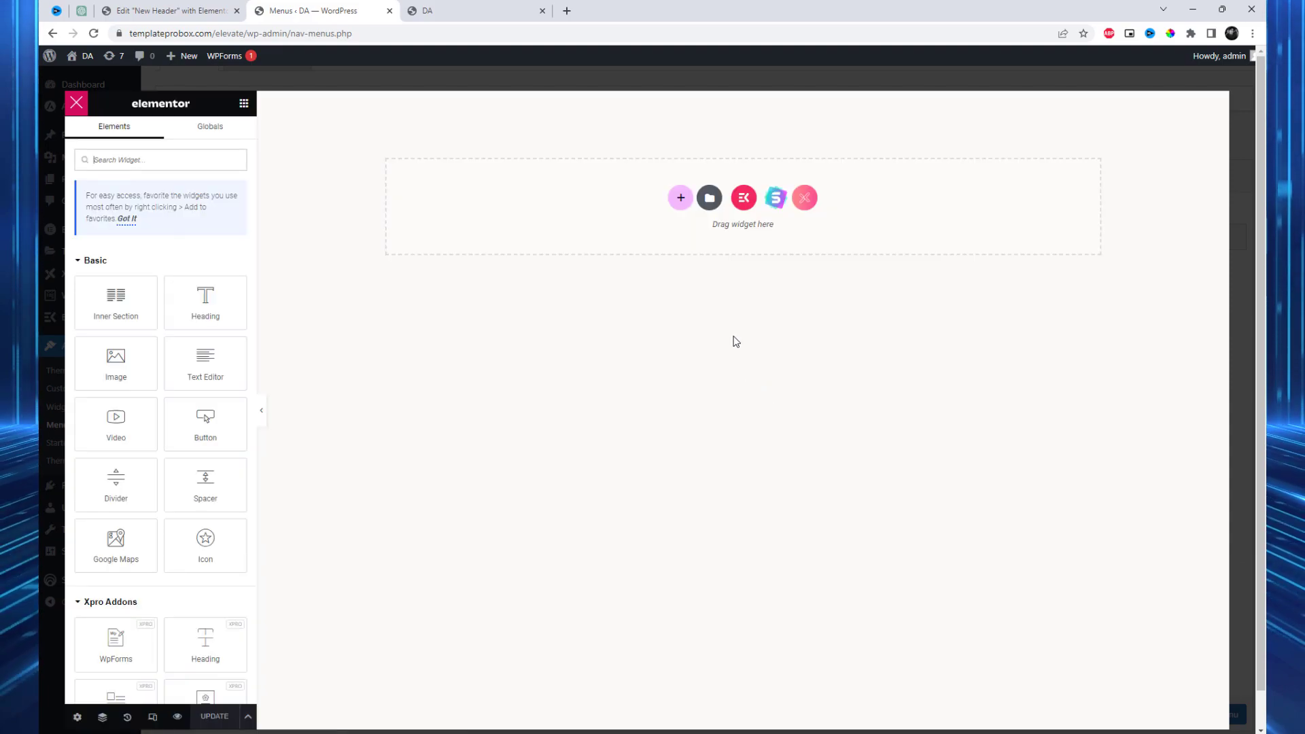
Step: Add a single-column section to the Contact mega menu with 30 px padding on all sides
click(682, 199)
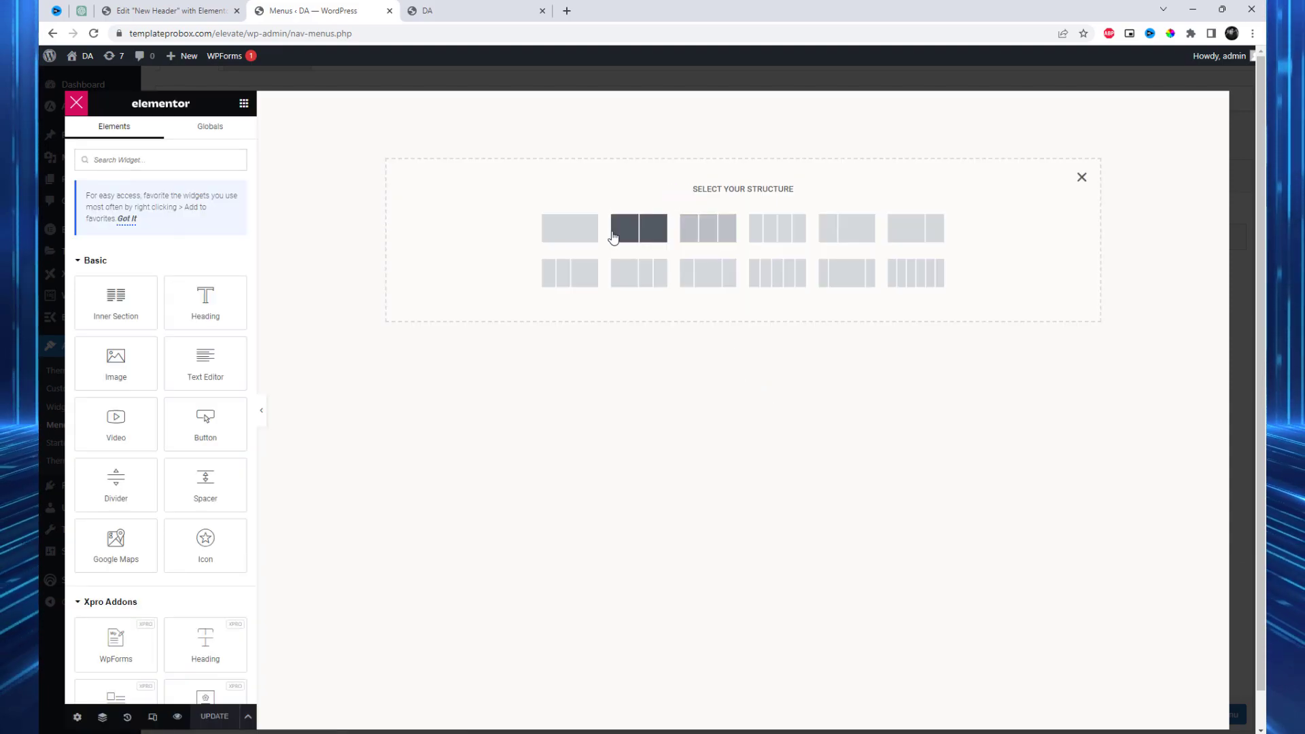
click(589, 231)
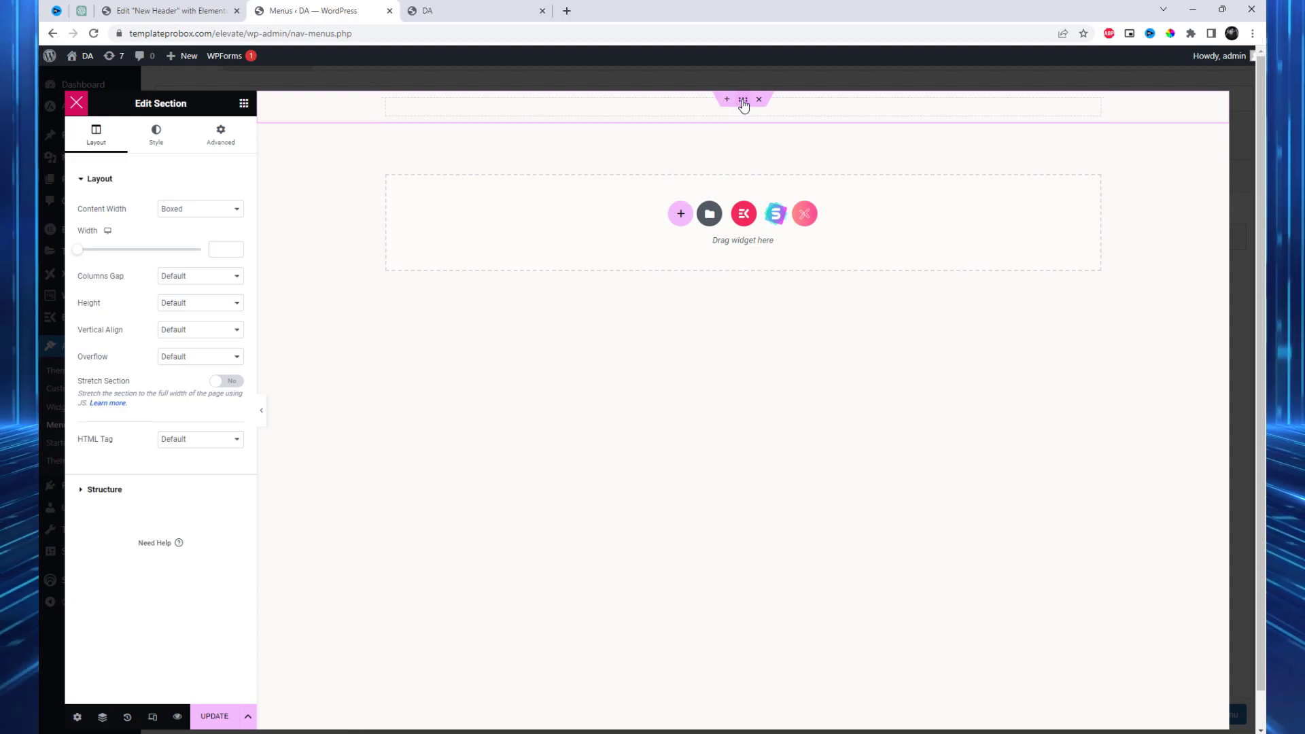
click(220, 134)
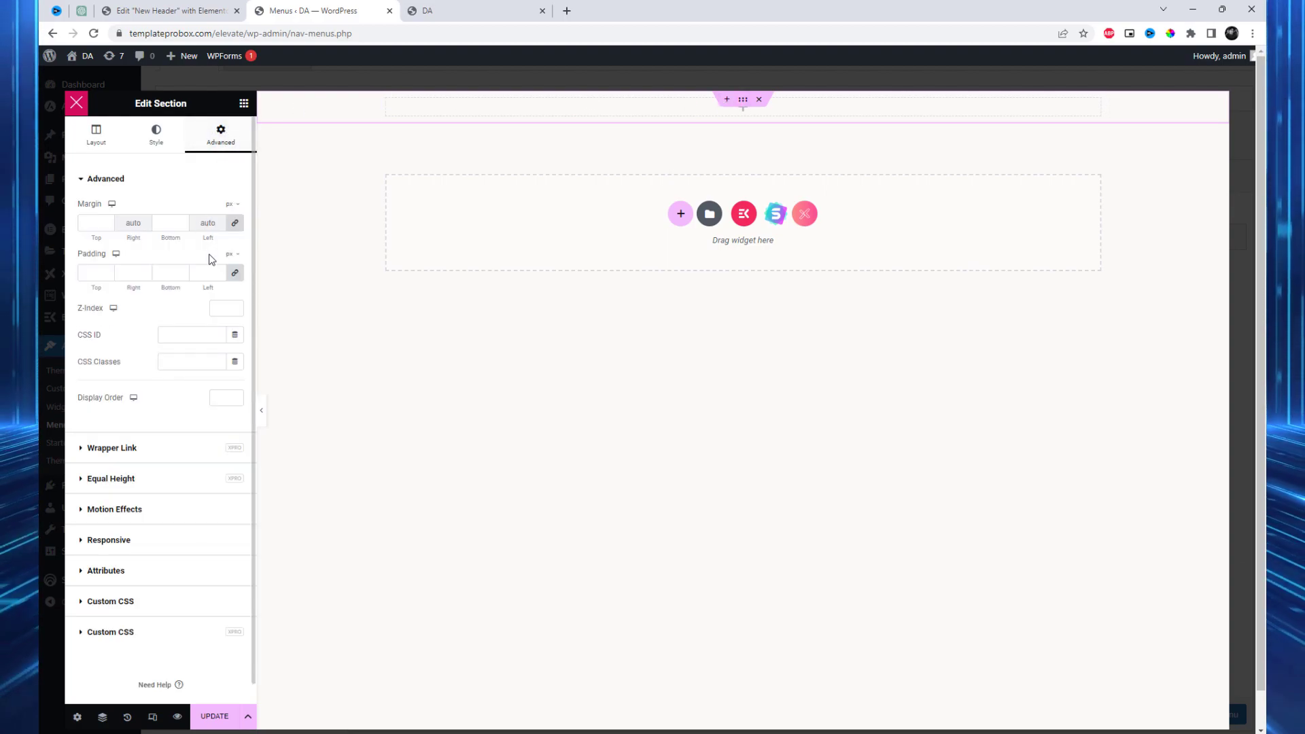
click(98, 269)
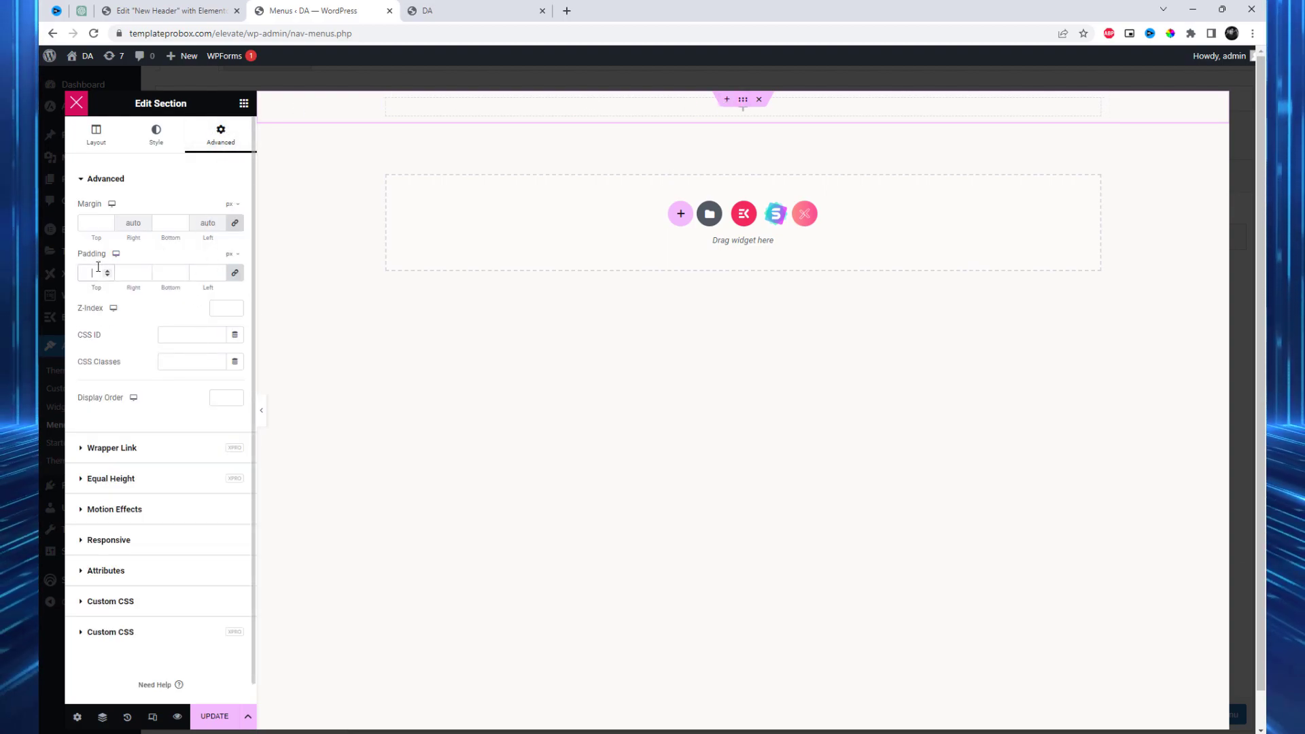
text(30)
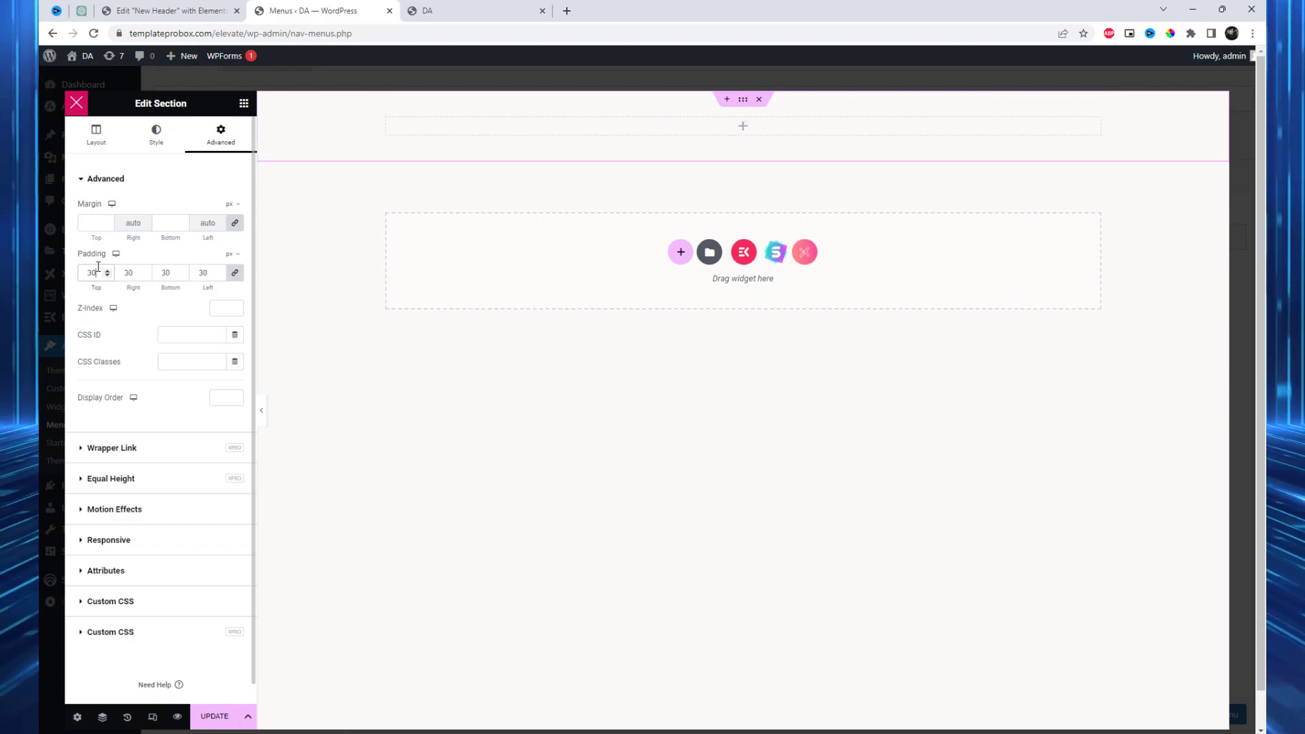
Step: Give the new section a classic background with the white global color Theme Color 6
click(157, 134)
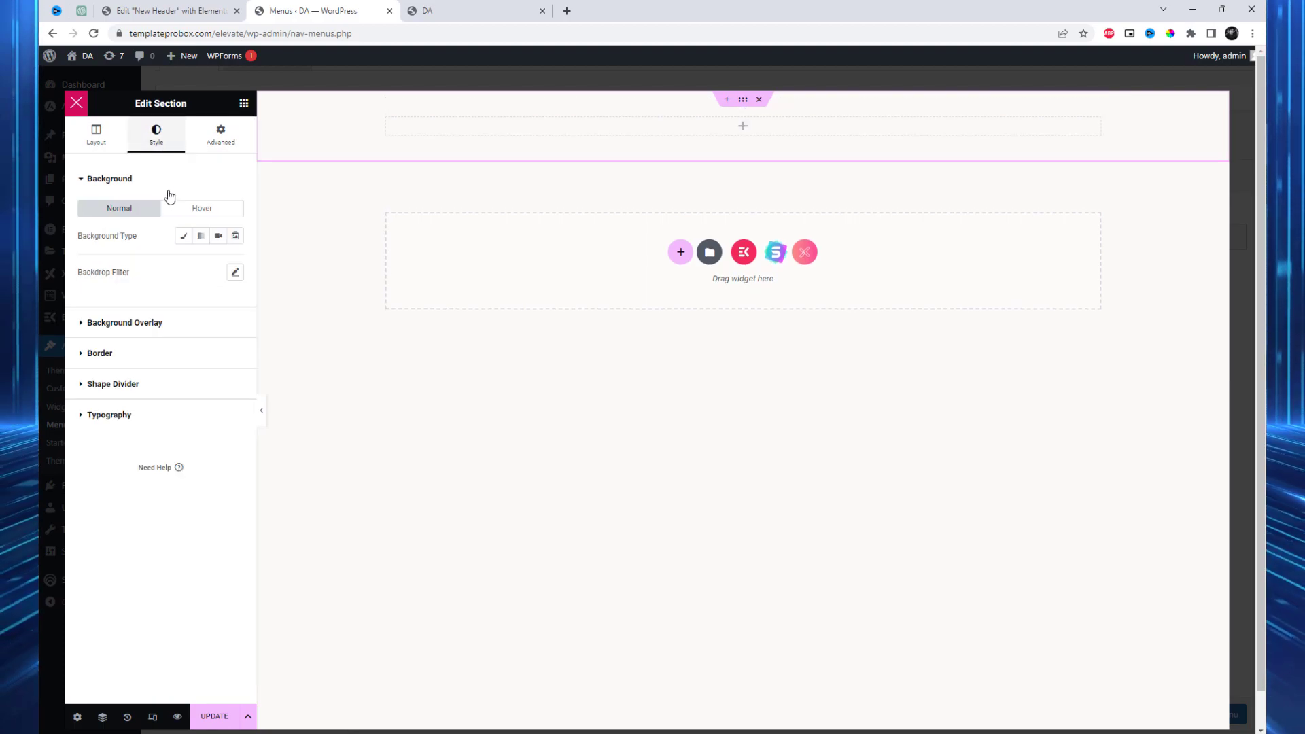
click(184, 236)
click(218, 263)
scroll(195, 423, down, 3)
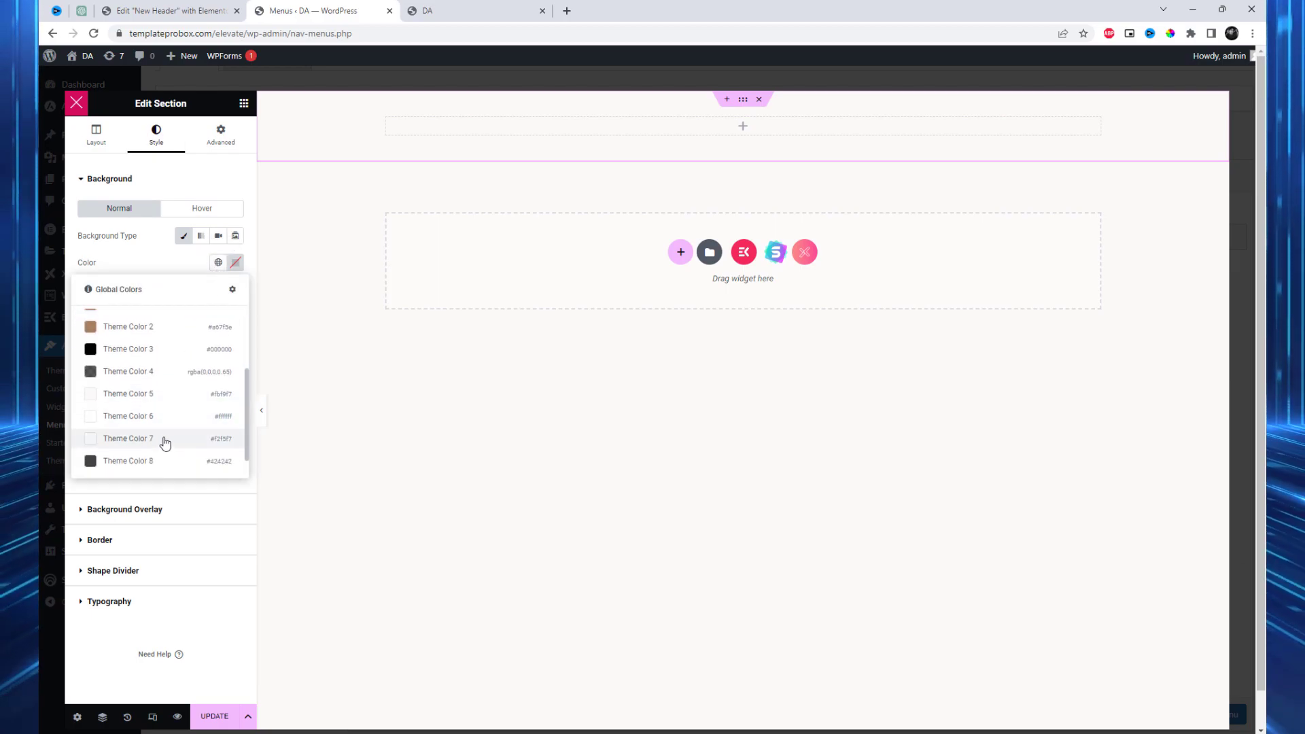
click(170, 423)
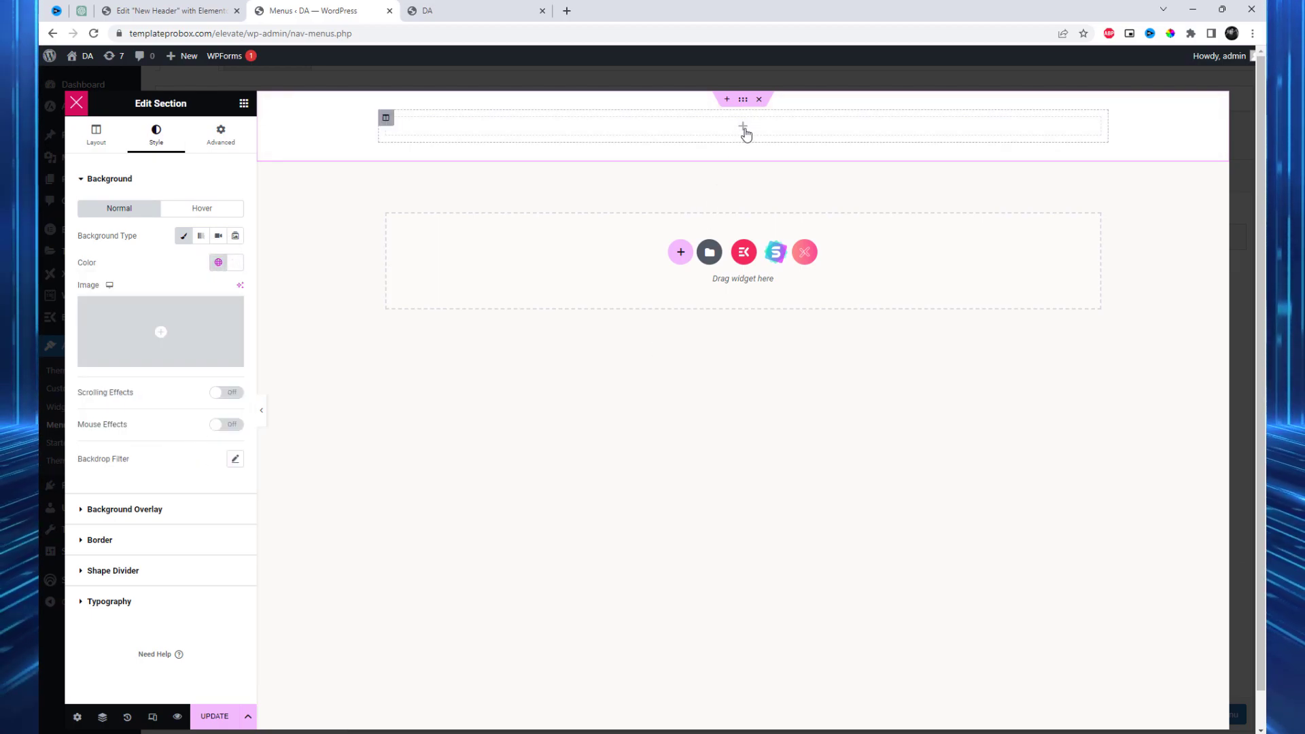
Step: Add a Heading widget to the white single-column section of the Contact mega menu
click(743, 128)
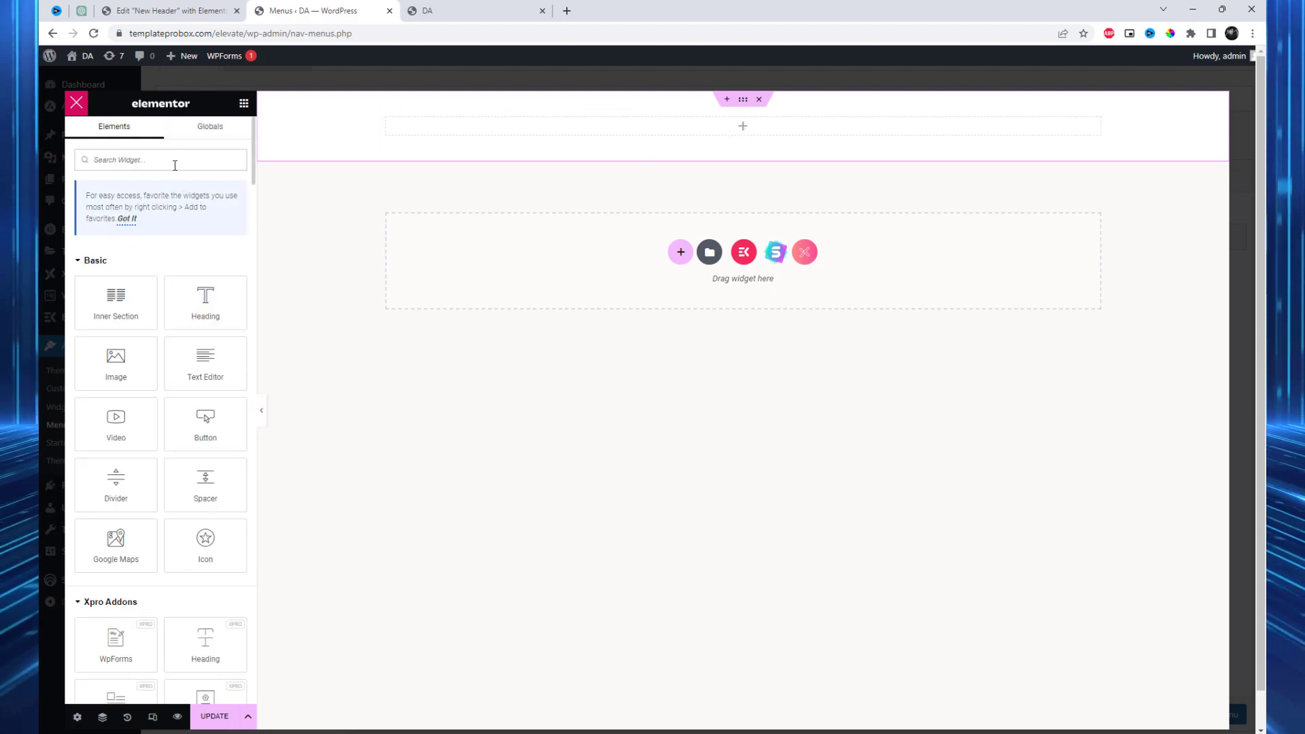
text(Head)
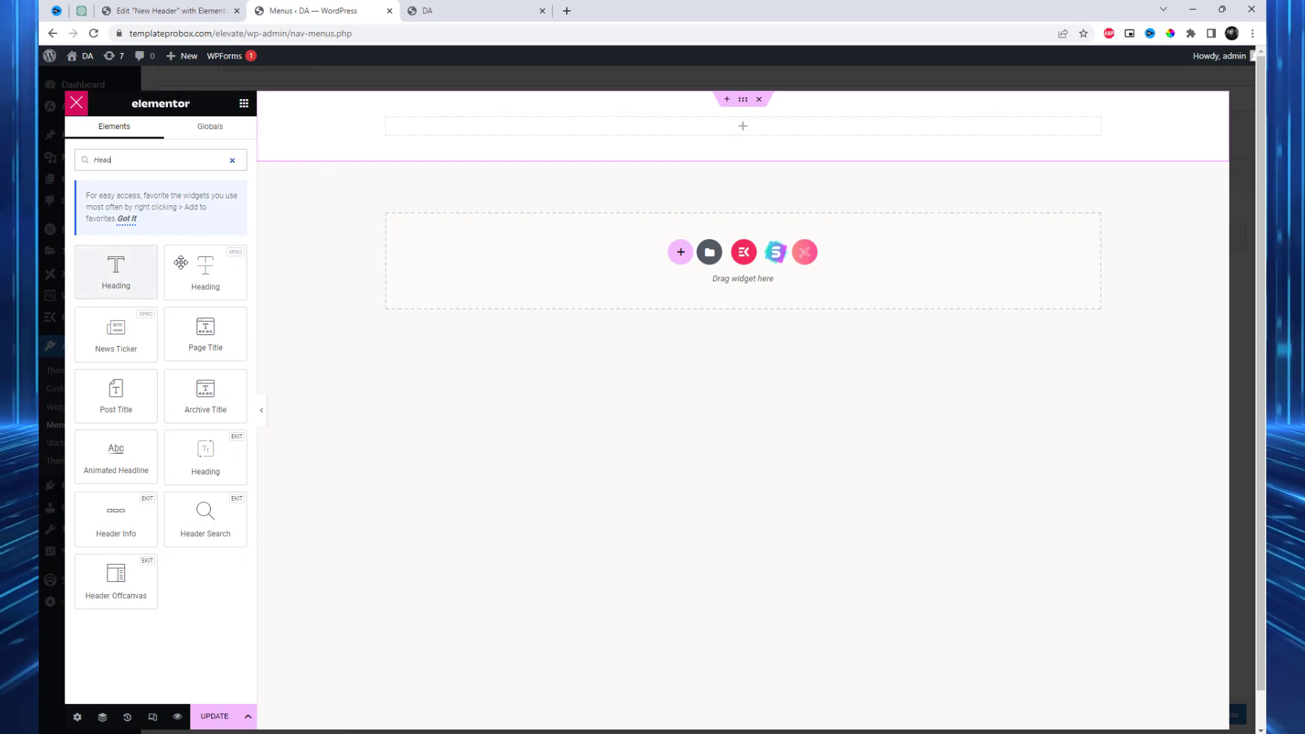
drag(116, 279, 710, 138)
Step: Copy the headline "Join our 100,000+ Subscribers List Today!" from the live homepage and return to the mega menu editor
click(476, 10)
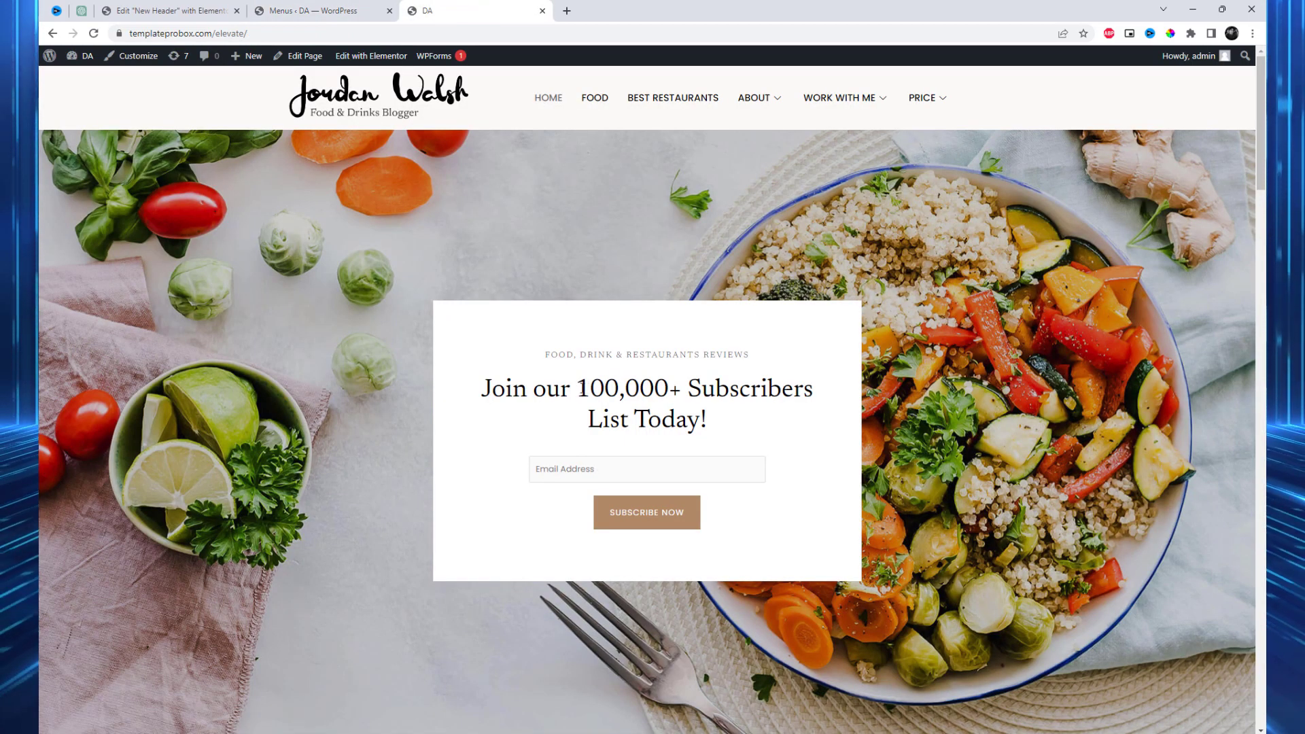
drag(477, 391, 716, 421)
key(ctrl+c)
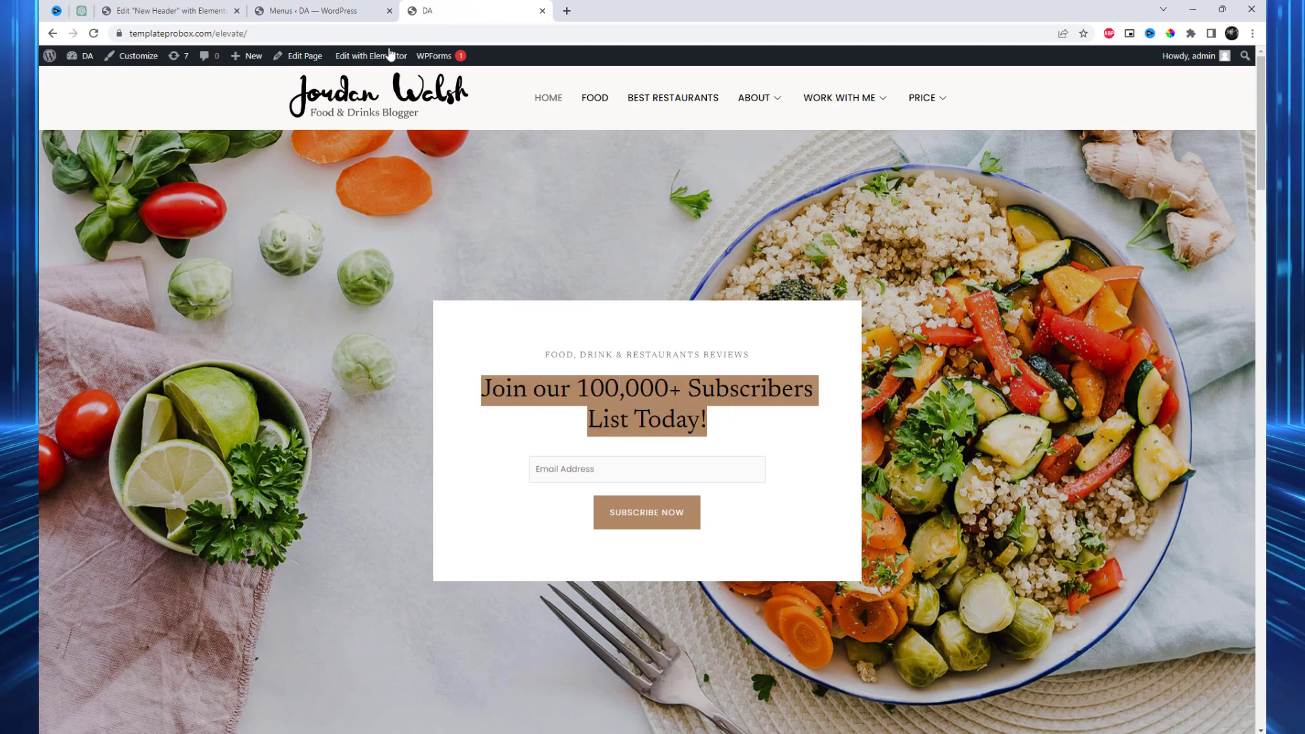
click(174, 10)
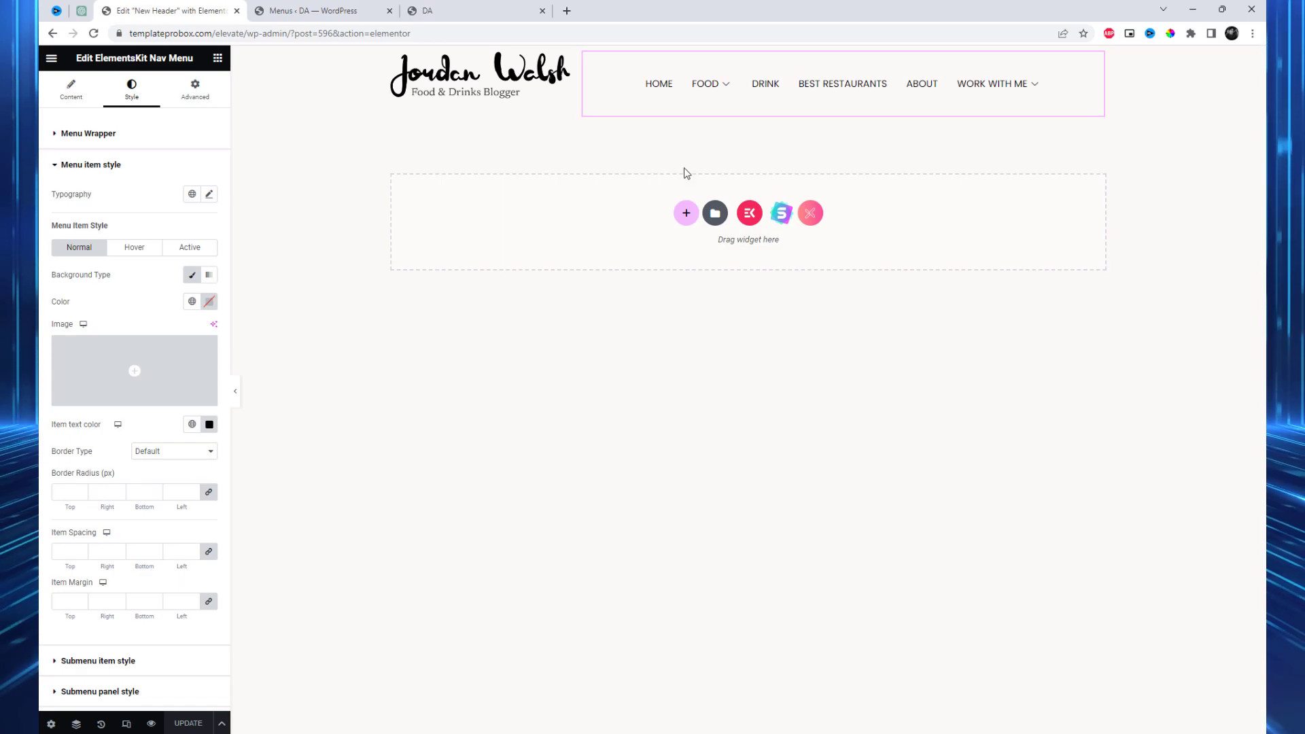
click(361, 11)
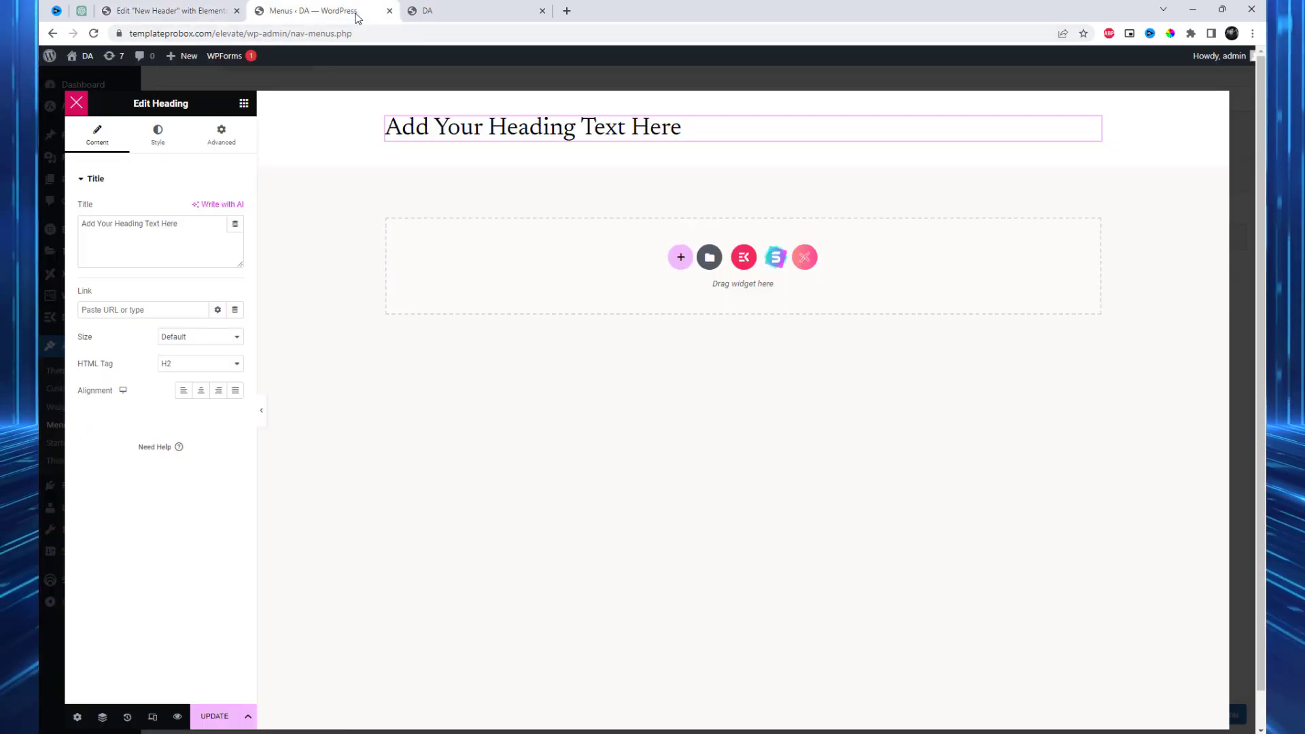
Step: Replace the heading's title with the copied plain text "Join our 100,000+ Subscribers List Today!" and center it
key(ctrl+a)
key(ctrl+v)
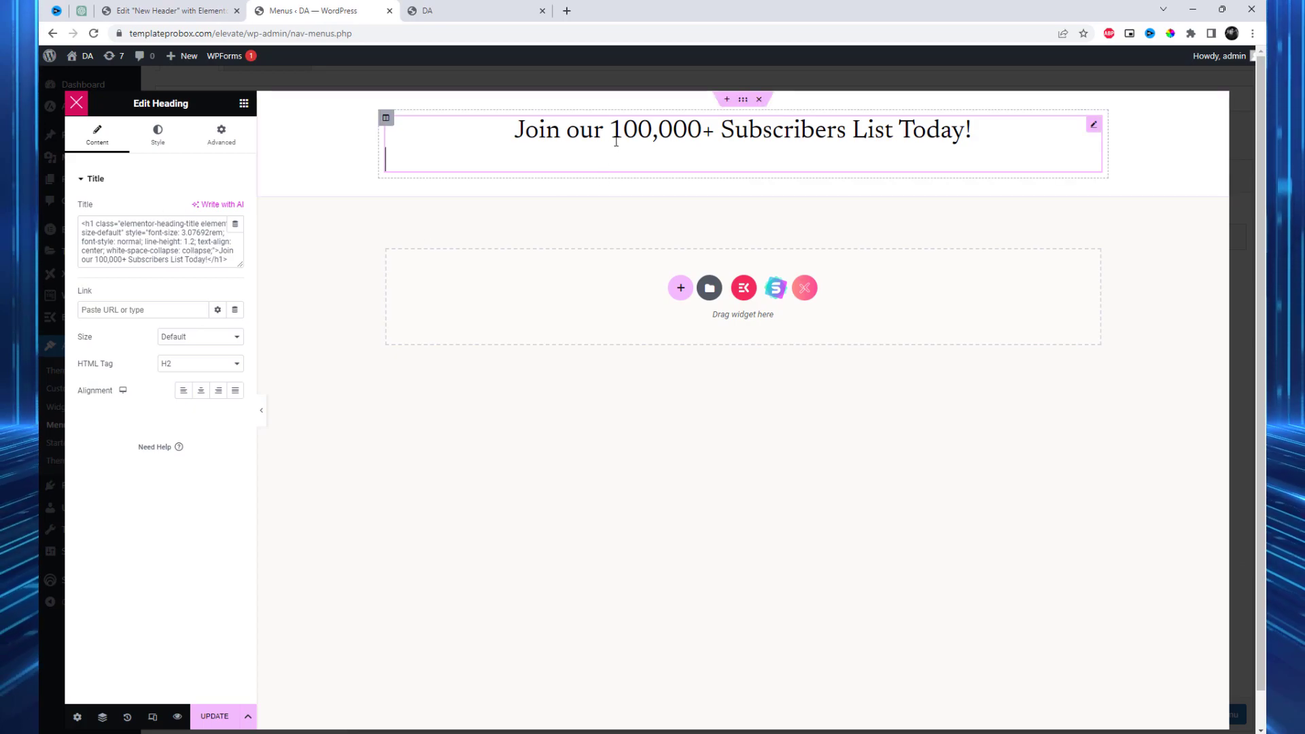
click(162, 252)
key(ctrl+a)
key(ctrl+v)
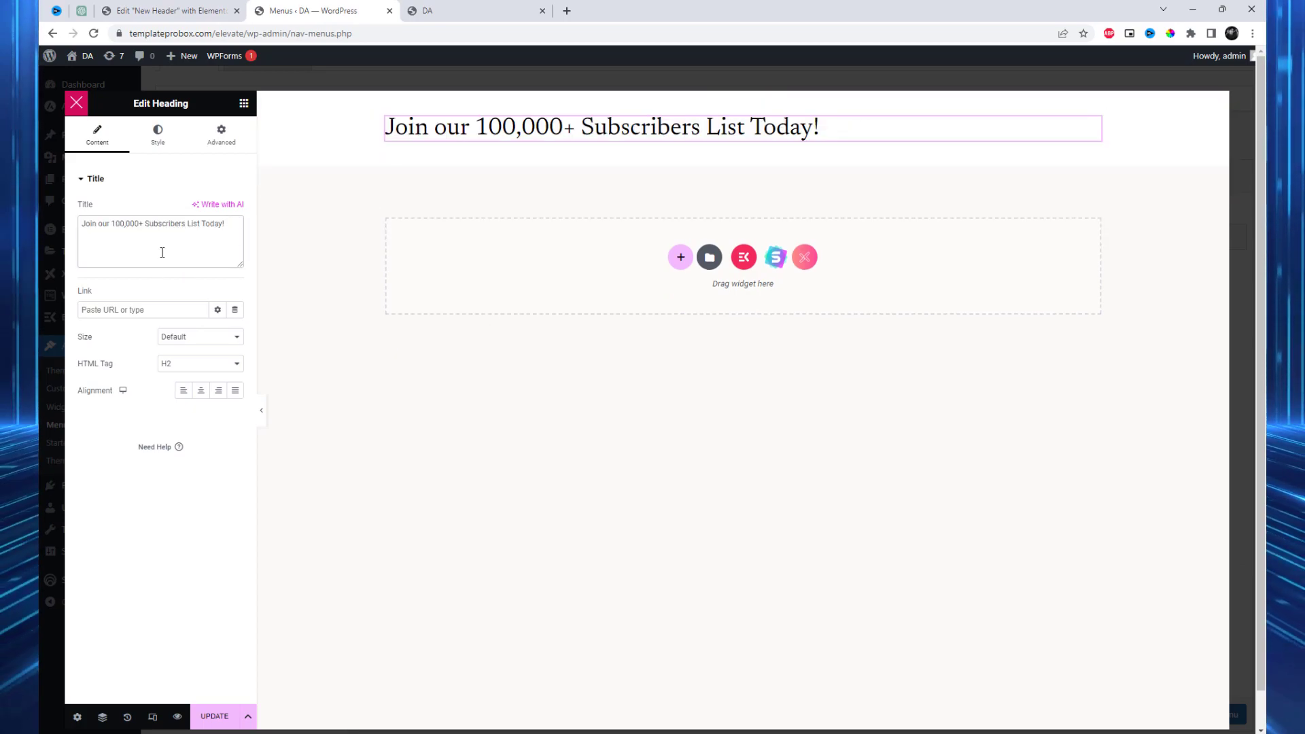
click(200, 390)
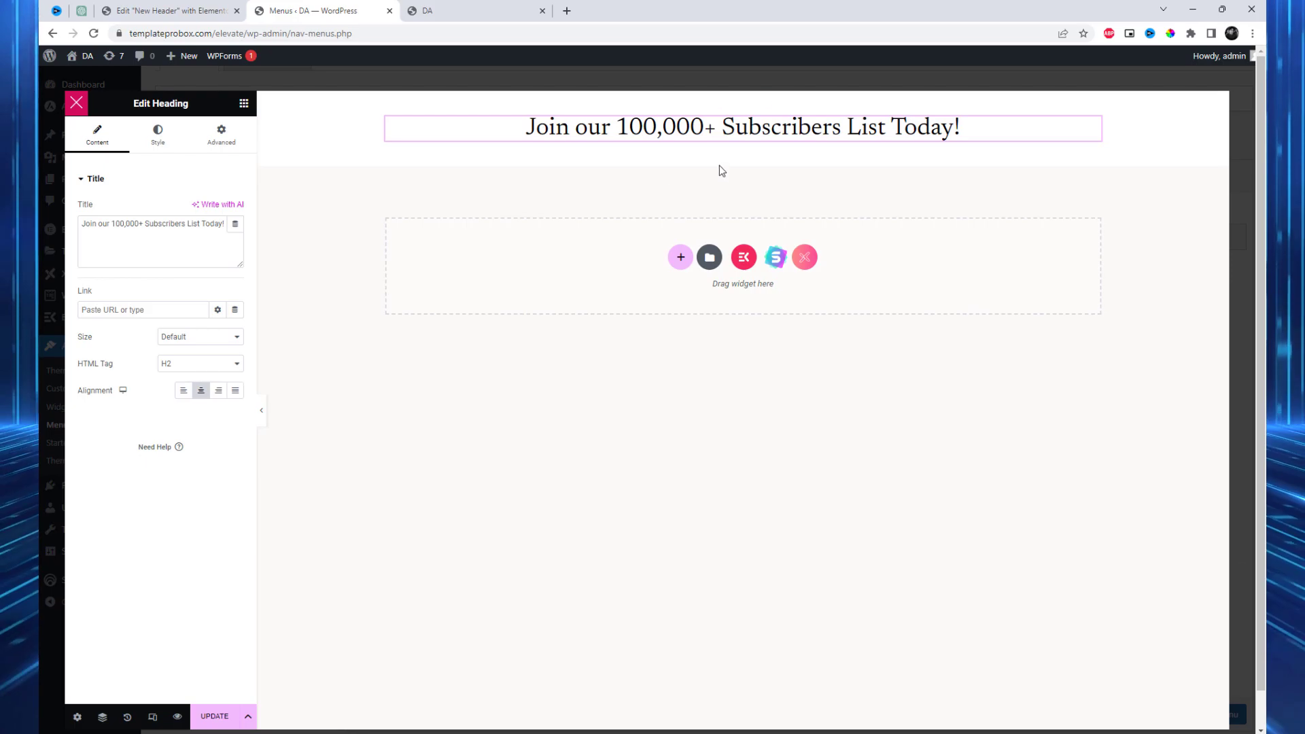
Step: Insert an empty single-column section above the heading section
click(727, 99)
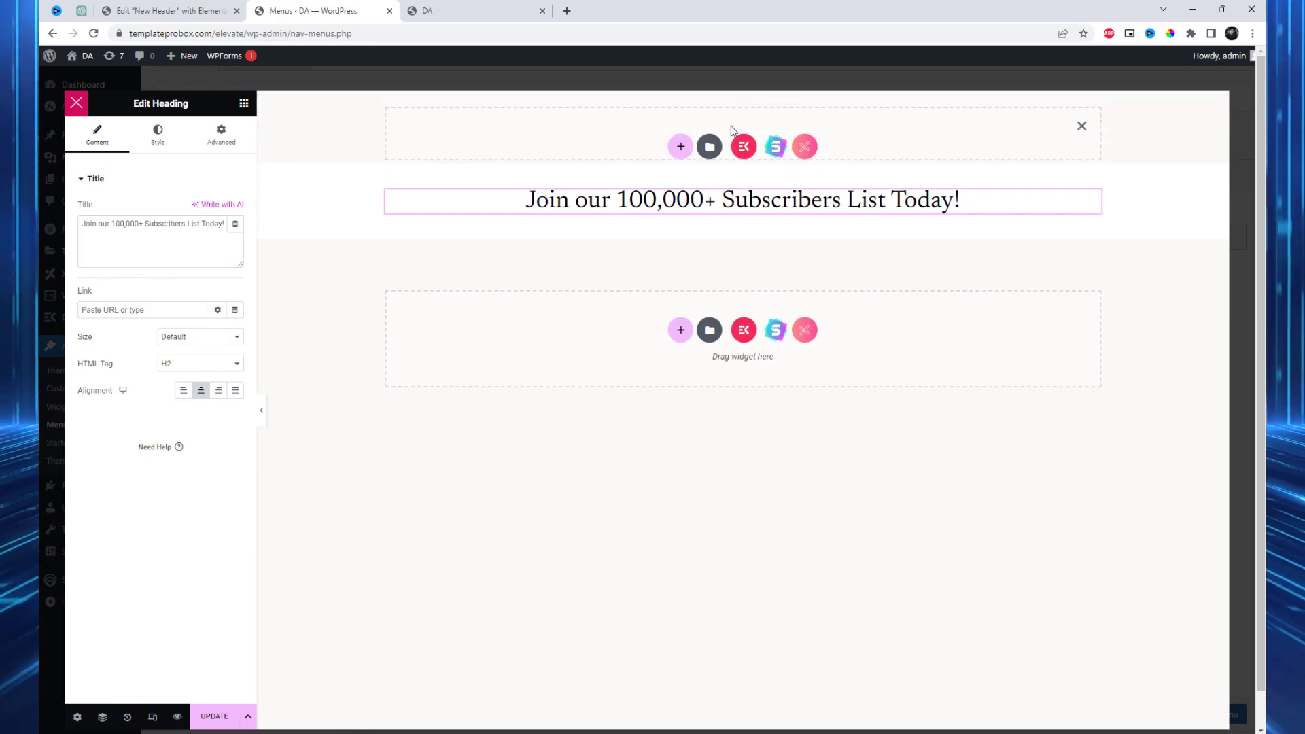
click(680, 148)
click(574, 182)
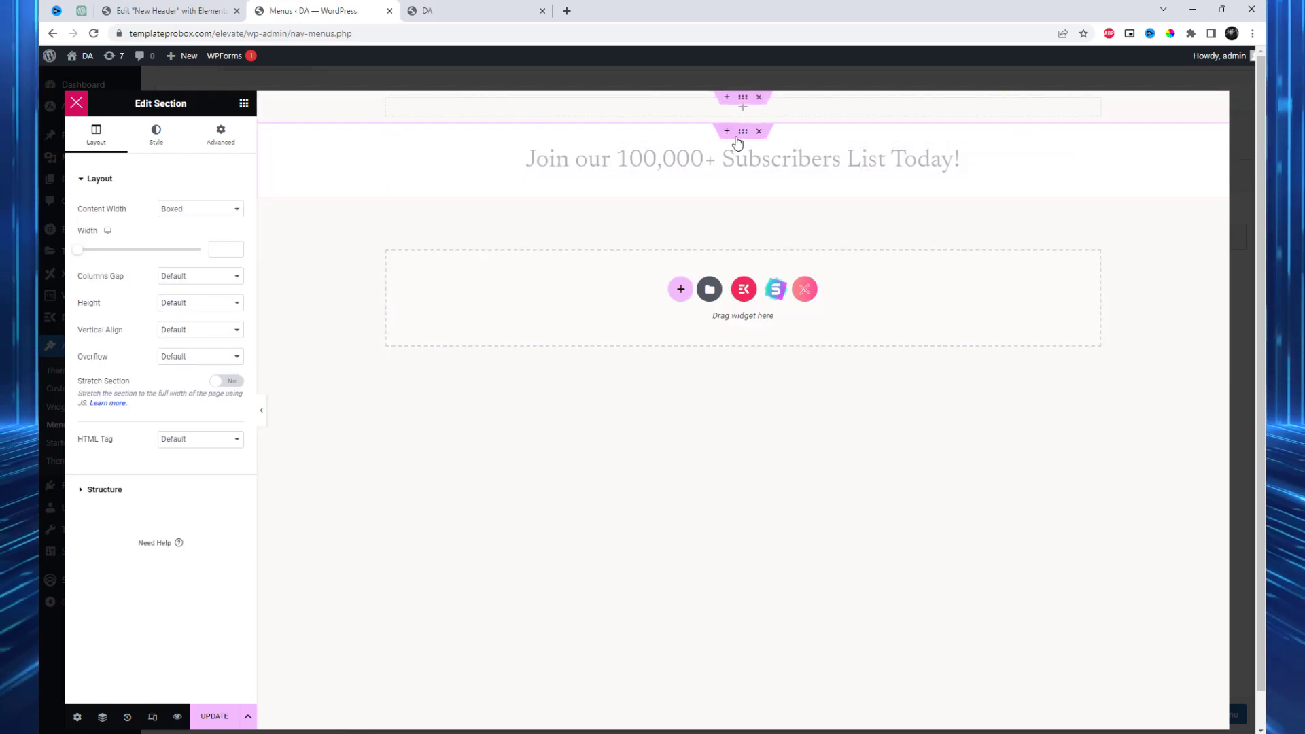
Step: Add a WpForms widget below the heading and select Contact Form as its form
click(746, 117)
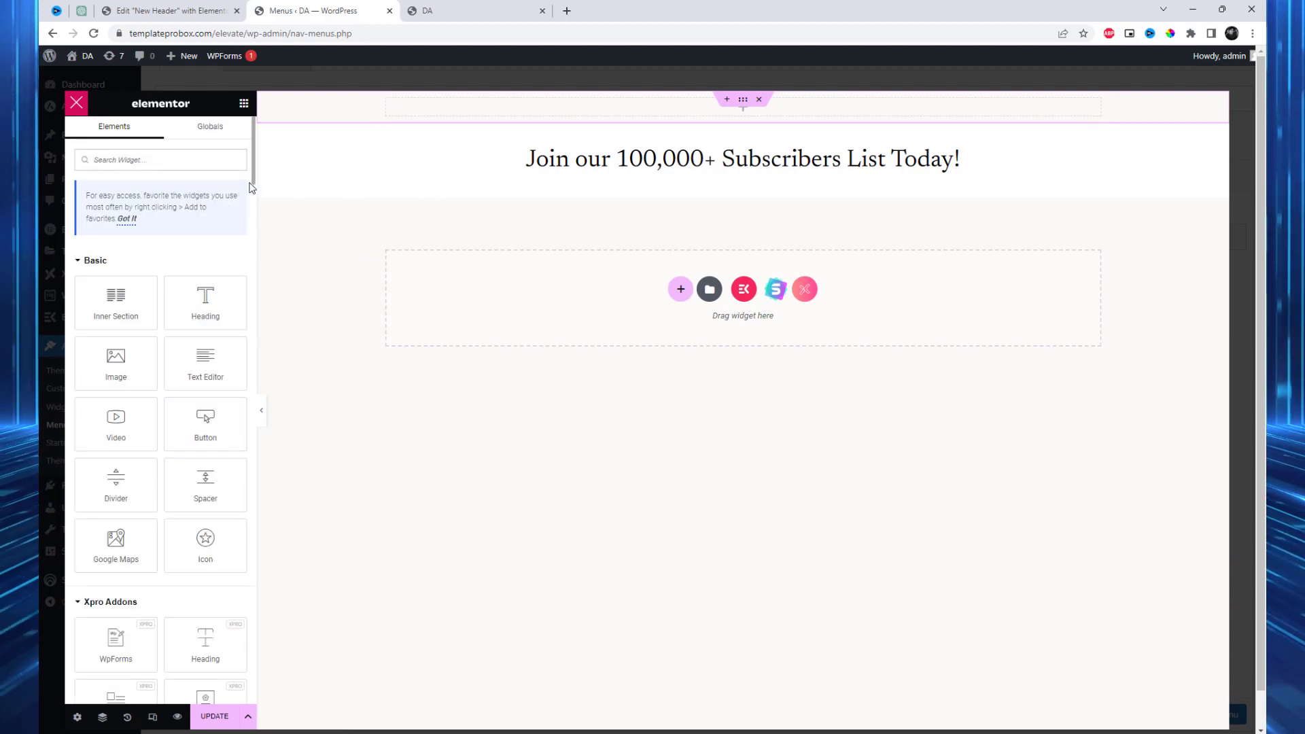
text(Contact)
drag(123, 285, 715, 166)
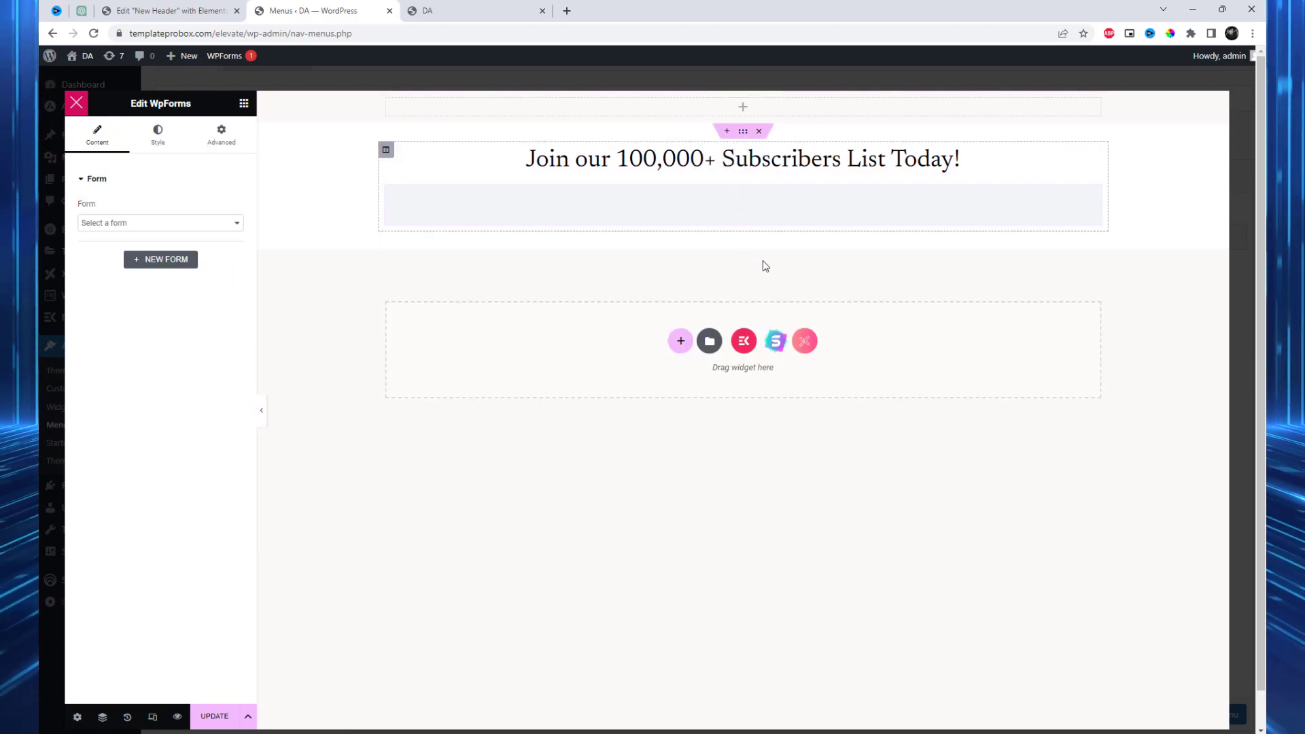
click(174, 224)
click(162, 246)
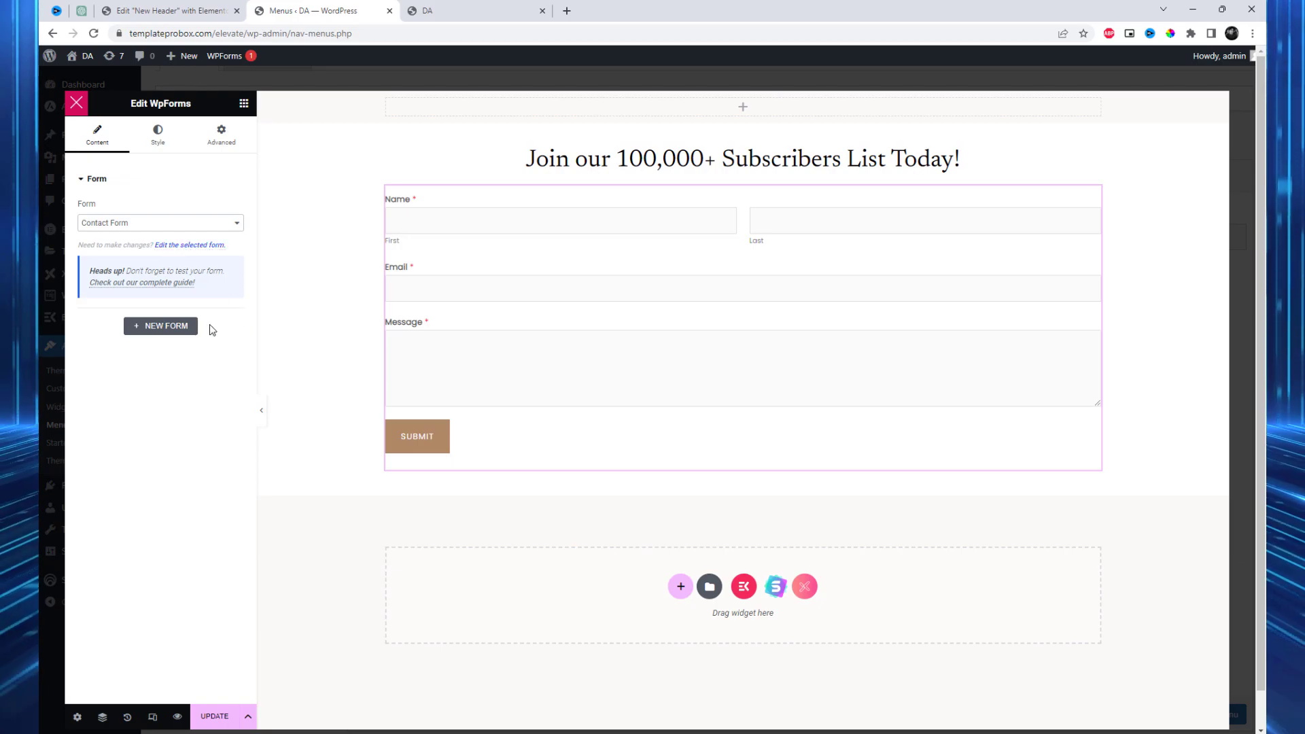
Step: Delete the empty section above the heading and contact form
right_click(685, 120)
click(720, 324)
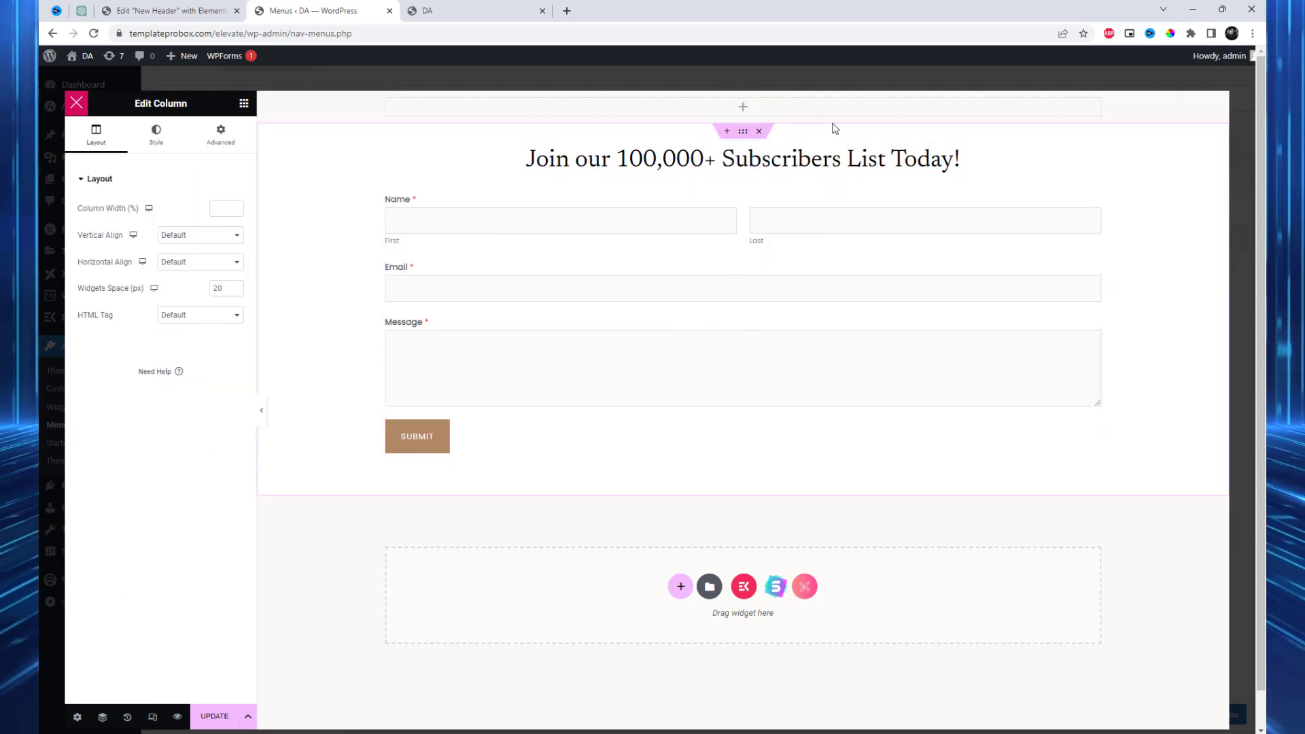
click(758, 100)
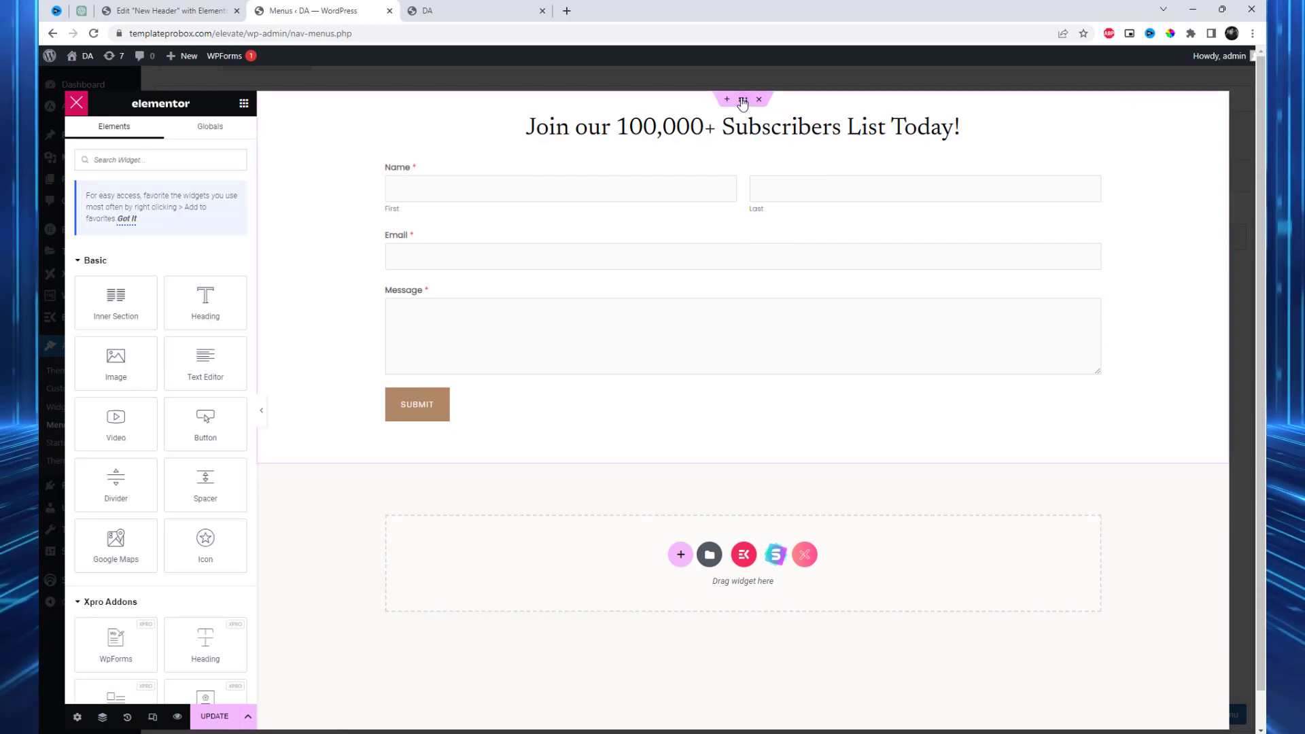
Step: Try the Video and Gradient background types on the contact form section, and return it to Classic
click(743, 100)
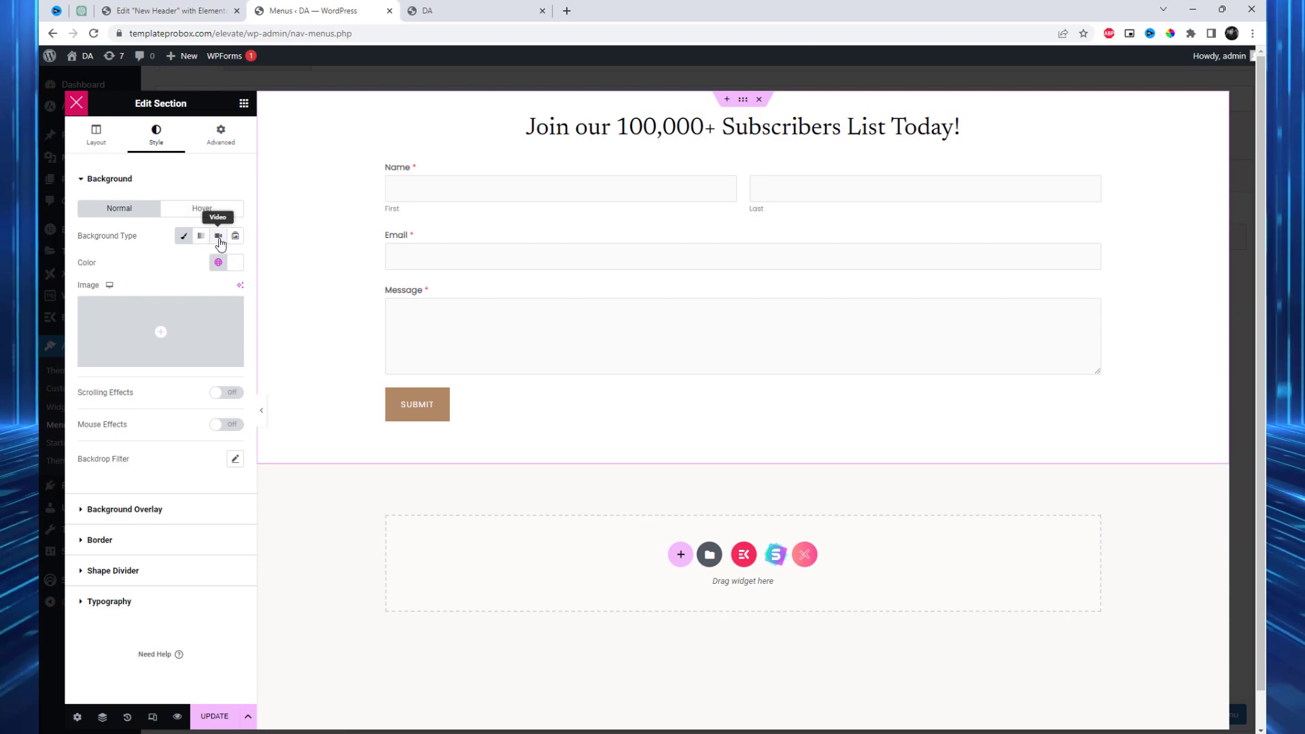
click(219, 239)
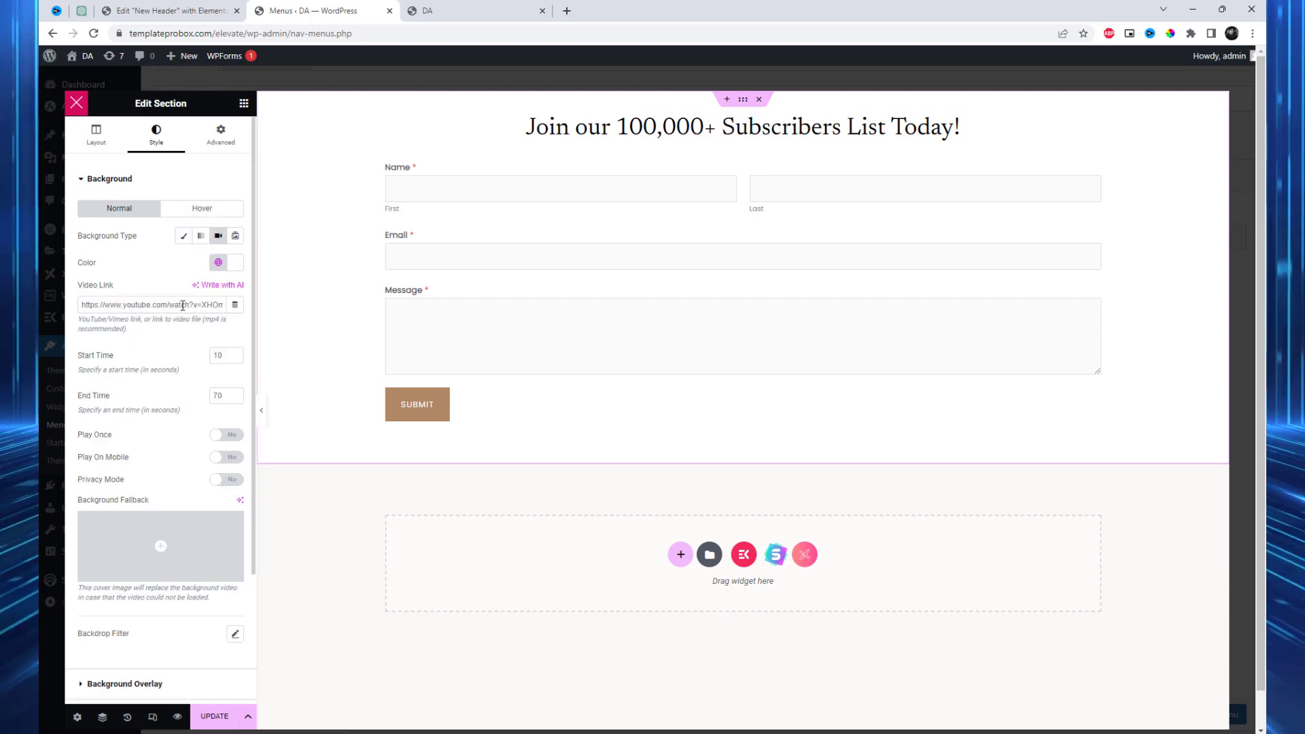
click(201, 237)
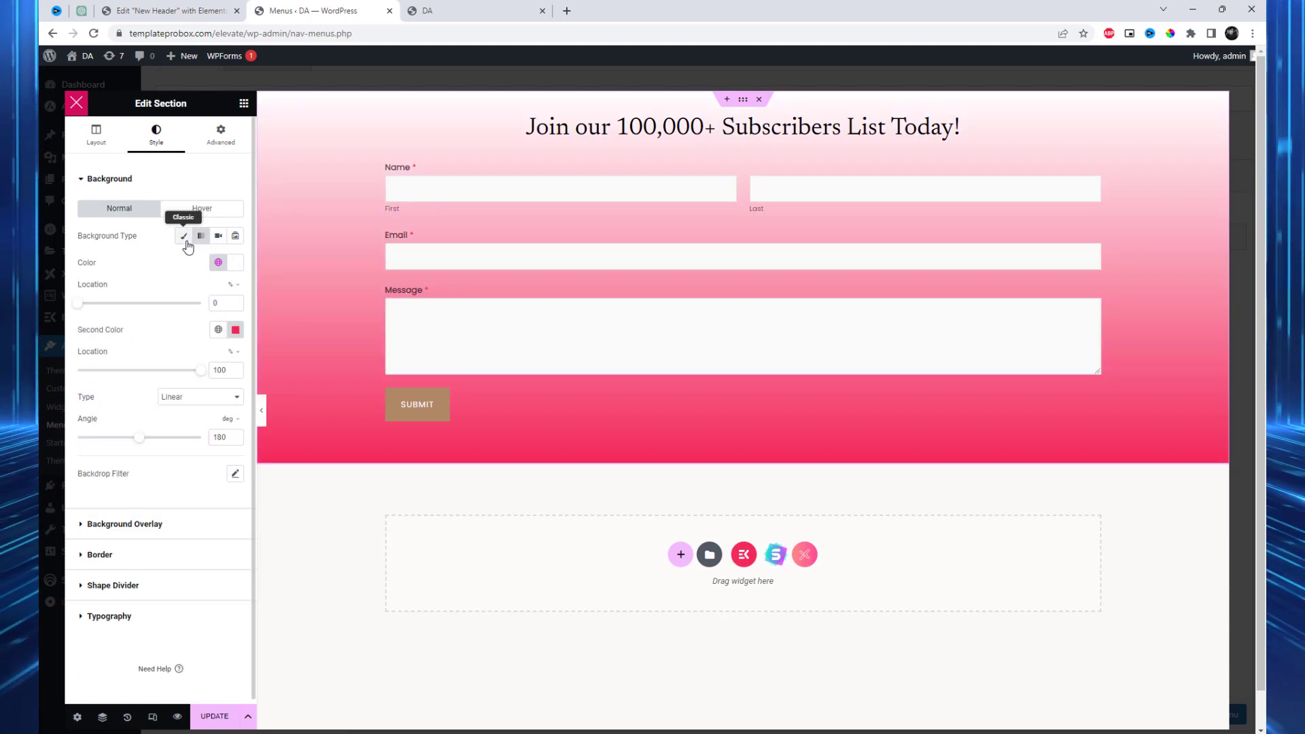
click(184, 238)
Step: Update the Contact mega menu content and save the item's mega menu settings
click(218, 716)
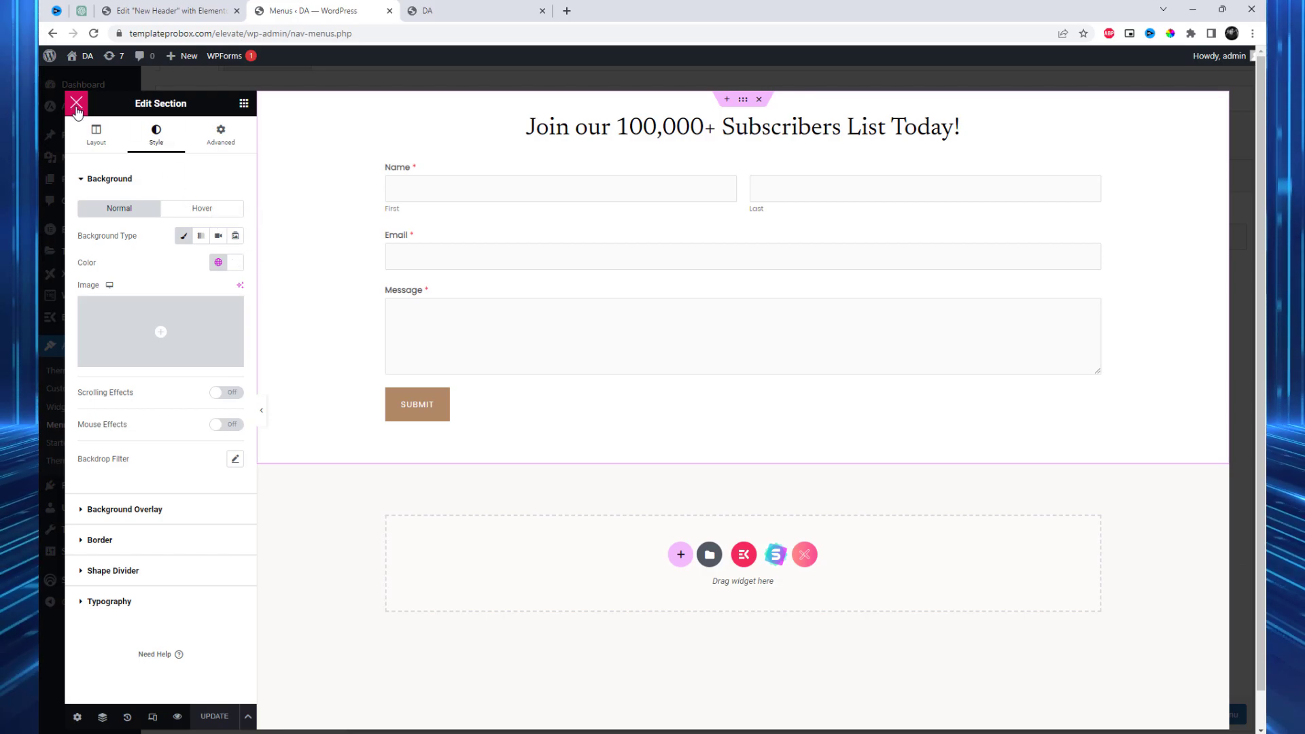
click(76, 102)
click(772, 495)
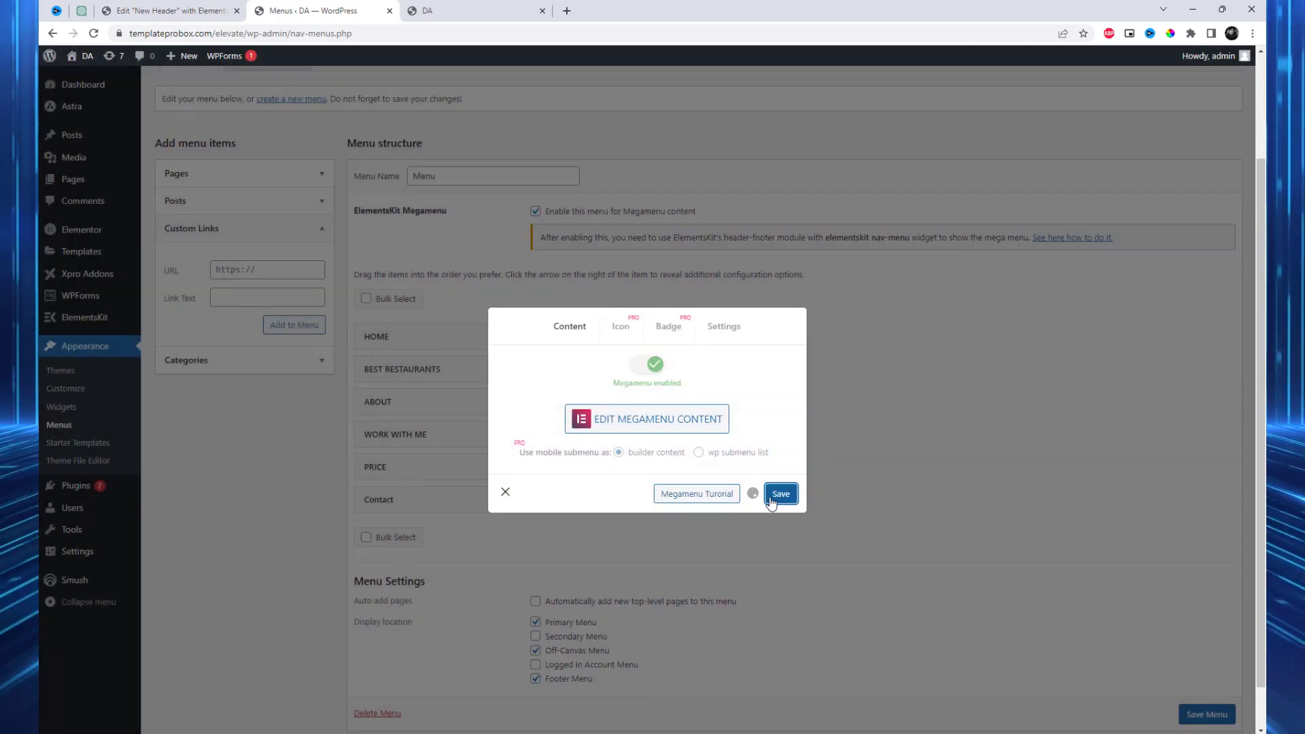
click(505, 493)
Step: Save the whole menu with its Contact item
click(1196, 714)
scroll(1197, 717, down, 1)
click(1196, 686)
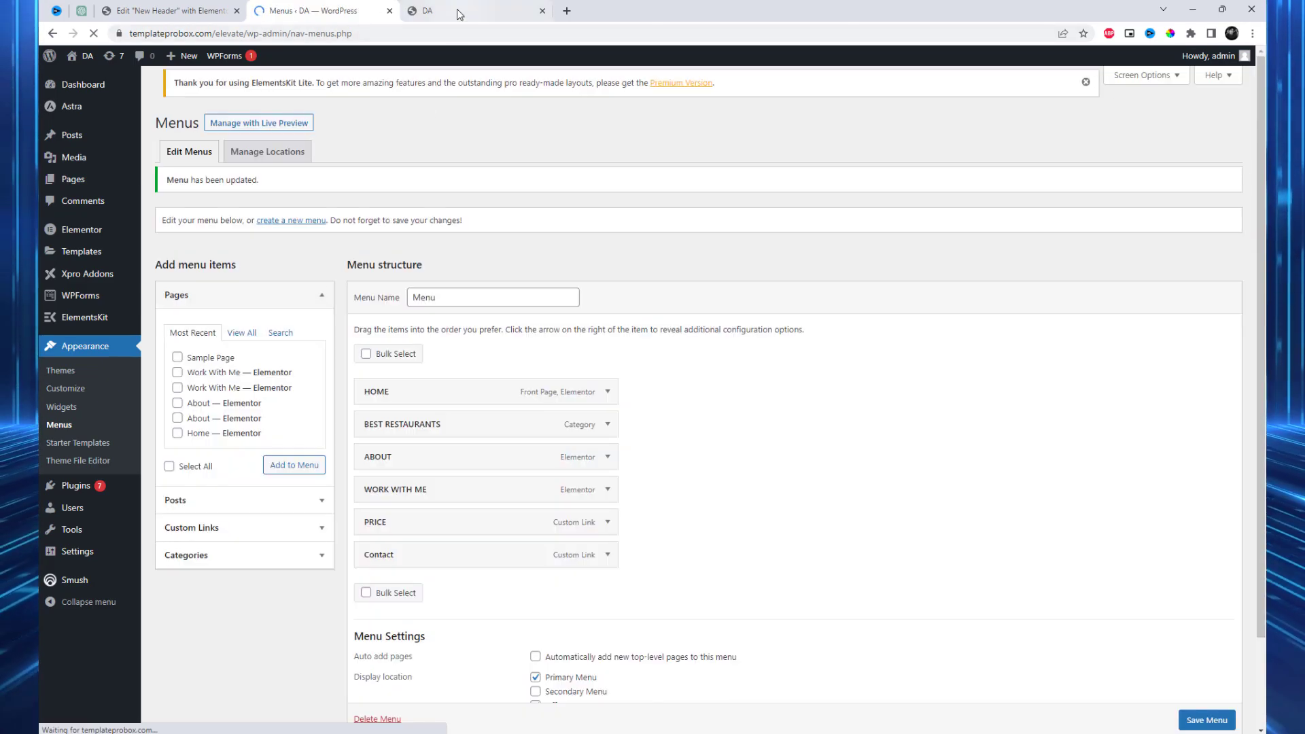
Step: Check the Contact and WORK WITH ME items in the live site's header menu
click(460, 14)
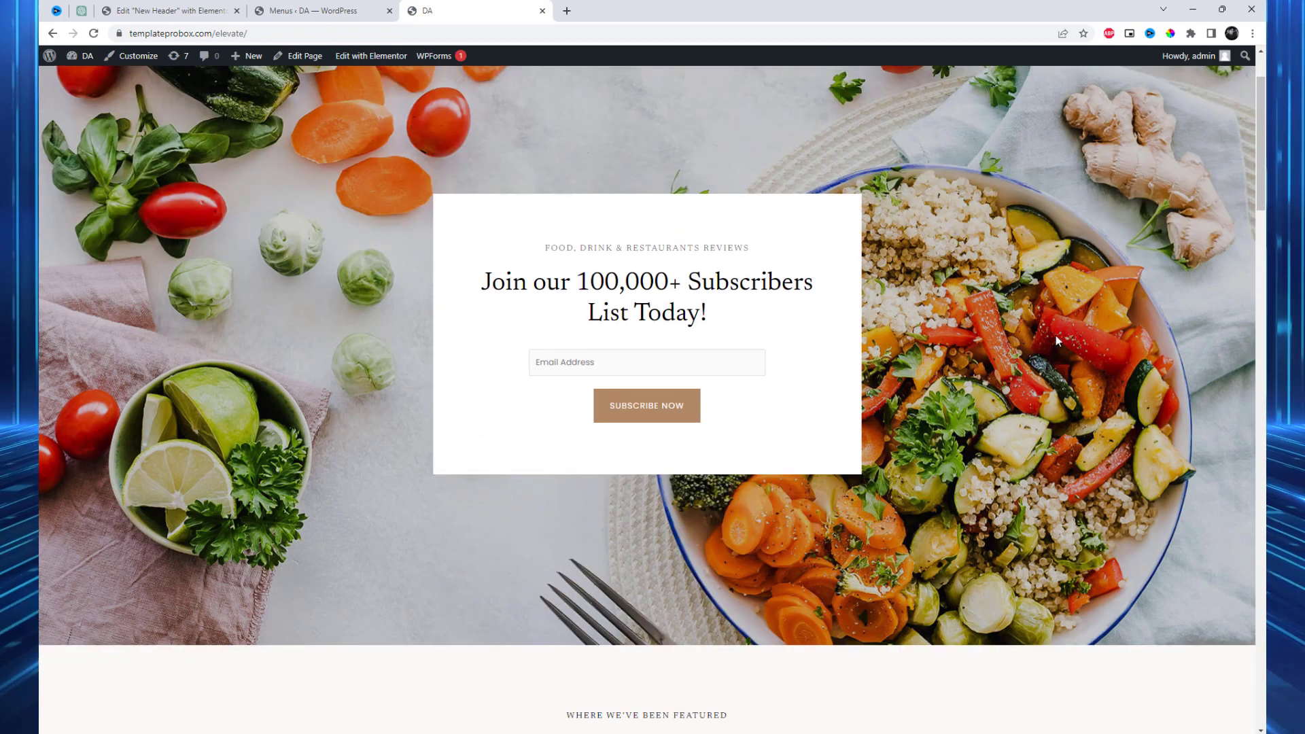
scroll(1055, 336, up, 2)
mouse_move(928, 101)
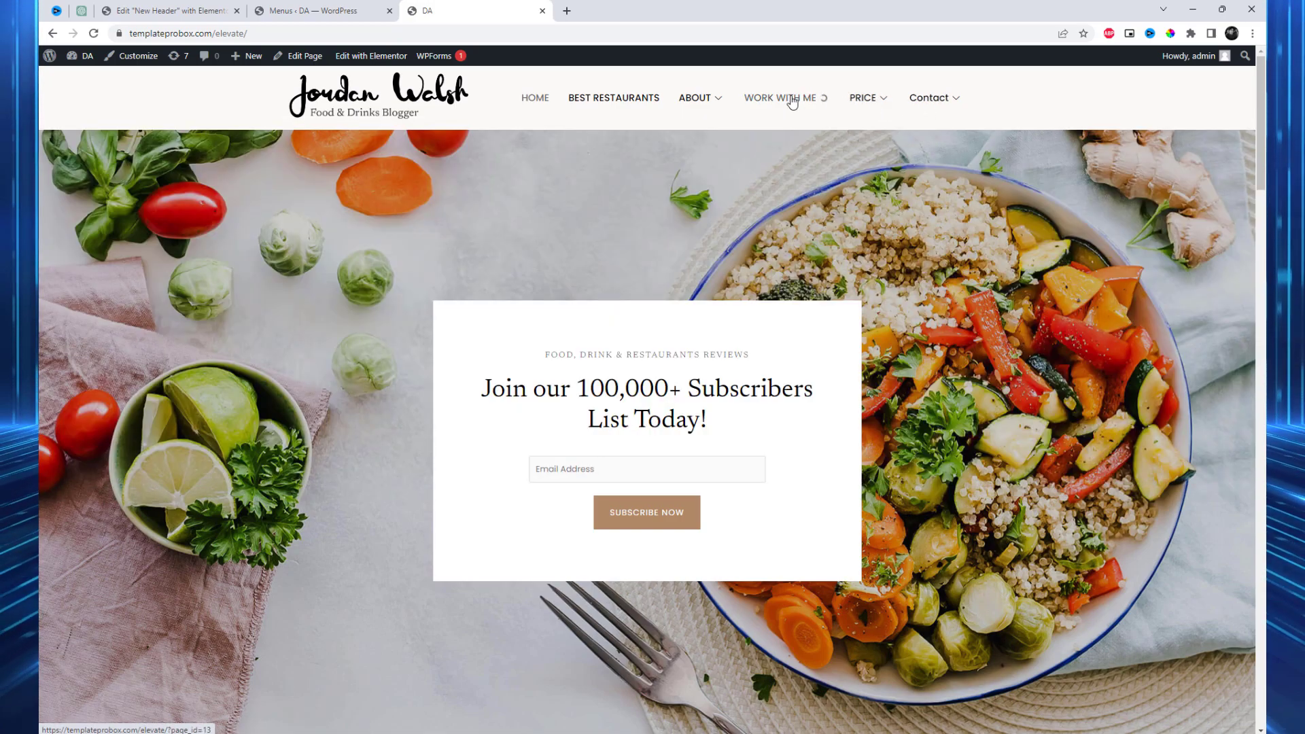
mouse_move(793, 101)
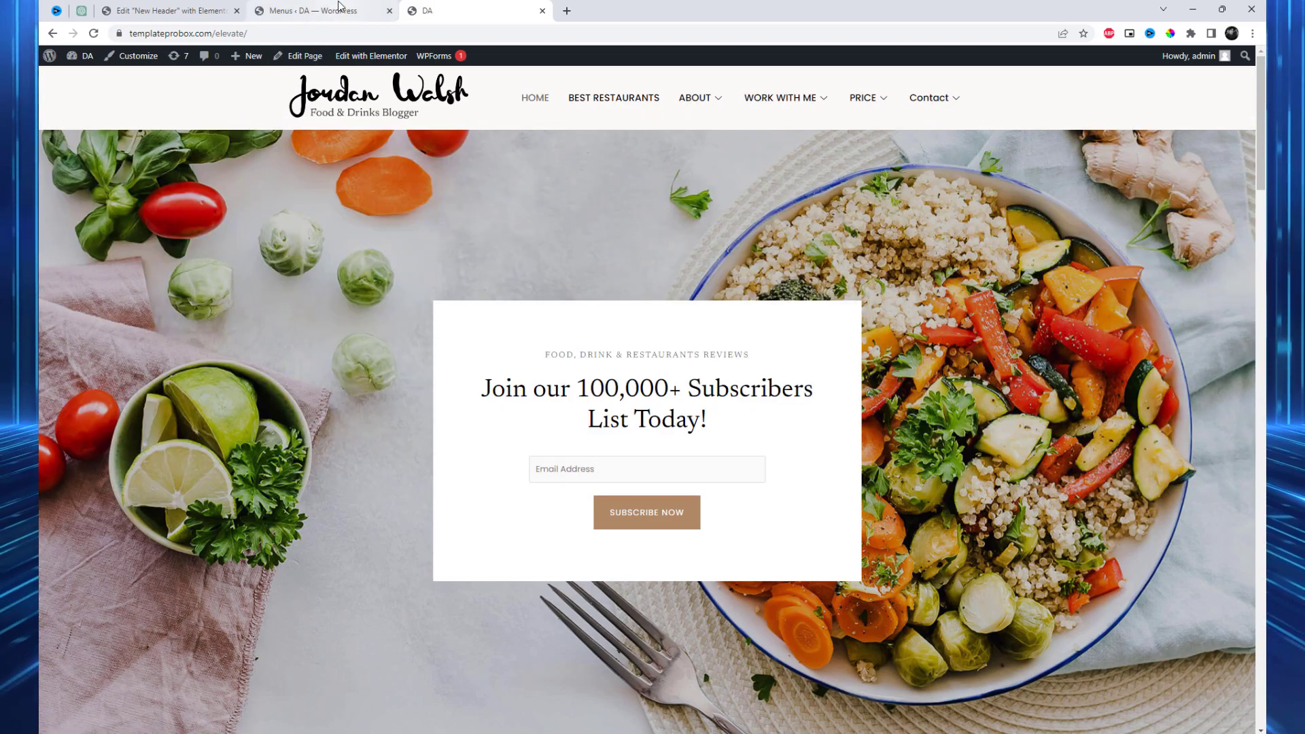
mouse_move(342, 6)
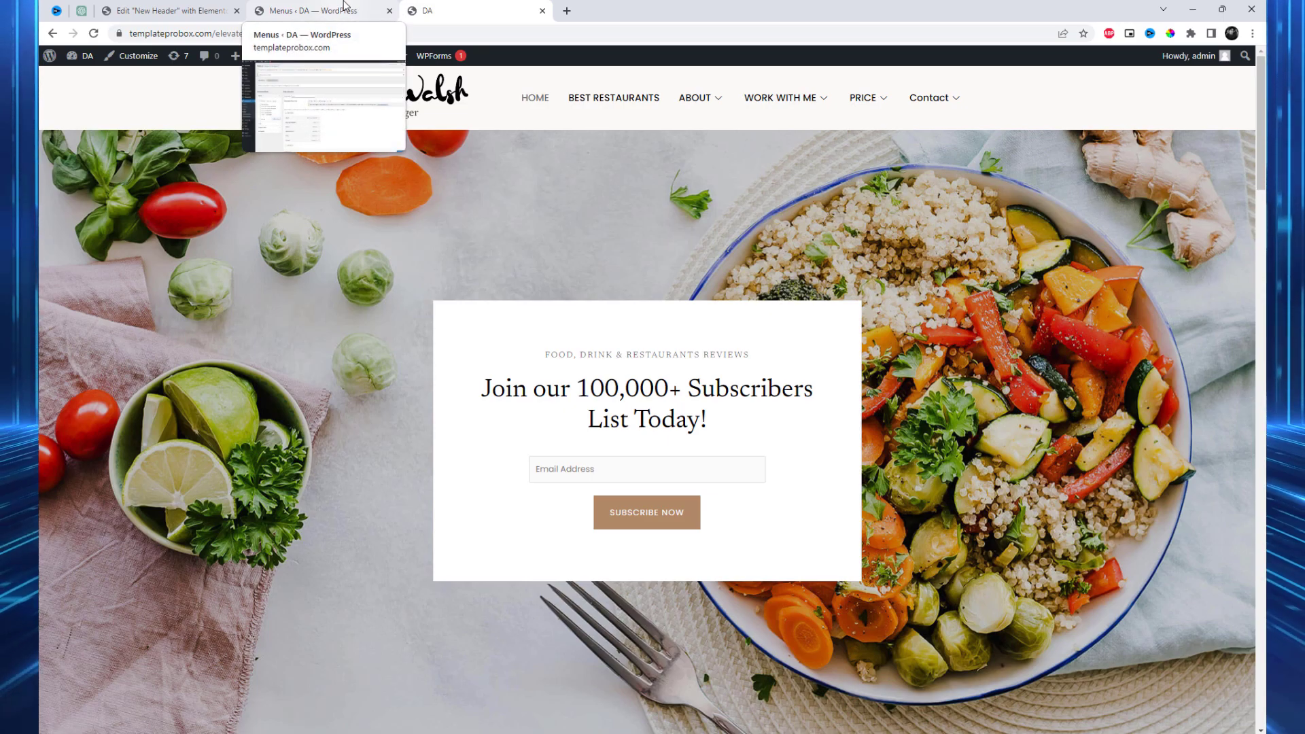
Step: Return to the Menus page and enable the mega menu for the HOME item
click(344, 8)
click(599, 482)
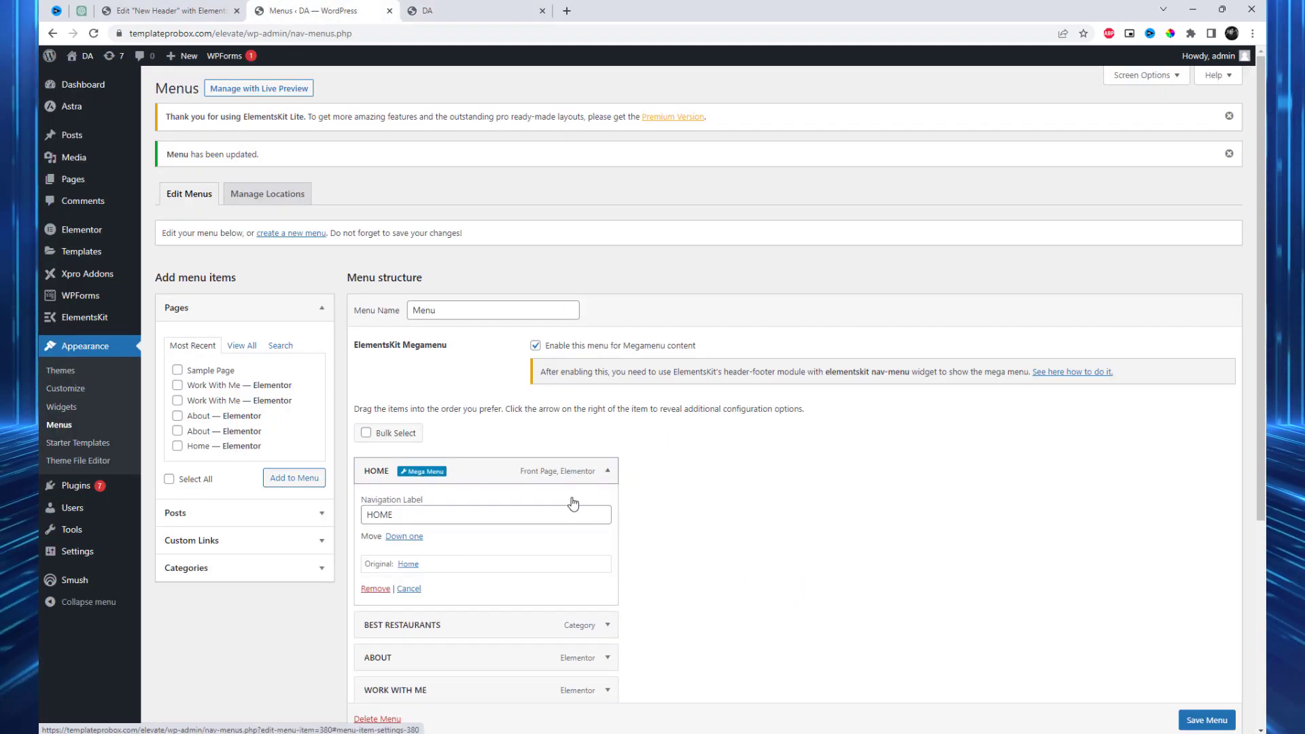
click(426, 472)
click(658, 368)
Step: Set the HOME item's mega menu position to Default and open its mega menu content for editing
click(722, 332)
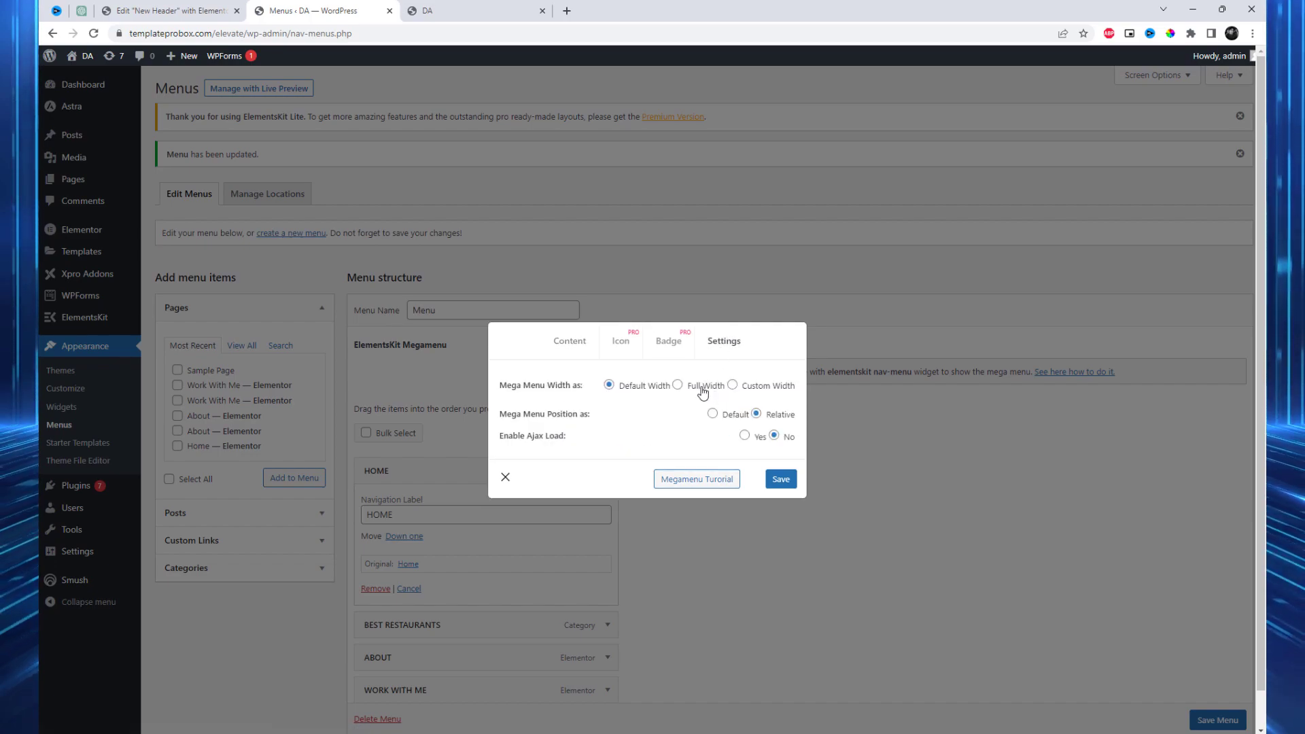
click(712, 414)
click(560, 356)
click(652, 418)
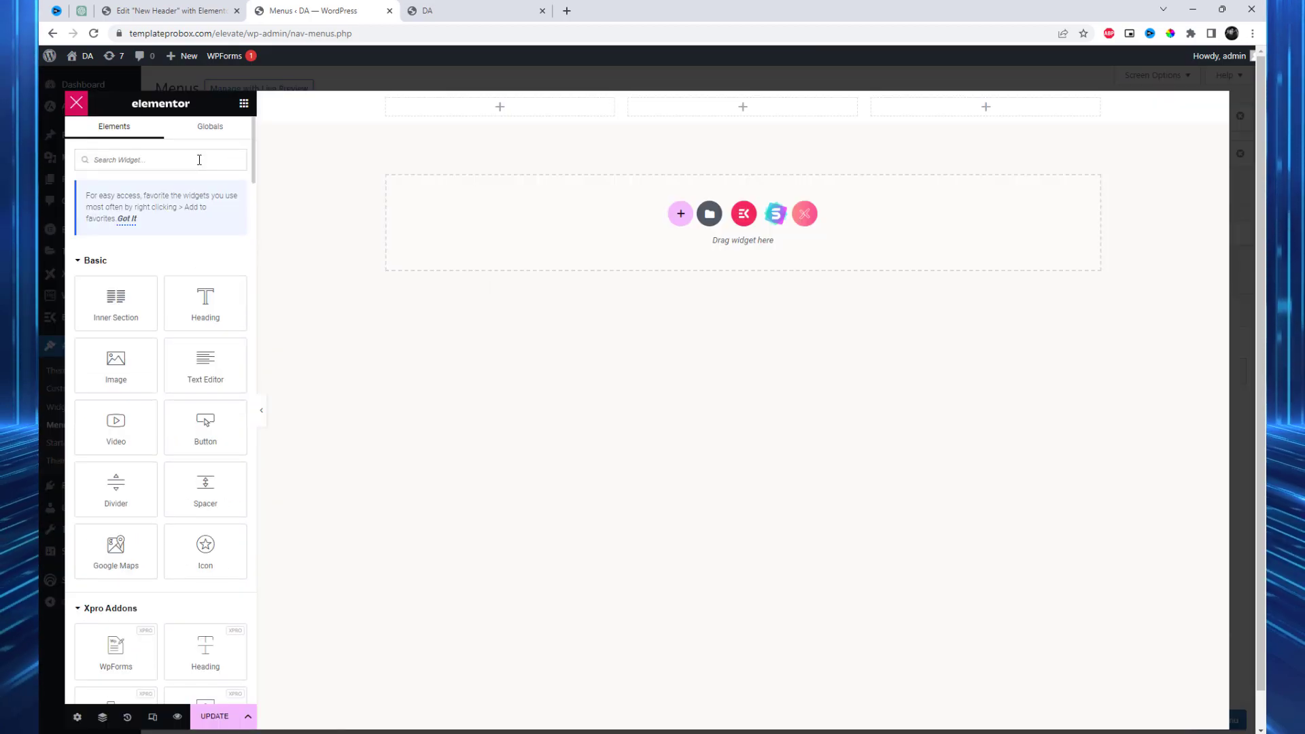
Step: Add an Info List widget to the first column of the HOME mega menu and place a duplicate in the second column
text(List)
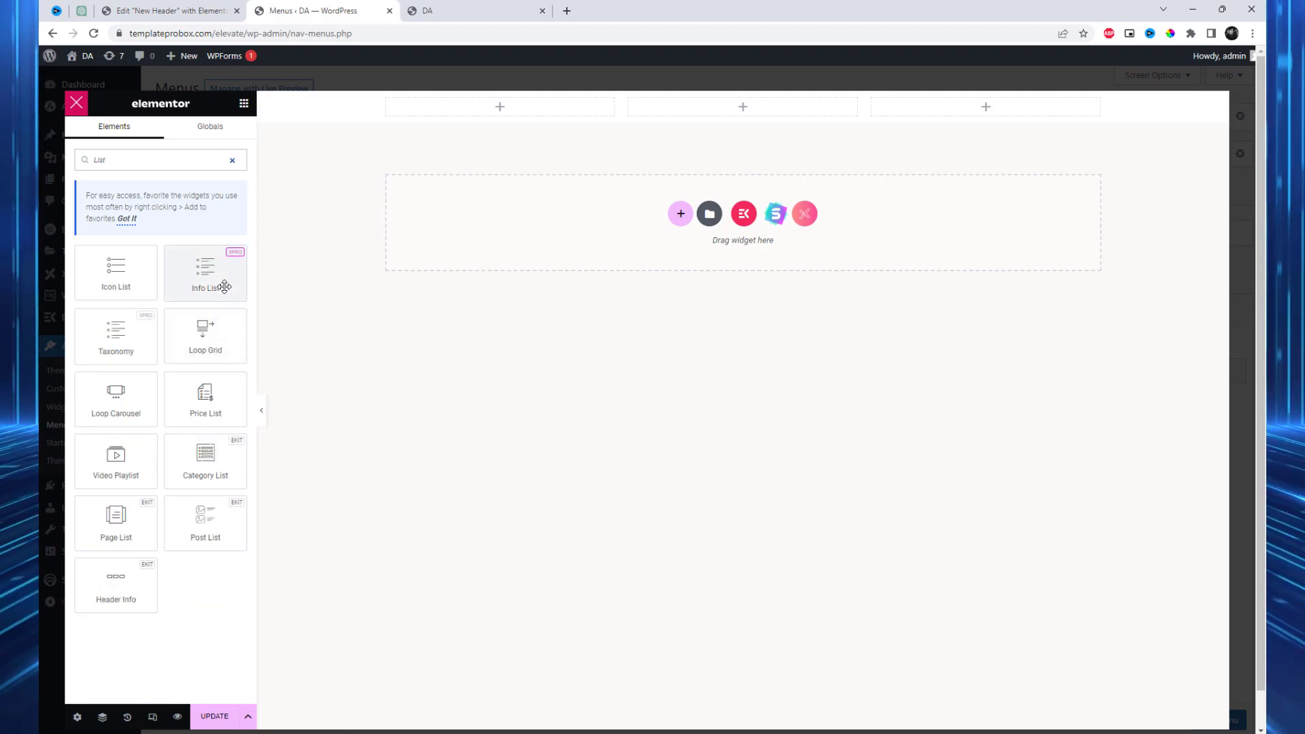
drag(224, 287, 548, 112)
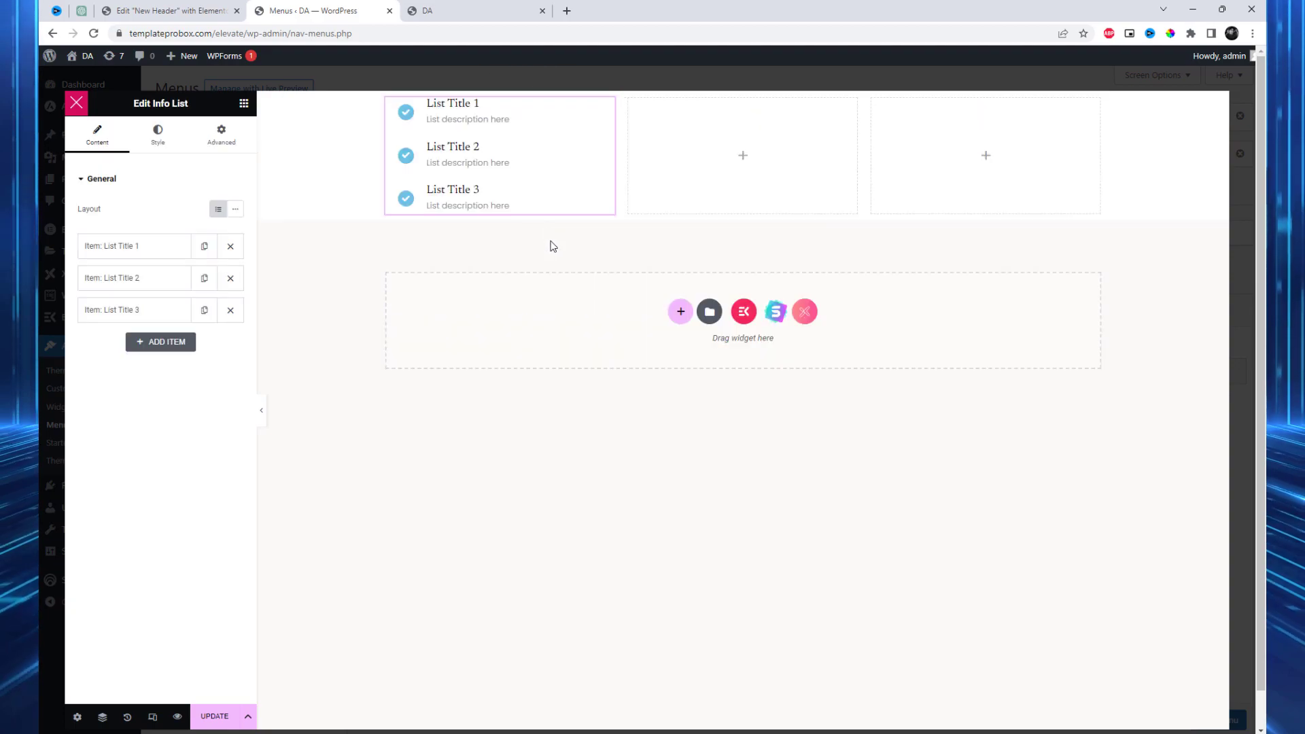
right_click(546, 189)
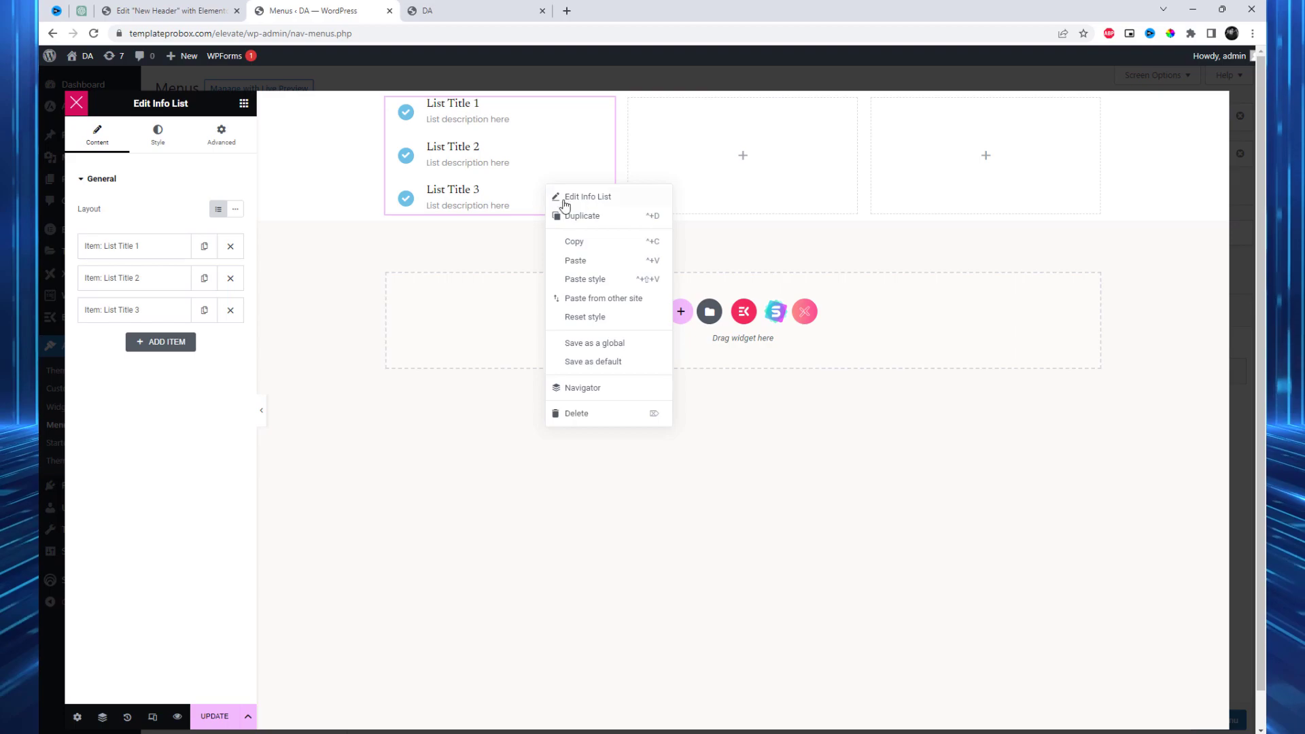
click(575, 214)
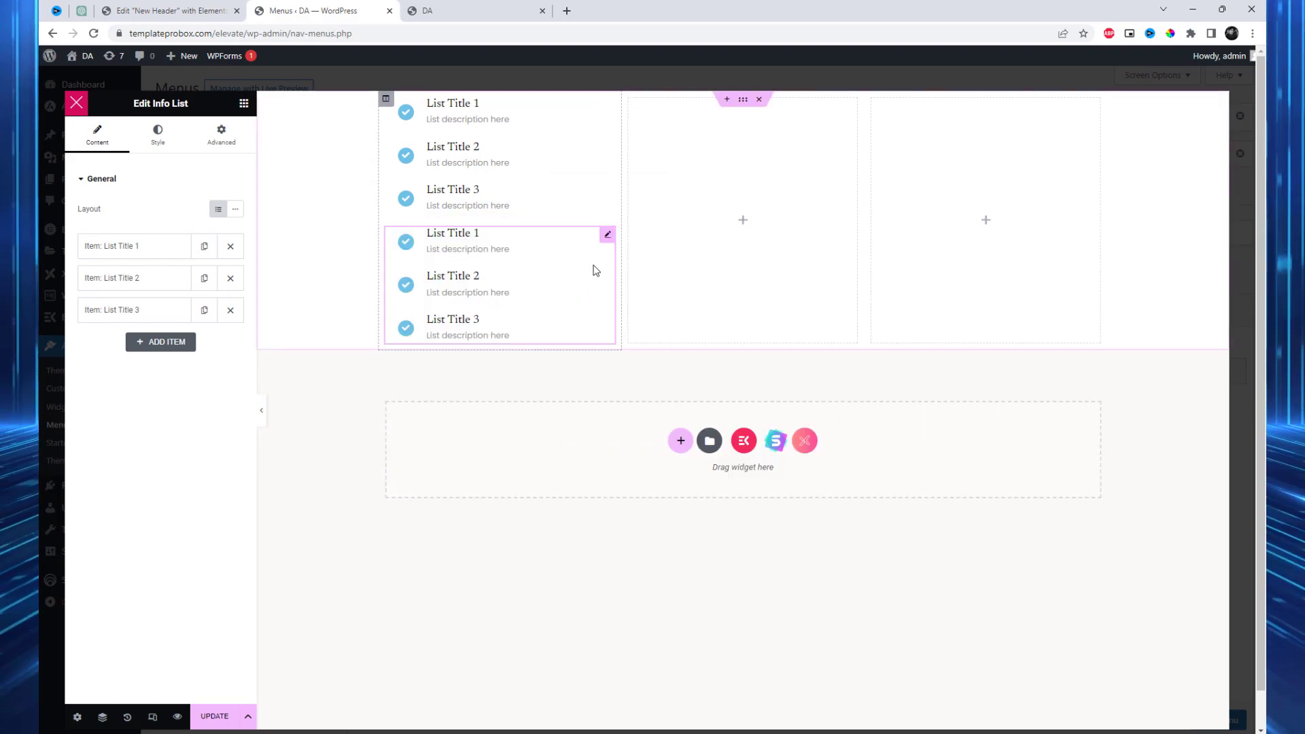
drag(607, 235, 664, 216)
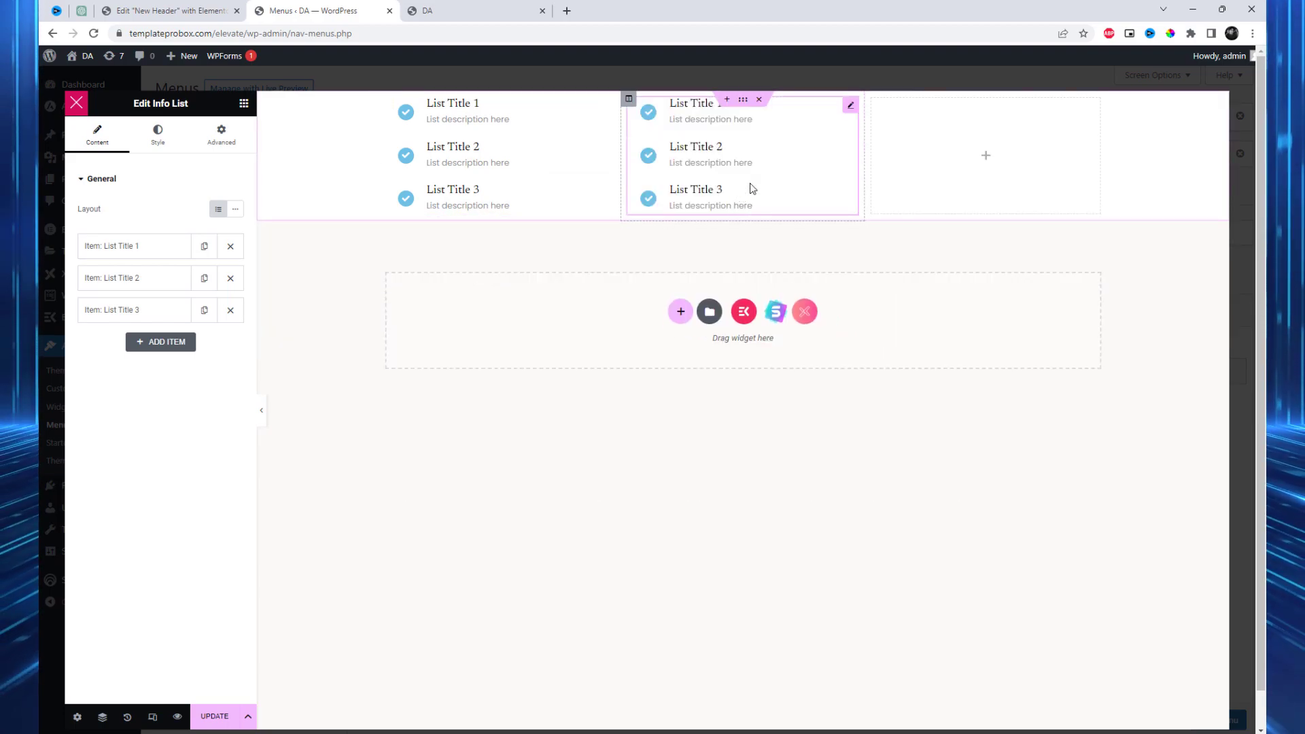
Step: Duplicate the second column's Info List widget and move the copy into the empty third column
right_click(817, 174)
click(847, 200)
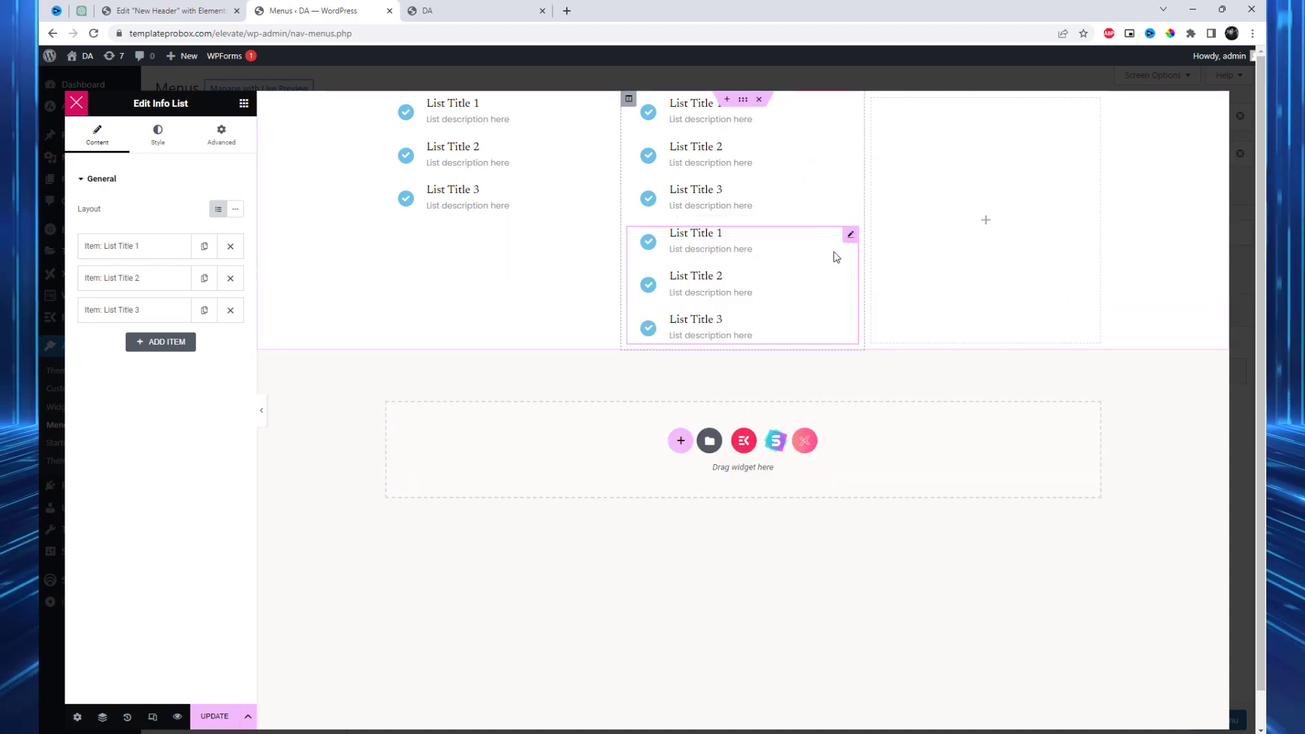
drag(851, 244, 1006, 150)
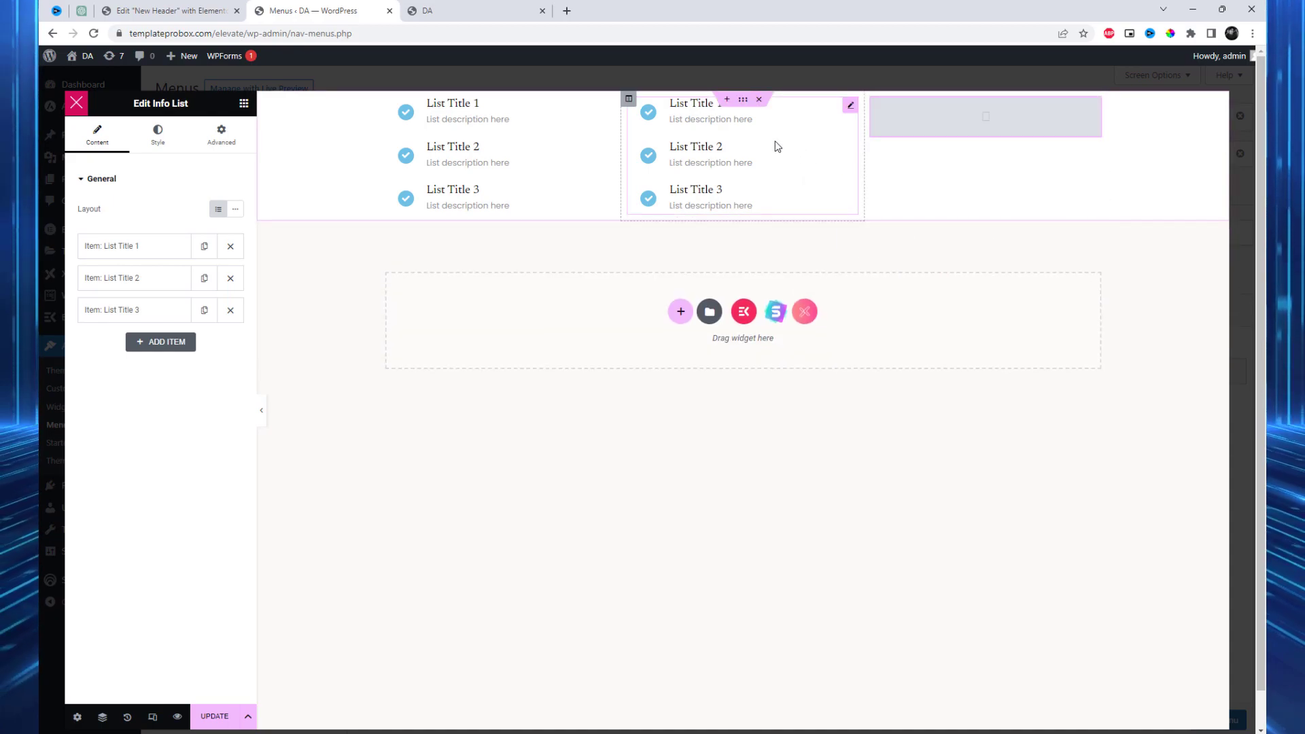
Step: Set the three-column section's top padding to 30 px and duplicate the section below it
click(745, 101)
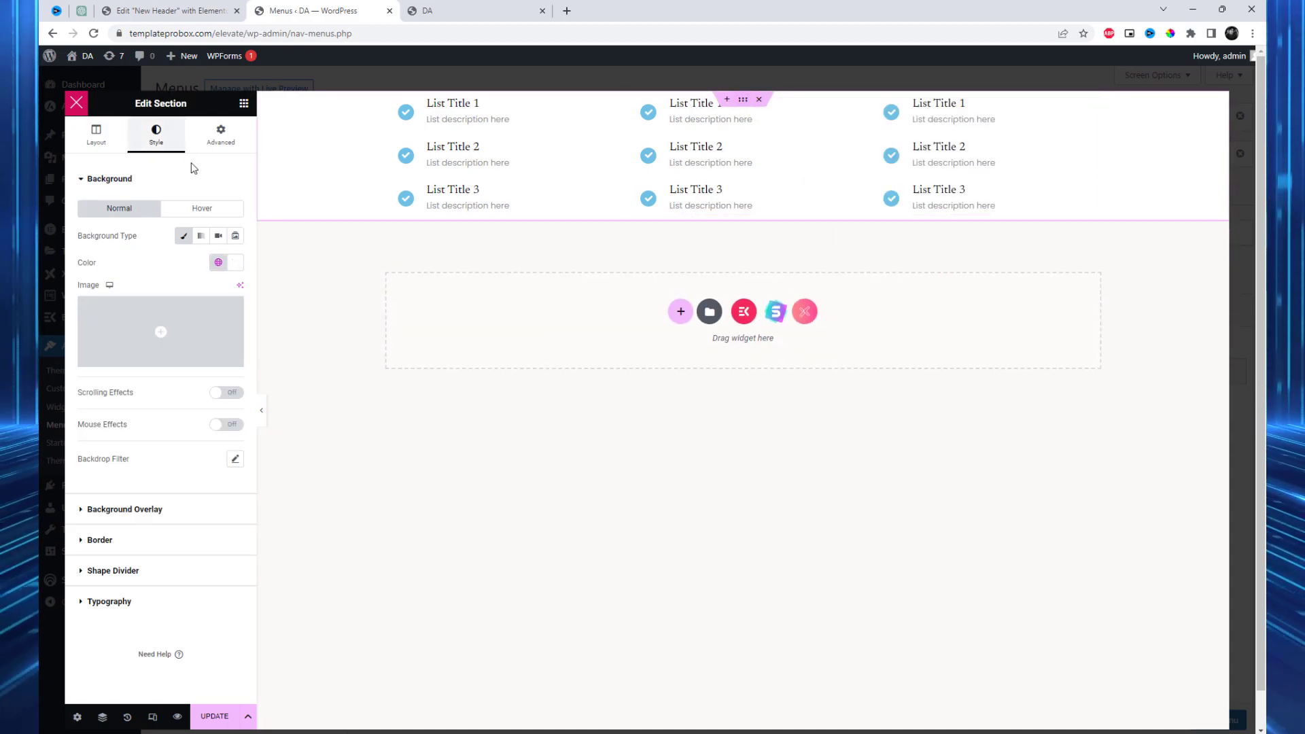
click(220, 134)
click(234, 275)
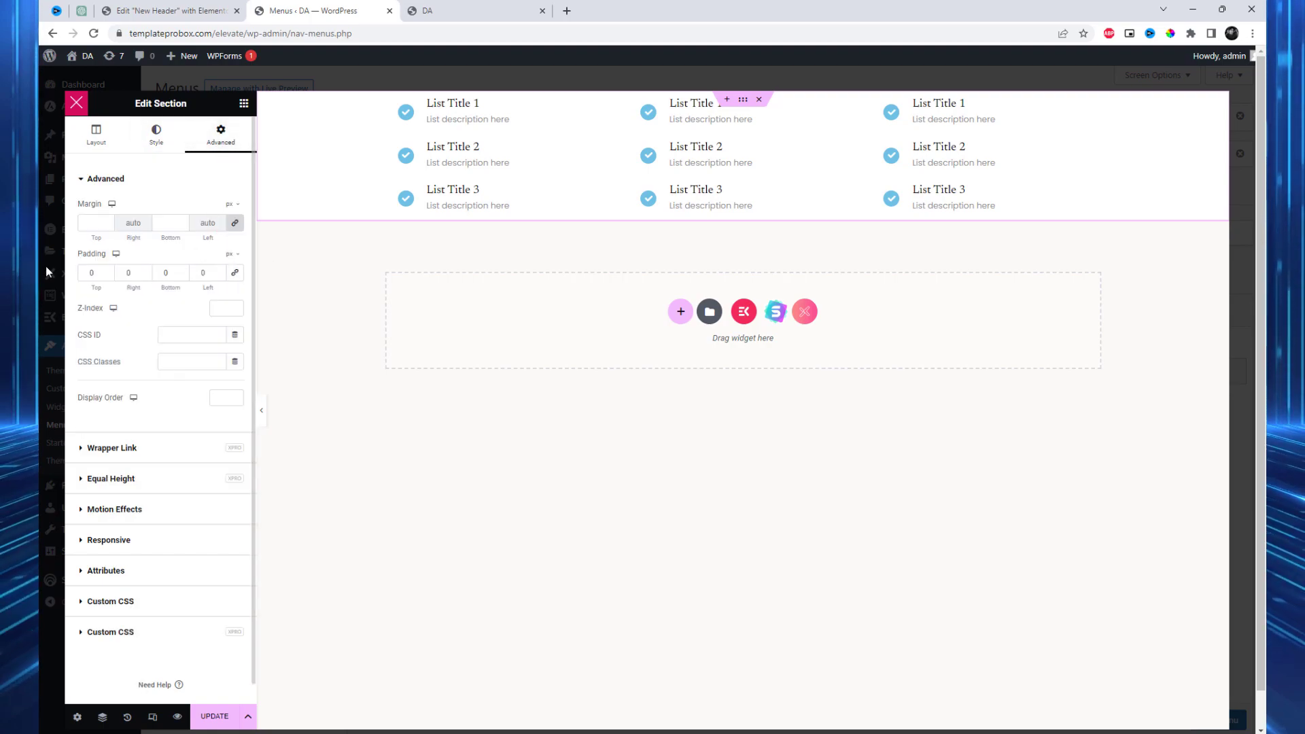
text(30)
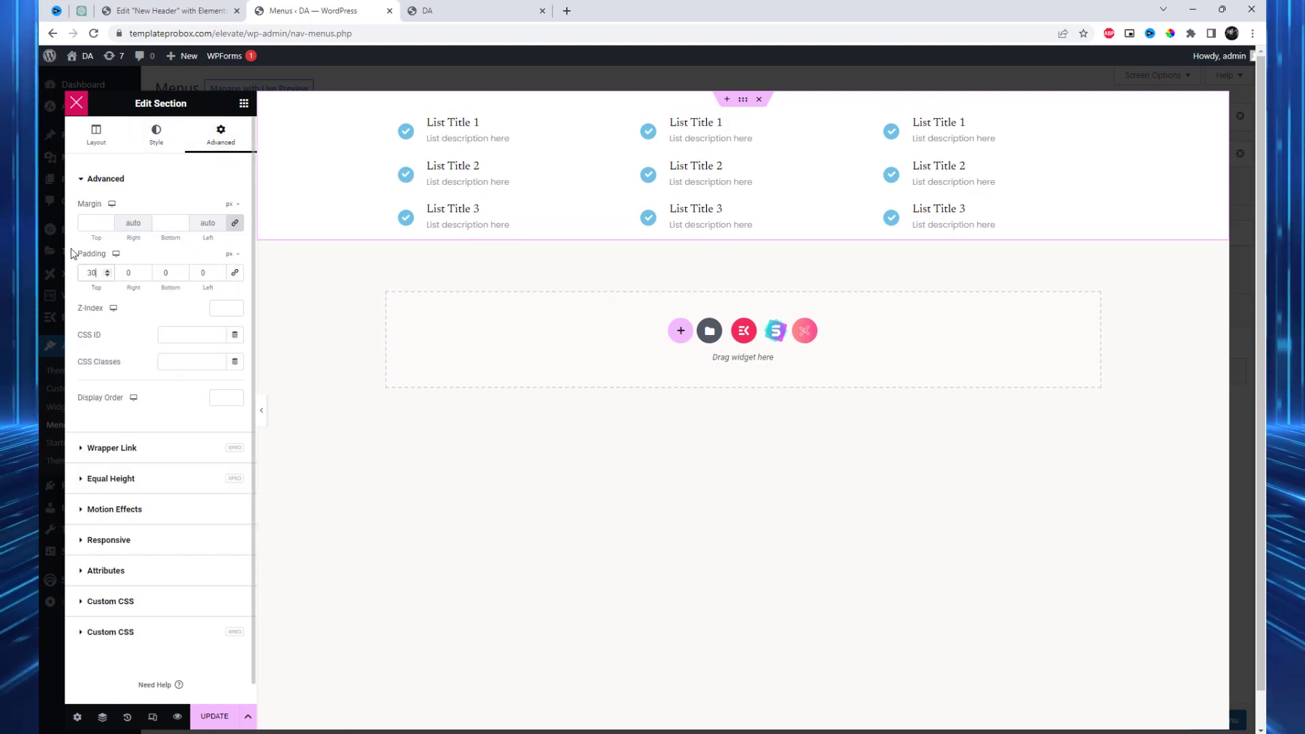
right_click(744, 105)
click(762, 139)
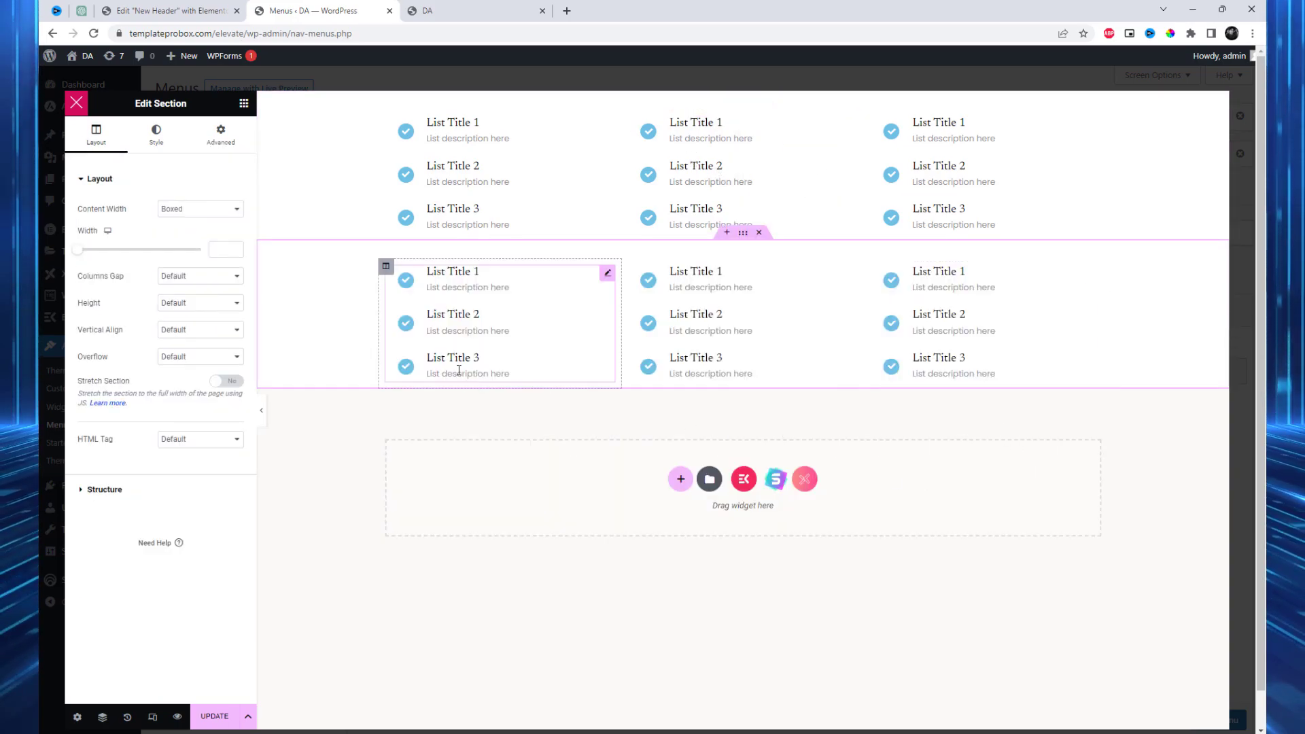
Step: Review the first item and the style settings of the upper section's first Info List
click(463, 140)
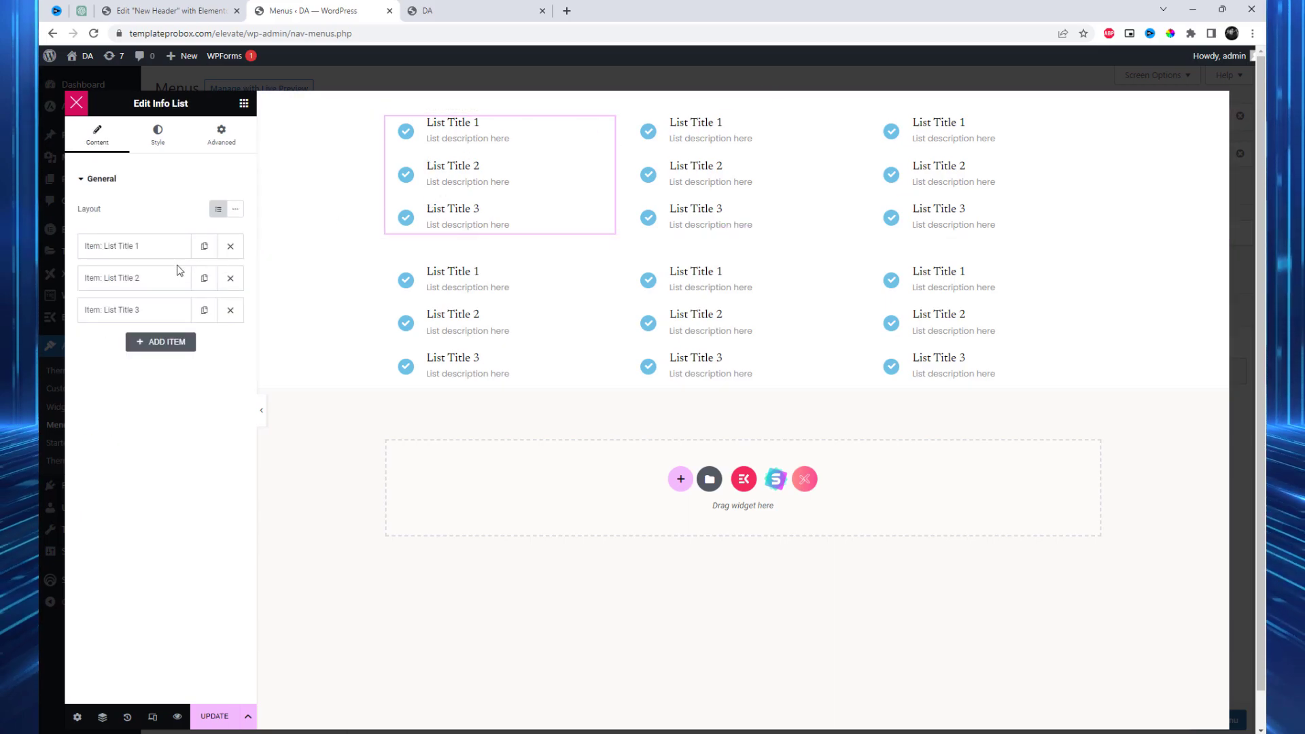
click(137, 257)
click(137, 257)
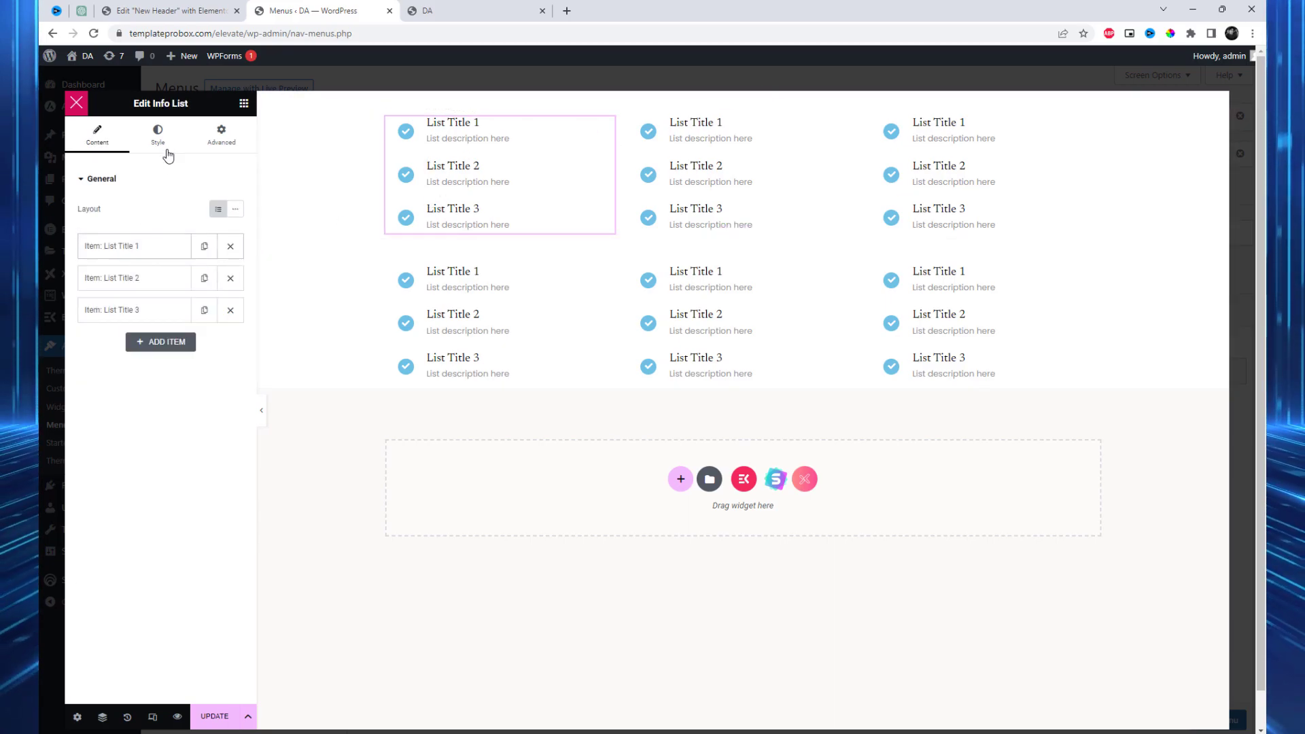
click(169, 151)
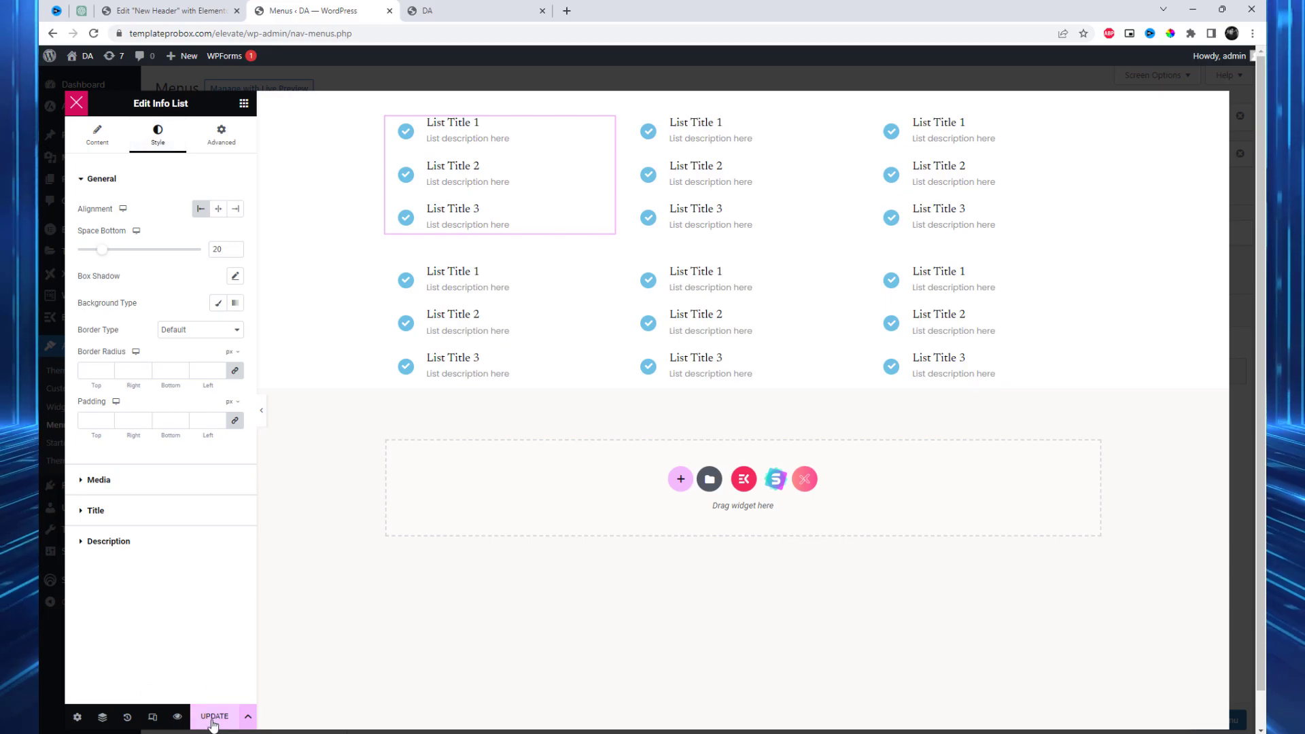
Step: Switch to the live site and reload it to check the HOME item in the header menu
click(460, 14)
click(440, 33)
key(Return)
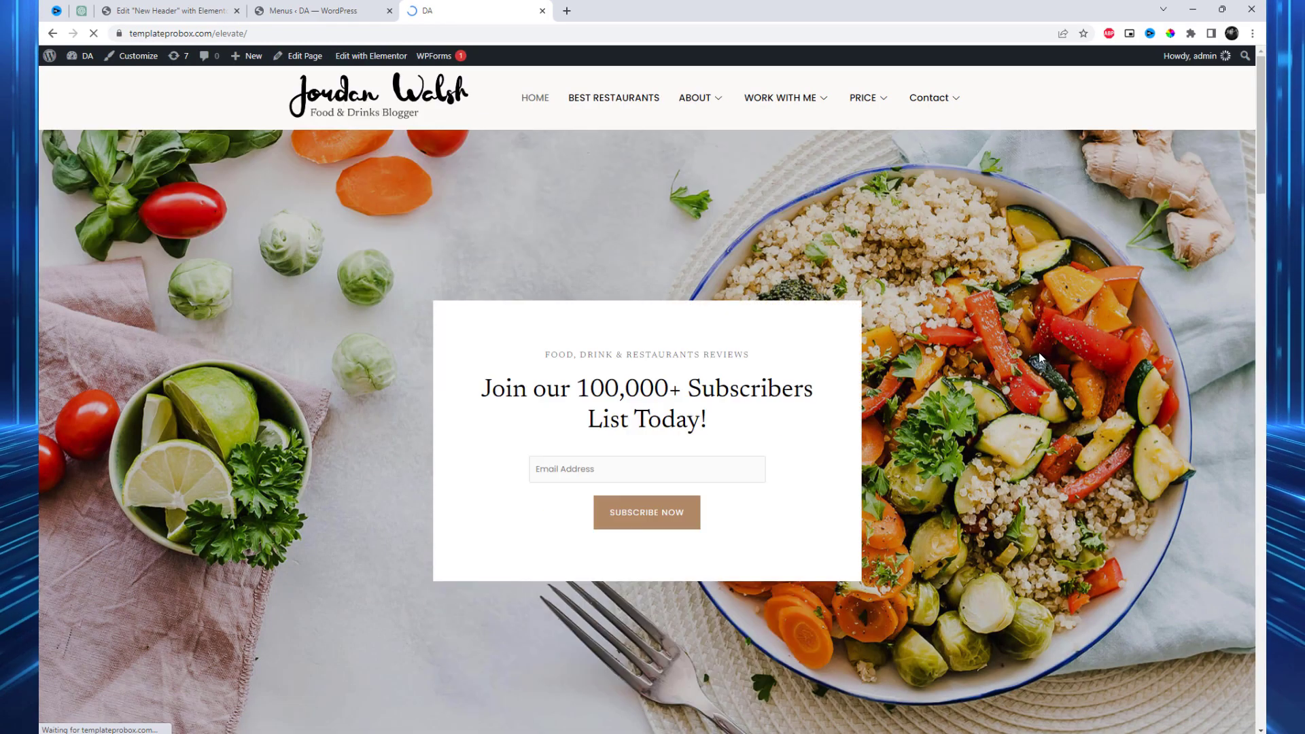
Step: Return to the Menus page, close the mega menu editor and the HOME item's mega menu settings, and save the menu
click(325, 7)
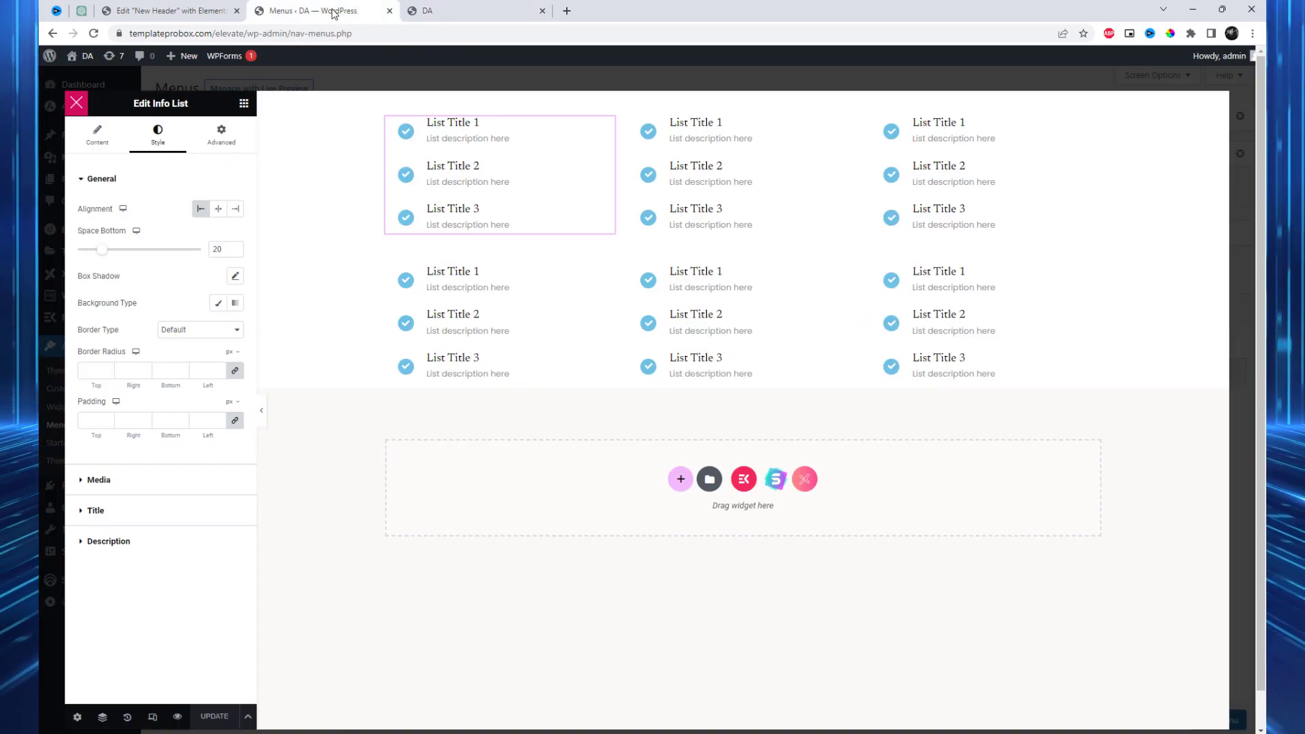
click(85, 103)
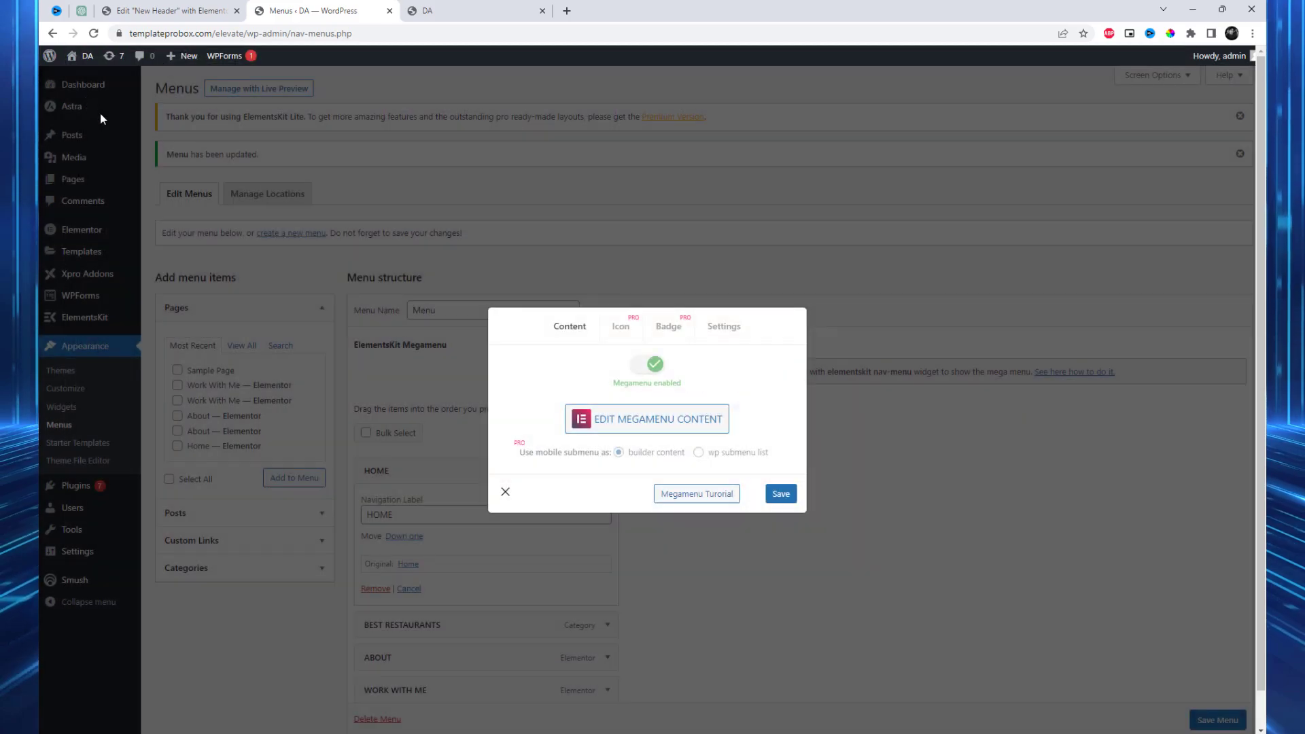
click(503, 494)
scroll(1215, 721, down, 1)
click(1215, 721)
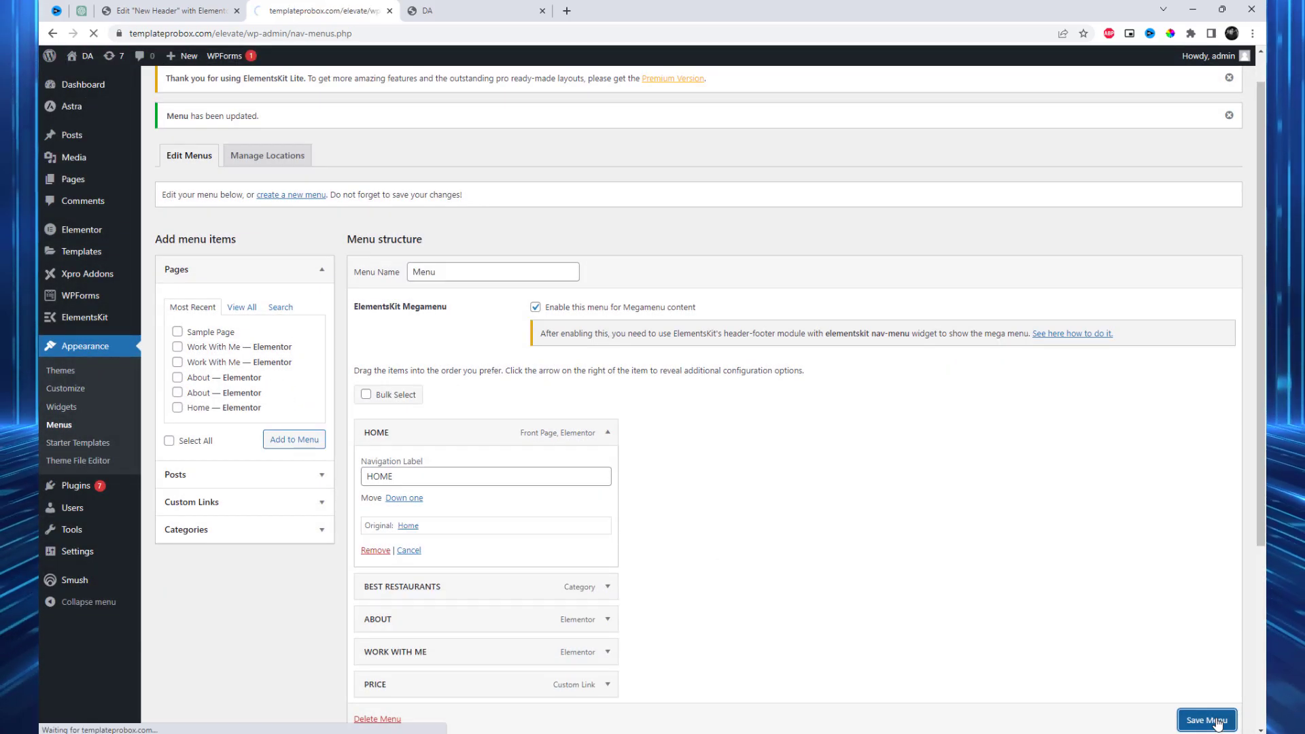
Step: Reload the live site and check the HOME, WORK WITH ME, PRICE and Contact mega menus in the header
click(491, 11)
key(F5)
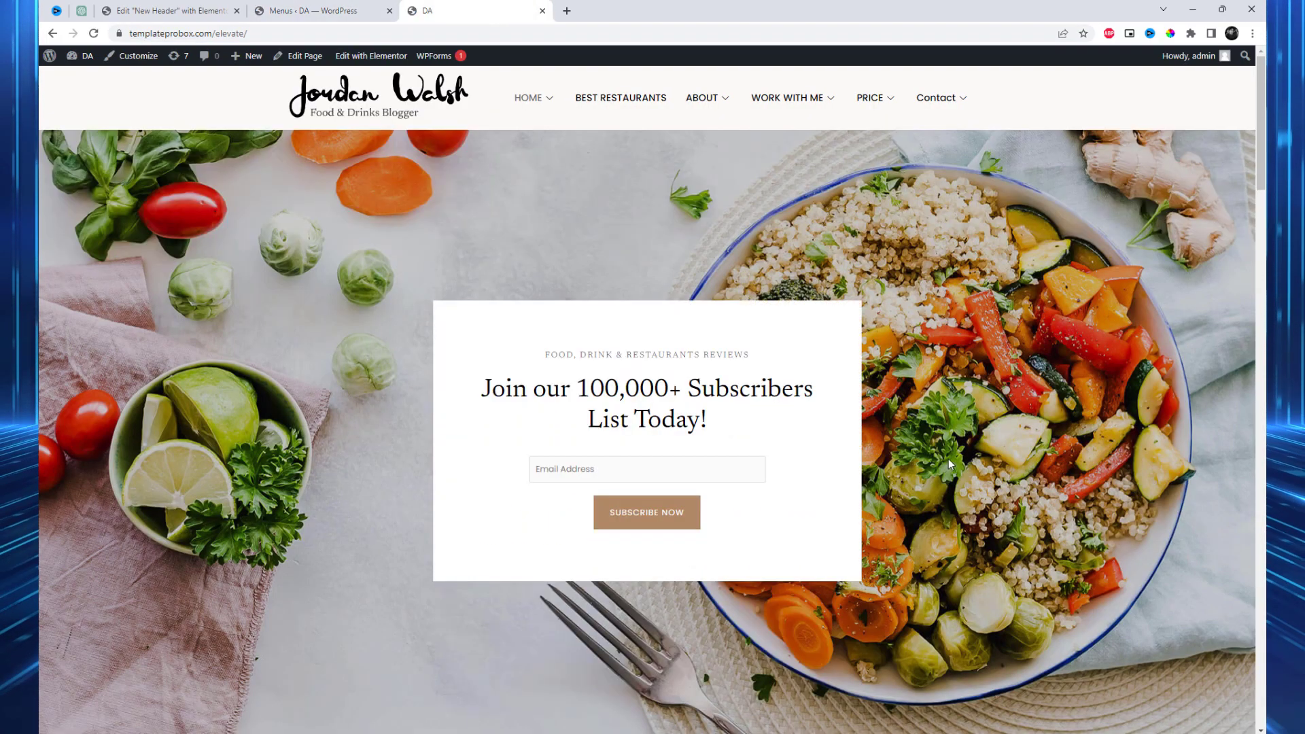
mouse_move(529, 97)
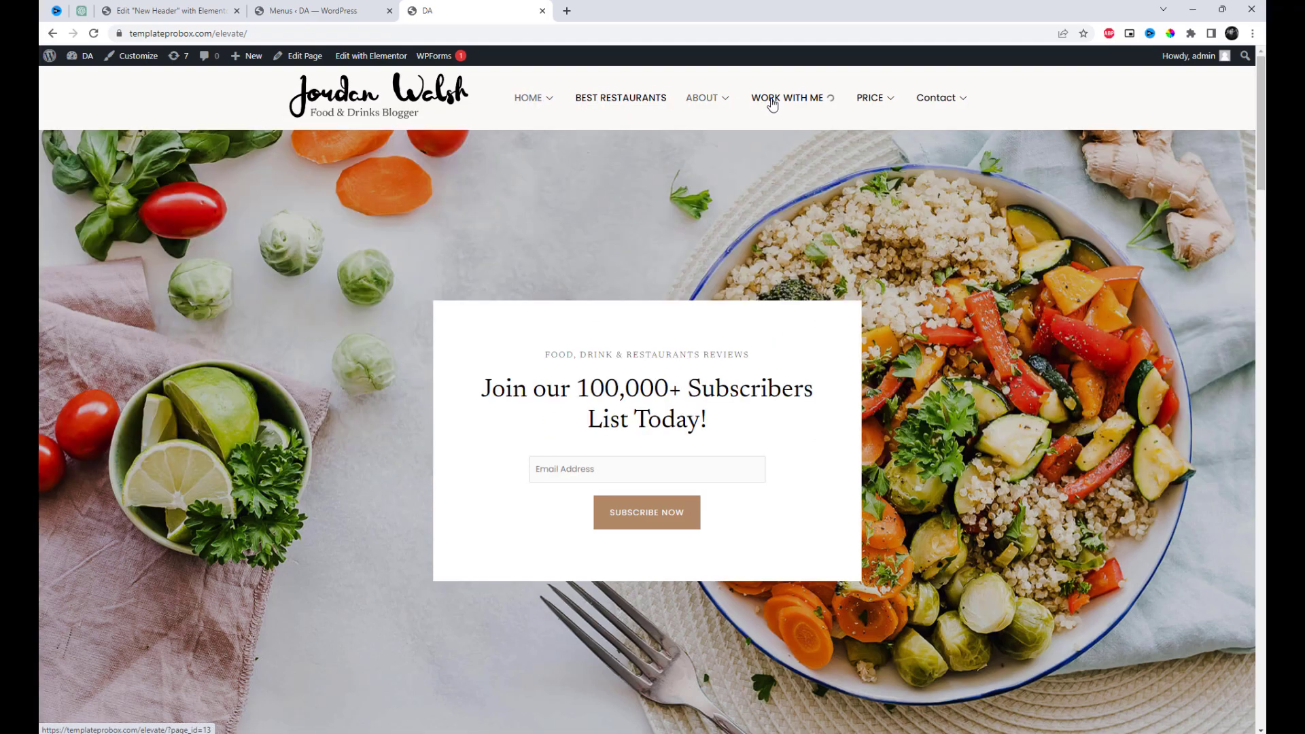
mouse_move(816, 103)
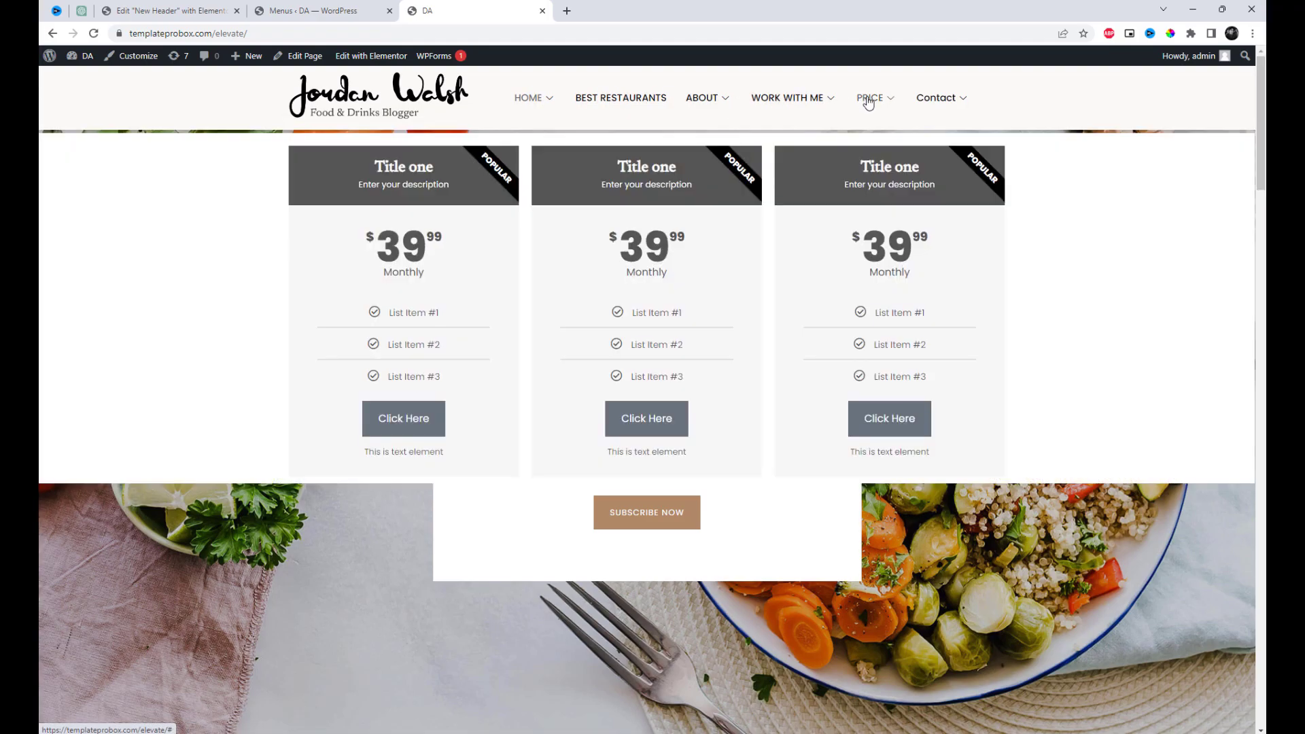
mouse_move(950, 102)
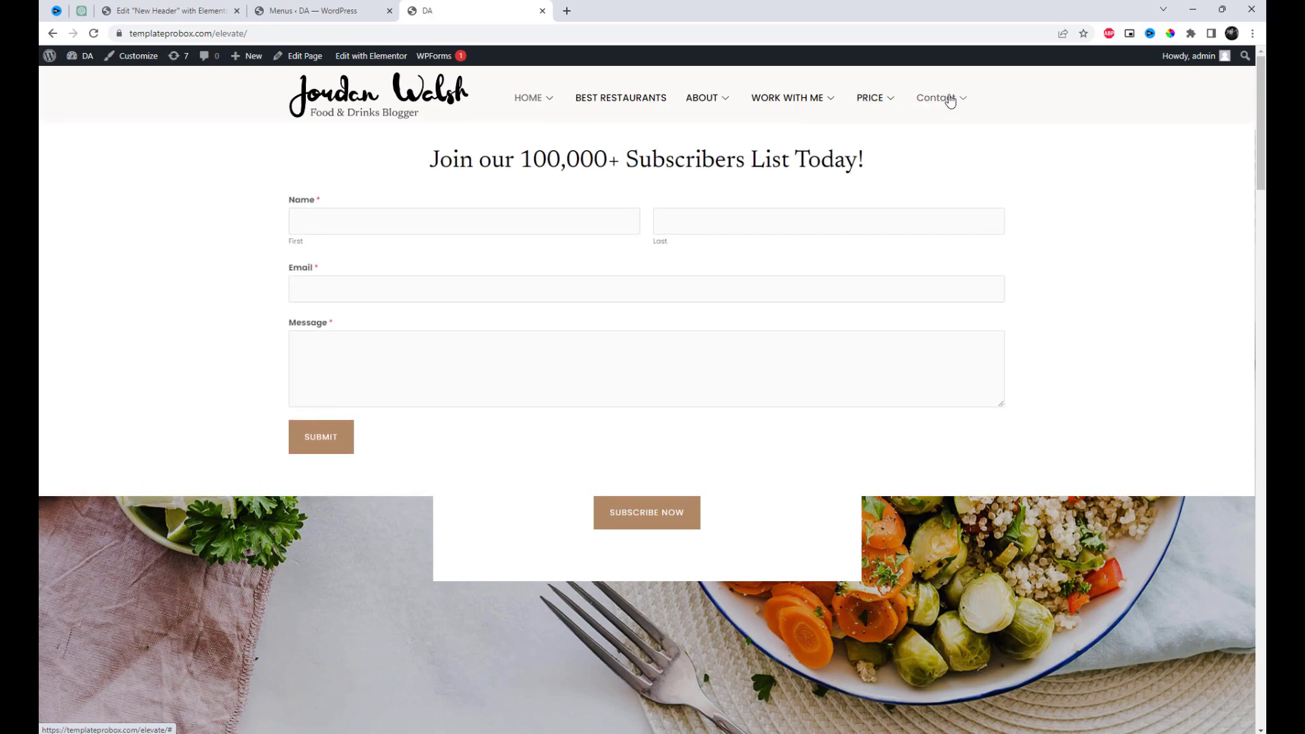